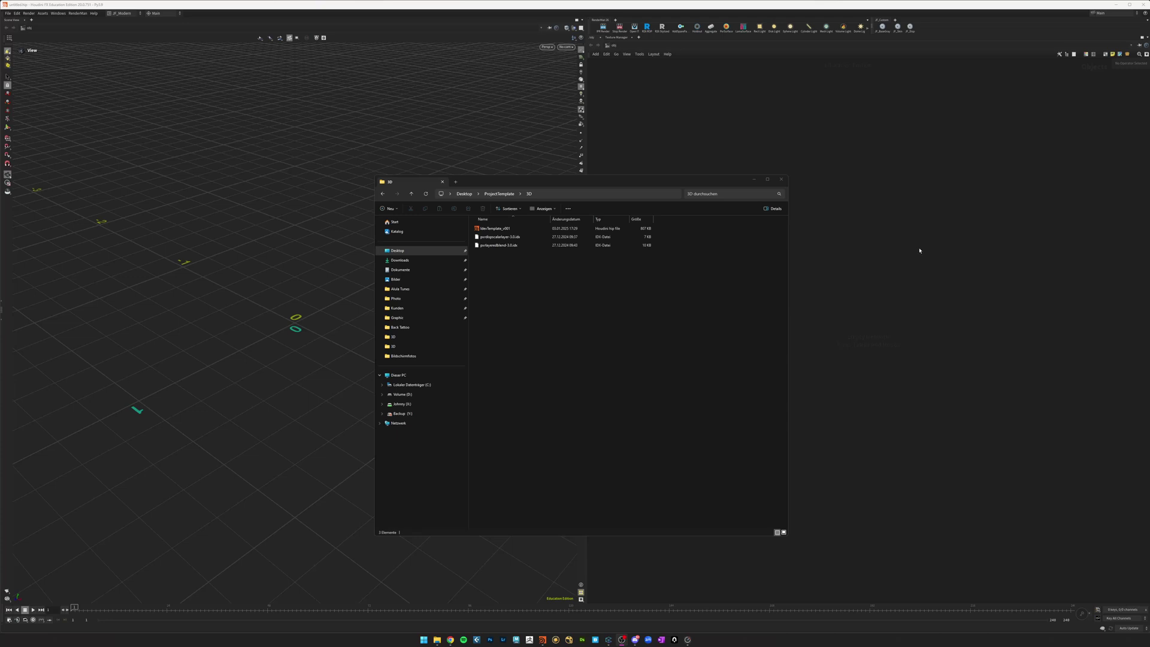
Select the two IDX preset files in the project template's 3D folder.
left_click_drag(590, 180, 599, 182)
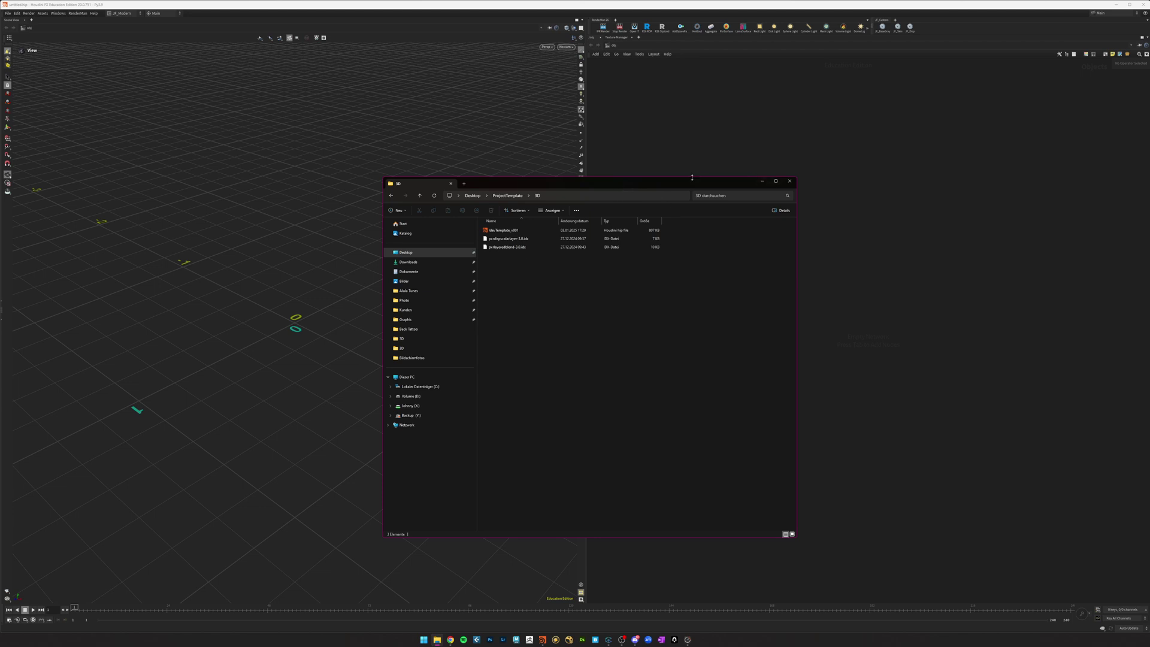
left_click_drag(676, 185, 704, 181)
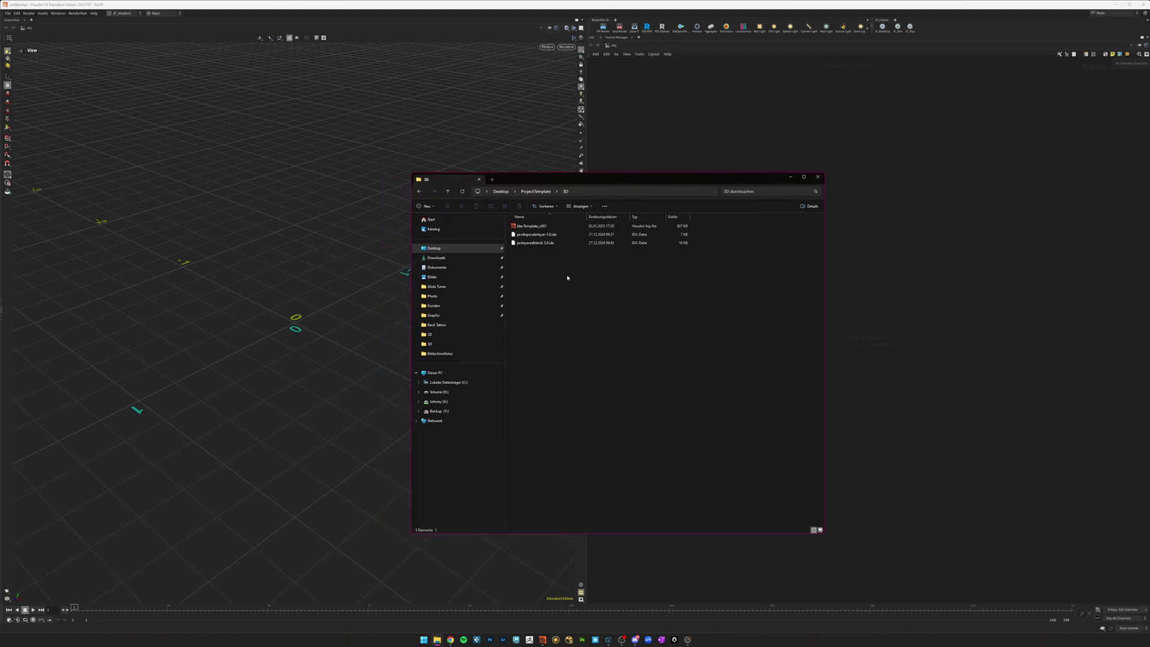
left_click_drag(571, 179, 525, 150)
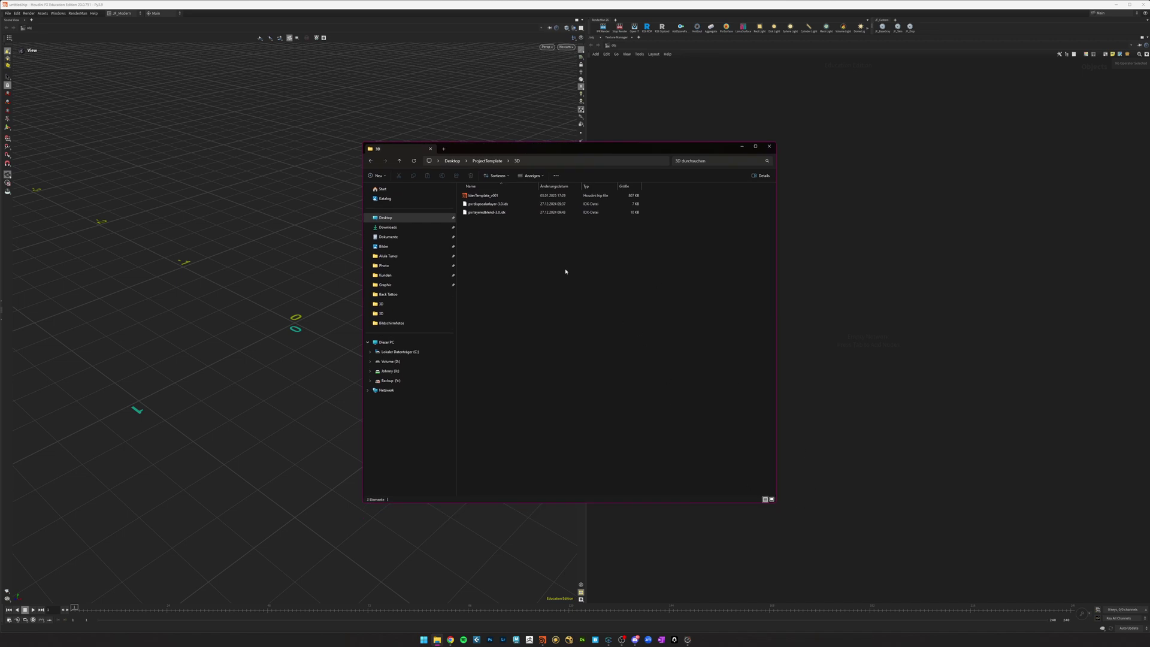
left_click_drag(514, 237, 479, 207)
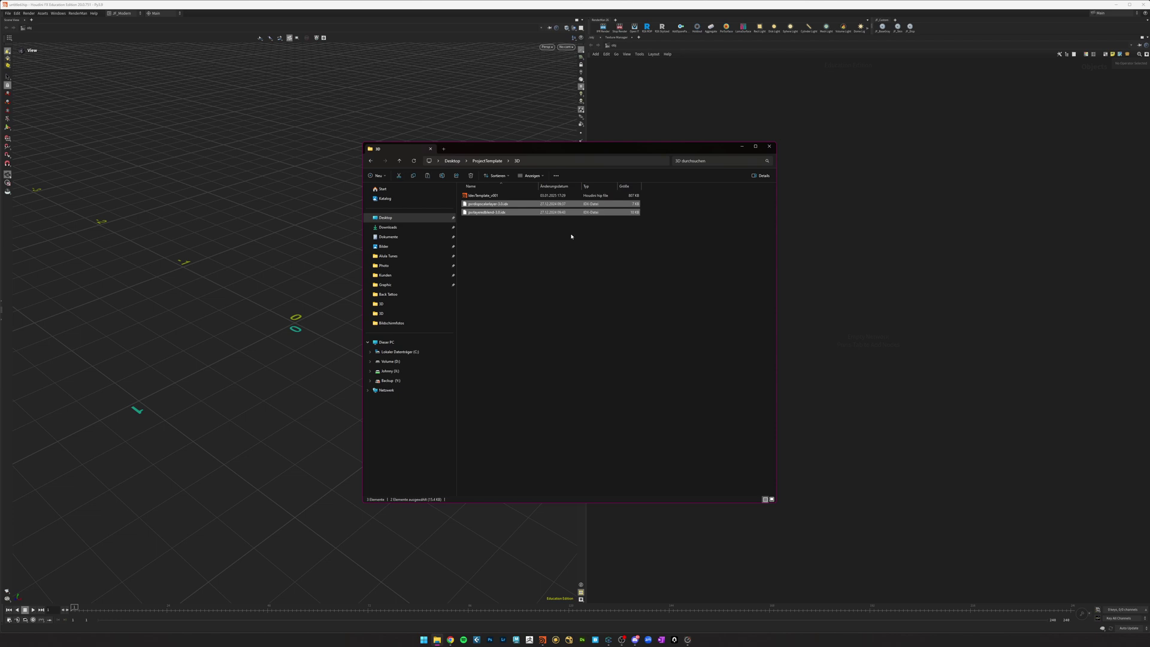
left_click_drag(541, 143, 550, 149)
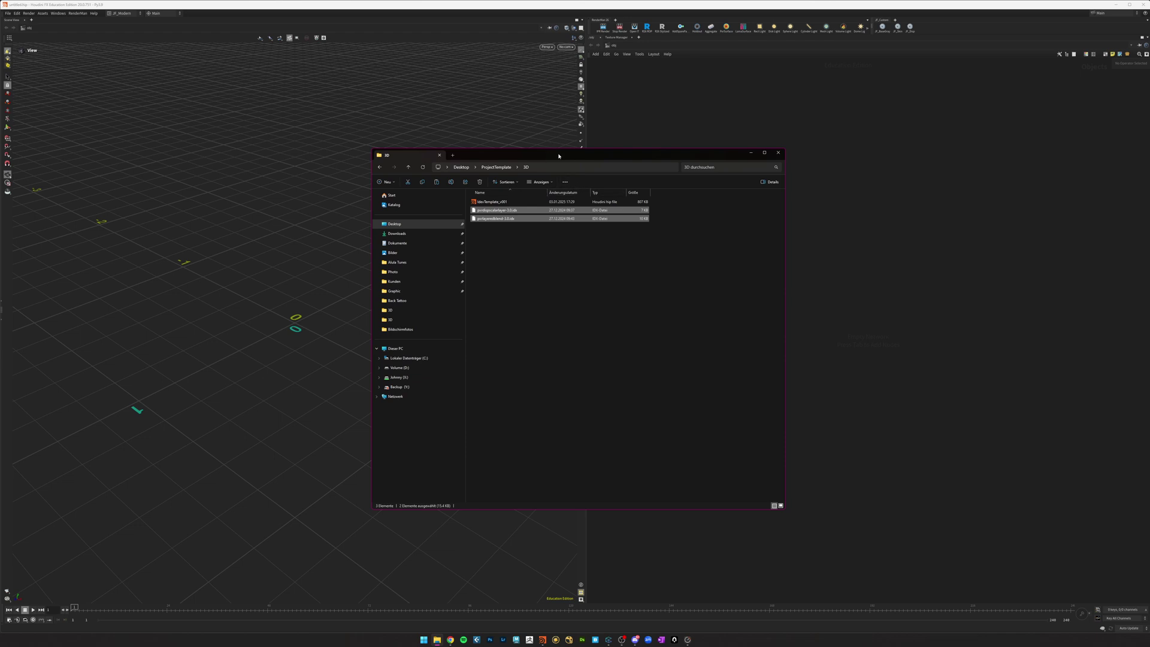
left_click_drag(558, 155, 537, 145)
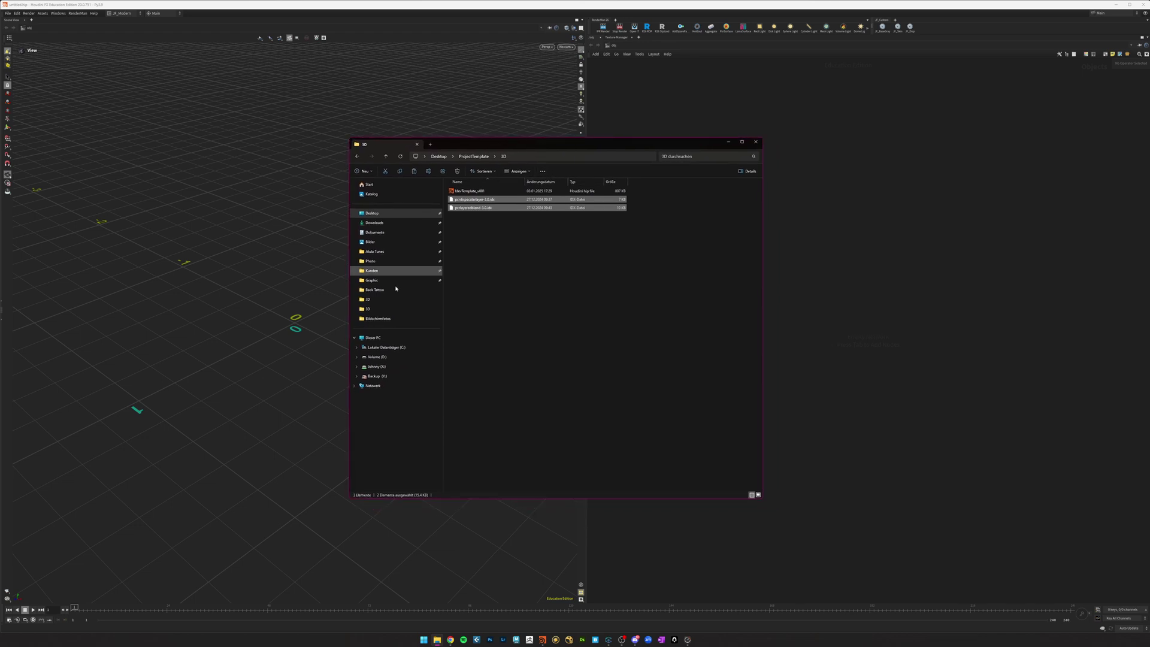
Look up the presets subfolder of houdini20.0 in the Documents folder and go back to the project's 3D folder.
left_click(398, 233)
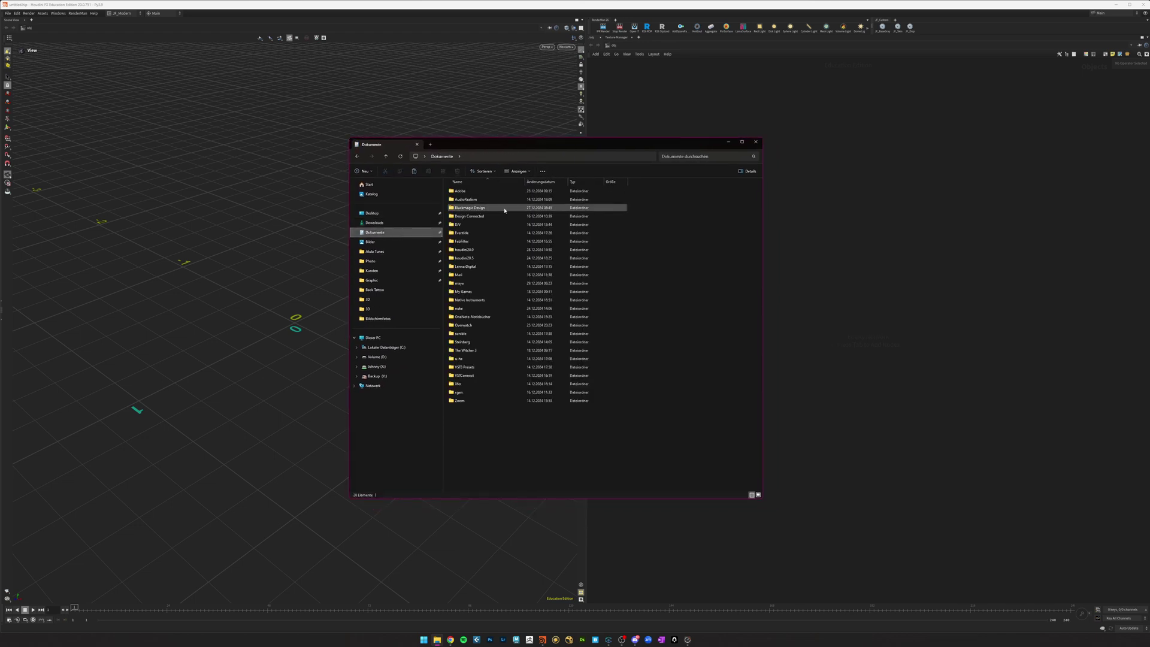
double_click(483, 250)
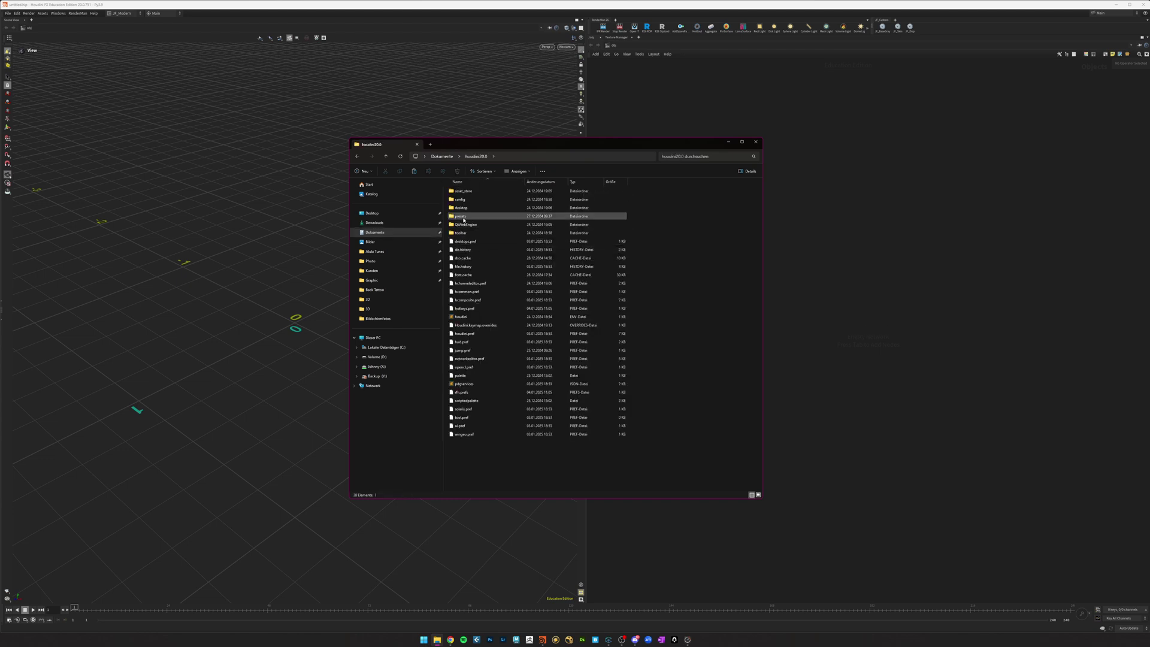
double_click(464, 218)
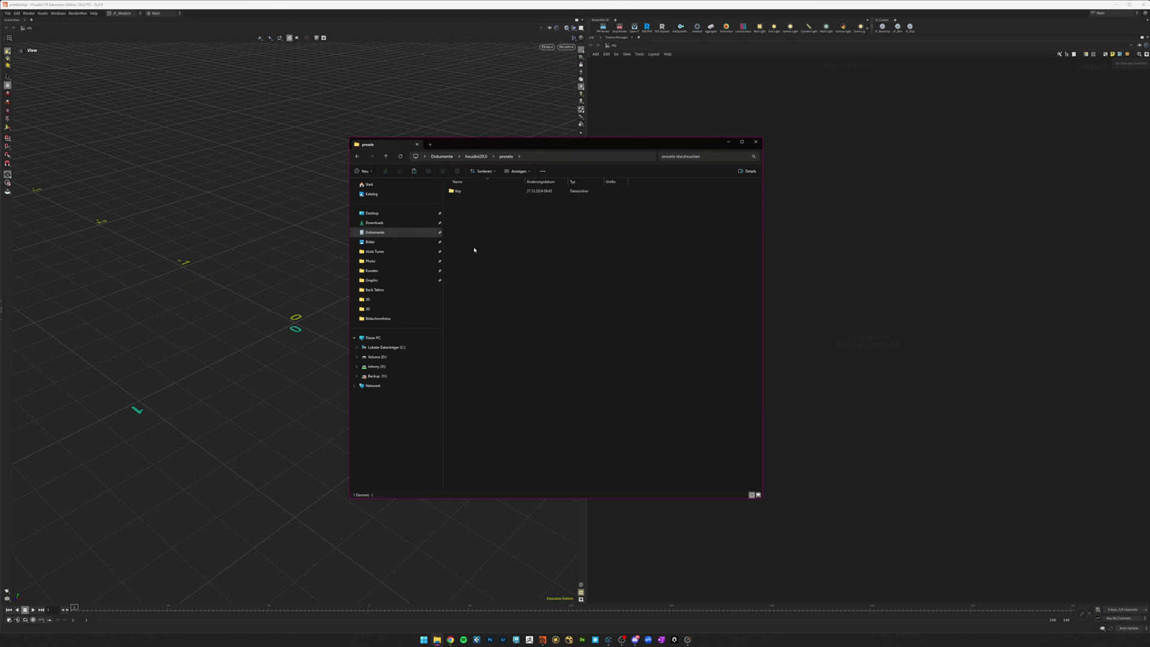
double_click(470, 192)
key("alt+Left")
key("alt+Left")
key("alt+Left")
key("alt+Left")
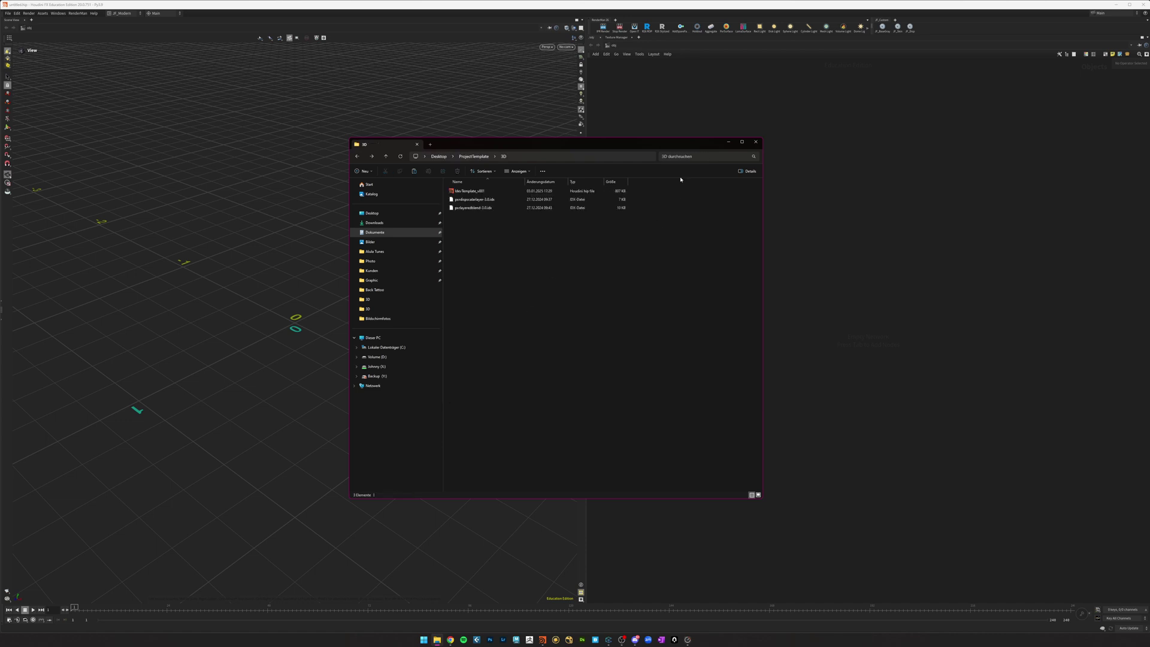
Switch to Houdini, open ldevTemplate_v001.hip from the desktop's ProjectTemplate/3D folder and dismiss the load warning.
left_click(176, 44)
left_click(8, 13)
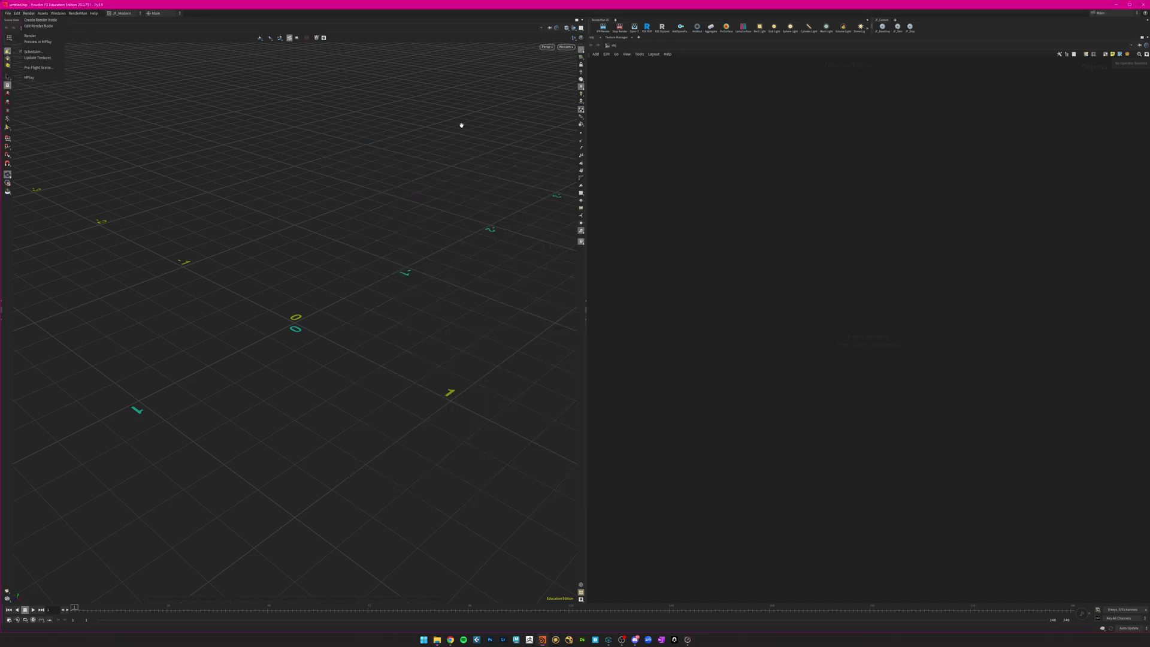
left_click(8, 14)
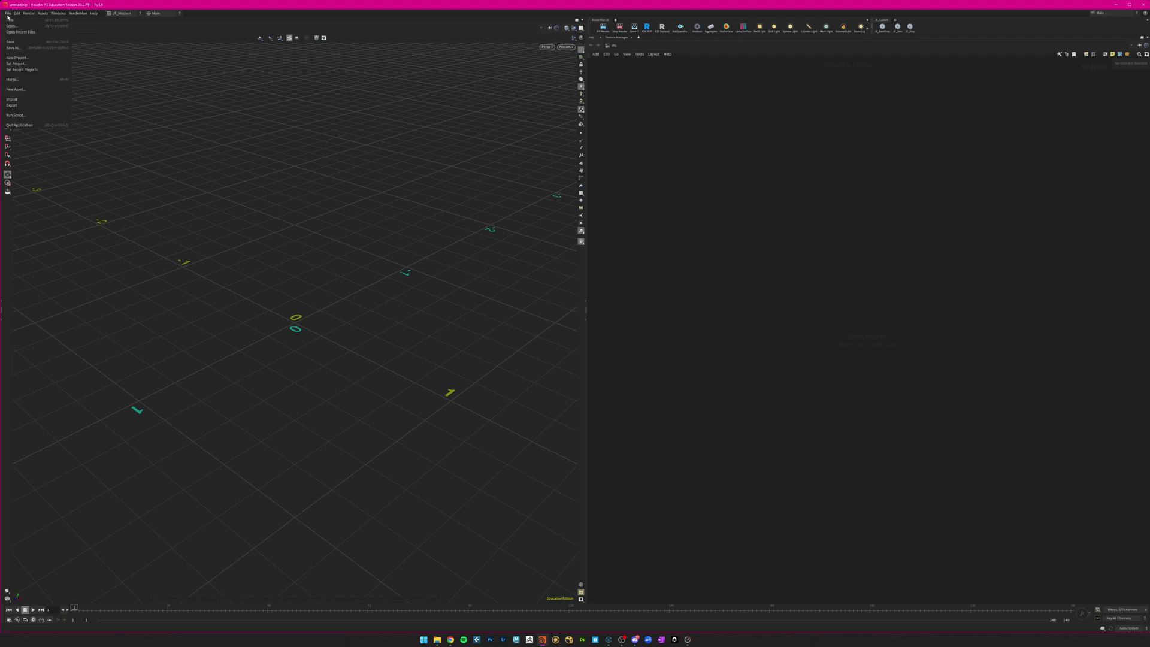
left_click(13, 26)
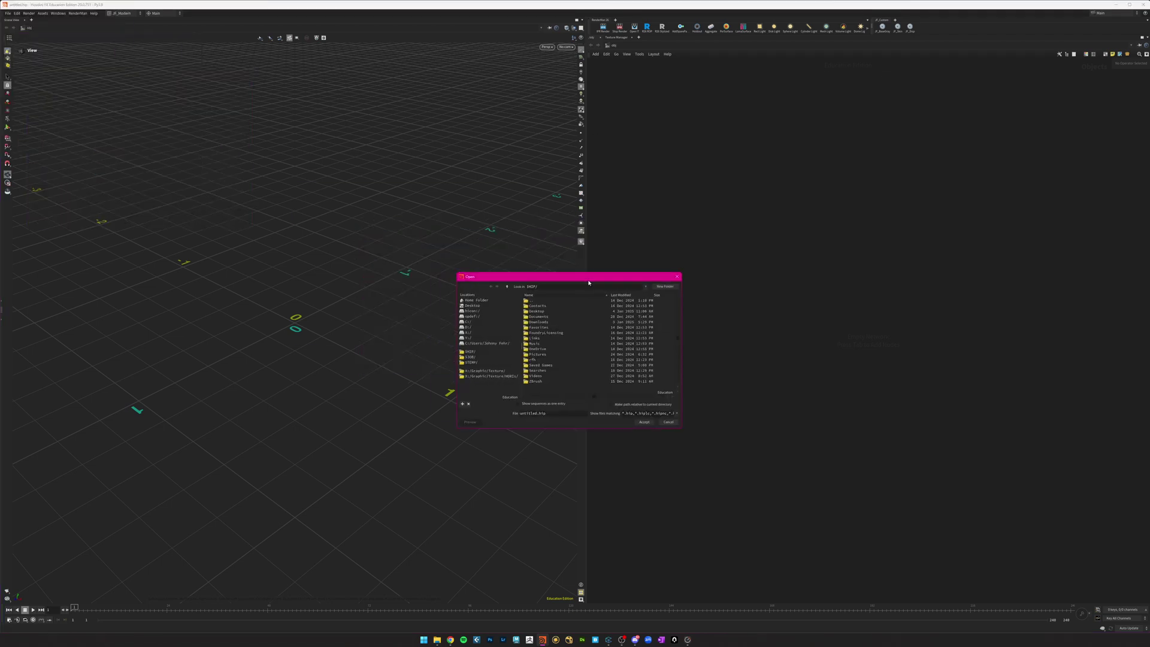
left_click(472, 306)
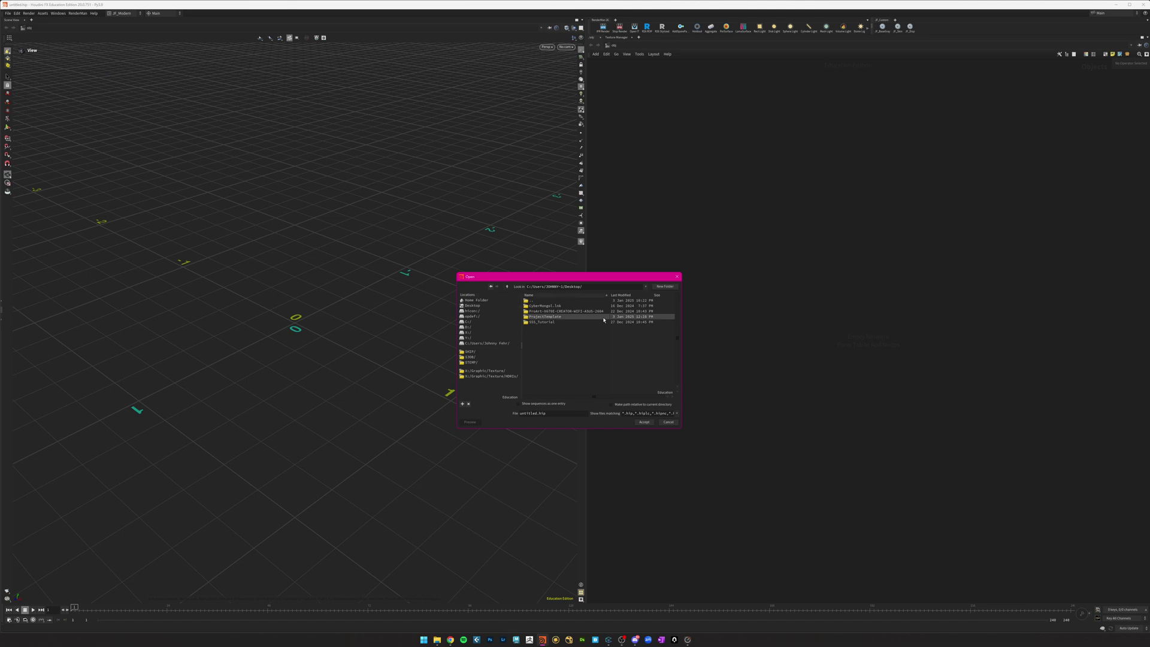
double_click(542, 316)
double_click(532, 306)
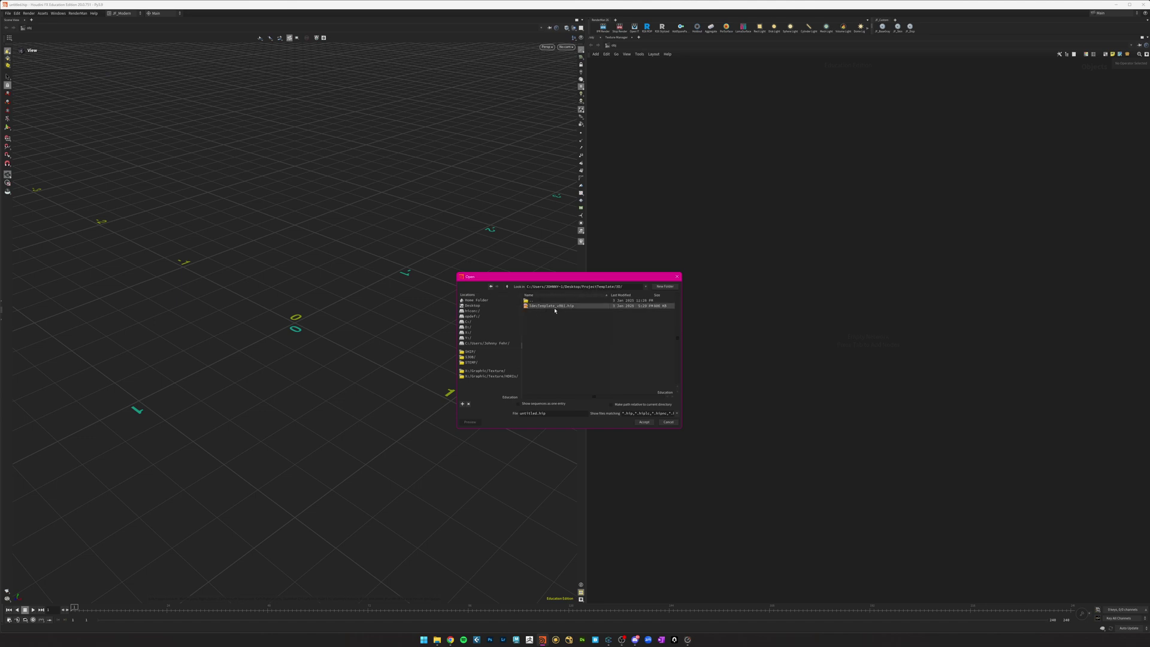
double_click(545, 306)
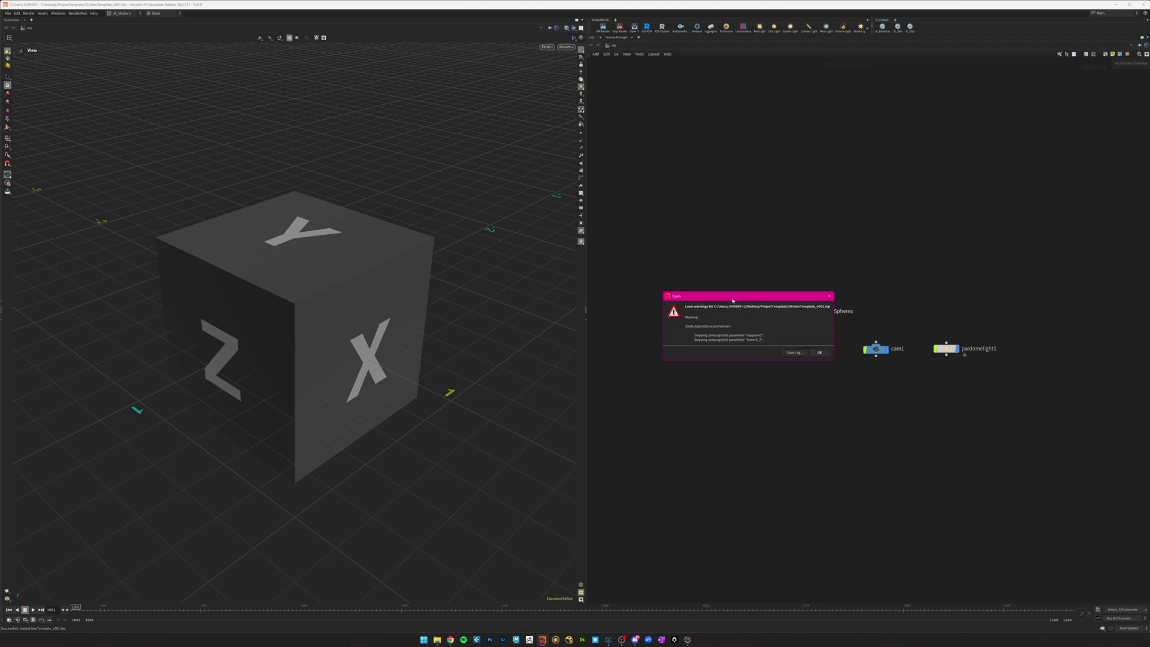
left_click_drag(749, 289, 728, 226)
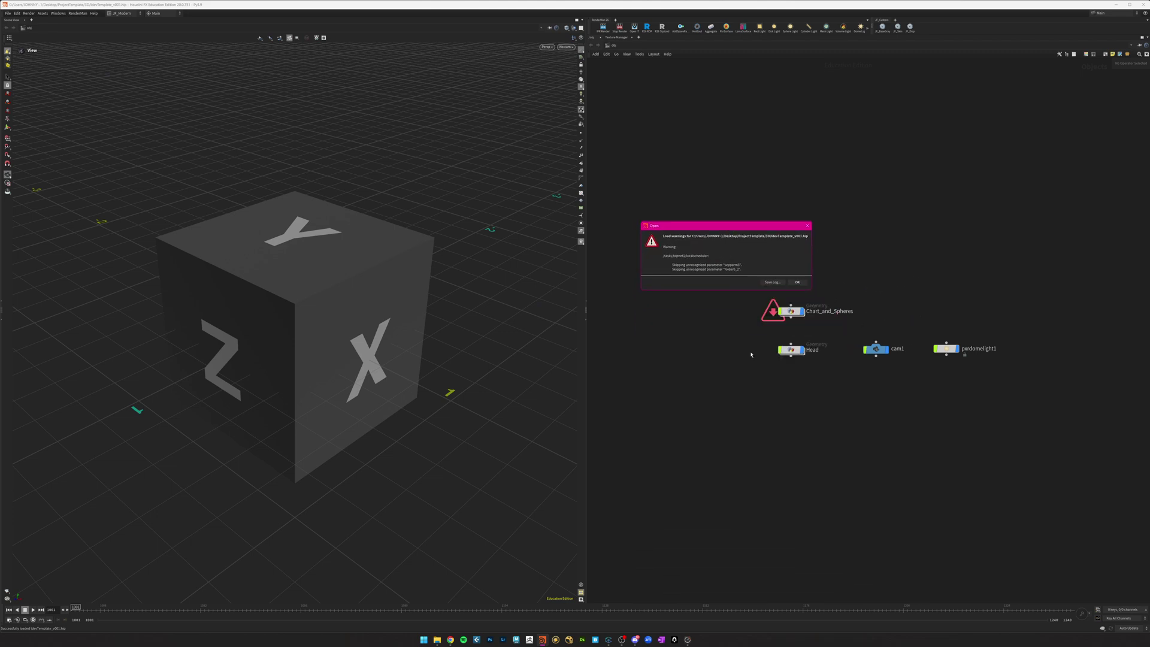
left_click(798, 282)
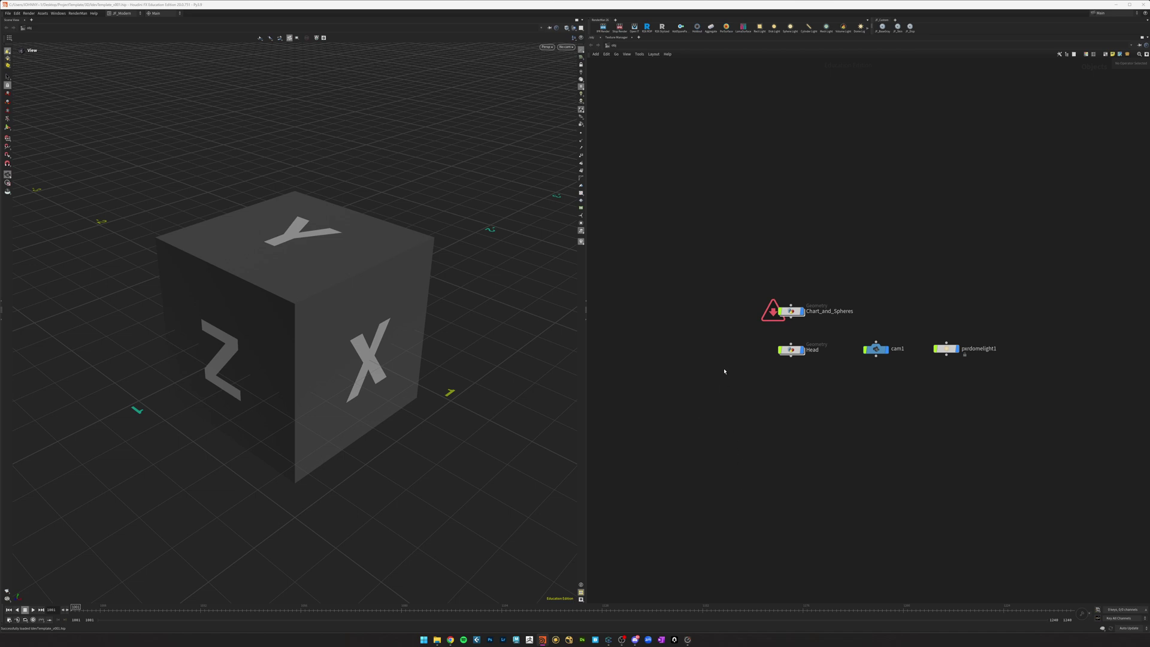
Examine the scene's object-level nodes: Head, cam1, pxrdomelight1 and the flagged Chart_and_Spheres geometry.
scroll(779, 390, "up", 3)
middle_click_drag(781, 393, 771, 395)
left_click_drag(868, 395, 781, 340)
left_click_drag(951, 401, 910, 341)
left_click_drag(730, 410, 654, 341)
middle_click_drag(678, 413, 740, 466)
left_click_drag(795, 373, 701, 327)
scroll(732, 341, "up", 4)
mouse_move(729, 326)
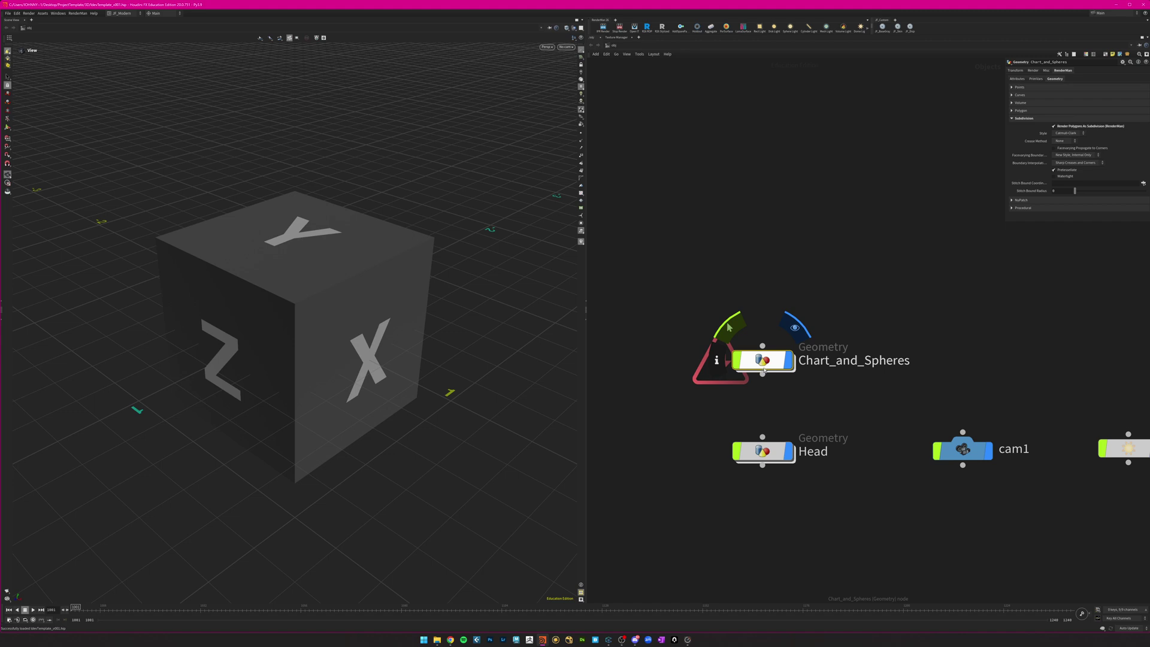
Inside the Chart_and_Spheres object, set the Chart_and_Spheres File node's geometry file to the Chart_Spheres FBX from the project's Assets folder.
double_click(763, 363)
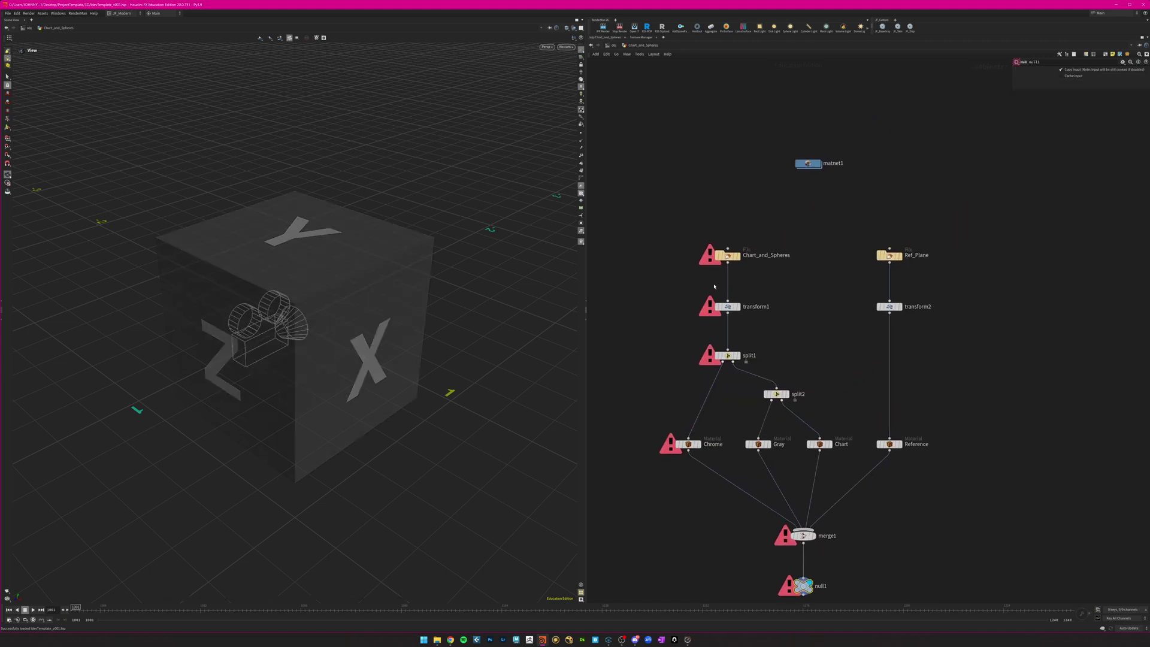
left_click_drag(782, 213, 671, 283)
left_click(438, 639)
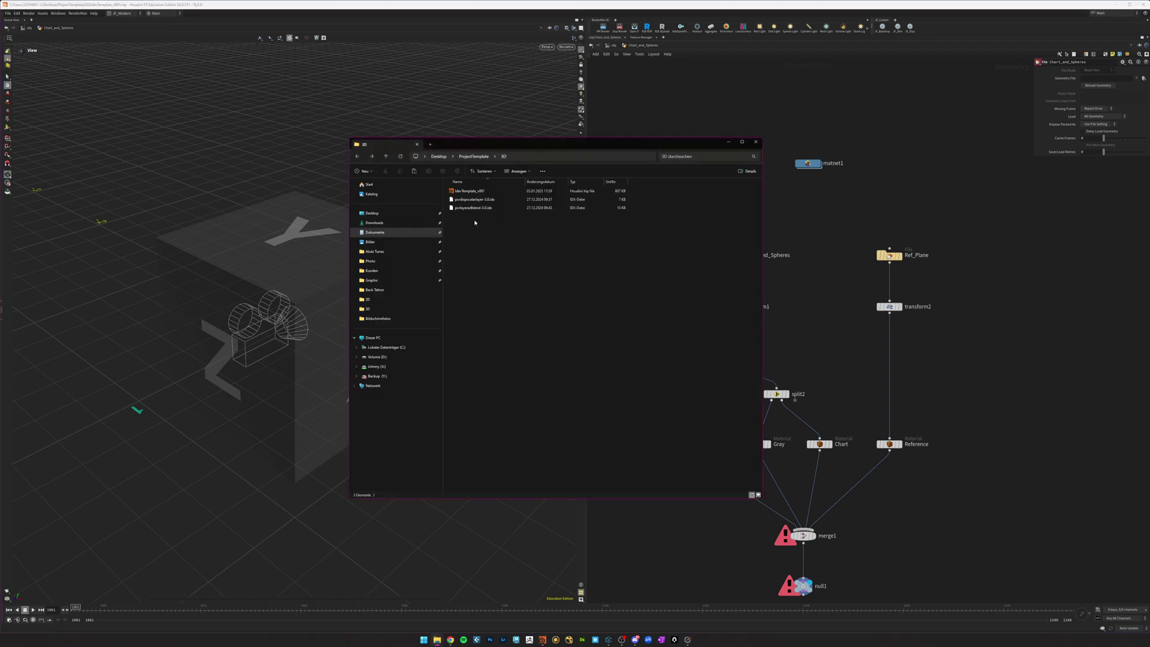
left_click(473, 156)
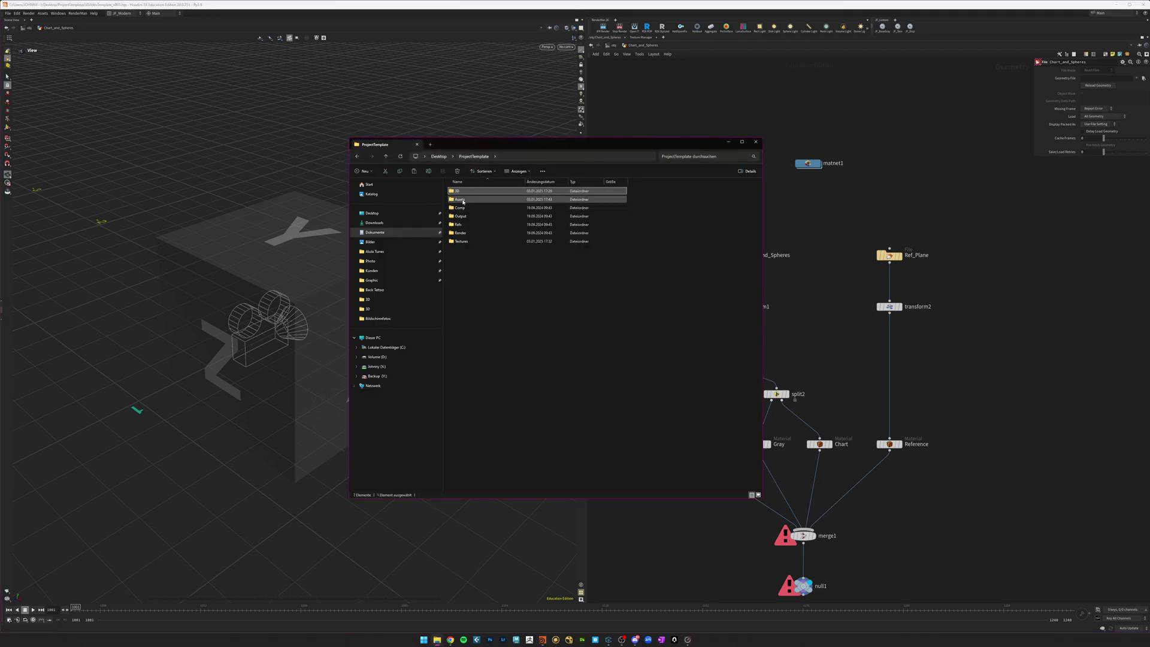
double_click(463, 199)
left_click_drag(467, 193, 1105, 78)
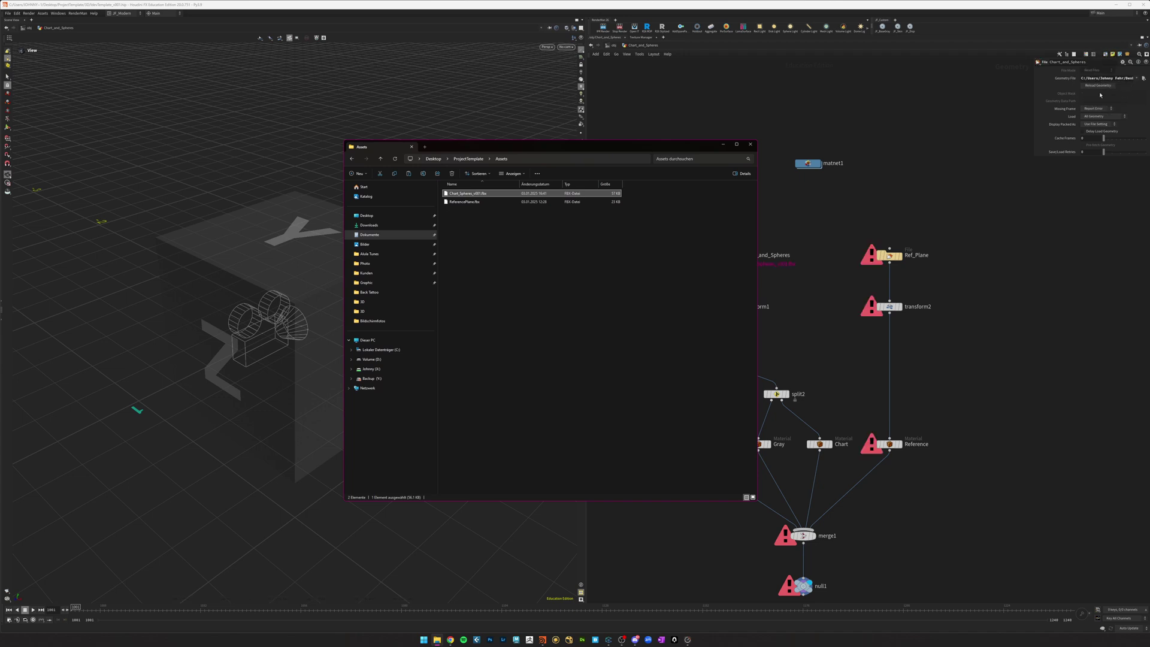
Set the Ref_Plane File node's geometry file to ReferencePlane.fbx from the Assets folder.
left_click(889, 255)
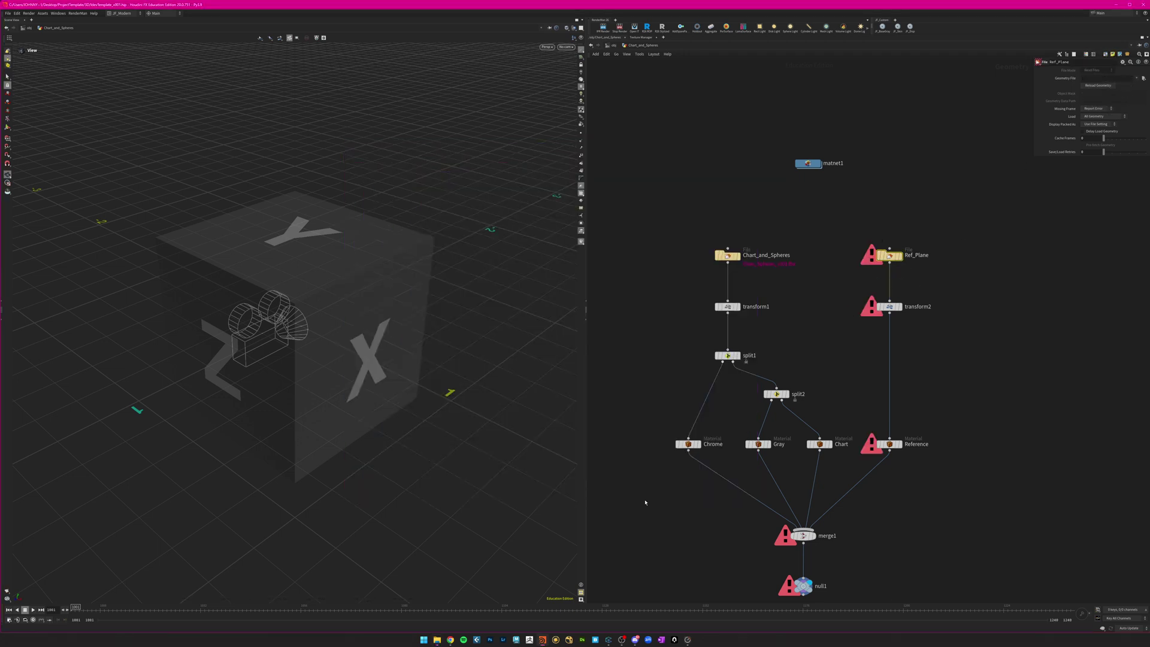
left_click(438, 639)
left_click(464, 201)
left_click_drag(464, 201, 1099, 78)
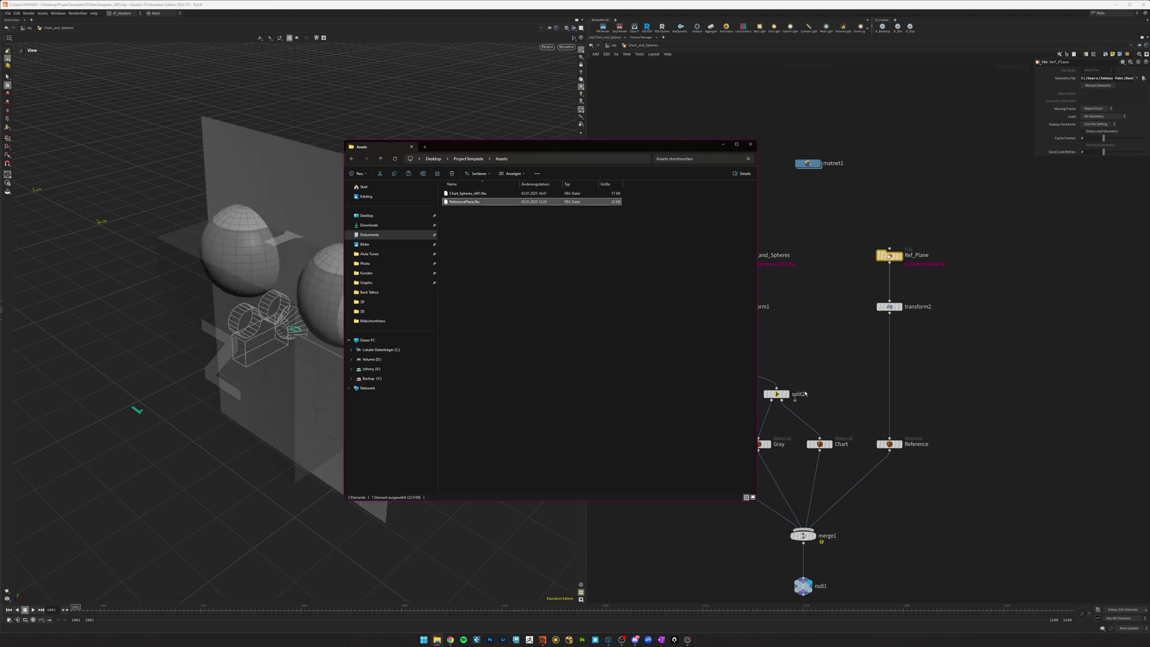
Review the transform, split and material nodes that feed the merge in the Chart_and_Spheres network.
middle_click_drag(825, 350, 852, 323)
scroll(1033, 308, "up", 2)
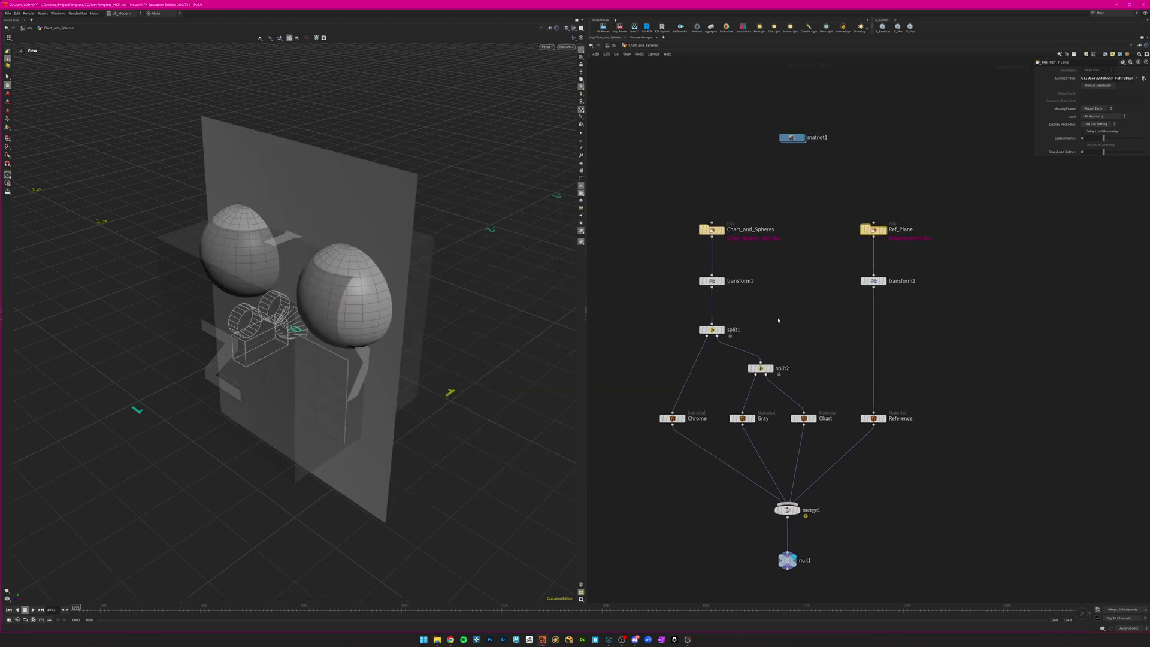
left_click_drag(648, 258, 988, 312)
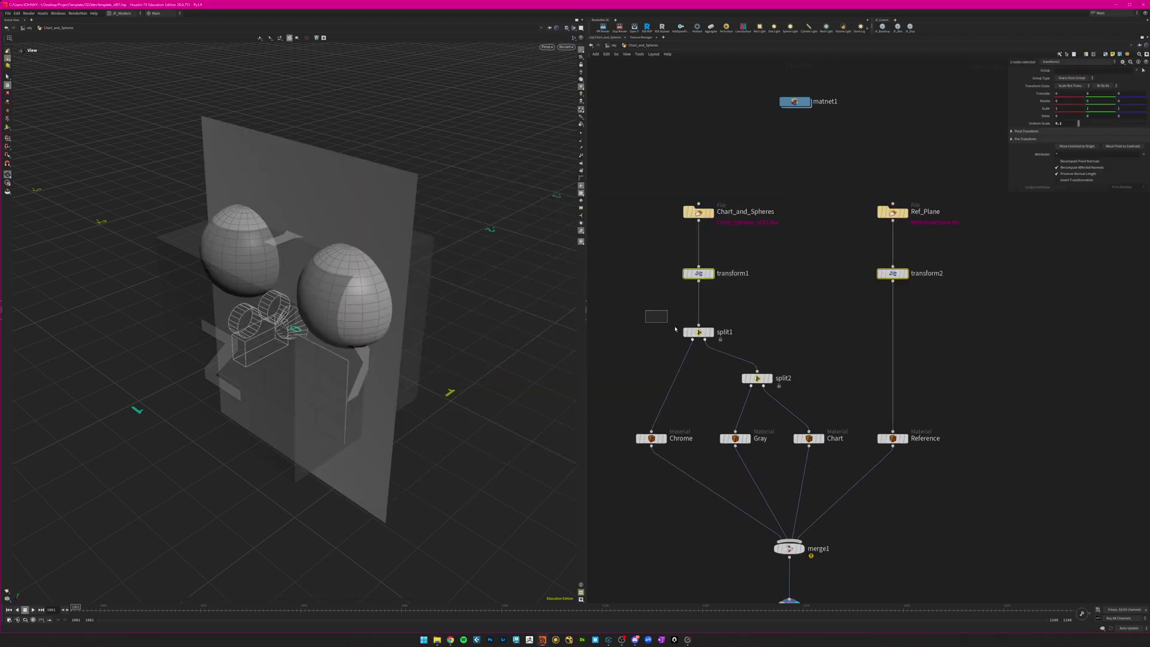
left_click(698, 331)
middle_click_drag(710, 389, 710, 357)
left_click_drag(688, 373, 596, 460)
left_click(734, 405)
left_click_drag(808, 397, 847, 390)
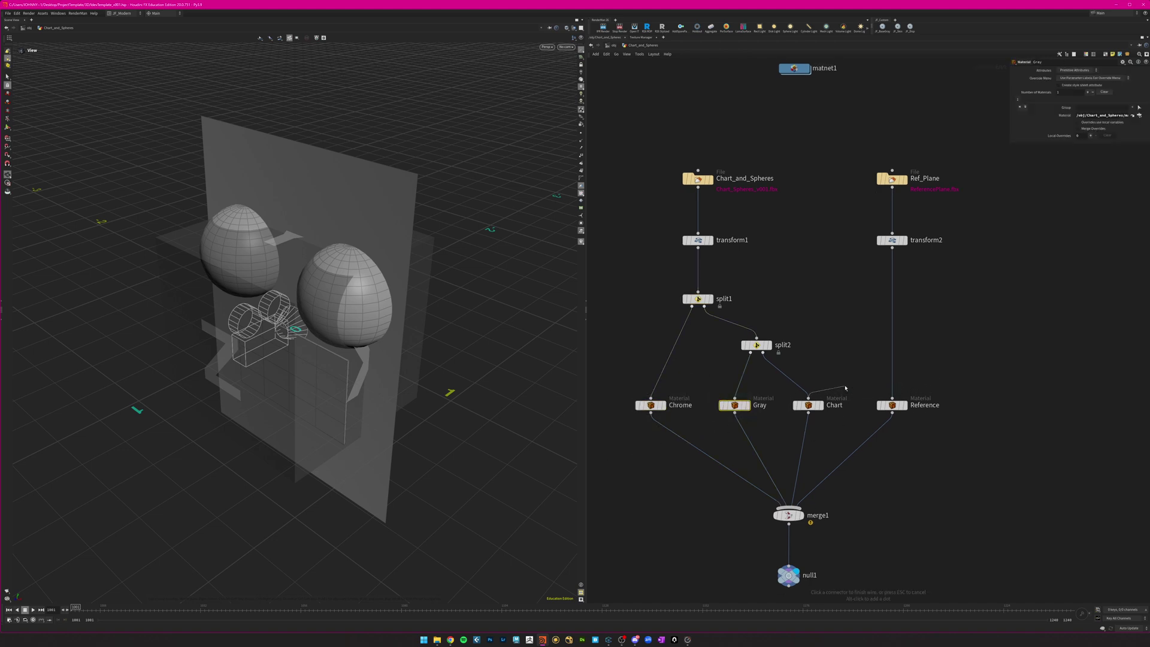
Open matnet1 and review the shader networks for the chrome, gray, chart and reference materials.
middle_click_drag(810, 245, 801, 299)
left_click_drag(786, 123, 793, 138)
double_click(793, 138)
scroll(782, 375, "down", 3)
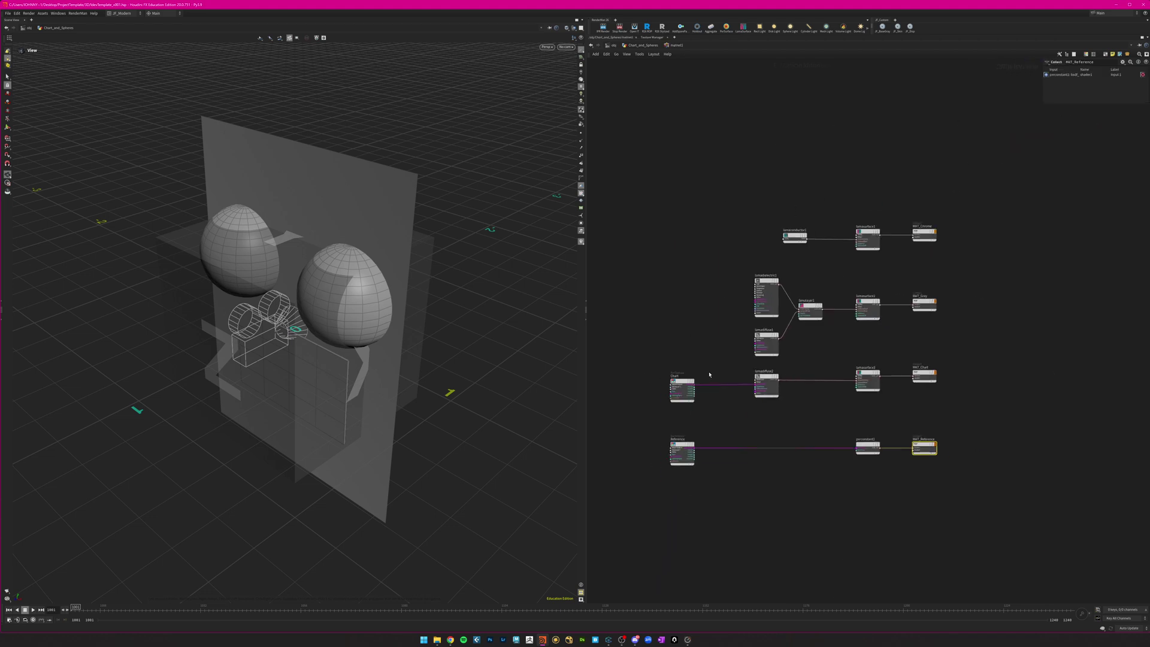
Return to the object level, select Head, and find the head meshes in Connecter's texturingxyz_vface_144 head geometry folder.
left_click(613, 47)
left_click(756, 390)
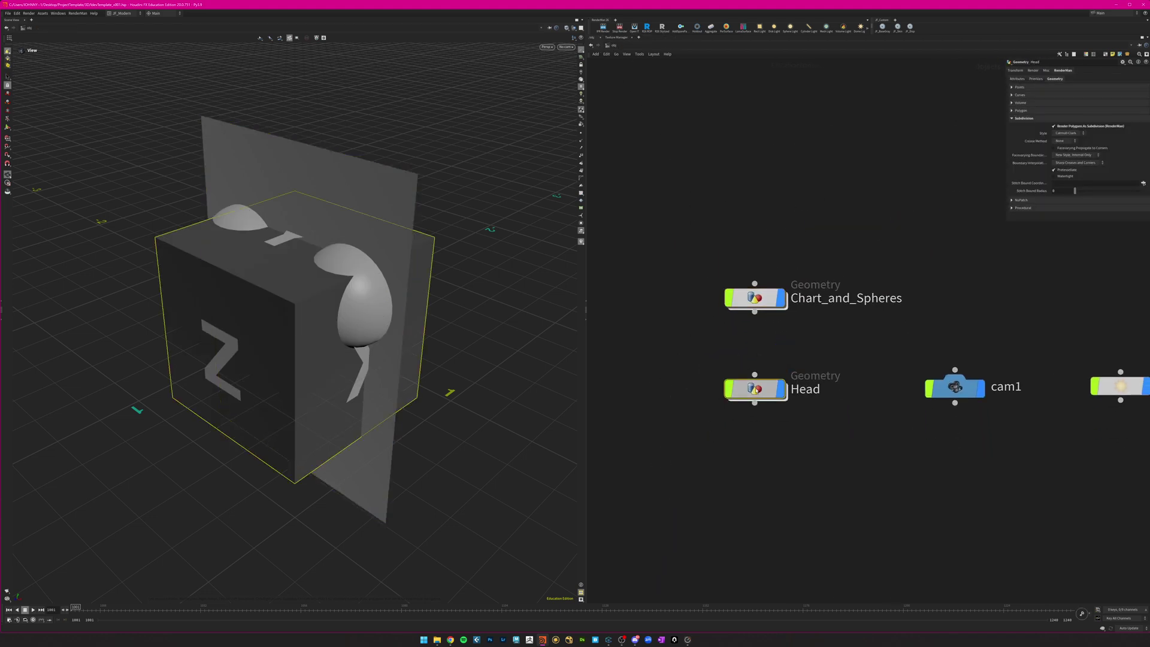
left_click(608, 640)
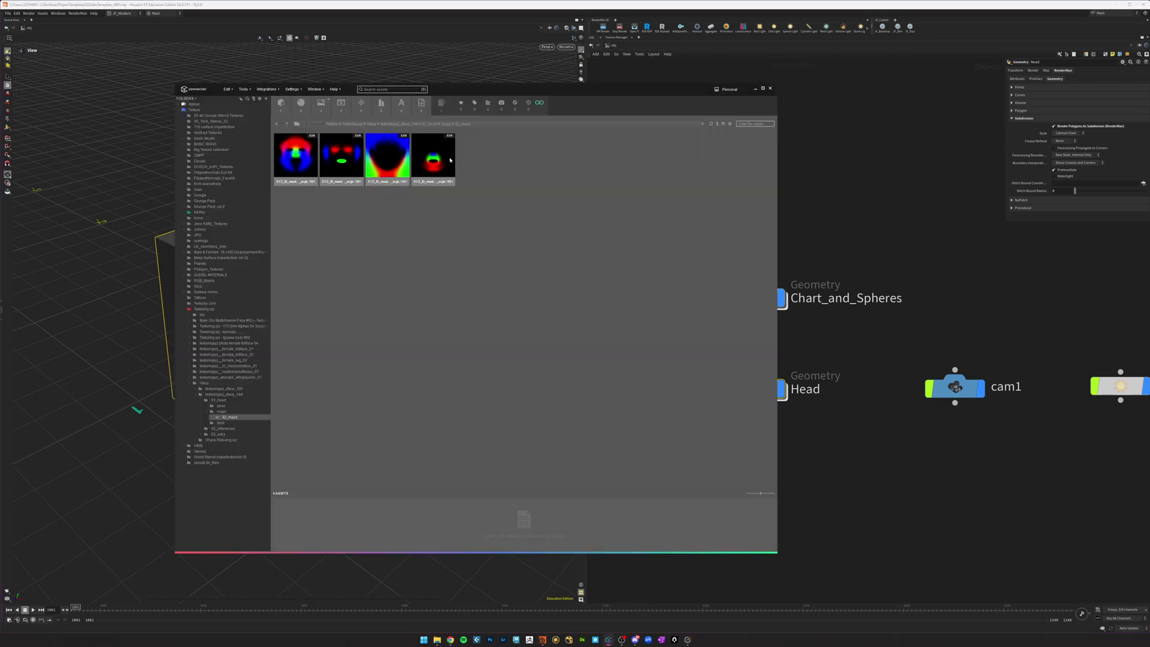
left_click(229, 395)
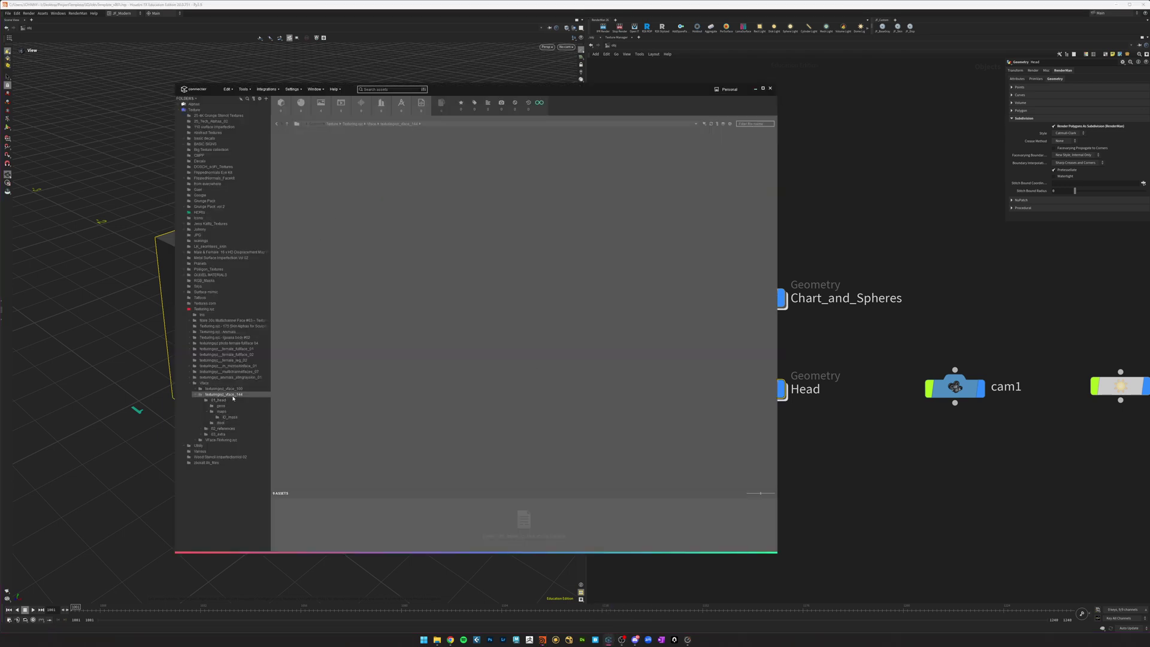
left_click(221, 406)
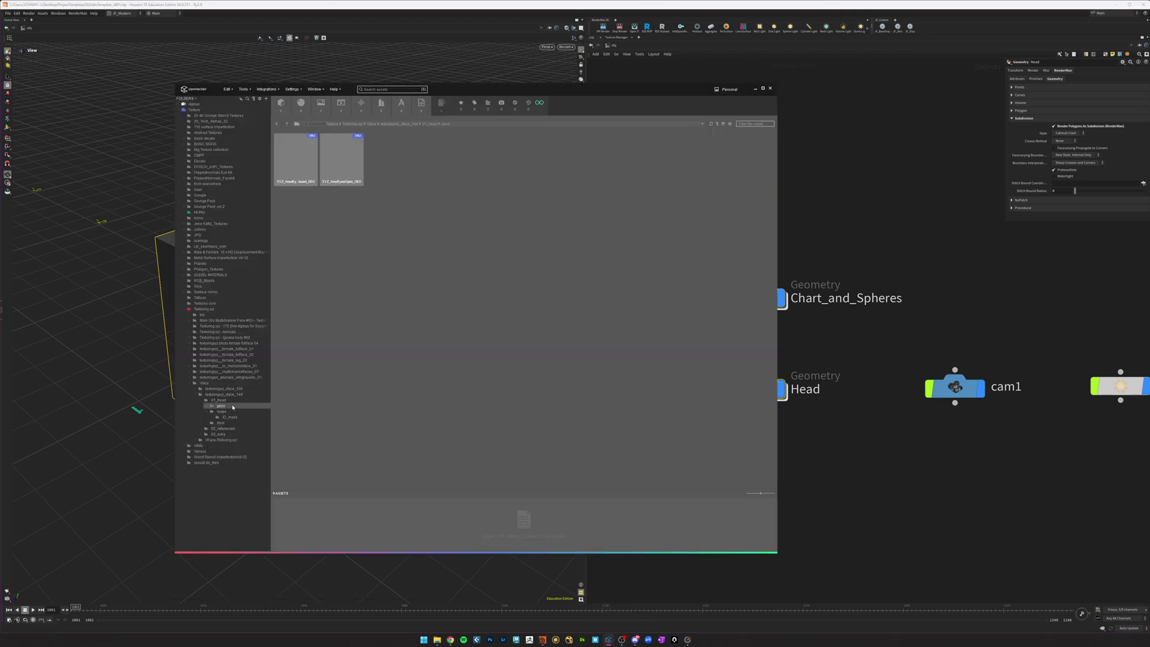
left_click_drag(502, 97, 526, 119)
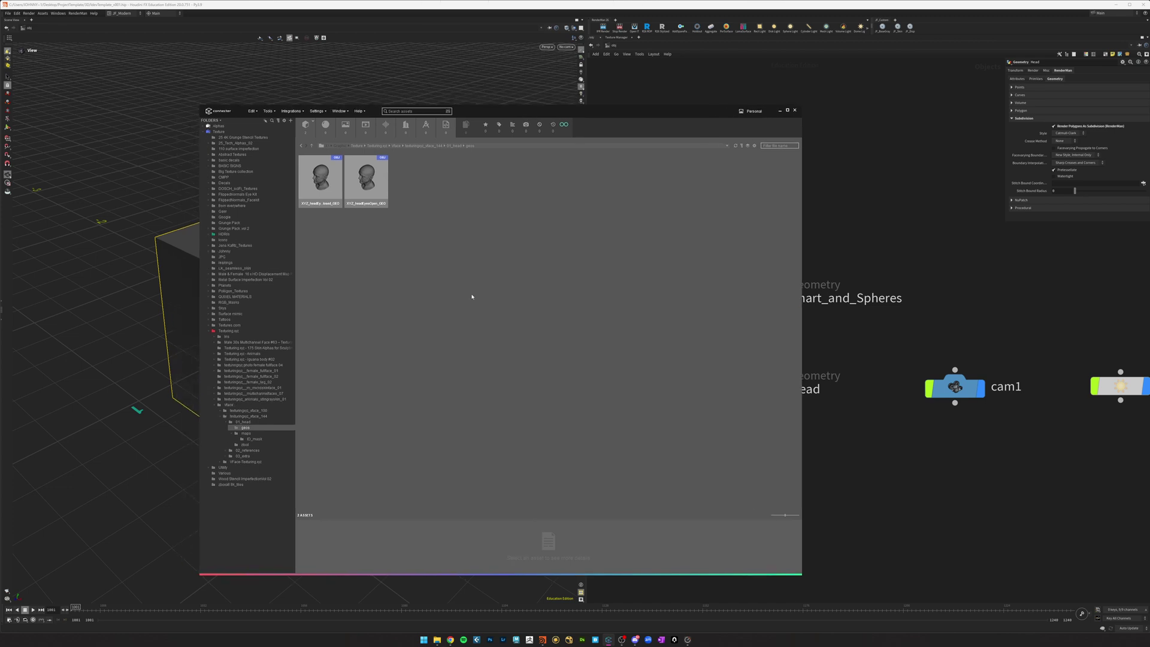
left_click_drag(364, 174, 383, 198)
Open the Head network and set file1's geometry file to the first of the two head meshes in Connecter.
left_click(852, 444)
double_click(754, 388)
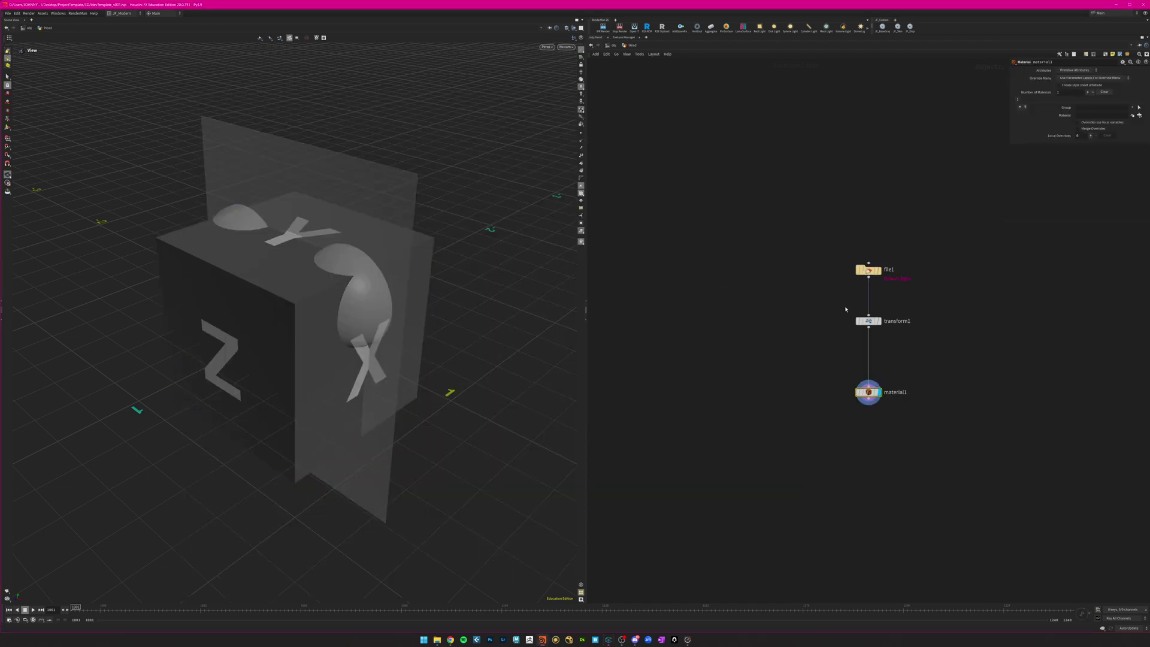
left_click(608, 639)
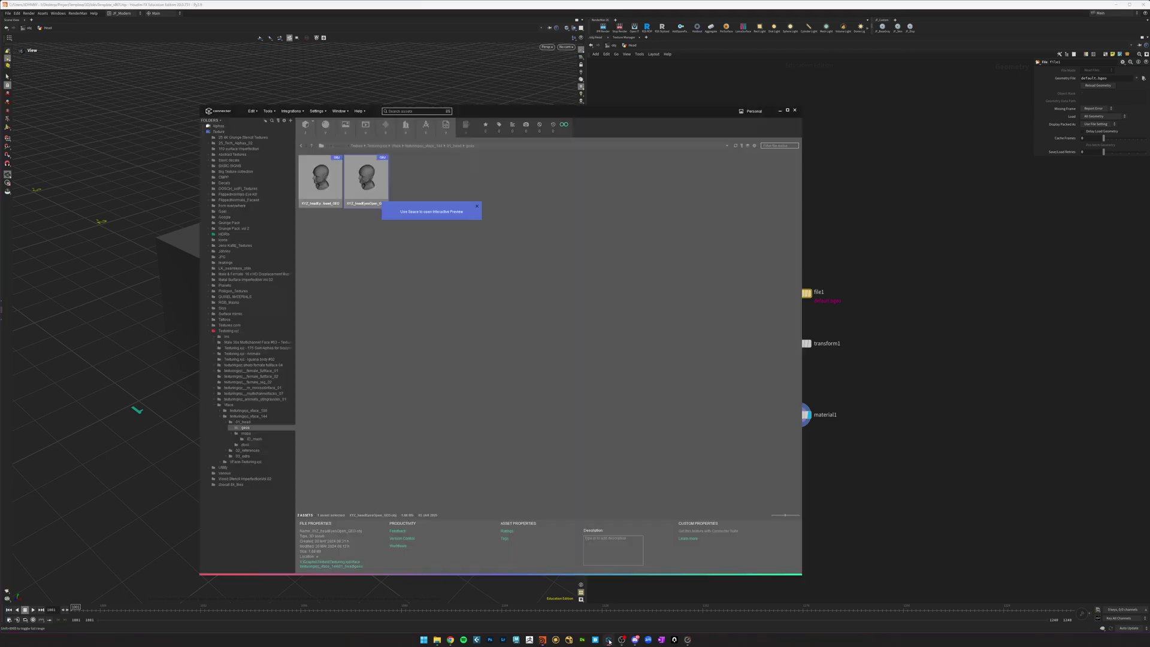
left_click(320, 187)
left_click_drag(313, 179, 1096, 78)
middle_click_drag(906, 205, 929, 192)
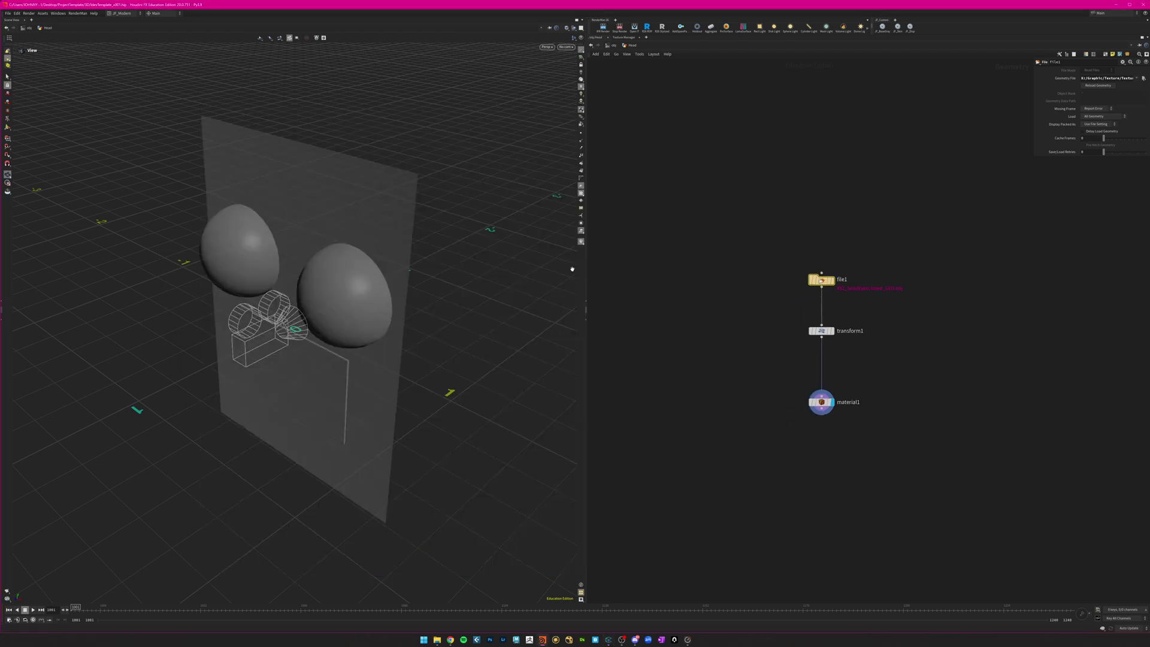
Set the uniform scale of the Head network's transform1 node to 0.01.
left_click_drag(882, 317, 784, 346)
type("0.01")
key("Return")
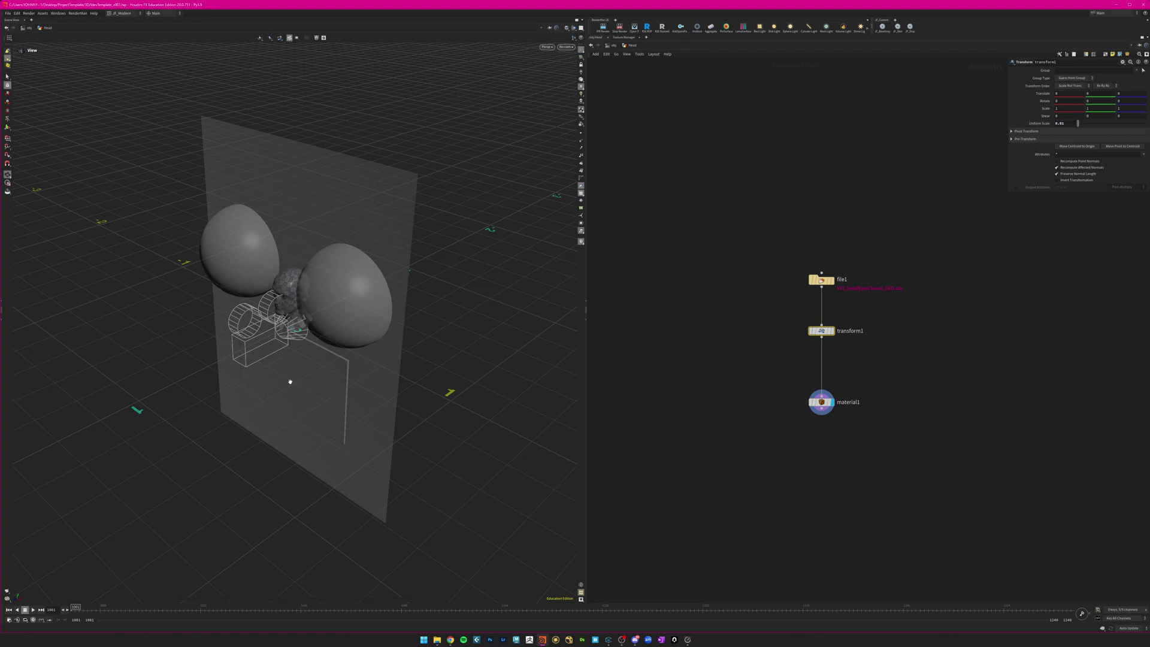
left_click_drag(289, 381, 389, 379)
Return to the object level and add a Template Body test geometry above the other nodes to compare the scene's real-world scale.
left_click(614, 46)
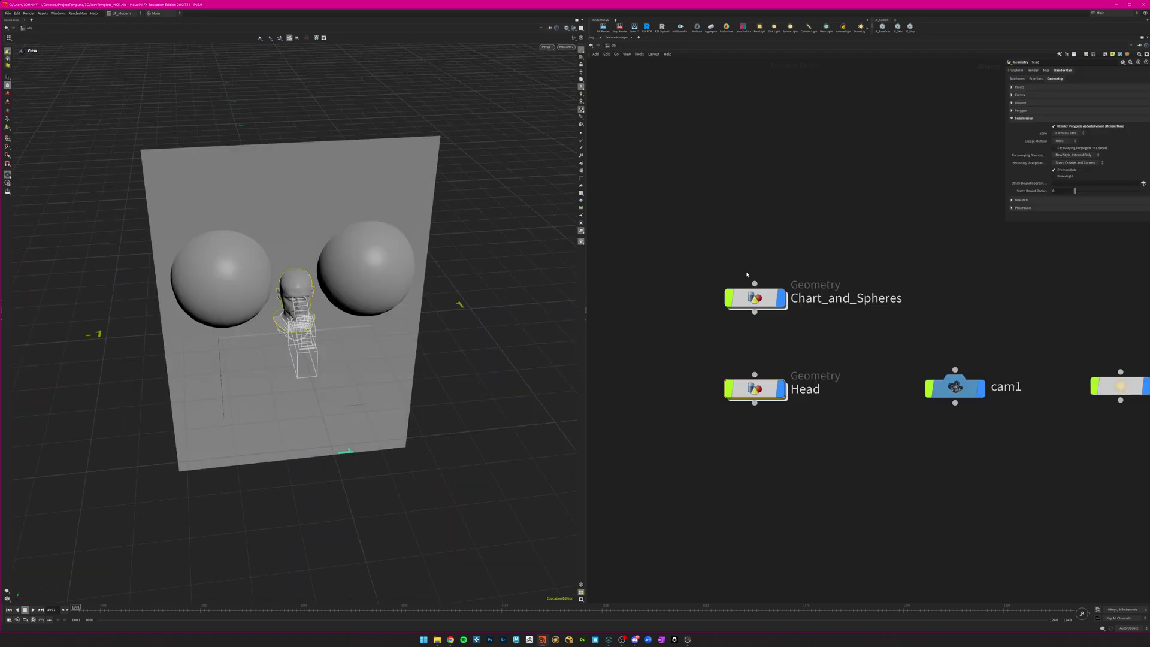
middle_click_drag(746, 236, 808, 247)
key("Tab")
type("test")
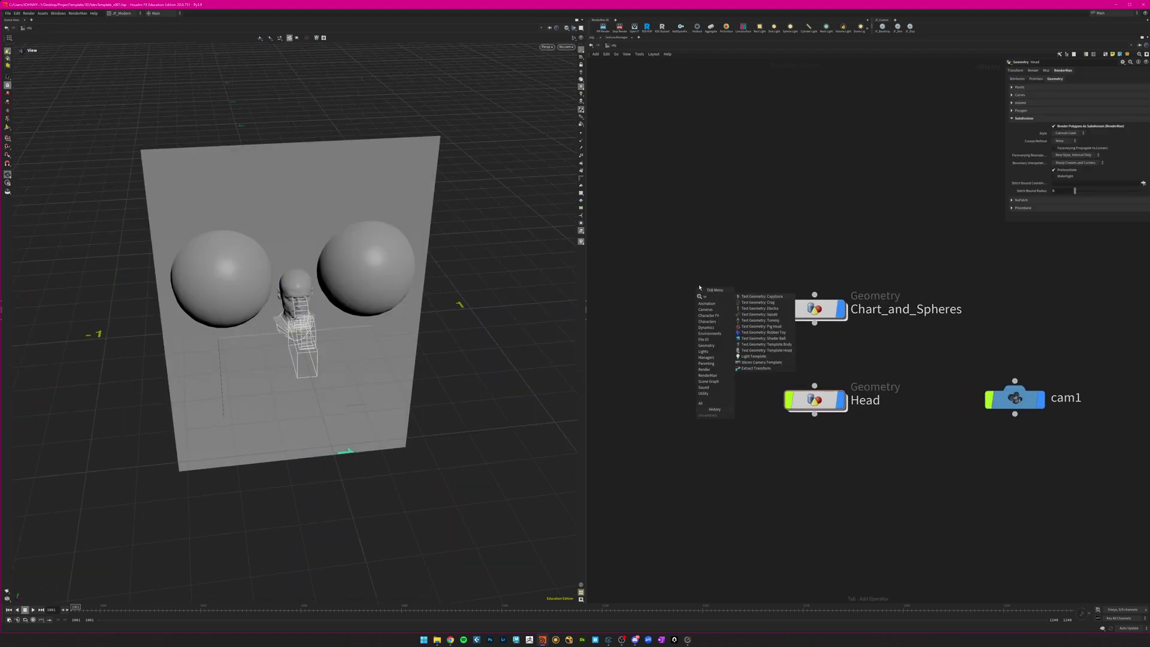
left_click(763, 345)
left_click(707, 264)
scroll(388, 341, "down", 3)
mouse_move(309, 229)
left_mouse_down()
mouse_move(317, 233)
mouse_move(329, 191)
mouse_move(308, 212)
left_mouse_up()
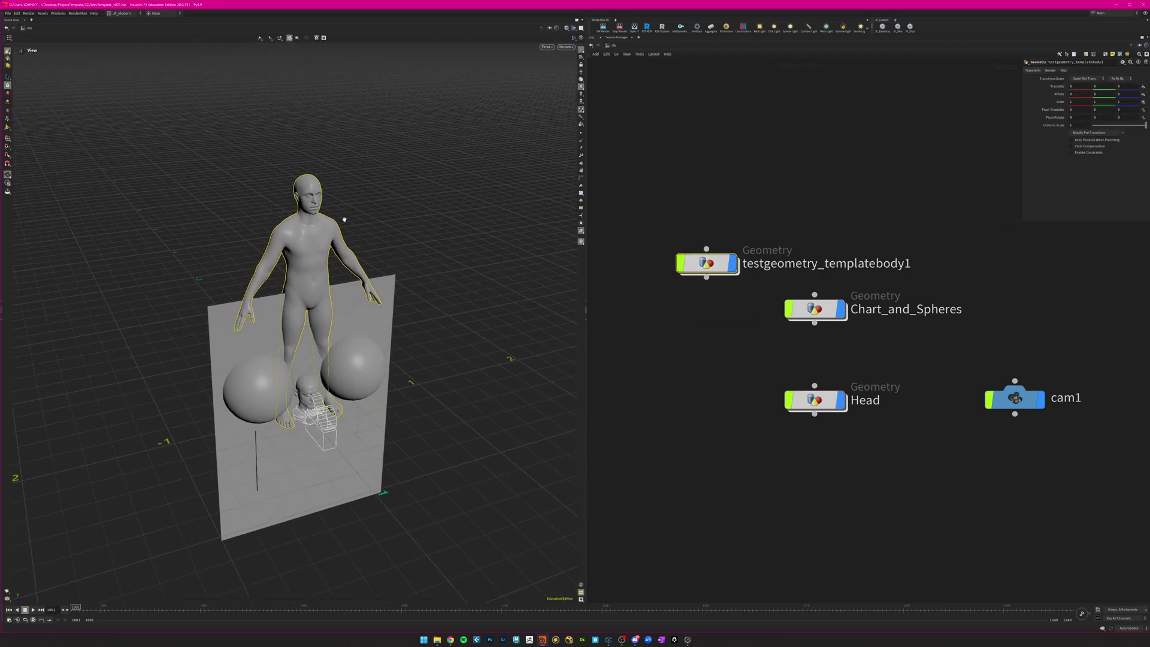
left_click_drag(314, 376, 313, 376)
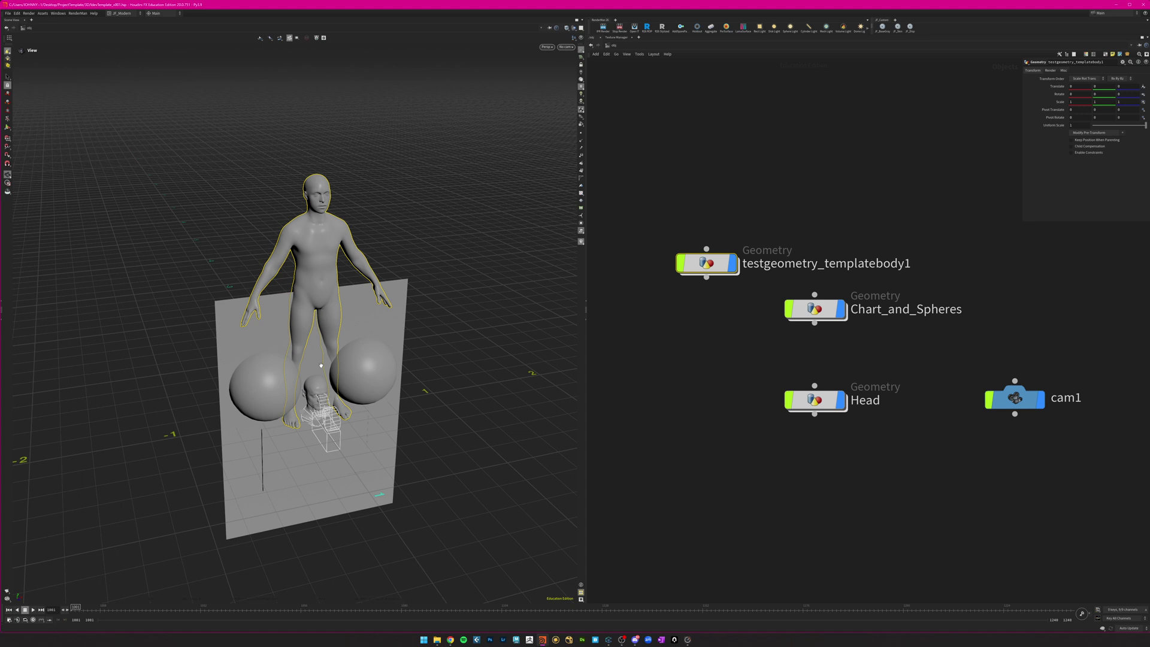
middle_click_drag(352, 344, 368, 378)
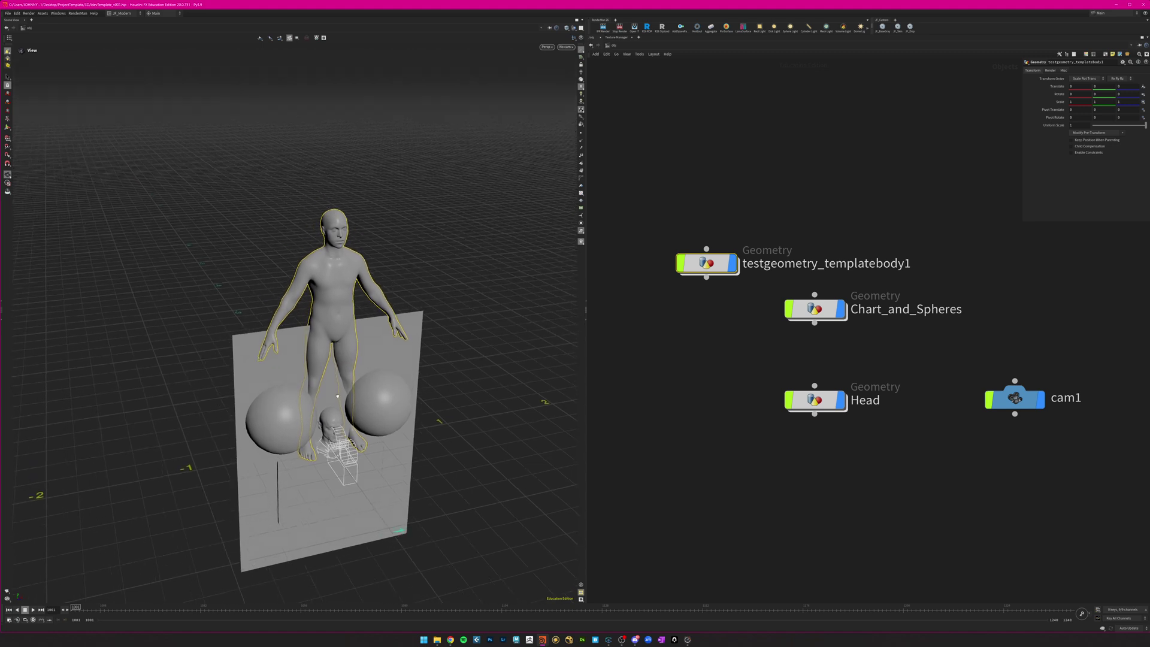
left_click_drag(369, 377, 375, 347)
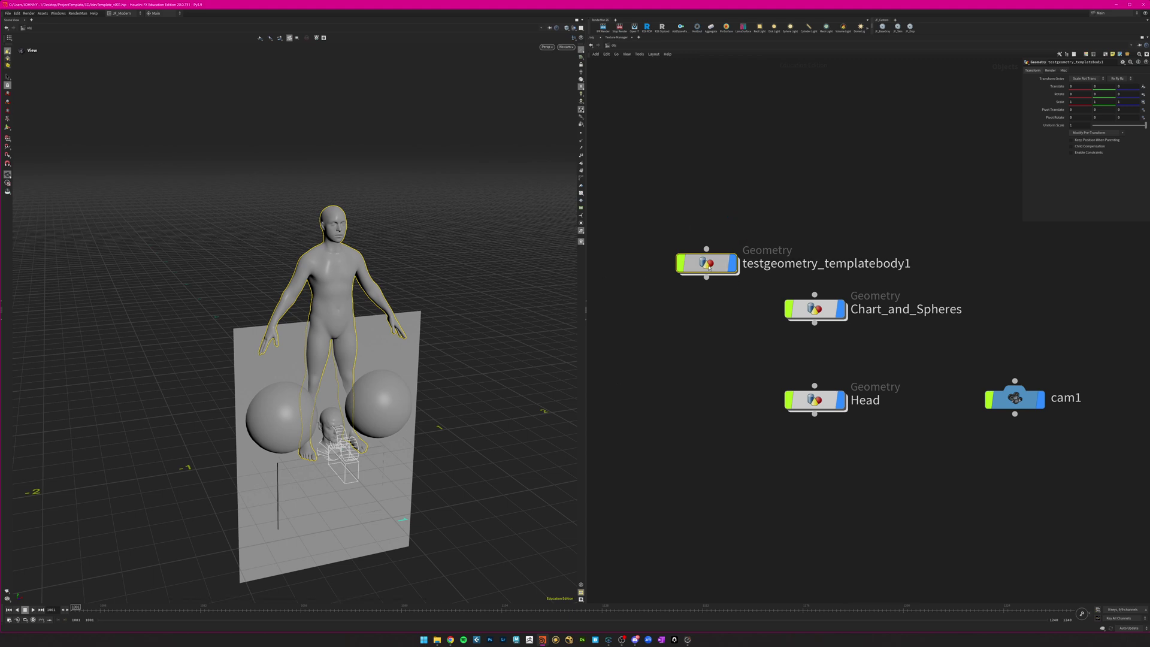
left_click_drag(712, 263, 712, 166)
Raise the head mesh with the Head network's transform1 until it sits at the template body's head.
double_click(816, 403)
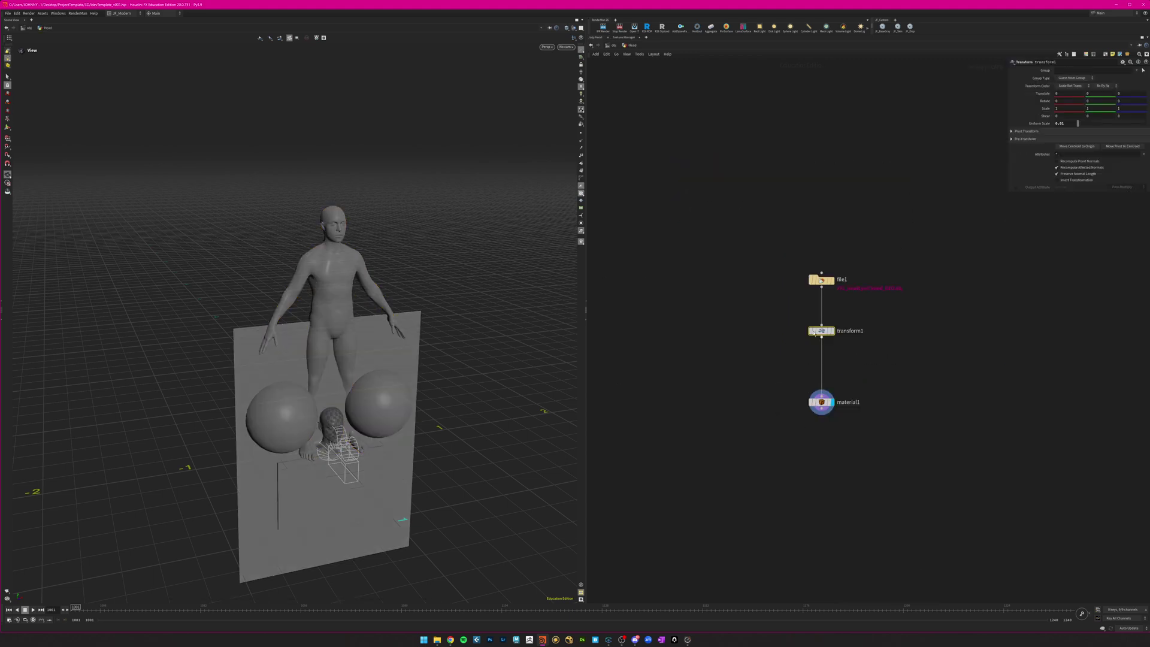
key("Return")
left_click_drag(327, 420, 340, 220)
mouse_move(323, 302)
left_mouse_down("alt")
mouse_move(411, 311)
mouse_move(313, 317)
left_mouse_up("alt")
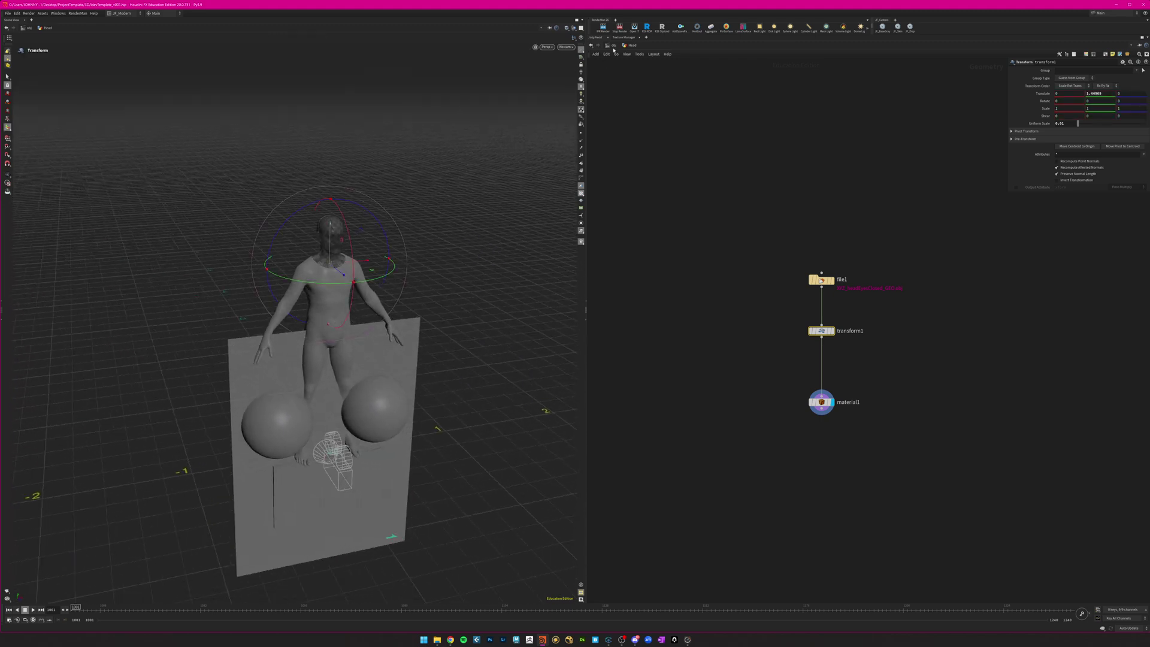
Return to the object level and delete the template body test geometry.
left_click(612, 46)
middle_click_drag(716, 259, 699, 269)
left_click_drag(764, 239, 628, 149)
key("Delete")
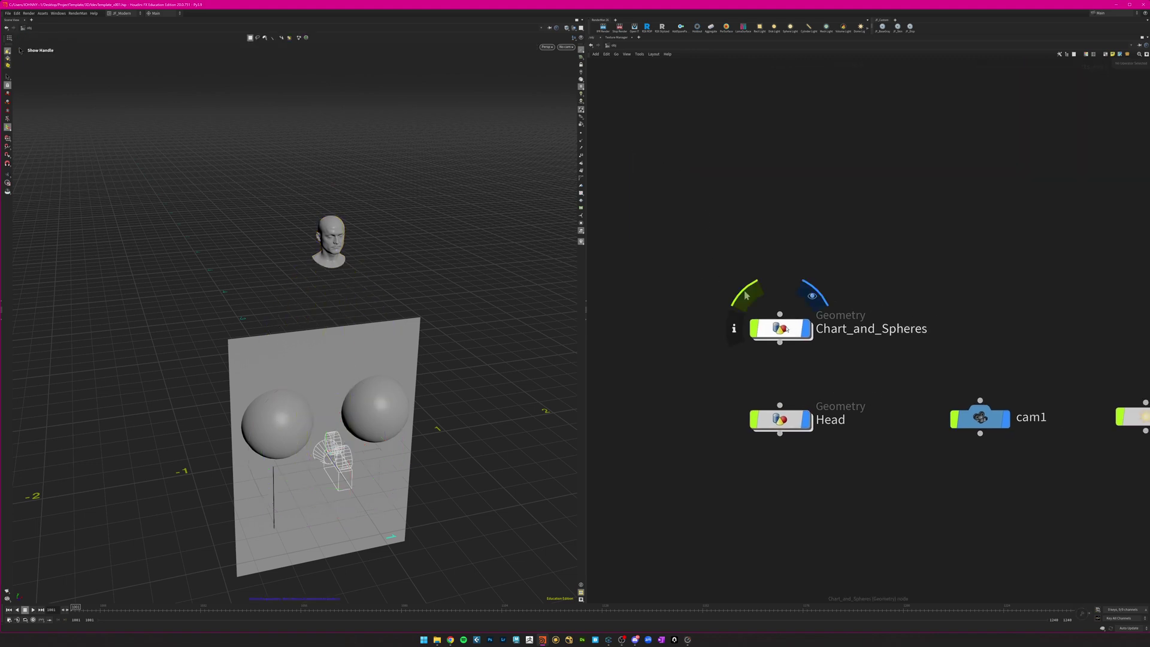
Open Chart_and_Spheres and set the uniform scale of both transform1 and transform2 to 0.02.
double_click(786, 329)
left_click_drag(774, 334, 663, 292)
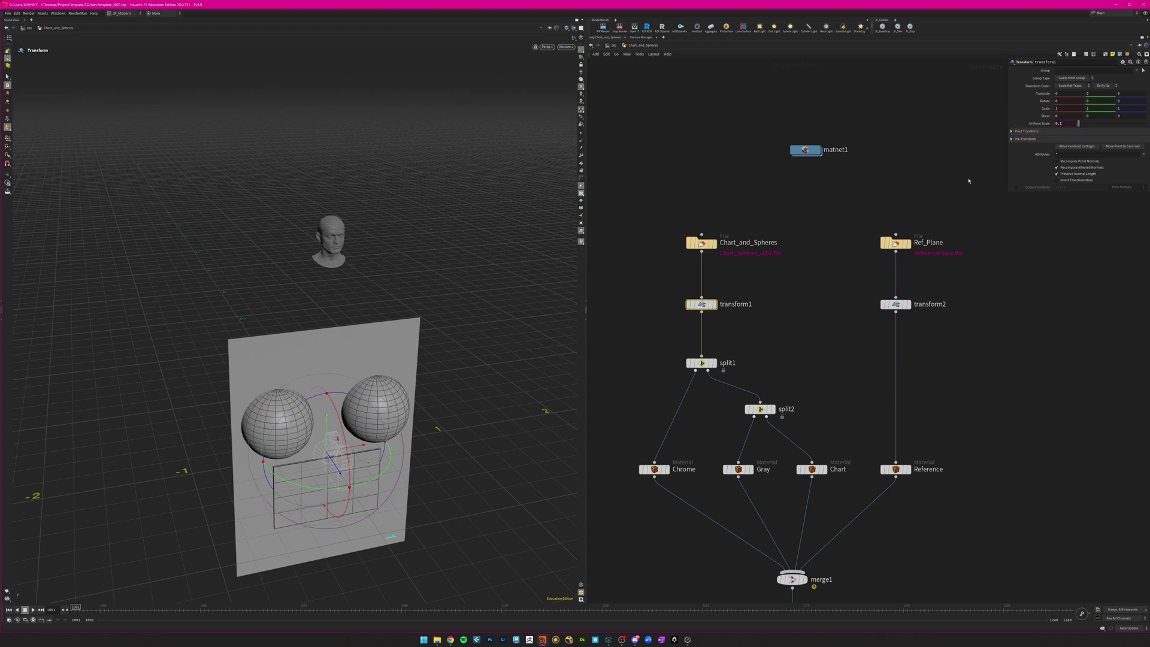
key("Return")
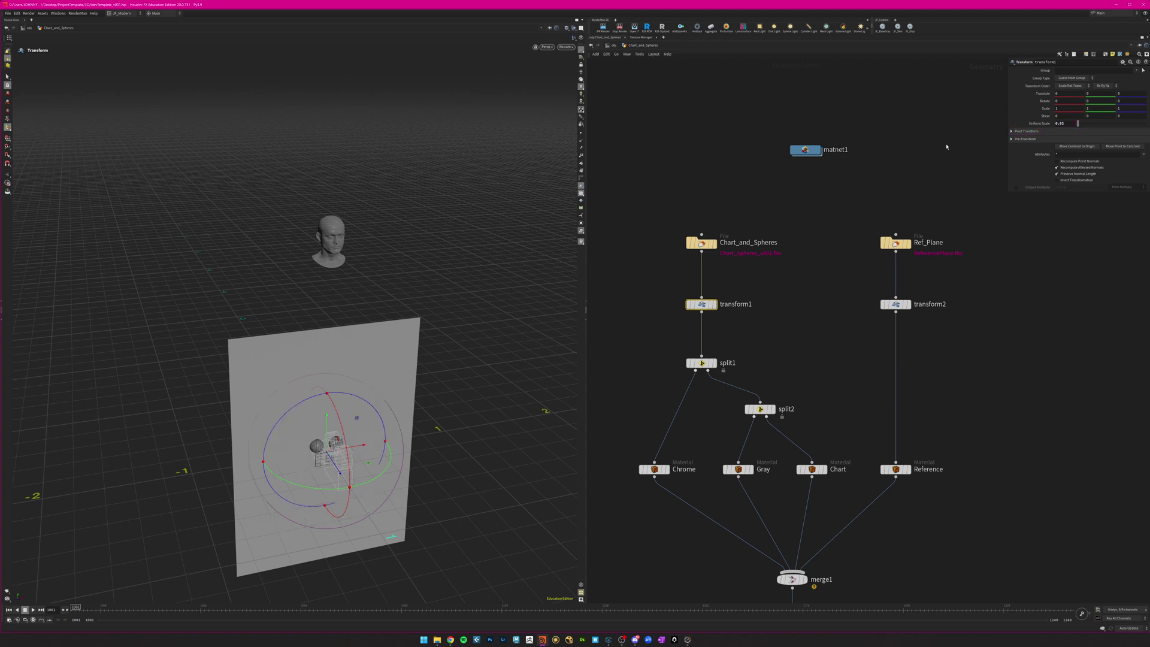
left_click_drag(951, 353, 860, 295)
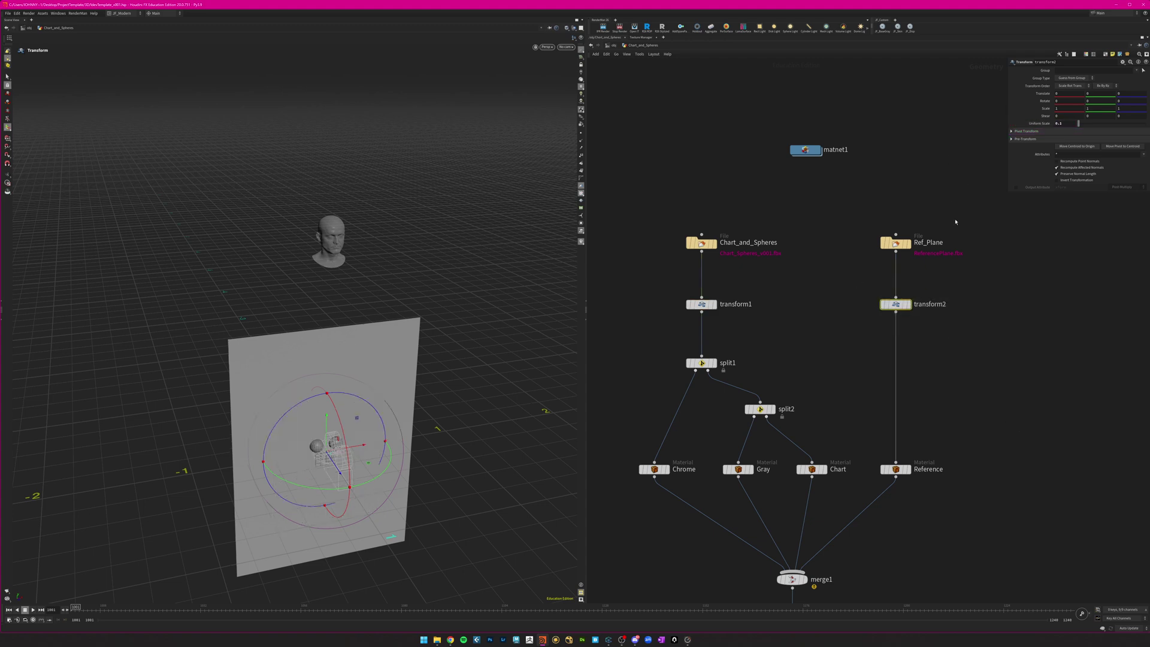
left_click(1062, 122)
type("0.02")
key("Return")
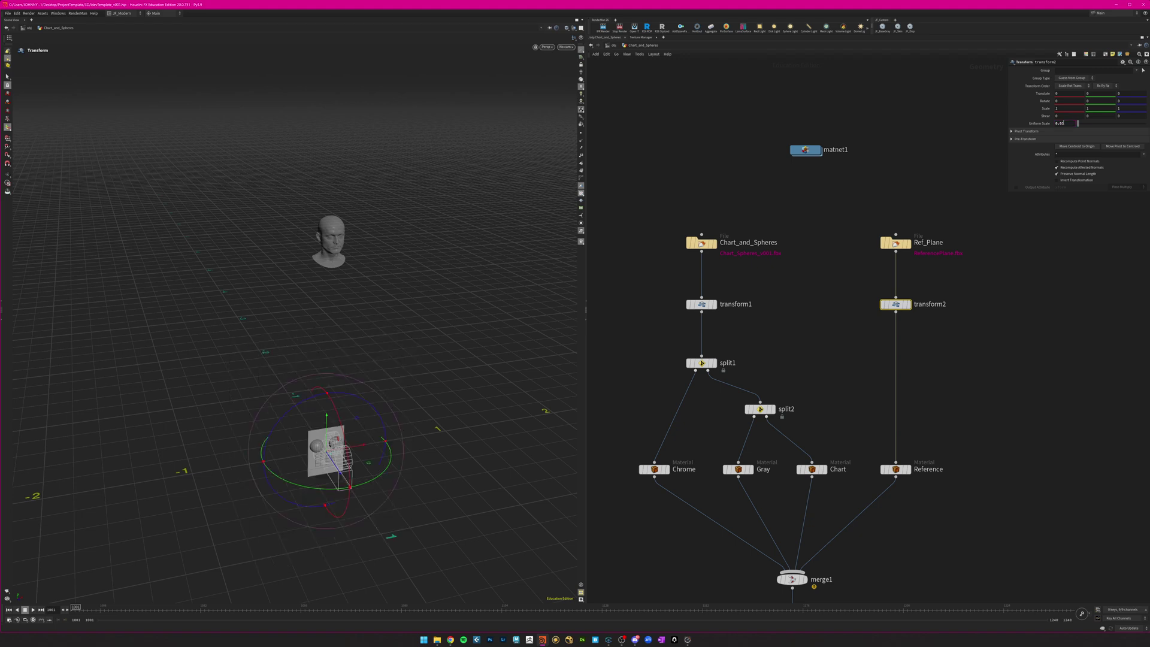
Raise the chart and spheres with transform1 and the reference plane with transform2 to the height of the head.
left_click_drag(756, 328, 672, 290)
left_click_drag(328, 414, 329, 202)
left_click(895, 304)
left_click_drag(334, 420, 334, 210)
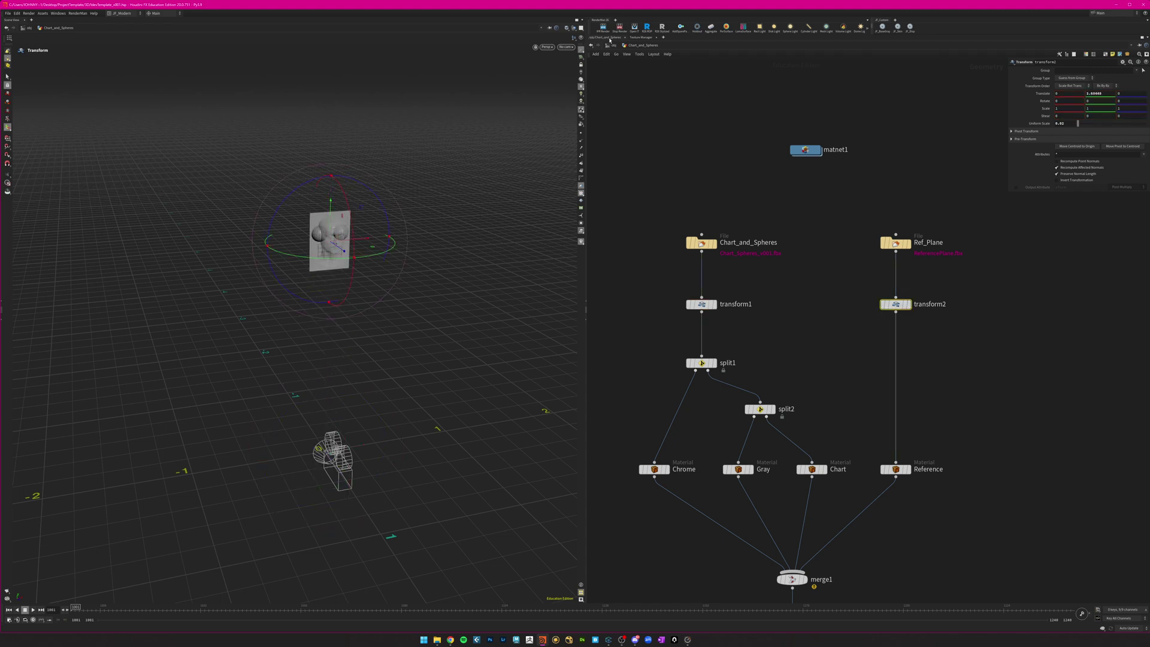
Return to the object level and turn off the display of the Head geometry.
left_click(612, 44)
middle_click_drag(870, 397, 803, 360)
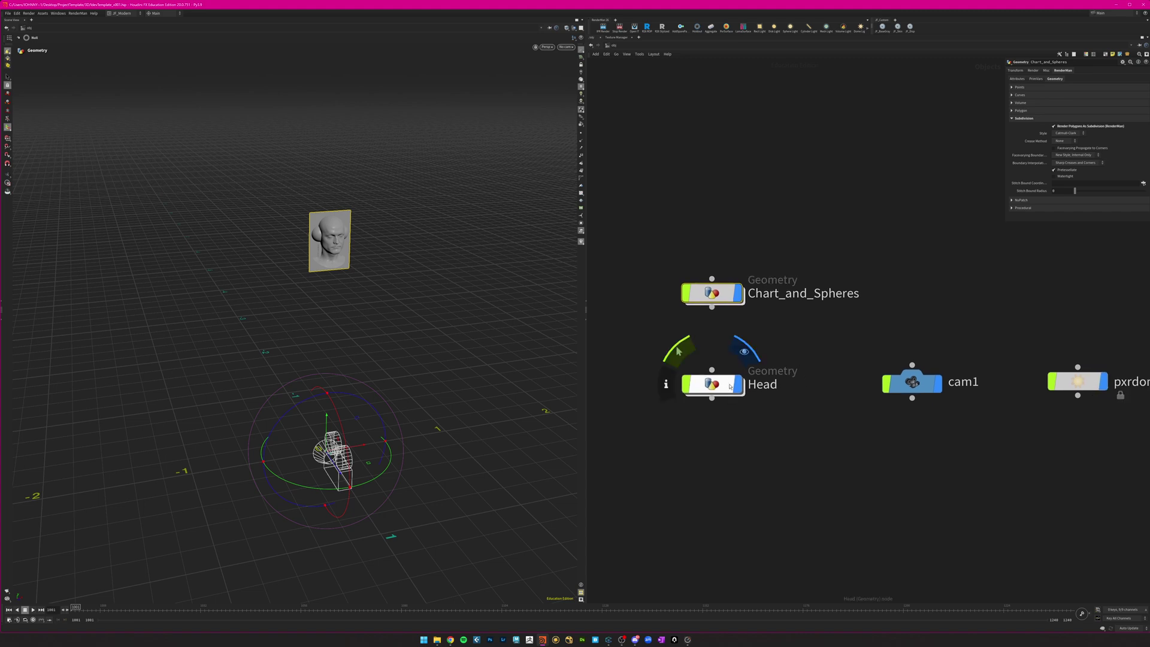
left_click(744, 352)
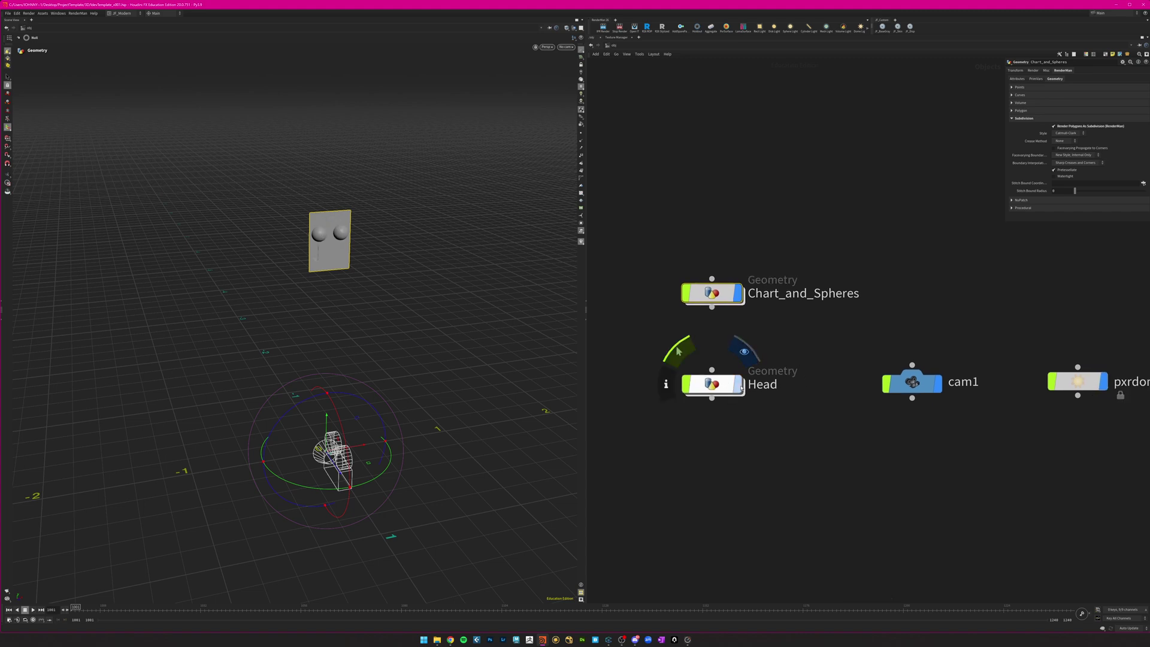
Open matnet1 inside Chart_and_Spheres and examine the MAT_Chrome and MAT_Gray shader networks.
double_click(718, 296)
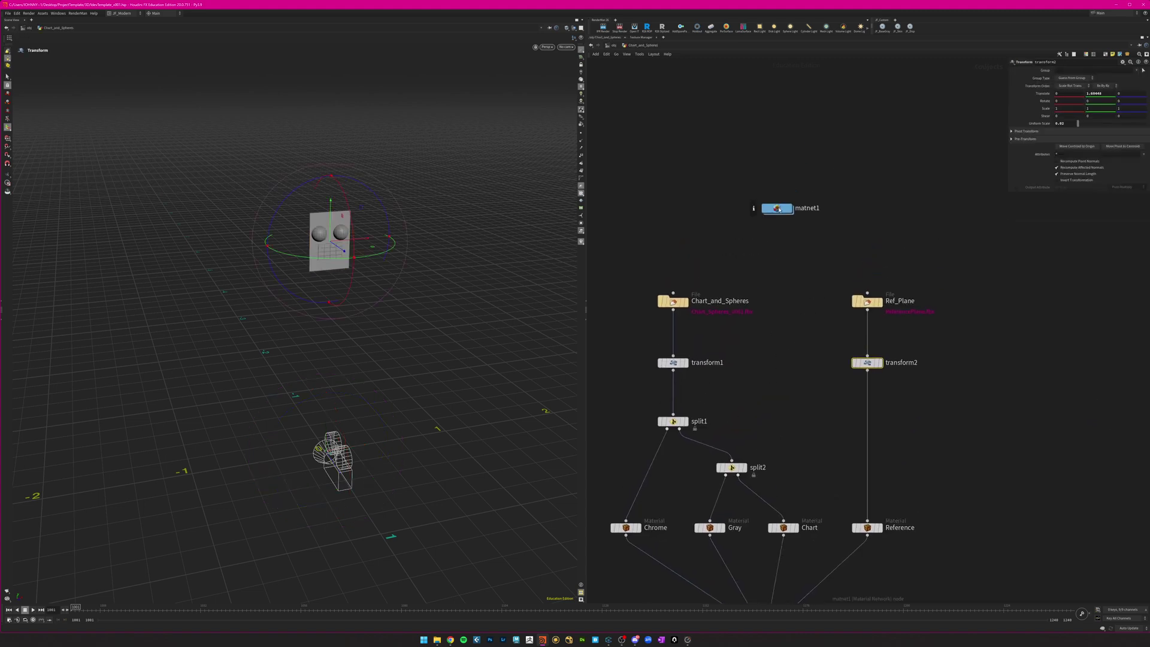
double_click(777, 209)
scroll(712, 278, "up", 3)
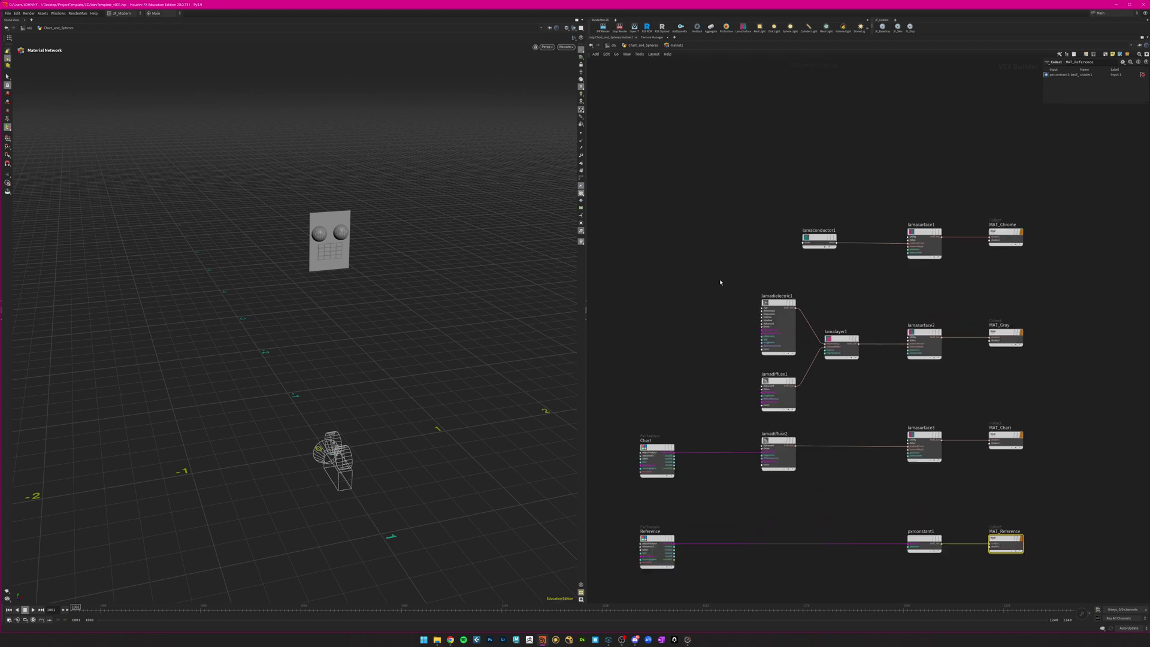
left_click_drag(717, 167, 1021, 248)
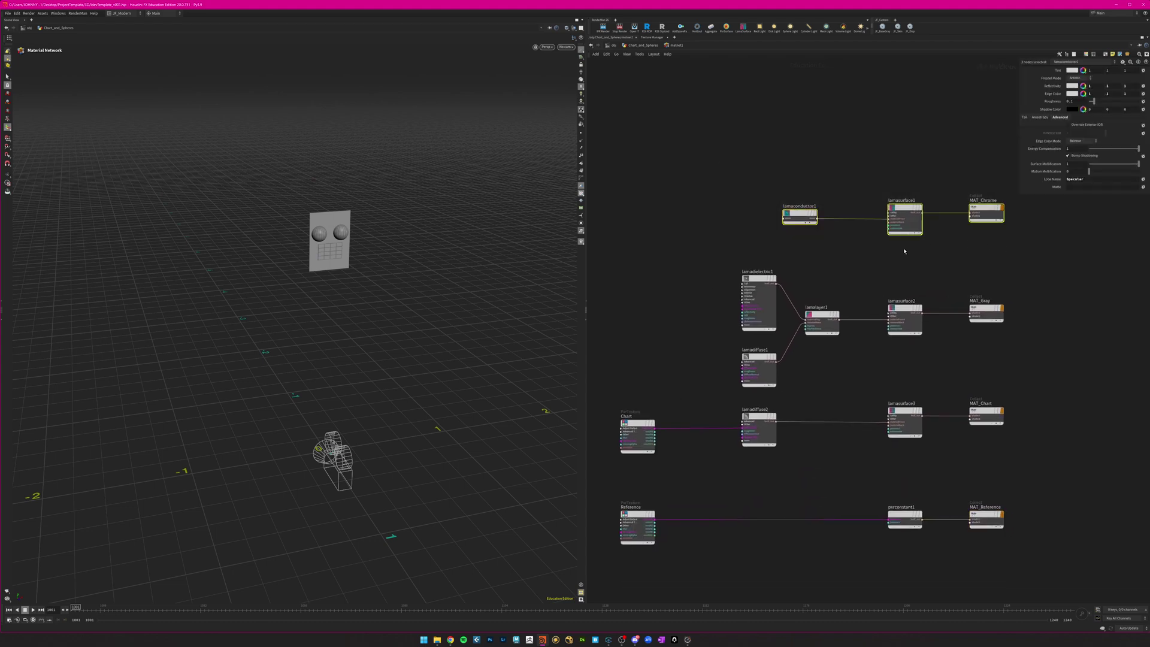
scroll(886, 246, "up", 2)
left_click_drag(1065, 361, 710, 228)
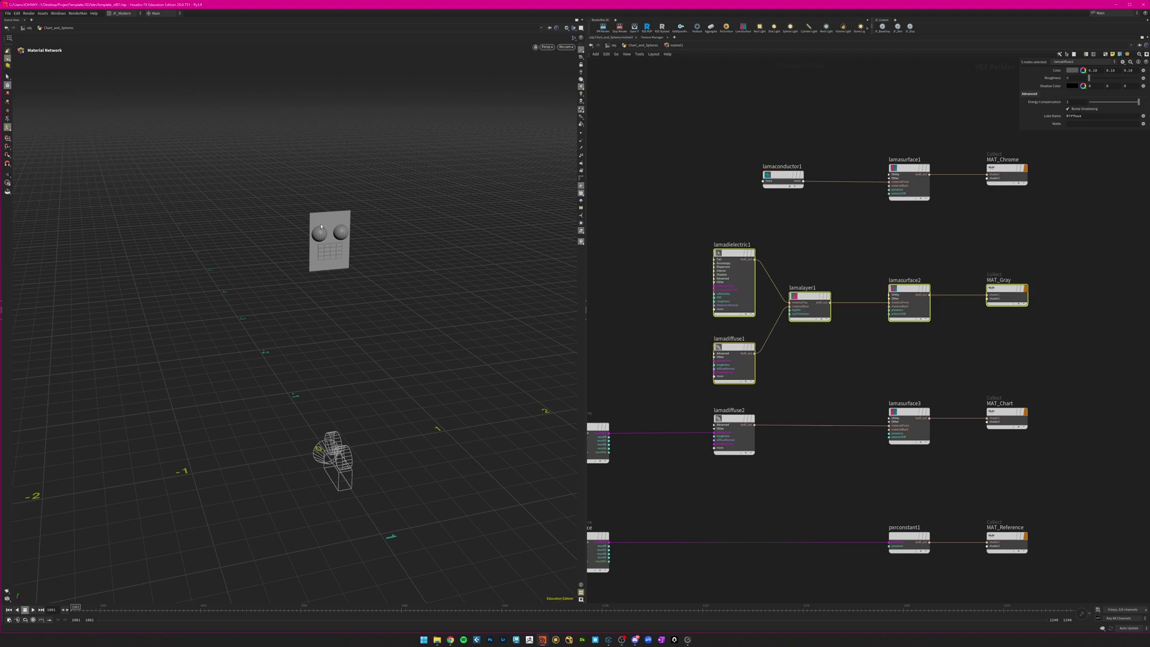
Examine the Chart and Reference PxrTexture nodes and how they feed lamadiffuse2 and pxrconstant1.
middle_click_drag(798, 424, 885, 348)
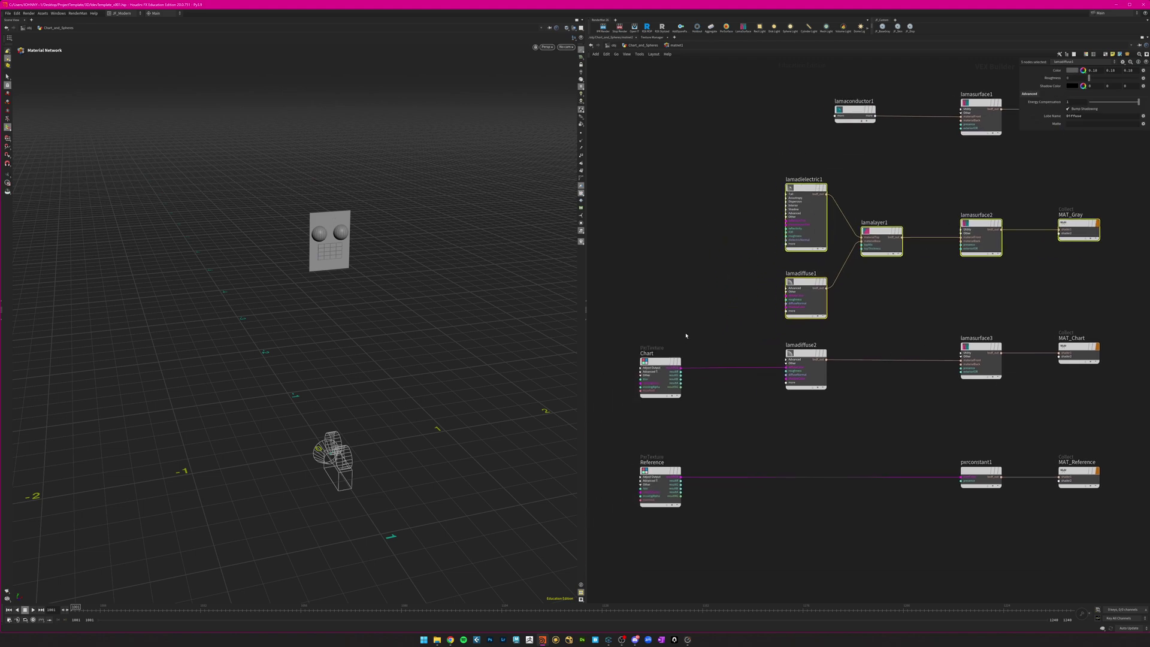
left_click(660, 374)
left_click_drag(718, 433, 622, 511)
middle_click_drag(726, 423, 733, 441)
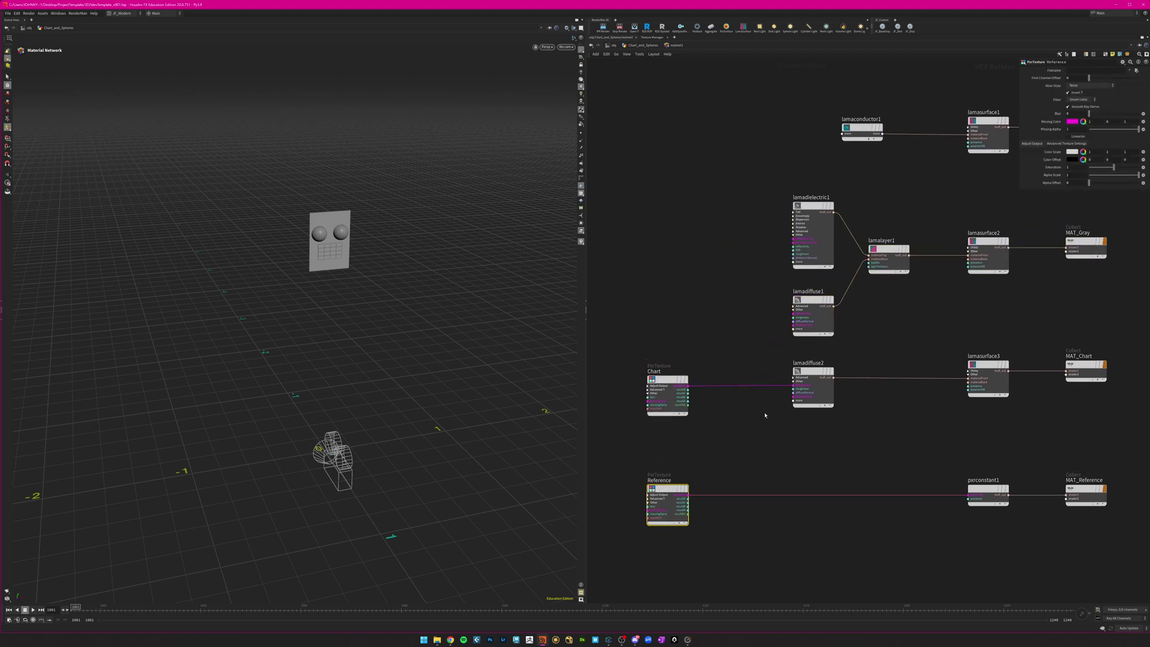
mouse_move(812, 372)
scroll(831, 418, "up", 3)
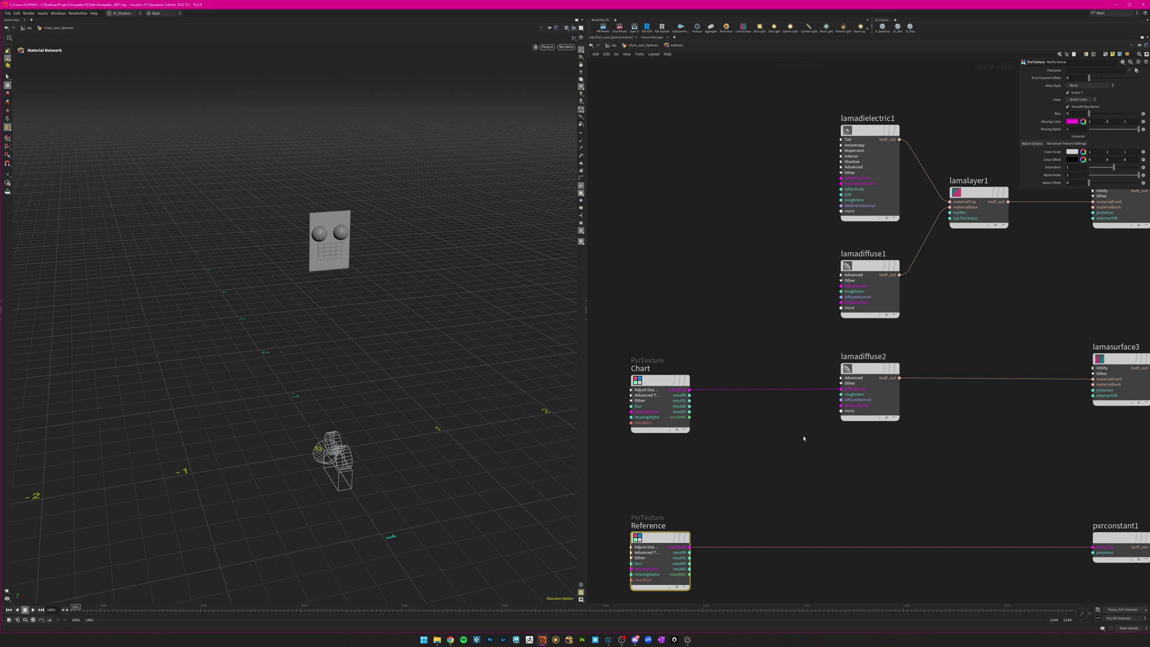
middle_click_drag(820, 464, 802, 481)
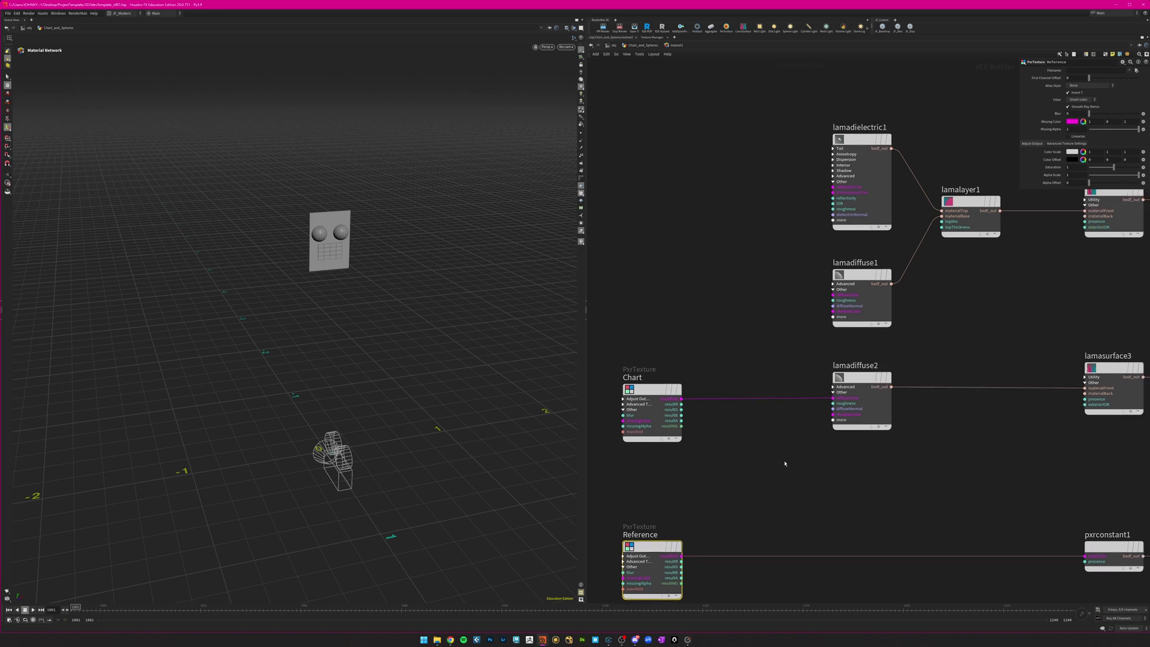
middle_click_drag(769, 471, 849, 457)
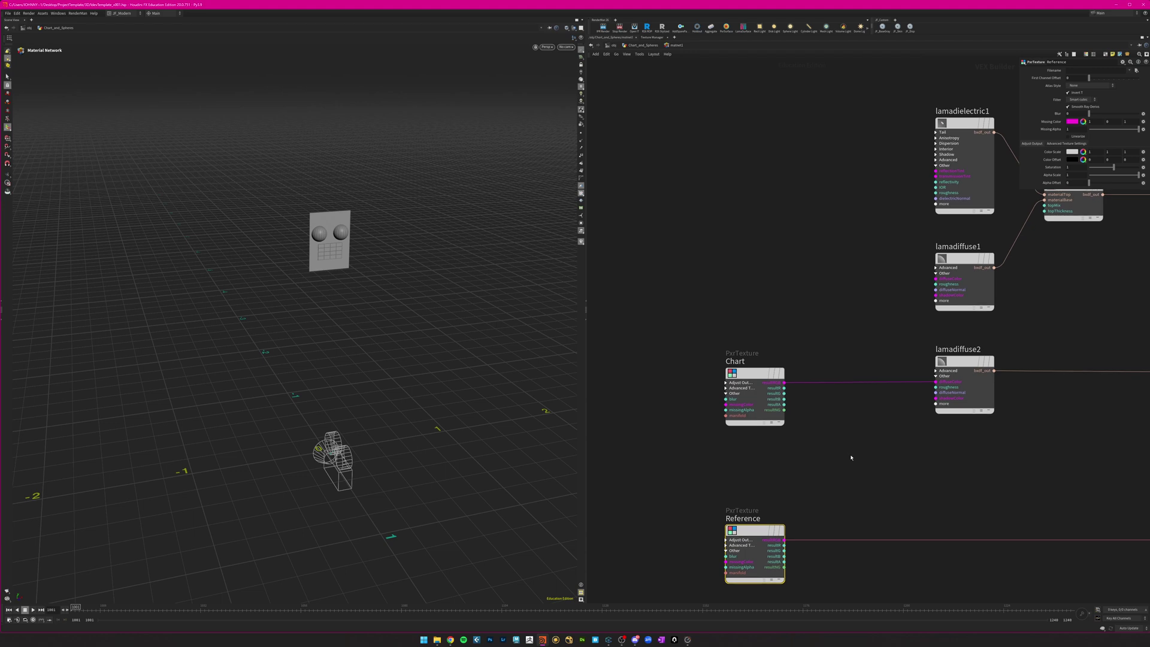
Set the Chart PxrTexture's filename to the chart image from the ProjectTemplate Textures folder.
left_click_drag(830, 461, 759, 406)
left_click(435, 640)
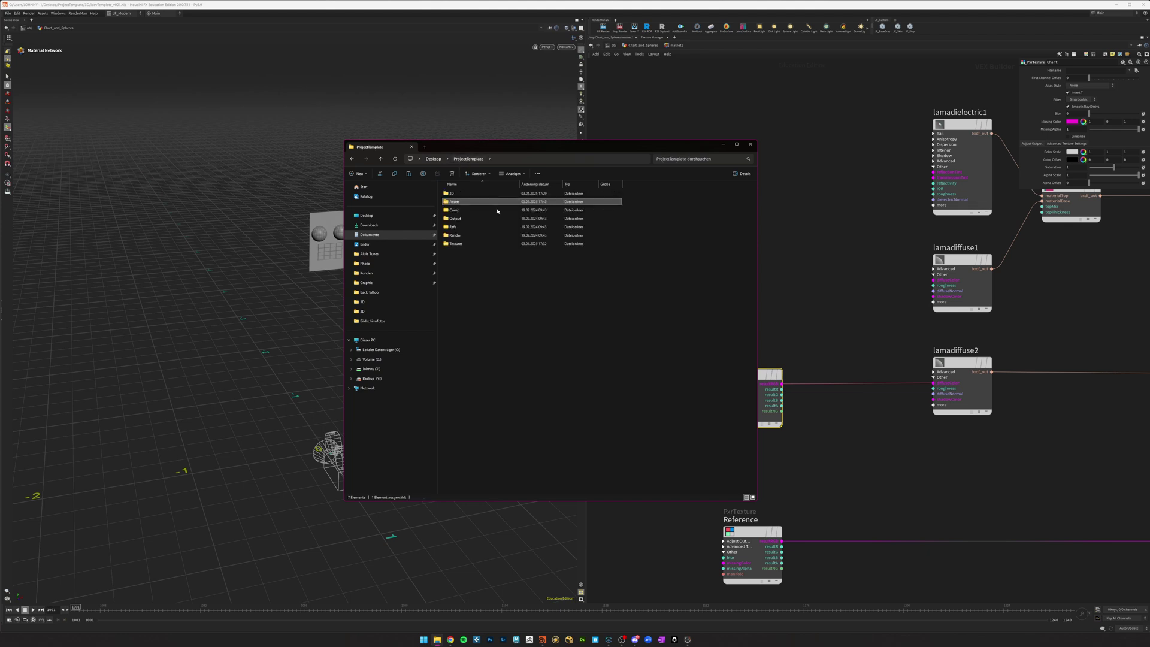
double_click(456, 243)
left_click_drag(453, 220, 1101, 71)
Set the Reference PxrTexture's filename to the front-view 02 sRGB image from the calibration references folder in Connecter.
middle_click_drag(882, 435, 855, 403)
left_click_drag(772, 357, 646, 538)
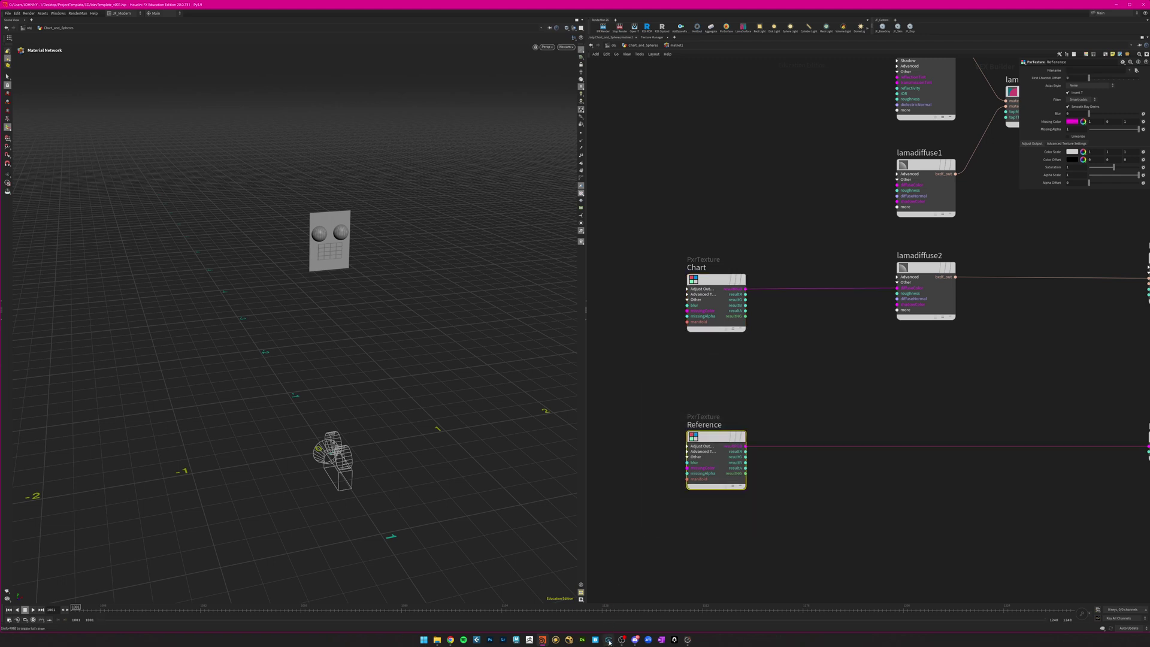
left_click(608, 639)
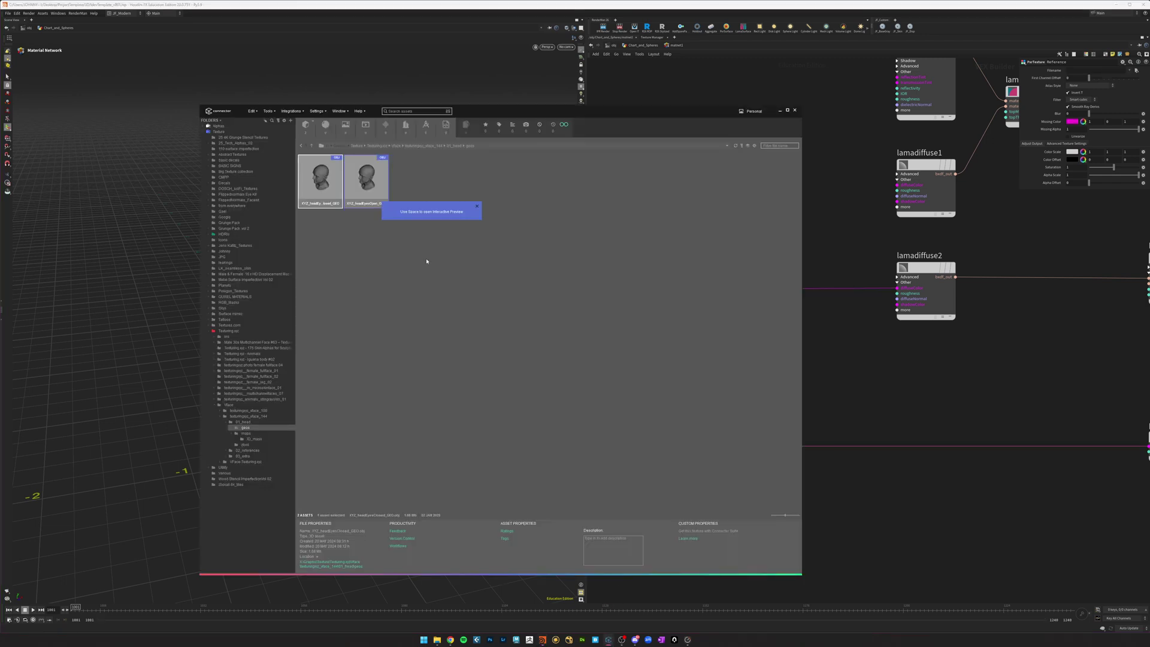
left_click(245, 450)
left_click(225, 451)
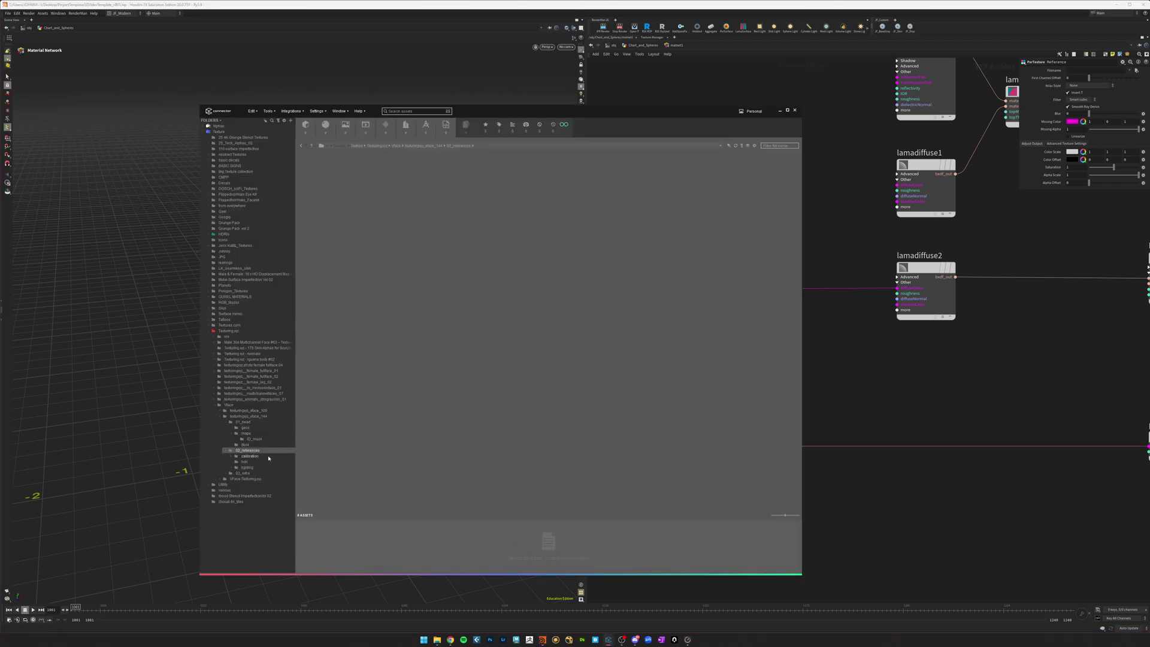
left_click(247, 457)
double_click(372, 180)
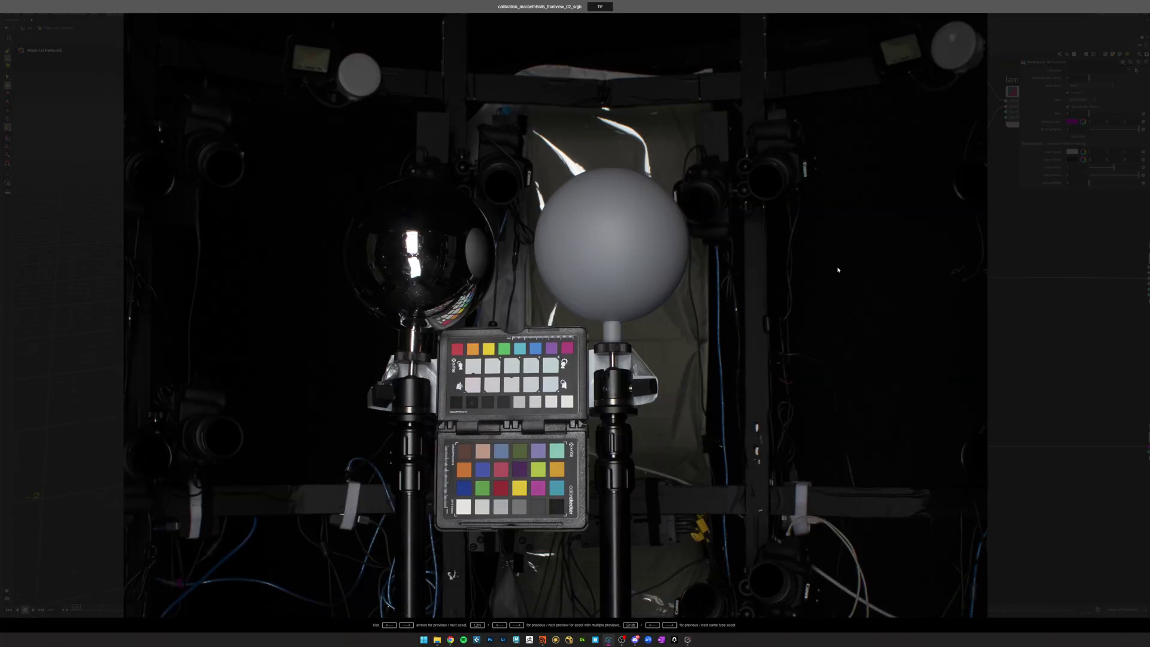
key("space")
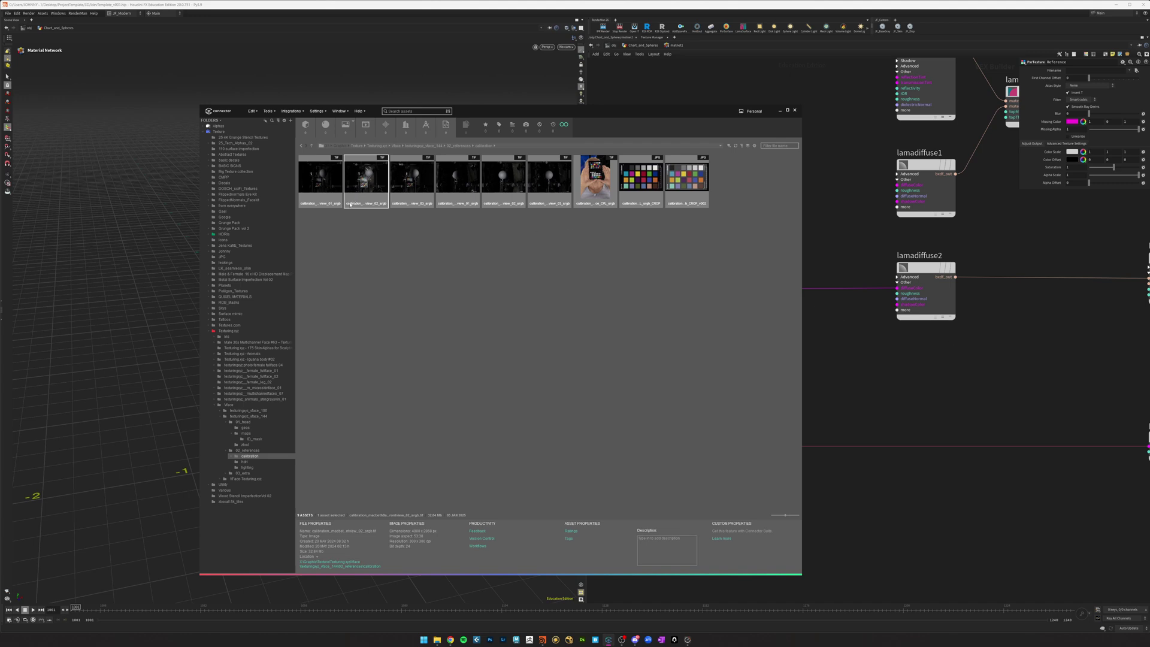
left_click_drag(363, 180, 1093, 71)
Open the prman1 RenderMan node in the out network and set its maximum samples to 512.
middle_click_drag(948, 403, 935, 405)
left_click(613, 46)
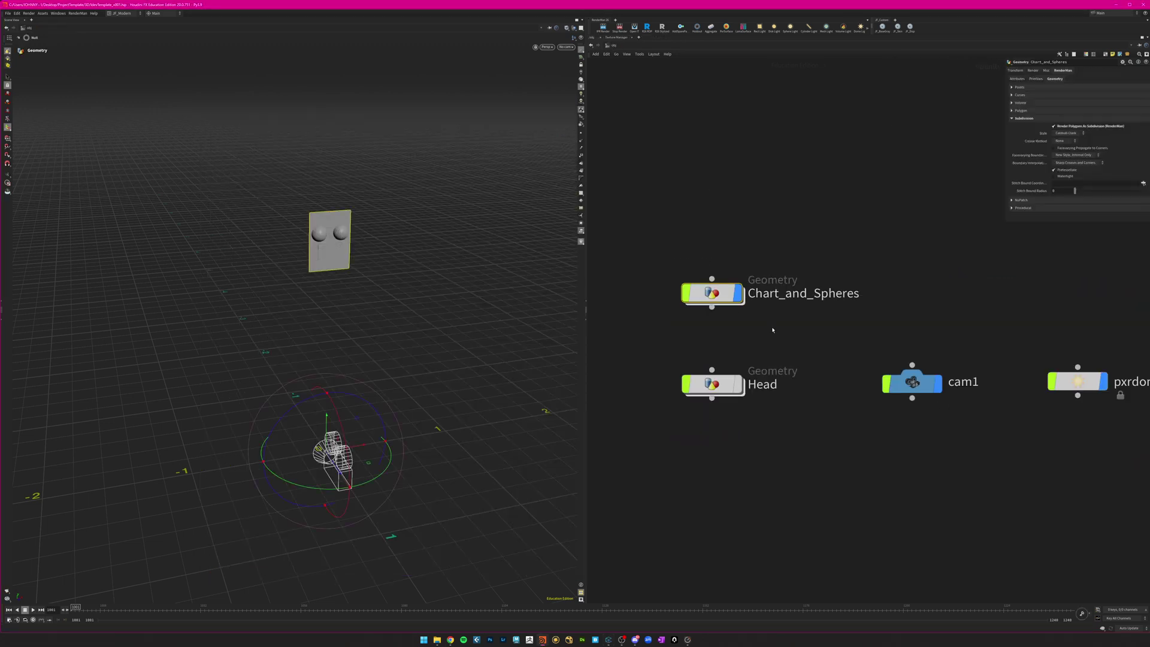
key("n")
left_click(775, 498)
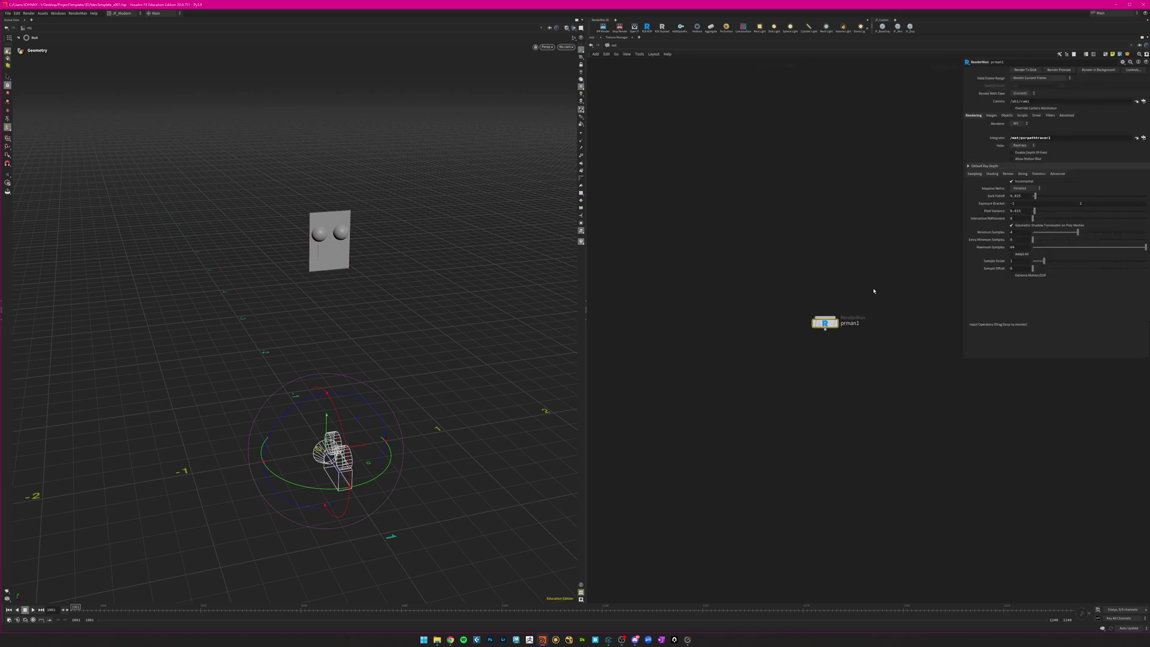
left_click_drag(1020, 246, 993, 245)
type("512")
left_click(1019, 210)
Set the thread count in prman1's render limits to -4.
left_click(1008, 174)
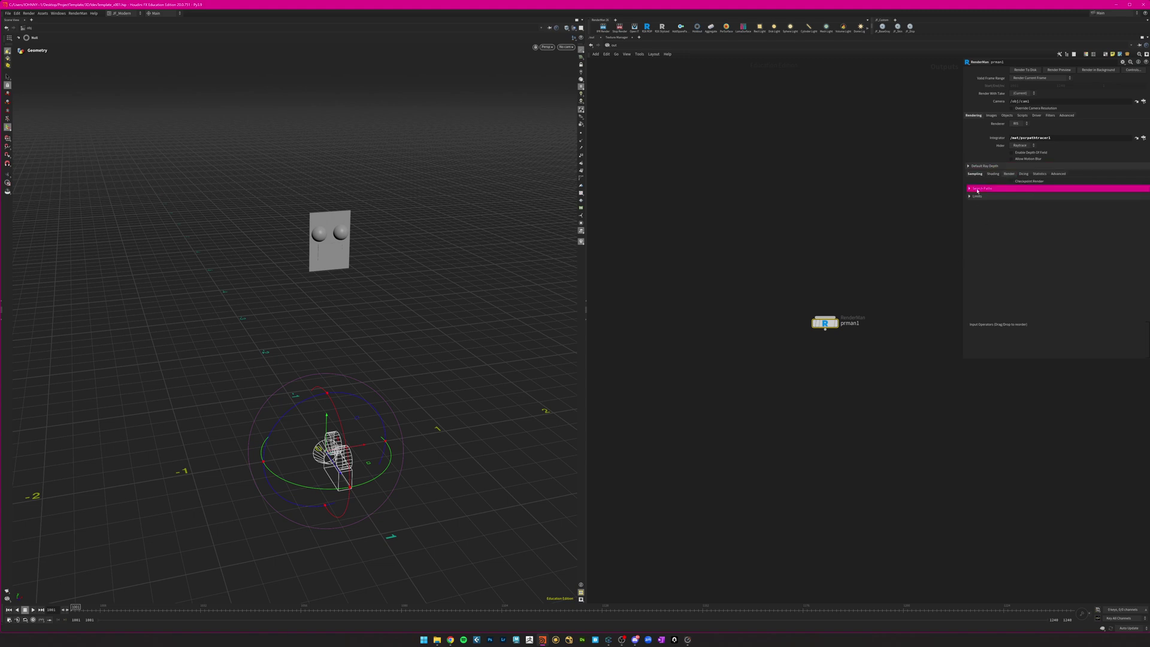
left_click(970, 198)
type("-4")
key("Return")
Return to the object level, select cam1 and look through it in the viewport.
middle_click_drag(820, 410, 827, 393)
key("c")
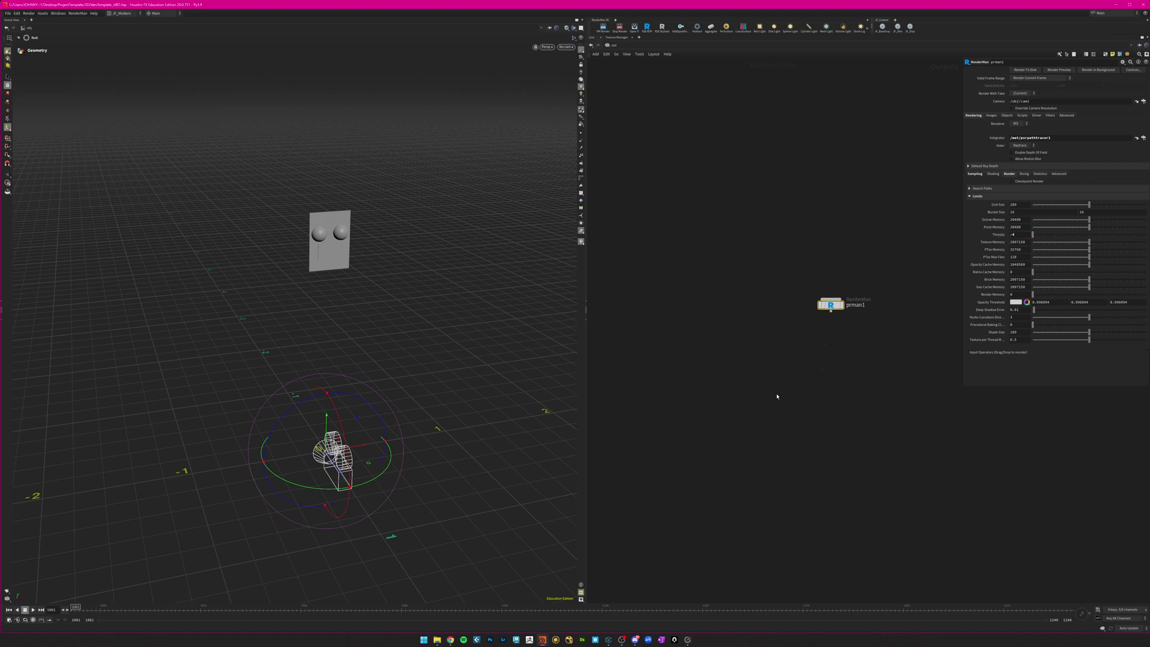
middle_click_drag(763, 410, 807, 437)
left_click_drag(861, 411, 801, 359)
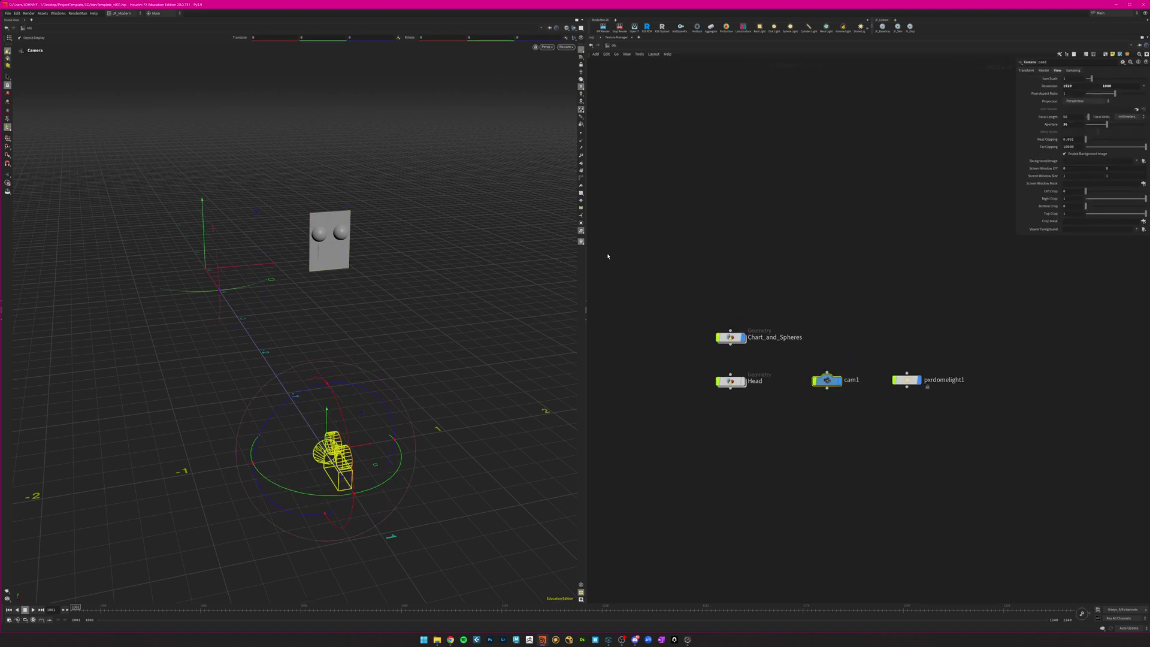
left_click(566, 47)
left_click(576, 118)
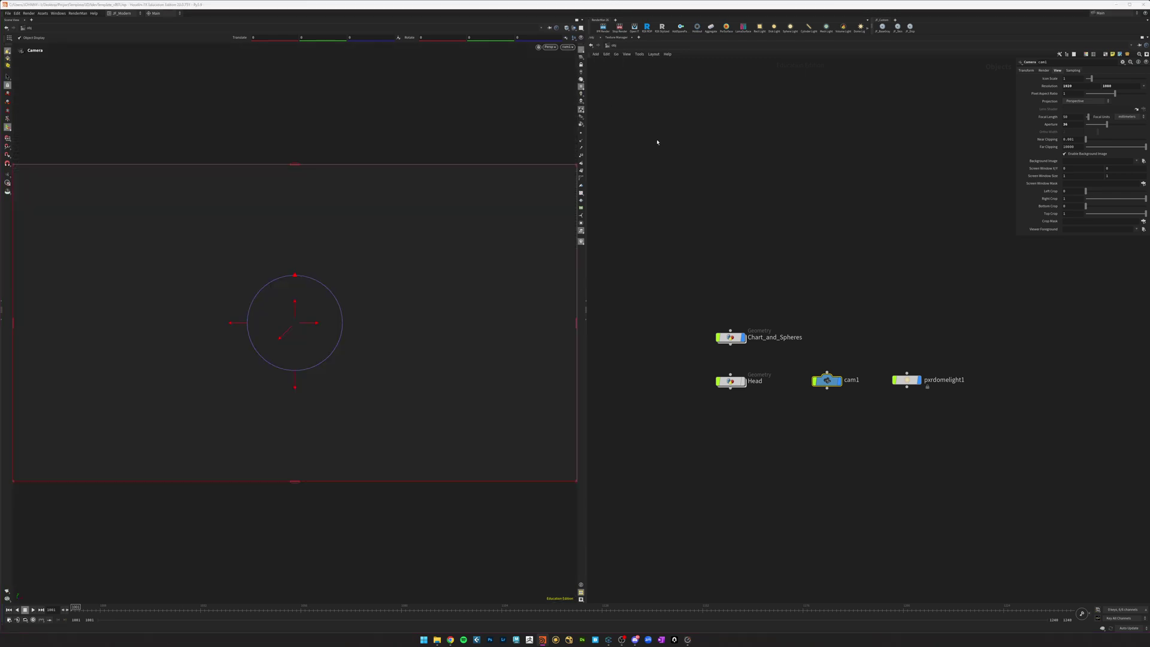
Lock cam1 to the view, frame all the visible geometry, and release the camera lock.
left_click(580, 65)
left_click_drag(766, 359, 702, 422)
key("space+a")
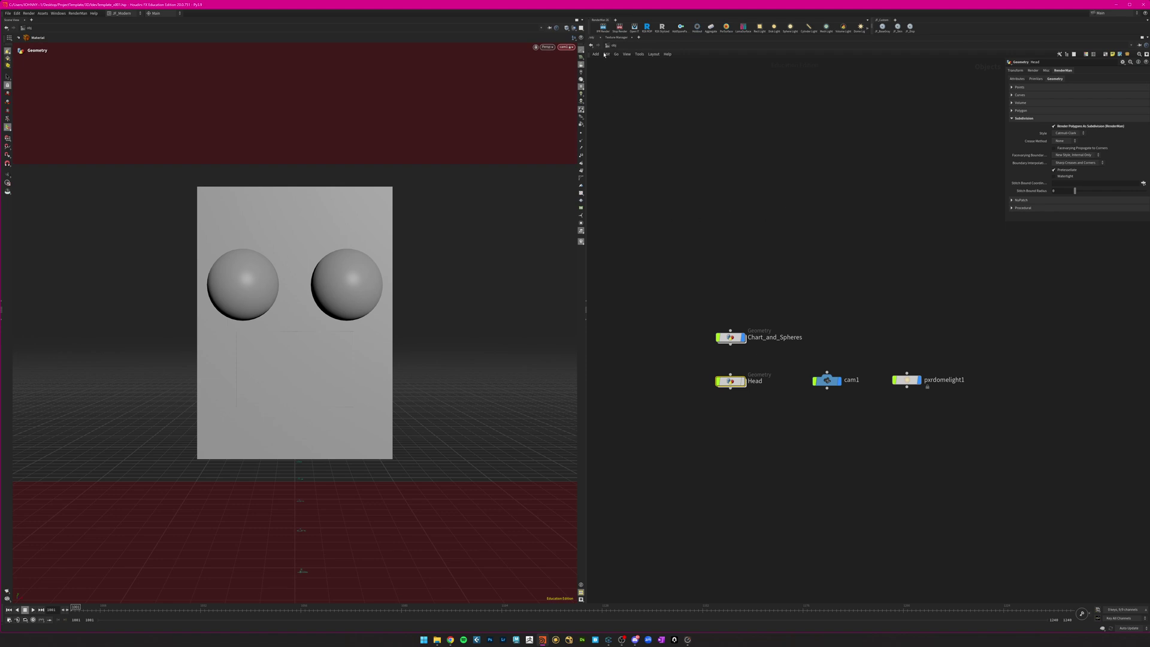
left_click(581, 65)
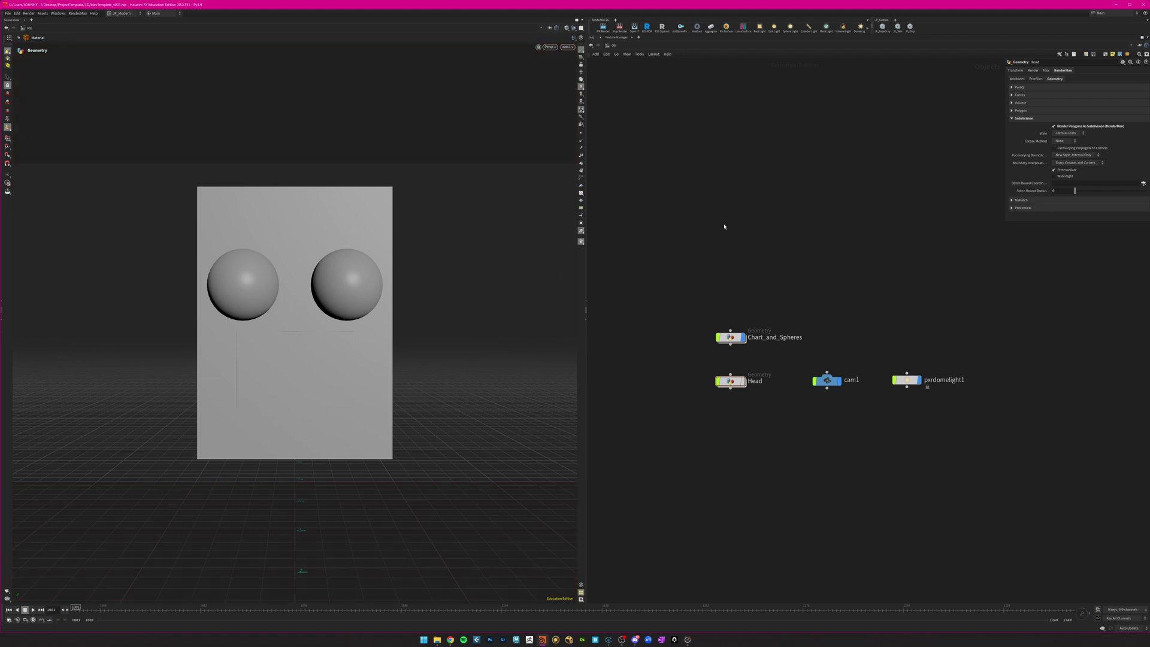
Inspect the reference plane's transform2 parameters inside Chart_and_Spheres and return to the object level.
double_click(731, 337)
left_click(866, 362)
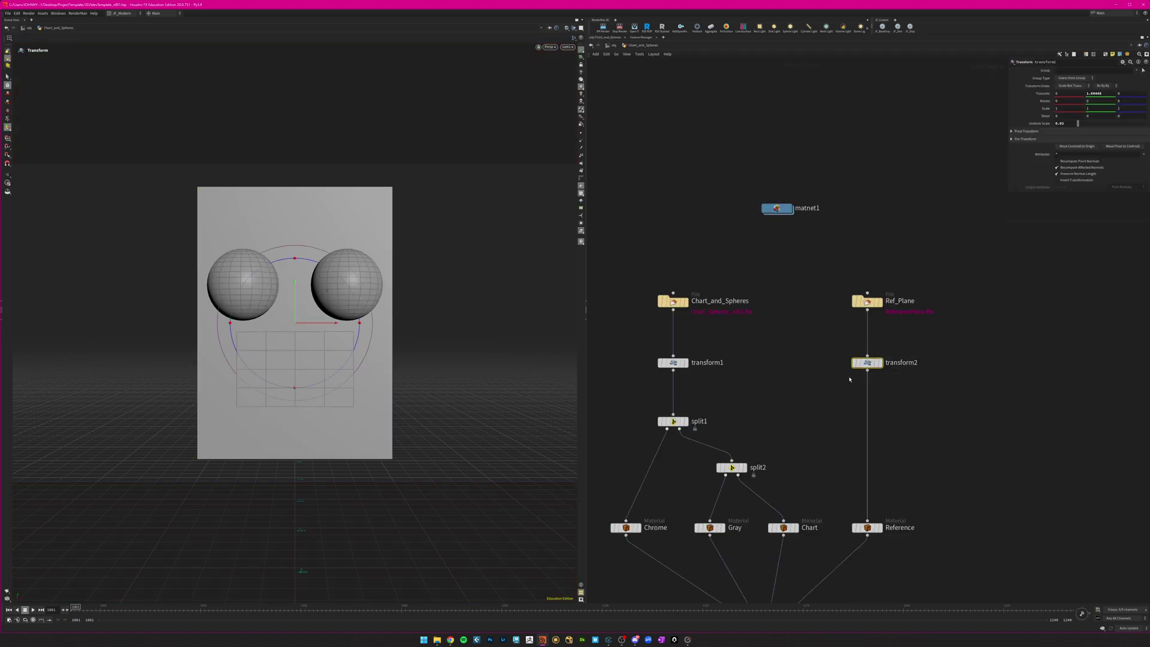
left_click(613, 46)
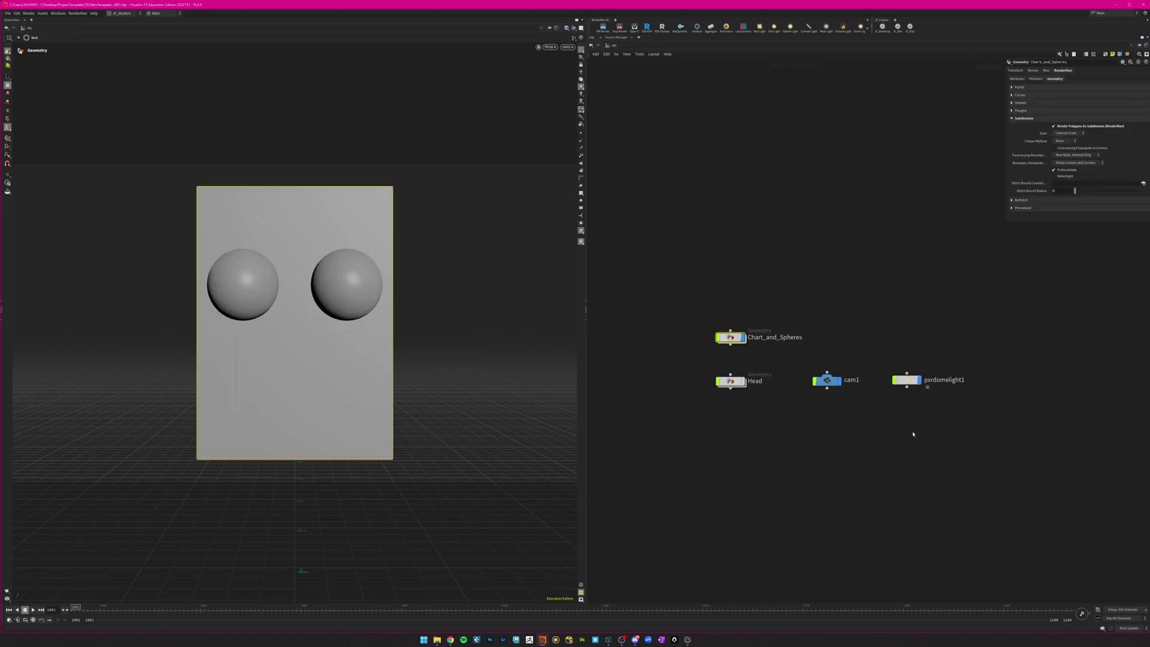
Assign the studio center HDRI from the references folder in Connecter as the color map of pxrdomelight1.
left_click_drag(941, 424, 883, 348)
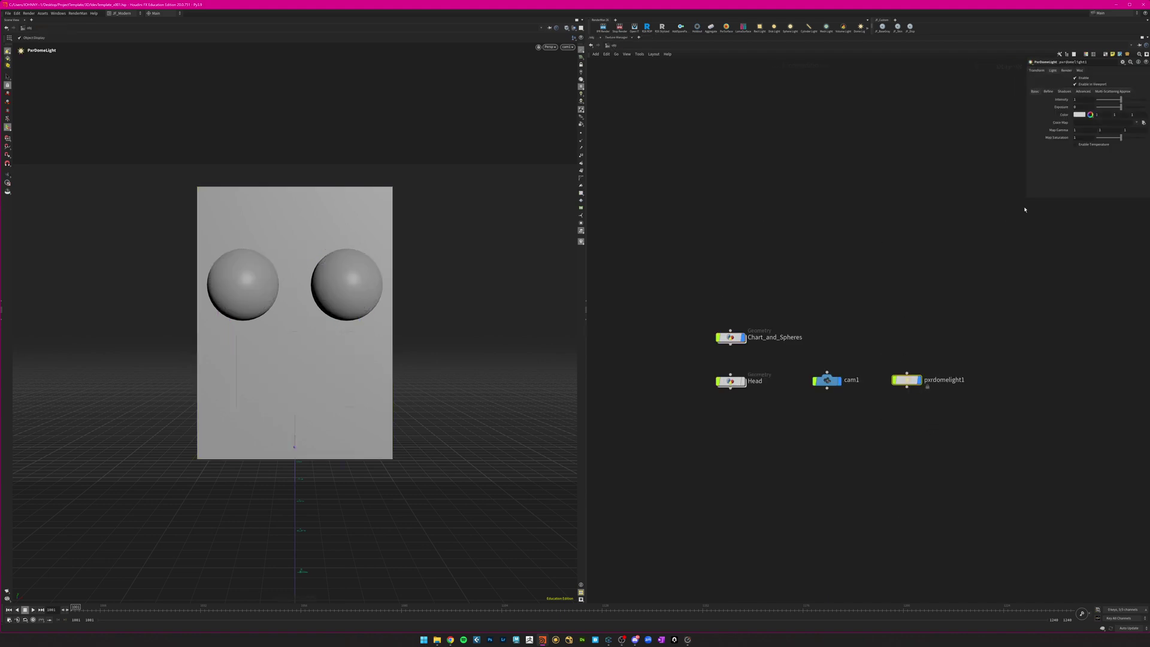
left_click_drag(1027, 200, 925, 276)
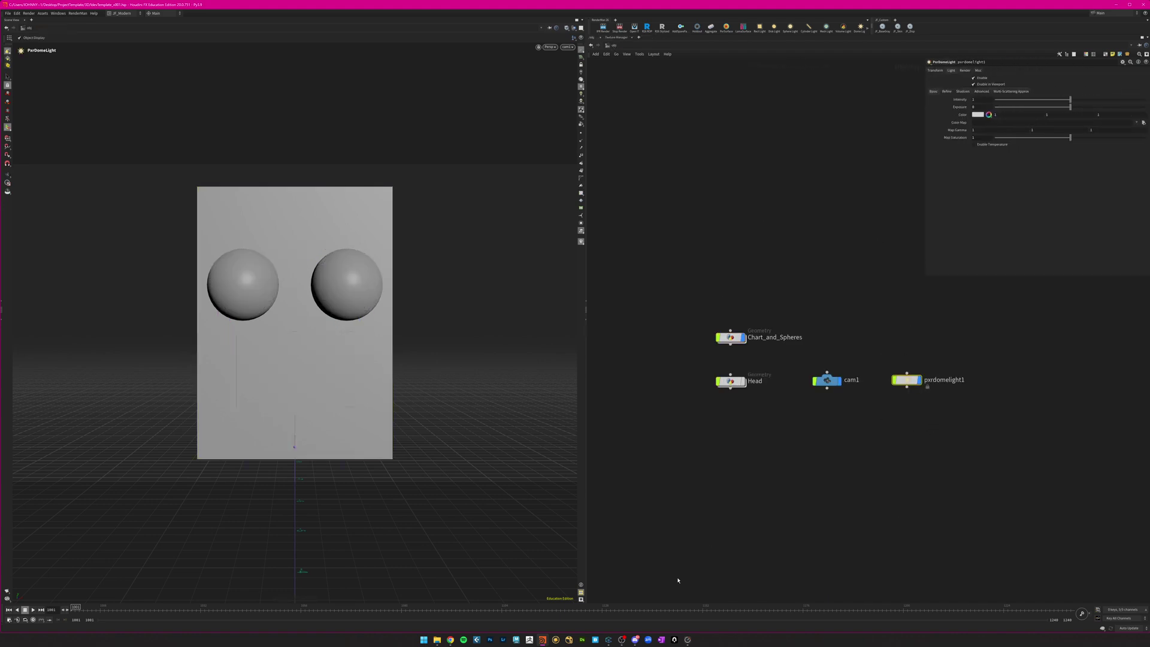
left_click(608, 639)
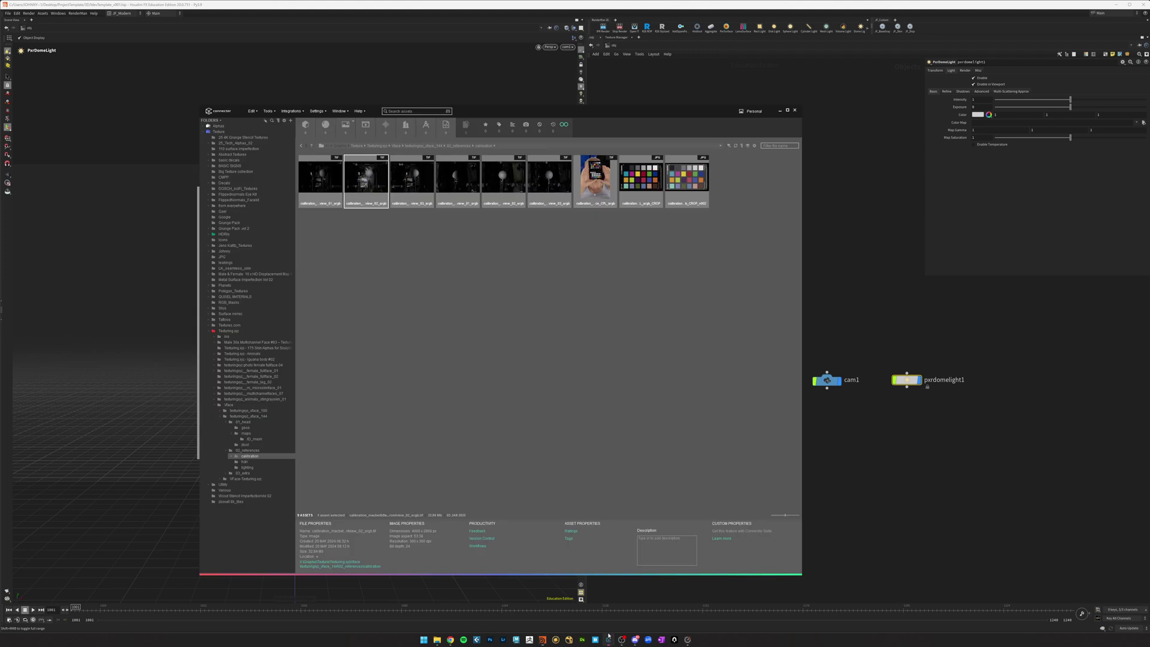
left_click(243, 461)
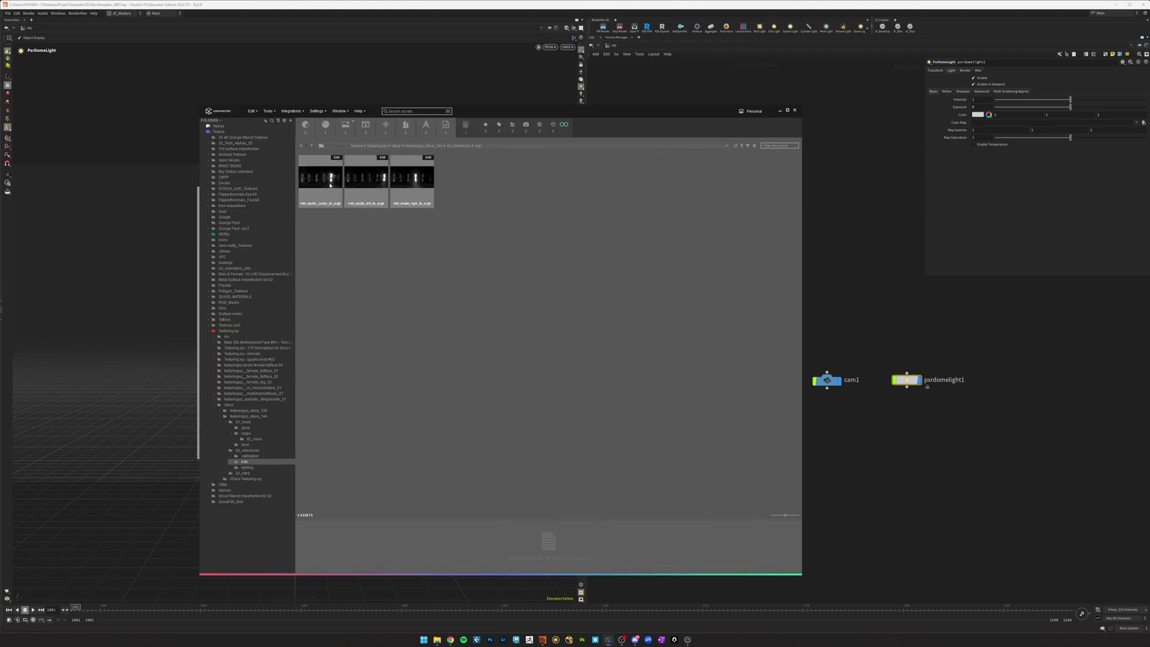
left_click(331, 186)
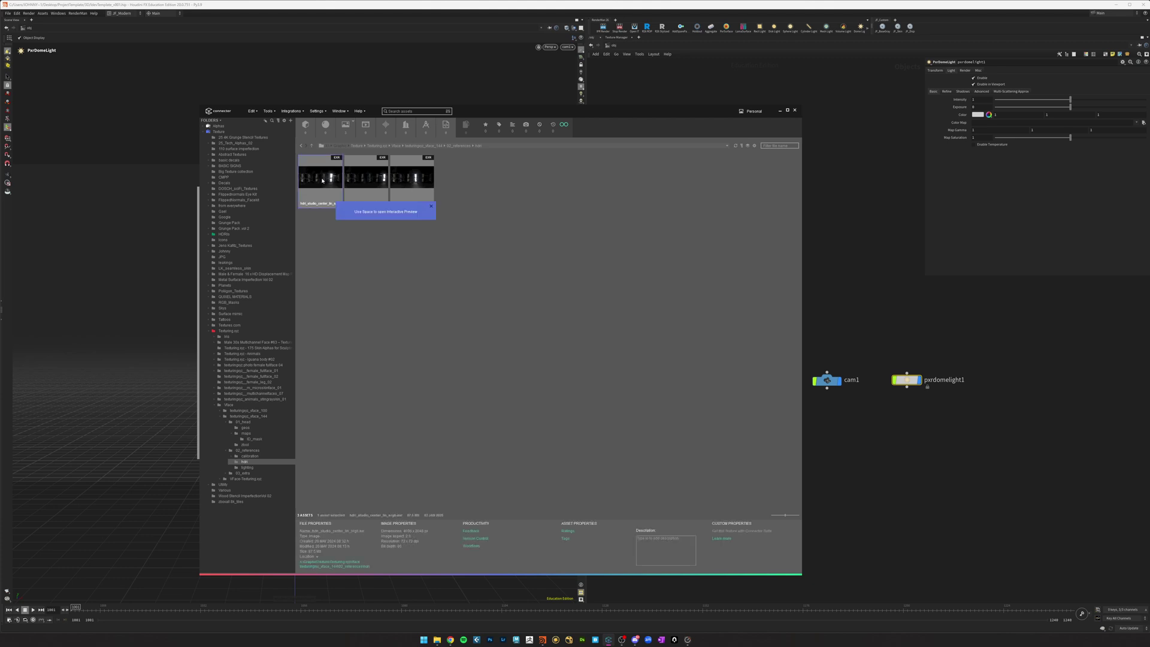
left_click_drag(323, 179, 1047, 122)
left_click(856, 305)
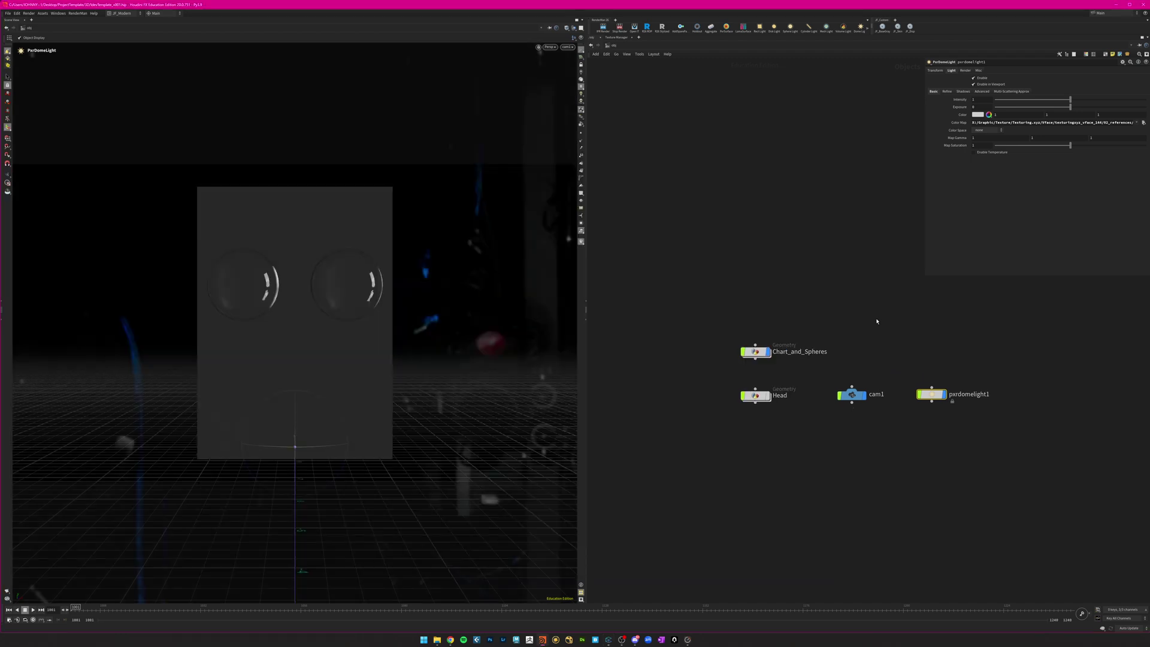
Open the transform parameters of pxrdomelight1.
middle_click_drag(843, 490, 747, 469)
left_click_drag(901, 433, 805, 343)
left_click(934, 71)
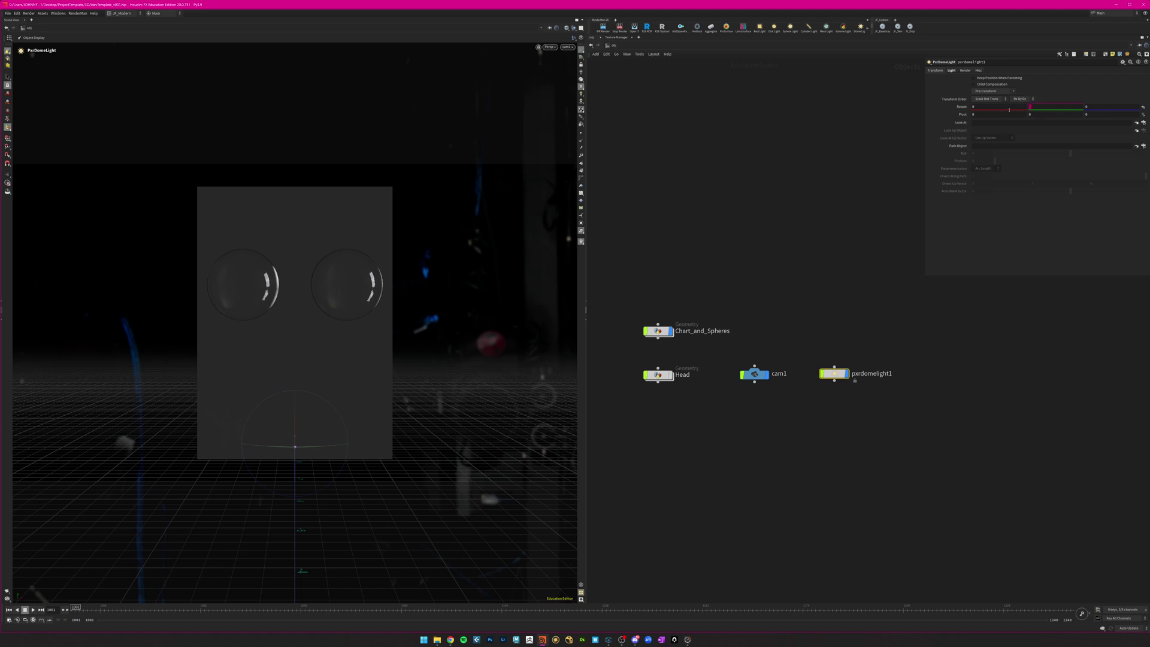
left_click(1009, 108)
type("90")
key("Return")
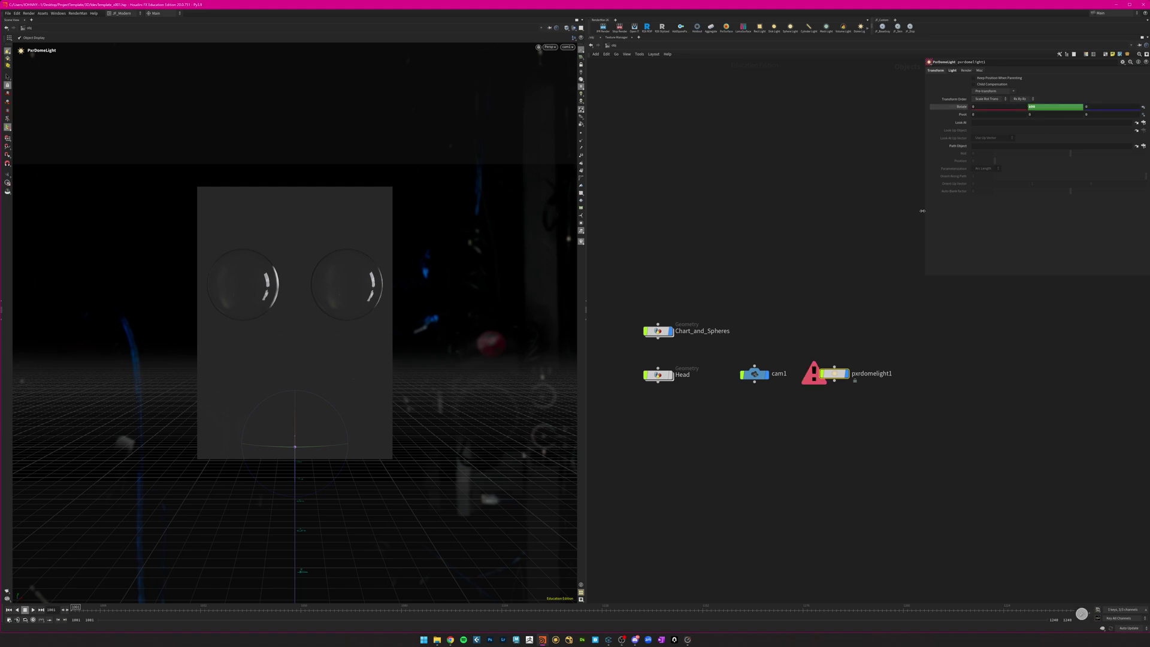
key("ctrl+z")
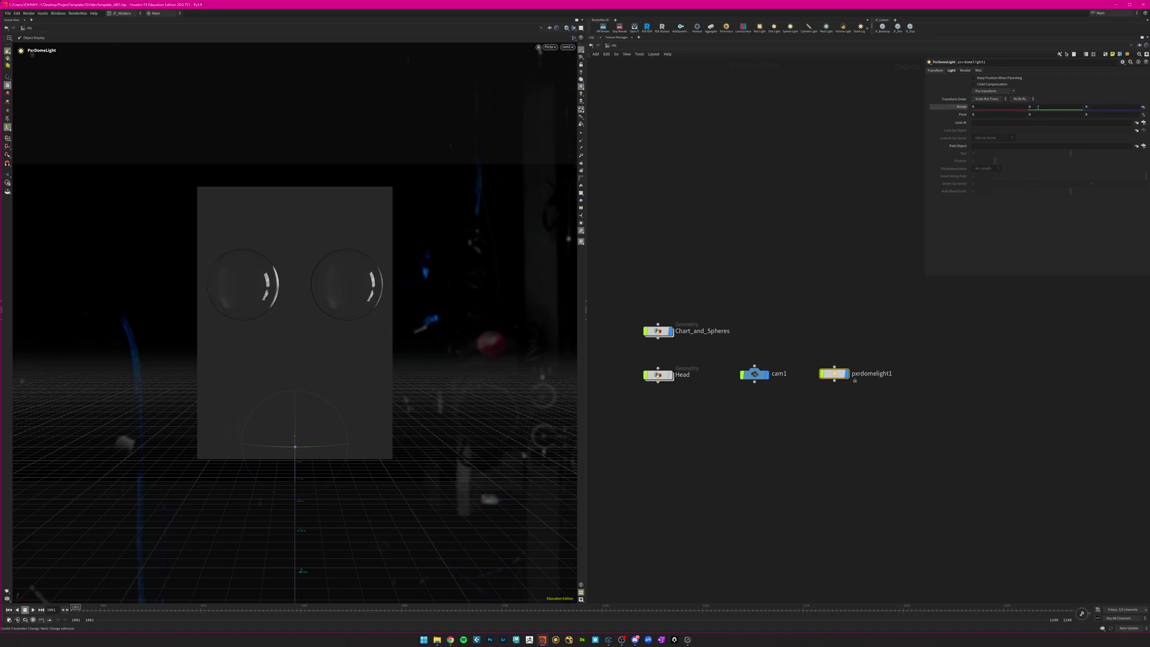
Set the dome light's Y rotation to -90.
left_click(998, 106)
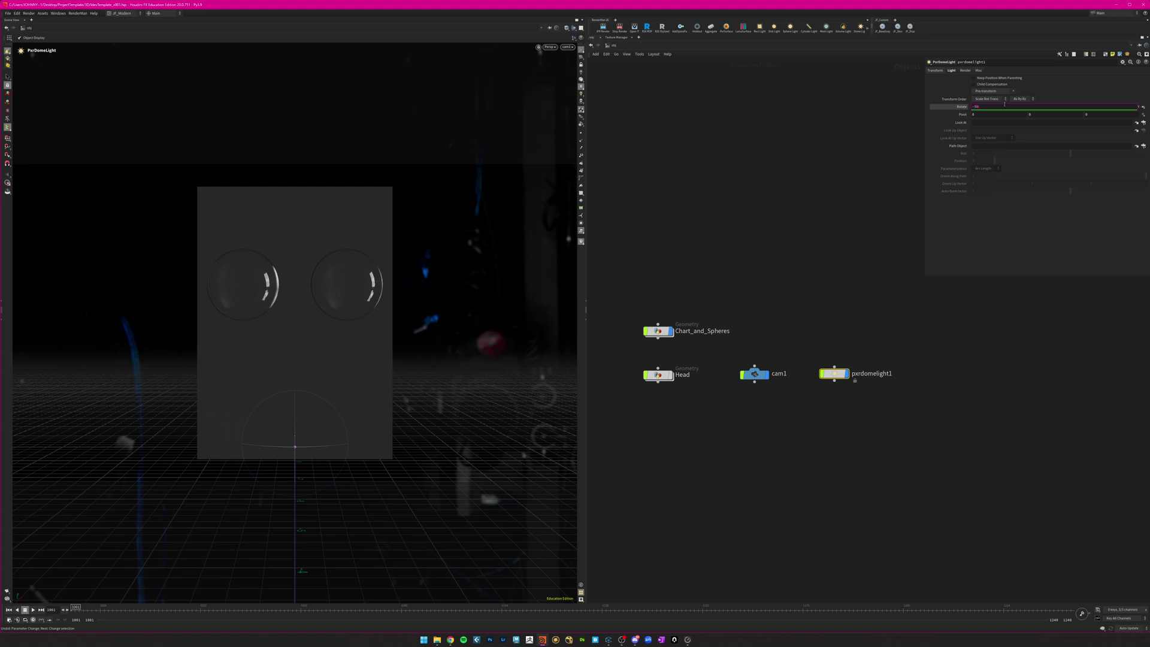
key("Return")
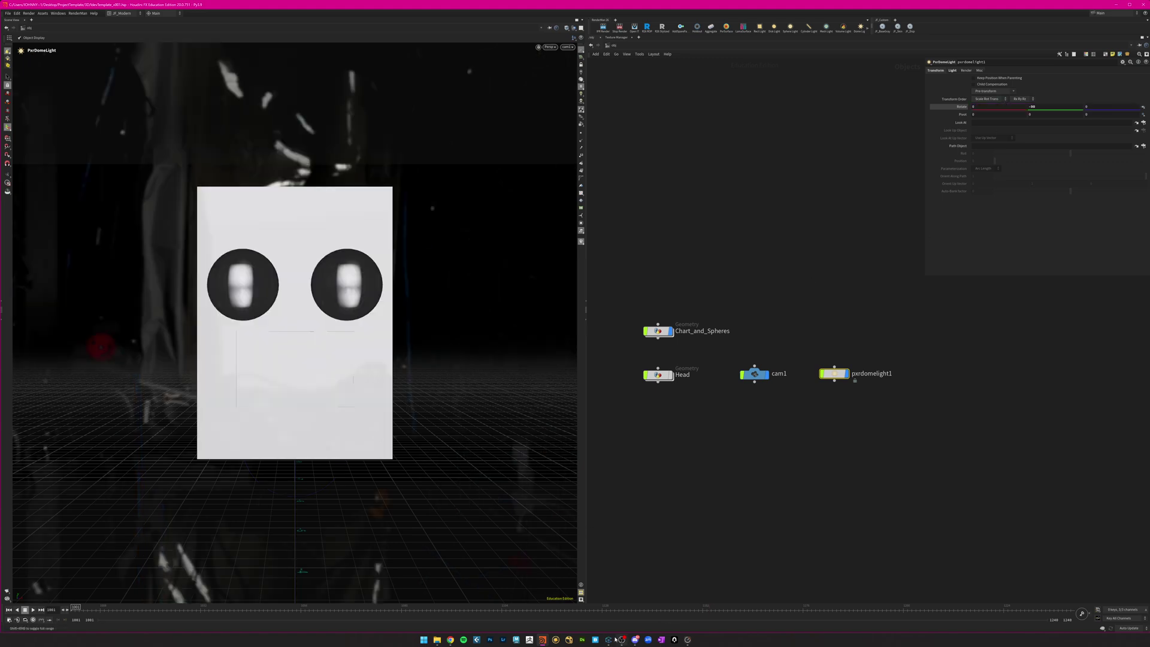
left_click(608, 639)
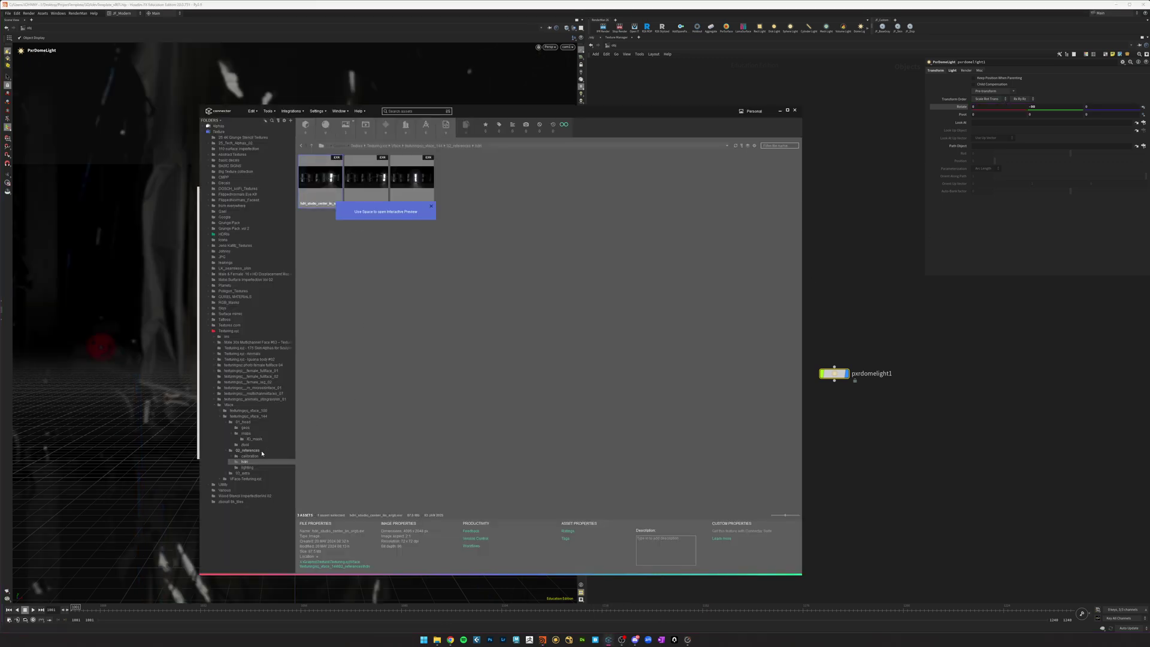
left_click(925, 483)
middle_click_drag(732, 444, 742, 447)
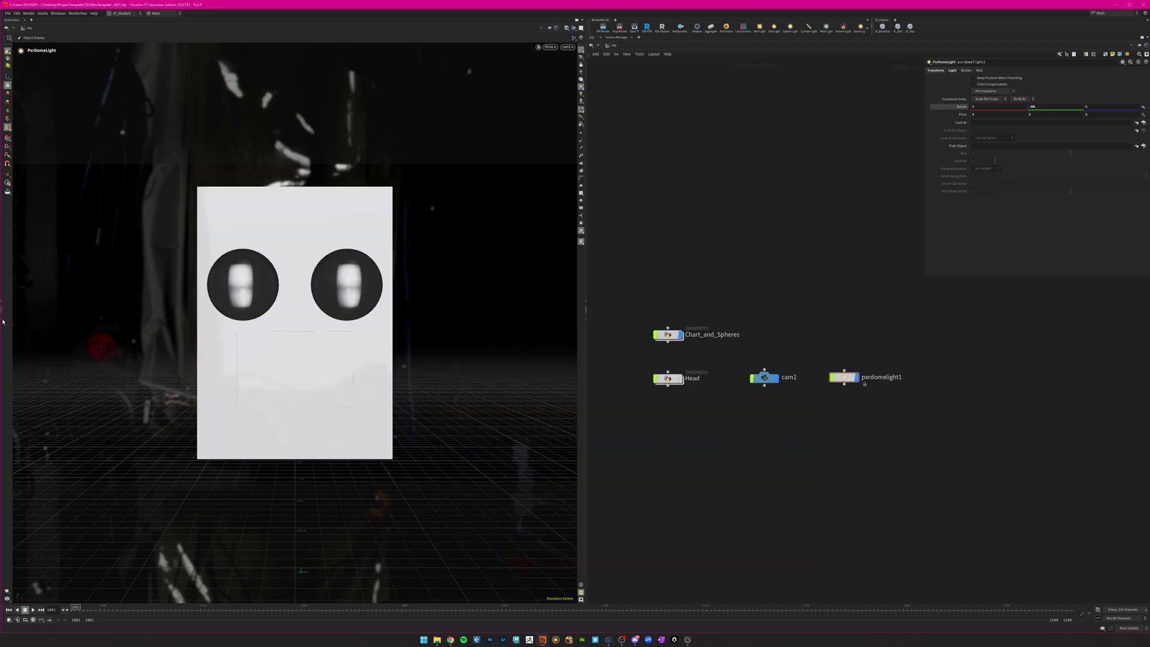
Widen the render view beside the viewport and start an interactive render of the scene.
left_click_drag(2, 317, 395, 295)
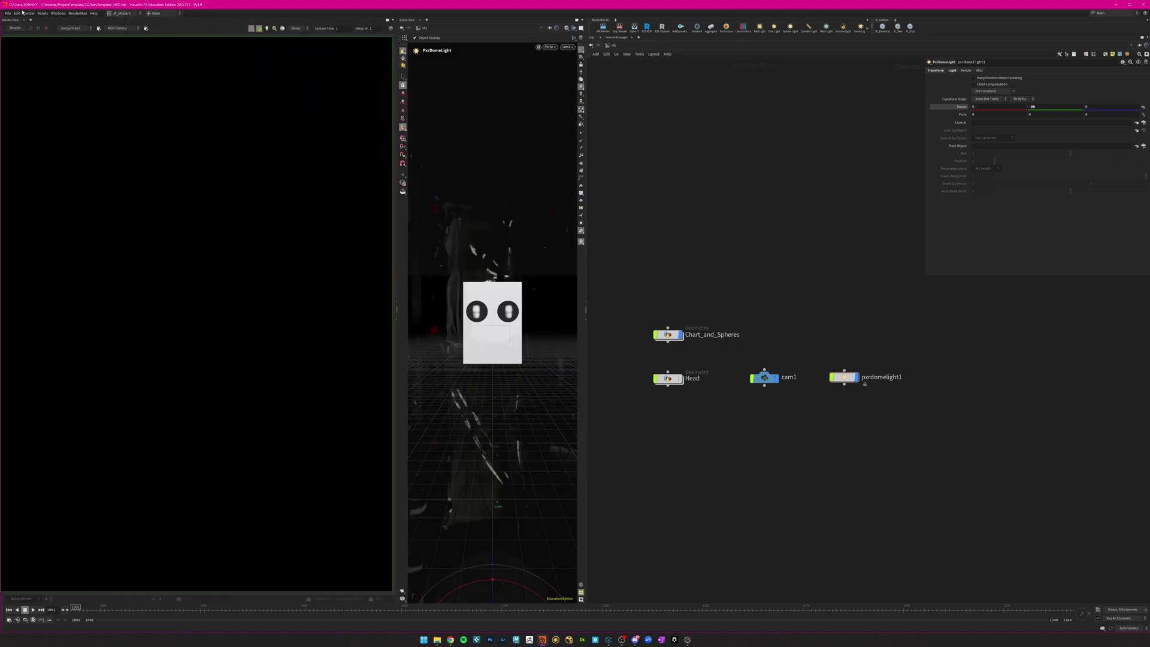
left_click(15, 28)
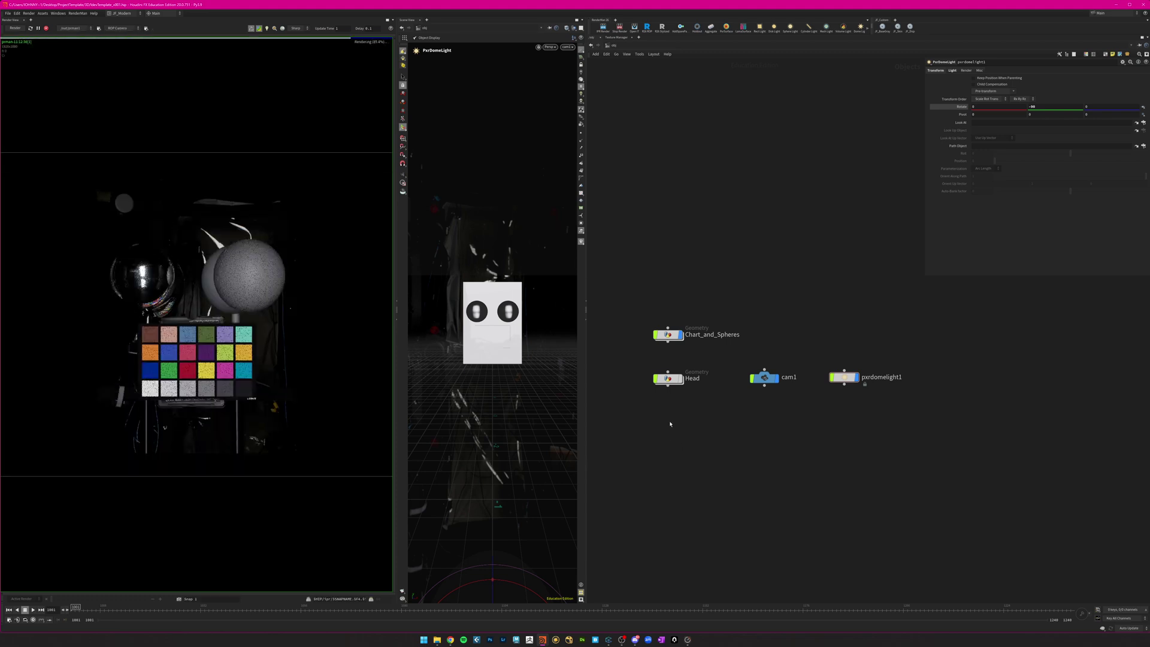
Shift the reference plane along positive X with transform2 in Chart_and_Spheres so its photographed chart clears the CG chart, and return to the object level.
middle_click_drag(684, 426, 748, 477)
scroll(748, 478, "up", 2)
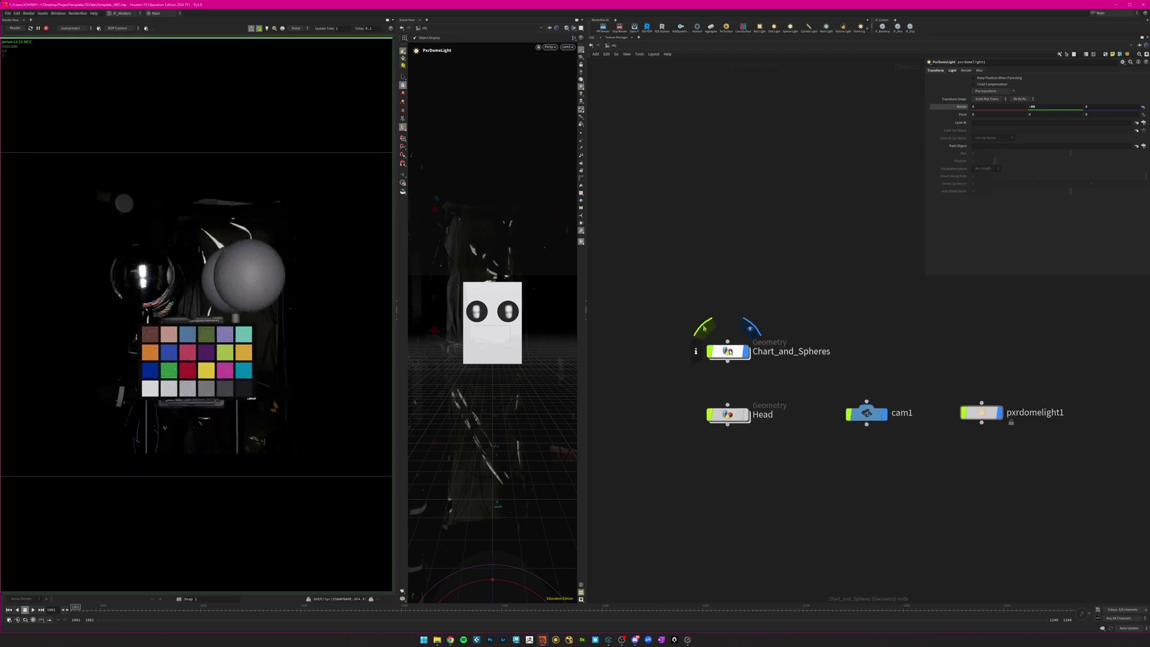
double_click(726, 351)
middle_click_drag(783, 419, 757, 339)
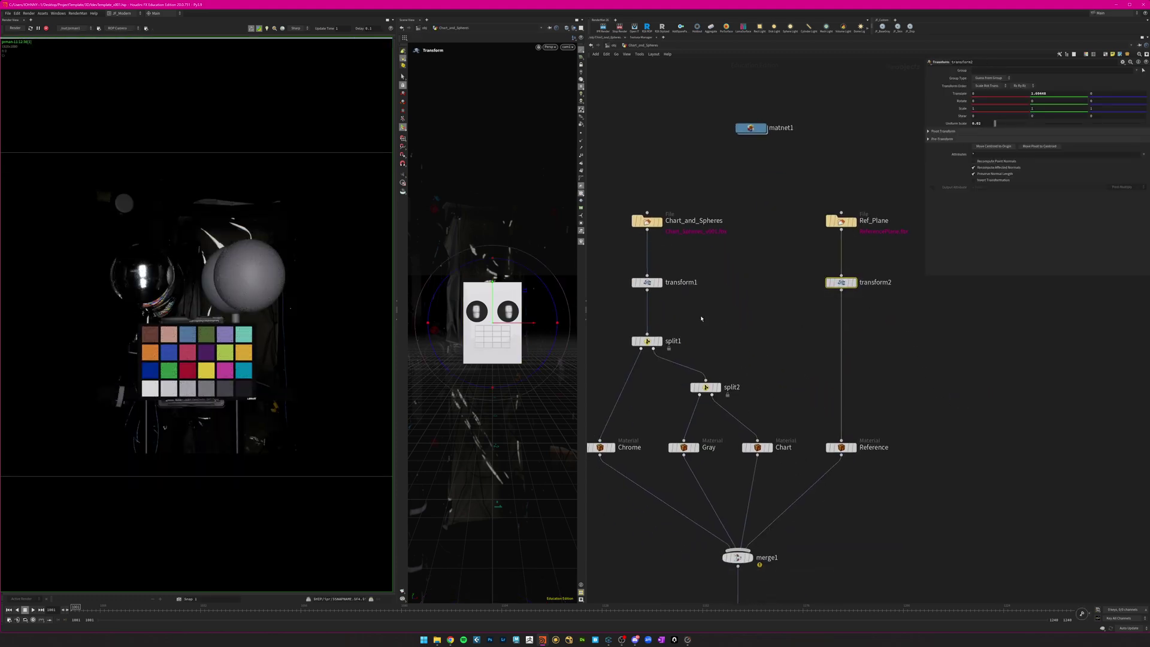
left_click_drag(544, 325, 559, 328)
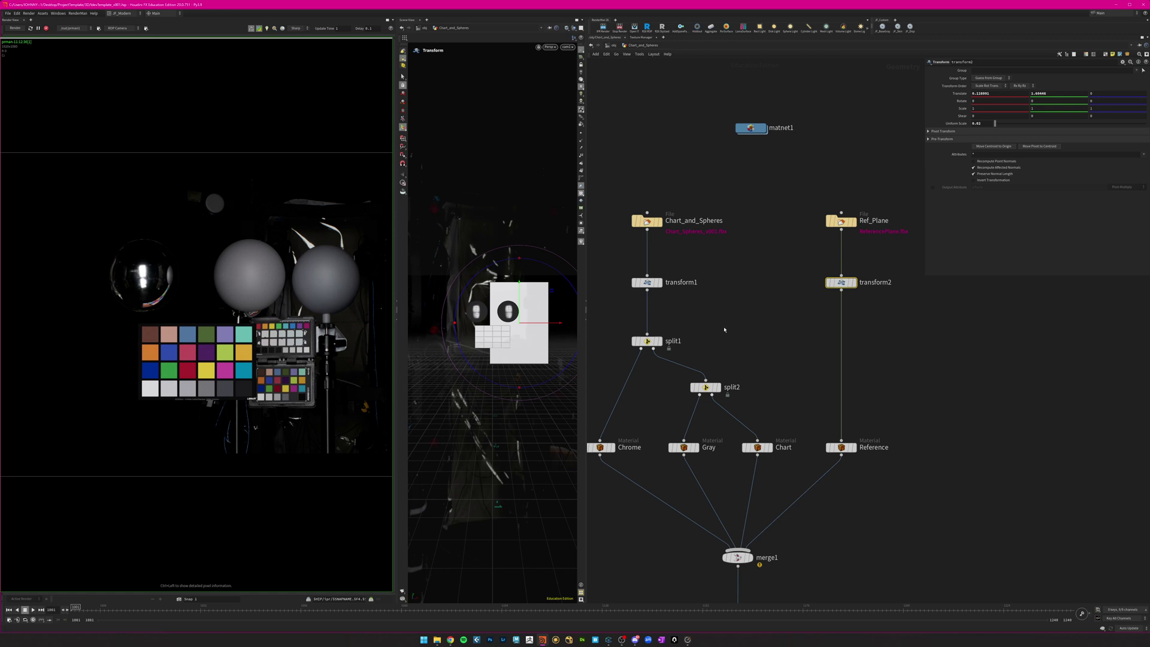
middle_click_drag(724, 286, 757, 288)
left_click(611, 47)
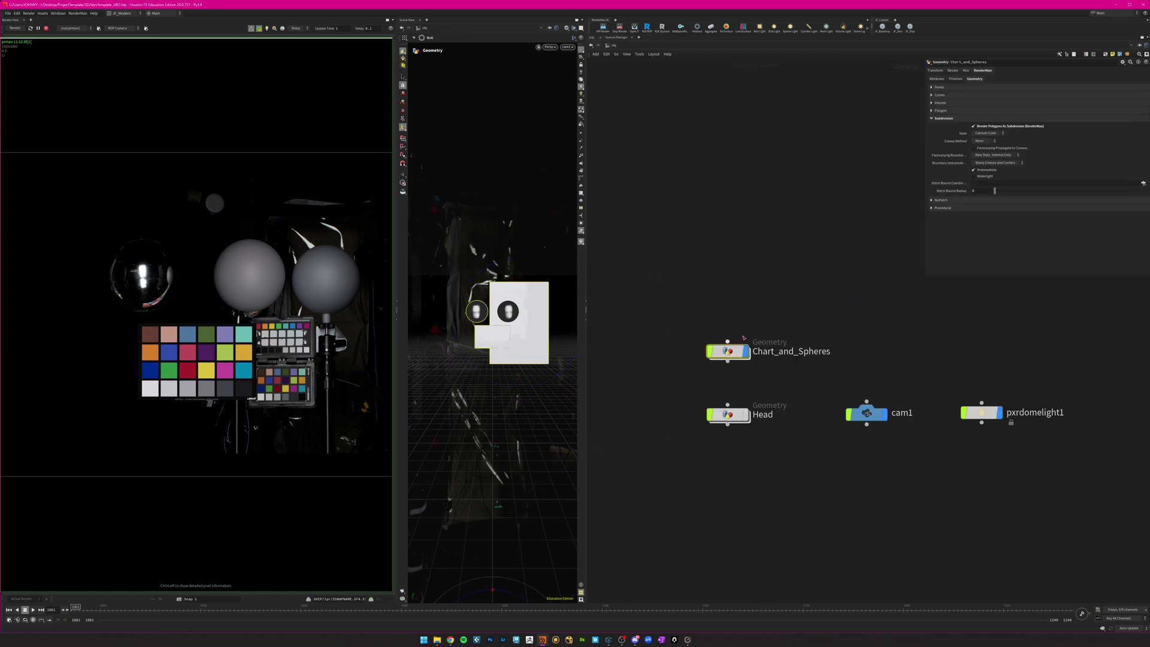
middle_click_drag(776, 503, 746, 499)
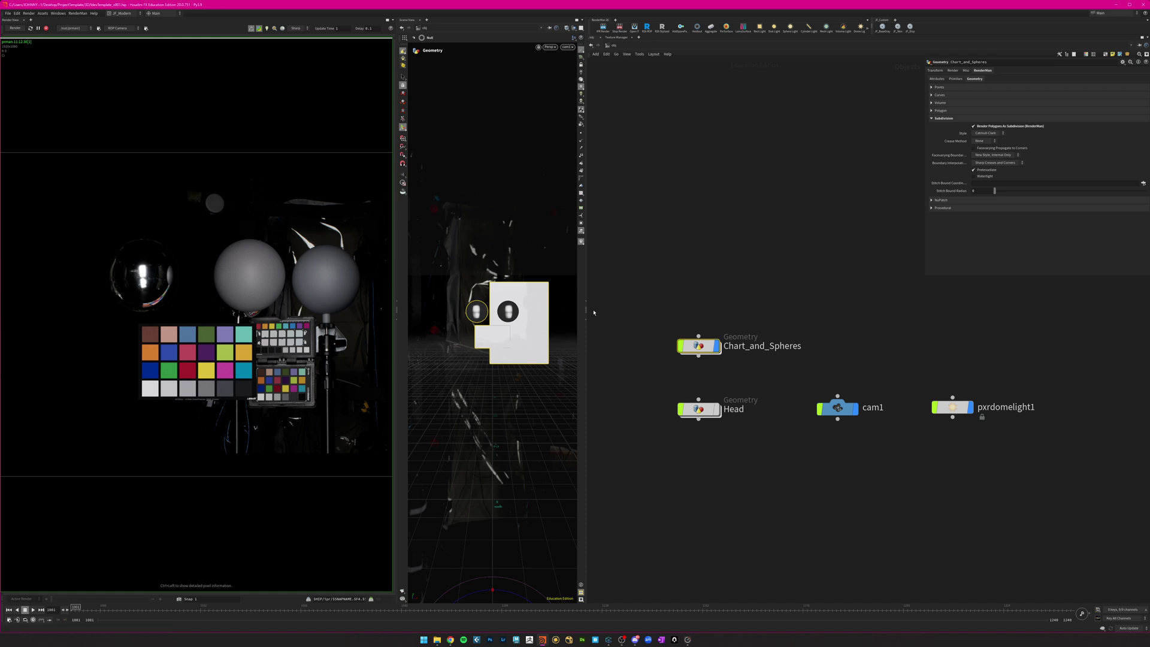
Open the light parameters of pxrdomelight1, expand its colour values and slightly lower the red component.
middle_click_drag(792, 431, 739, 413)
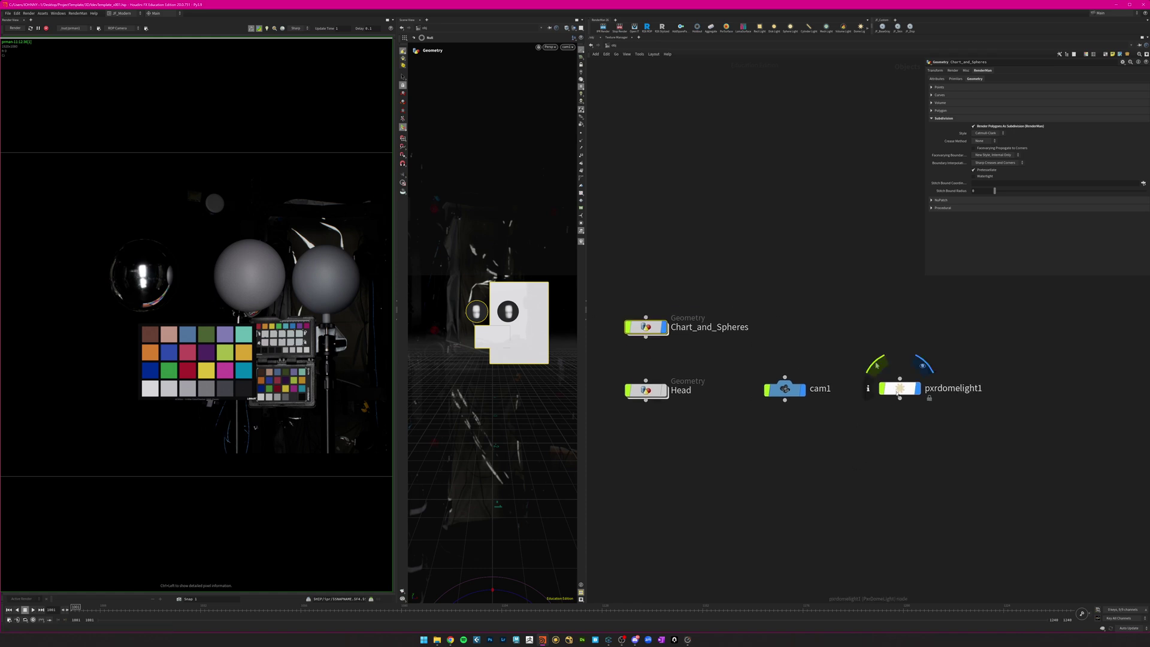
left_click(904, 386)
left_click(952, 71)
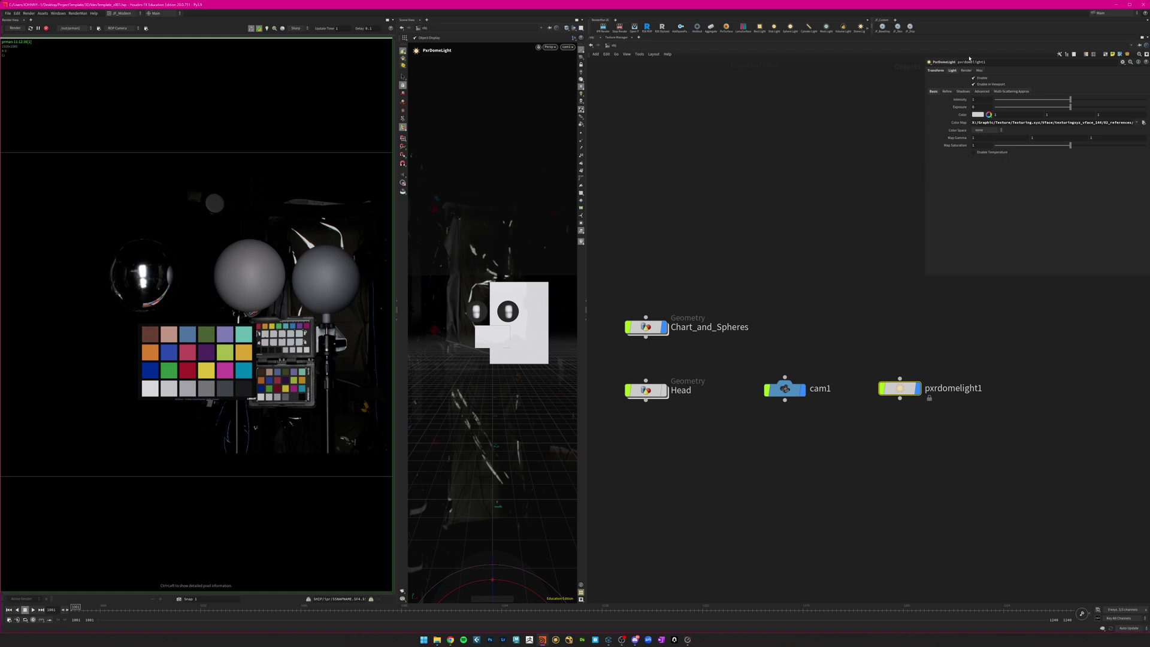
left_click(961, 115)
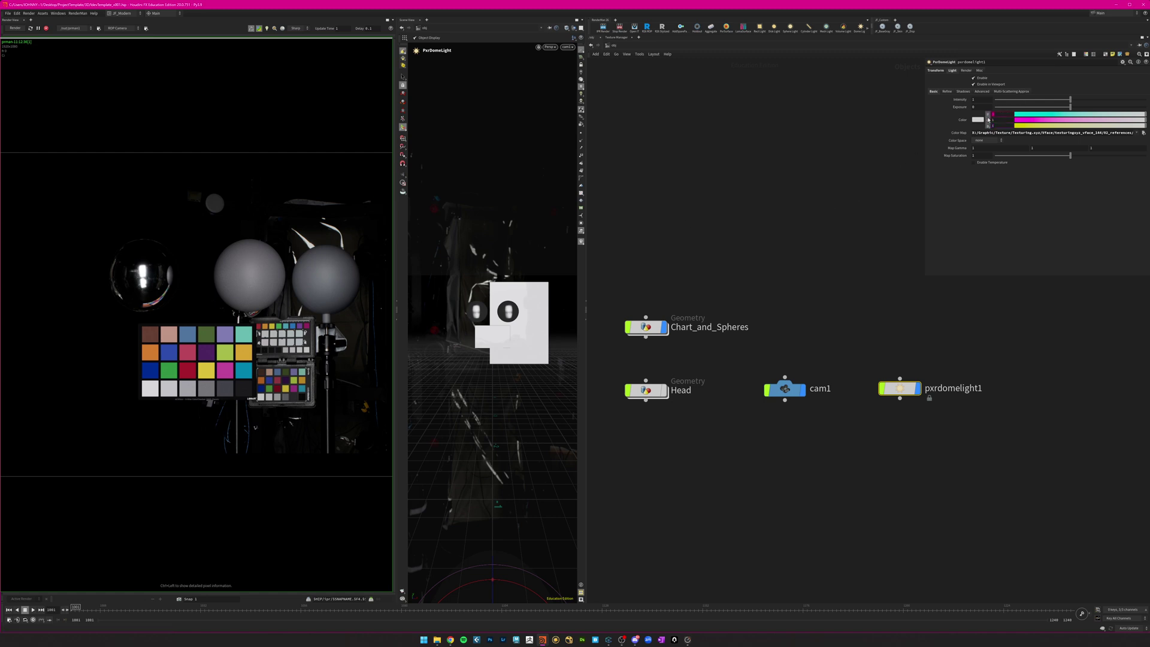
key("Return")
Set the dome light's intensity to 0.875, trying 0.8 first.
left_click_drag(974, 100, 961, 104)
type("0.8")
key("Return")
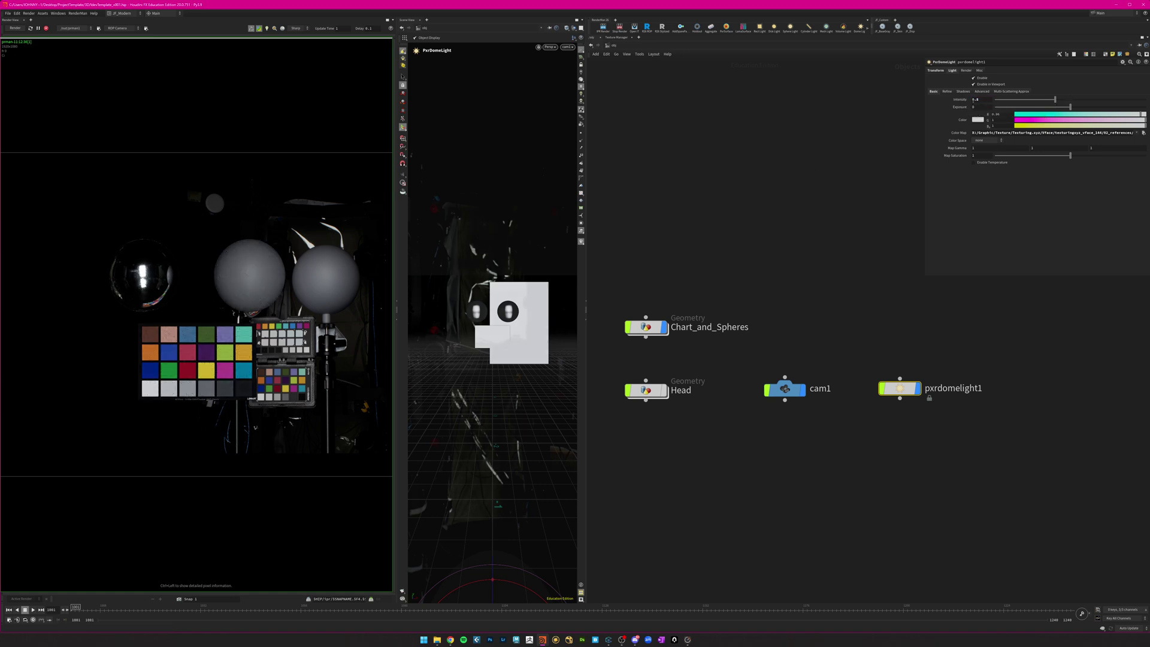
type("5")
key("Return")
key("Return")
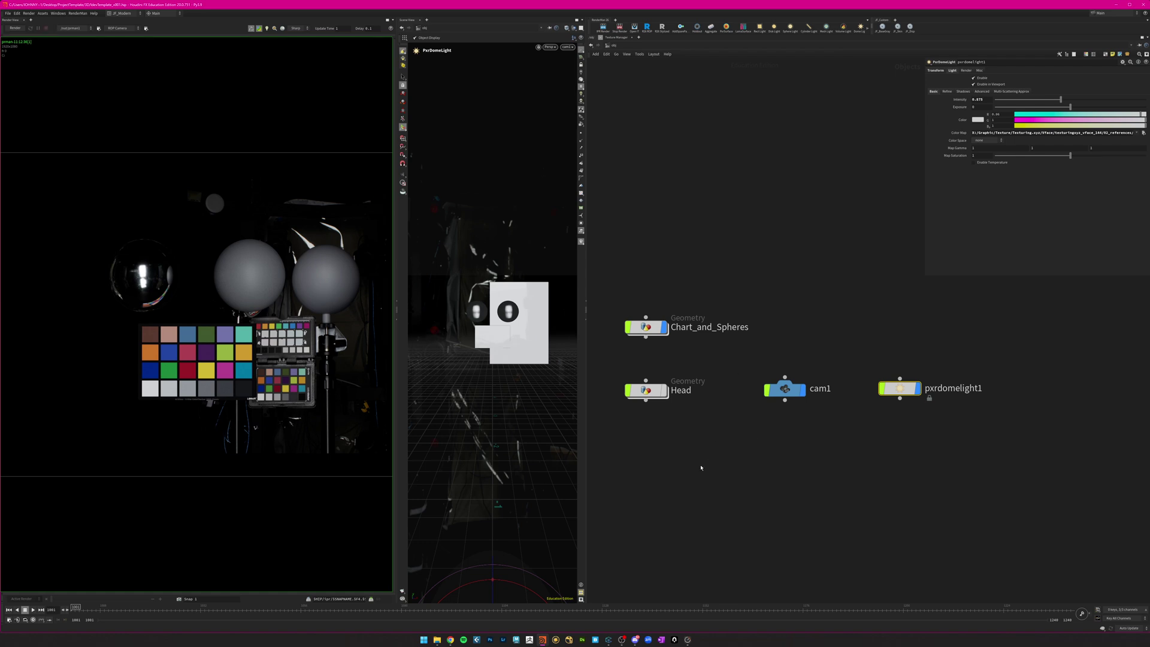
Turn off the display of Chart_and_Spheres and turn on the display of Head.
middle_click_drag(700, 467, 887, 495)
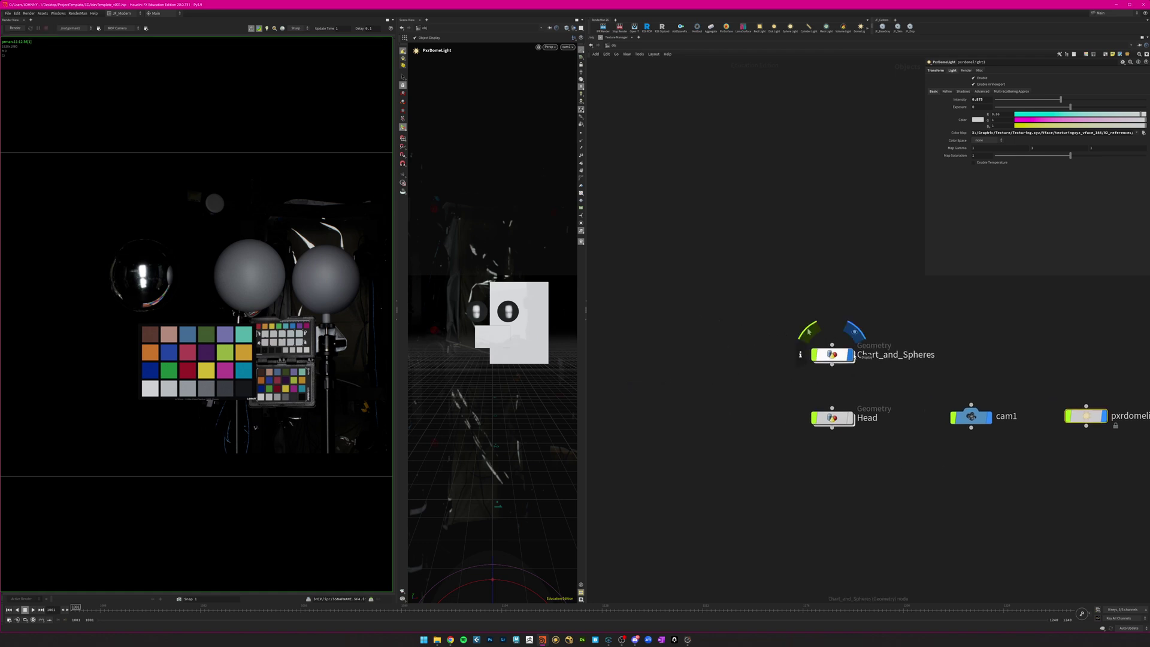
left_click(808, 331)
left_click(807, 394)
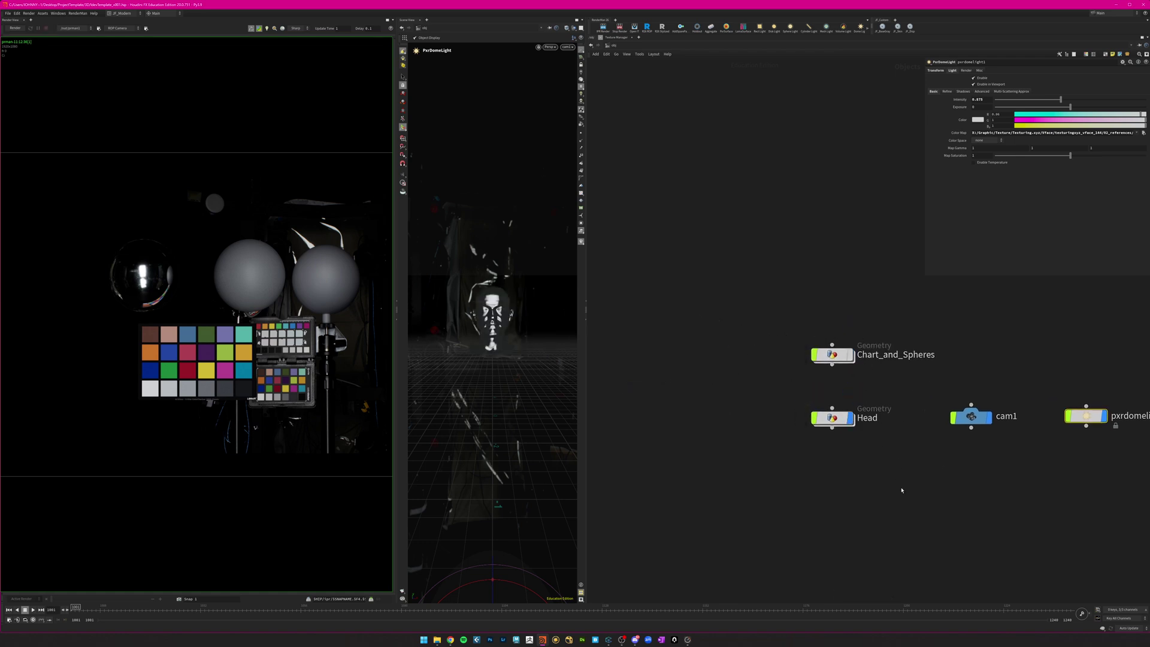
Inside Head, assign the skin material from the mat network to the material1 node.
scroll(904, 487, "up", 2)
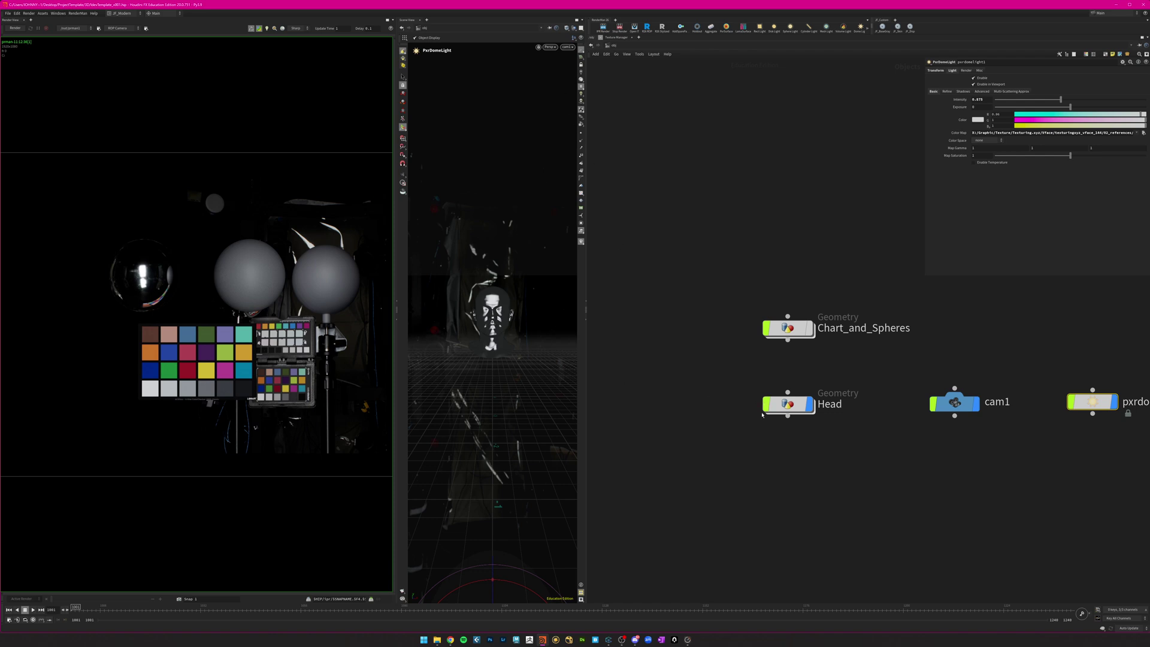
double_click(785, 405)
left_click_drag(847, 430, 722, 377)
left_click(1138, 115)
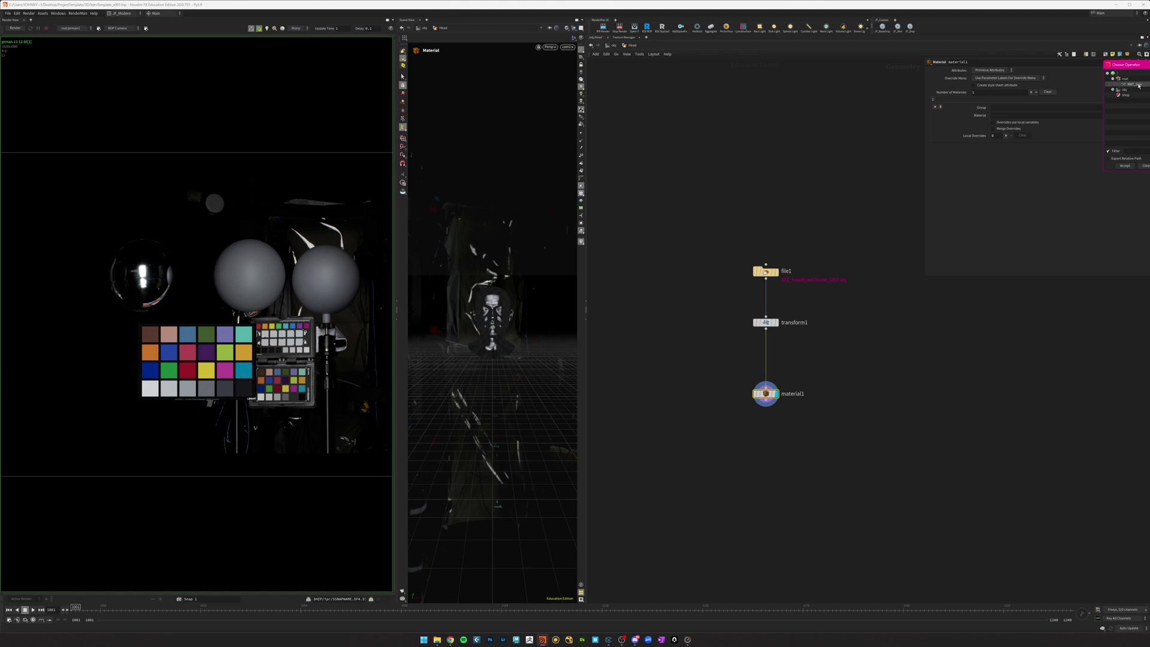
left_click(1128, 169)
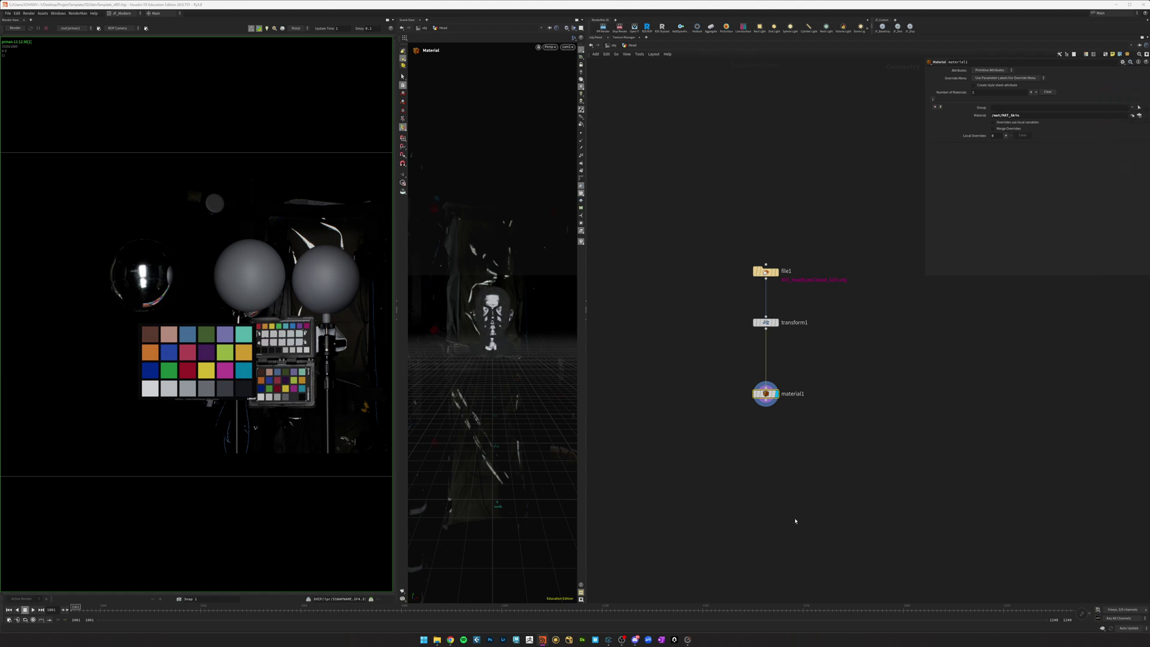
Switch to the material network, hide the shelf and the viewport, and widen the network editor beside the render view.
key("n")
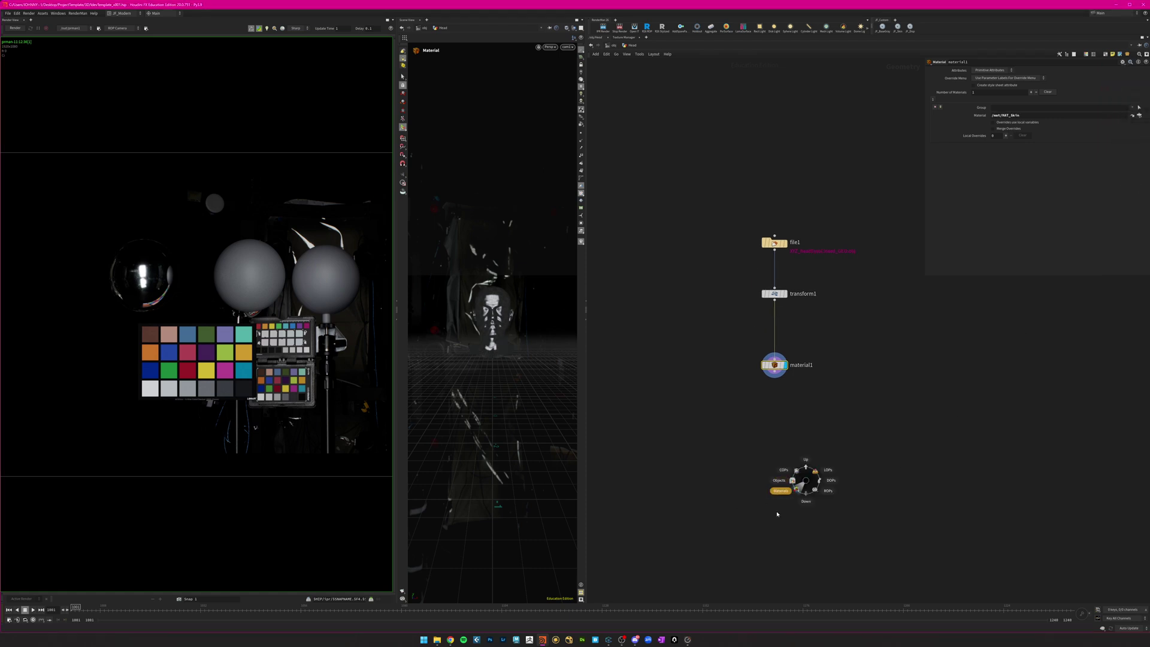
left_click(776, 514)
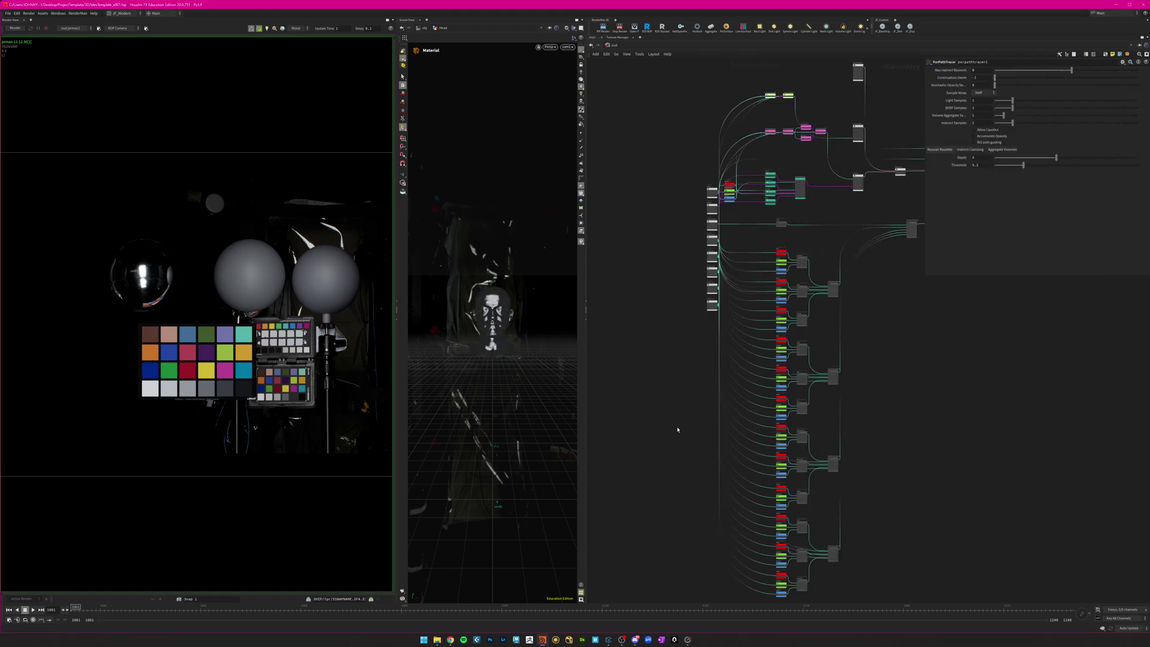
left_click(590, 22)
left_click(397, 318)
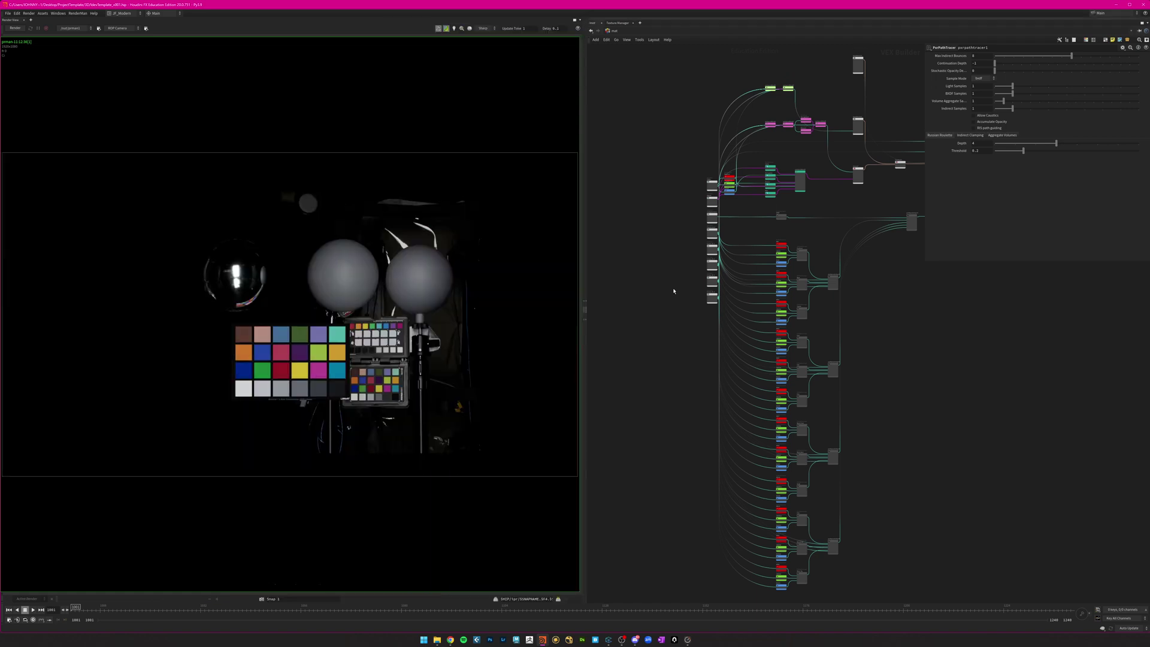
left_click_drag(586, 310, 506, 311)
Examine the layout of the skin shader network, from its texture inputs to the displacement layers and final nodes.
middle_click_drag(765, 216, 680, 244)
middle_click_drag(818, 385, 815, 368)
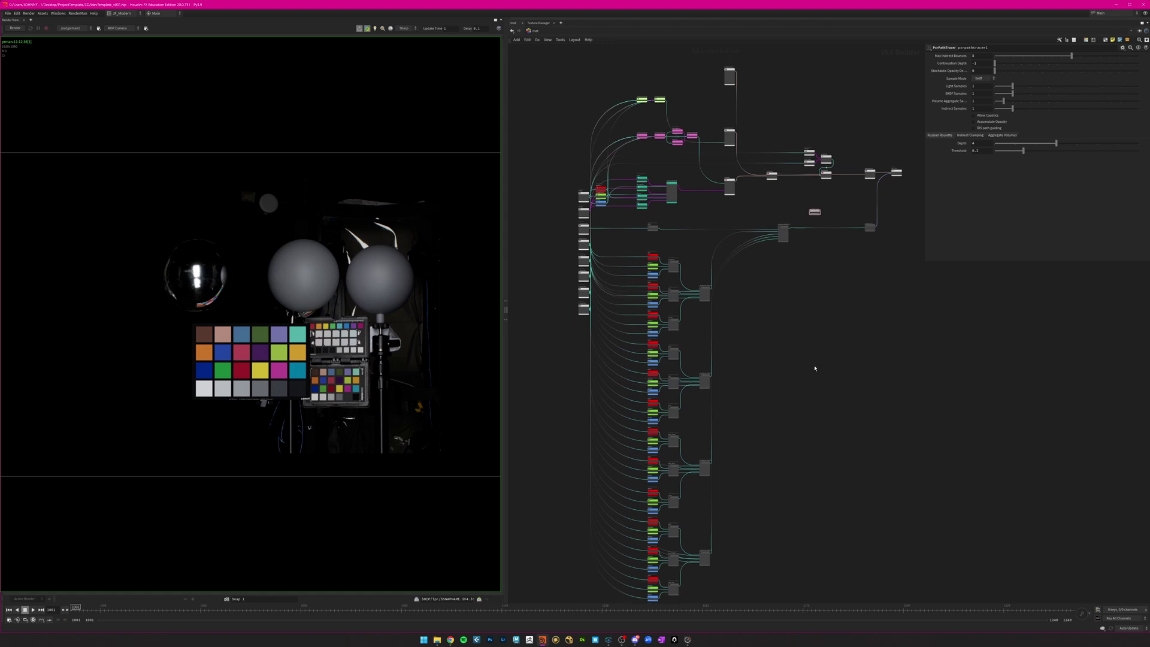
scroll(811, 358, "down", 1)
scroll(787, 348, "up", 1)
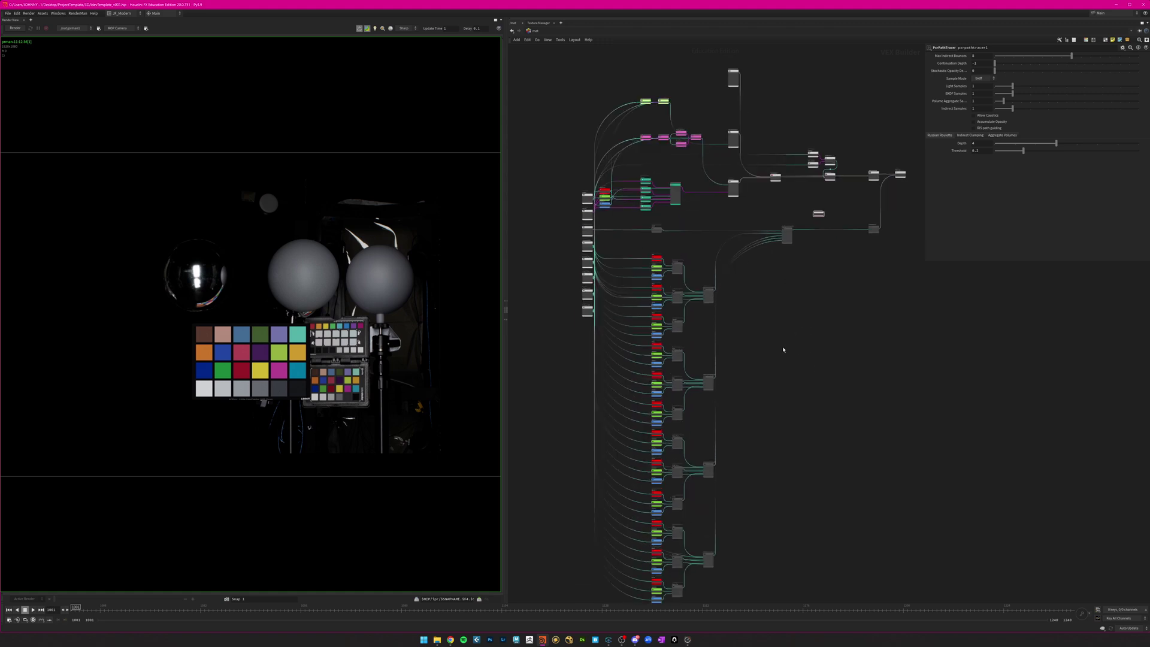
middle_click_drag(835, 281, 787, 401)
scroll(788, 402, "down", 2)
left_click_drag(777, 357, 892, 80)
middle_click_drag(672, 434, 723, 411)
scroll(695, 379, "up", 5)
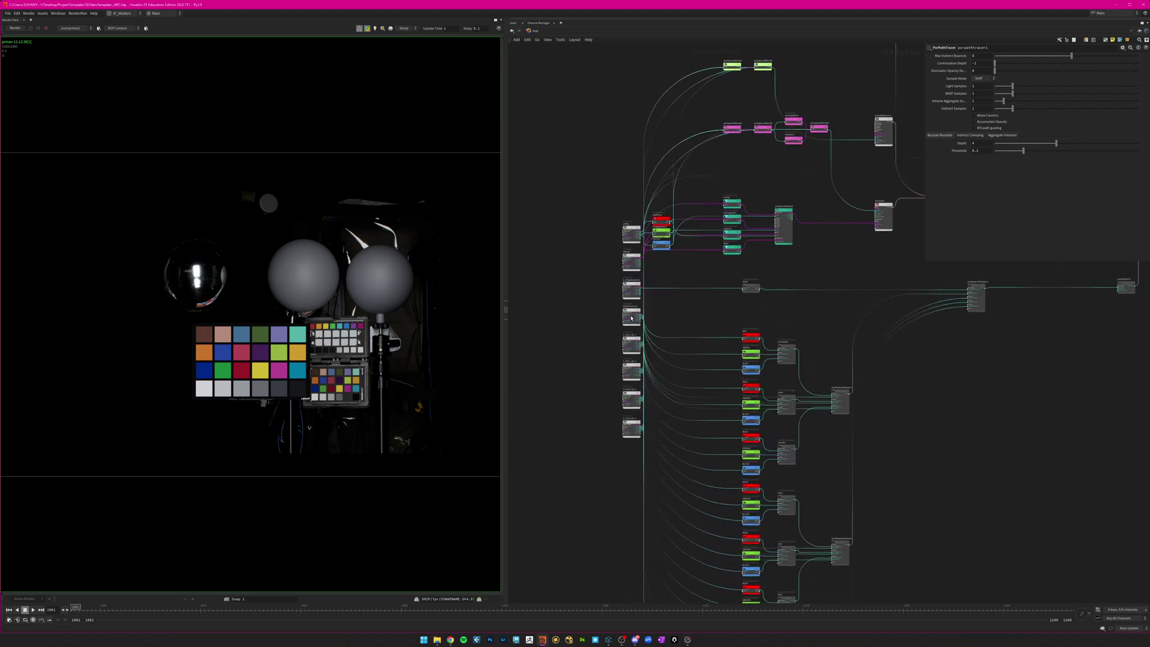
scroll(721, 320, "down", 3)
middle_click_drag(871, 442, 816, 393)
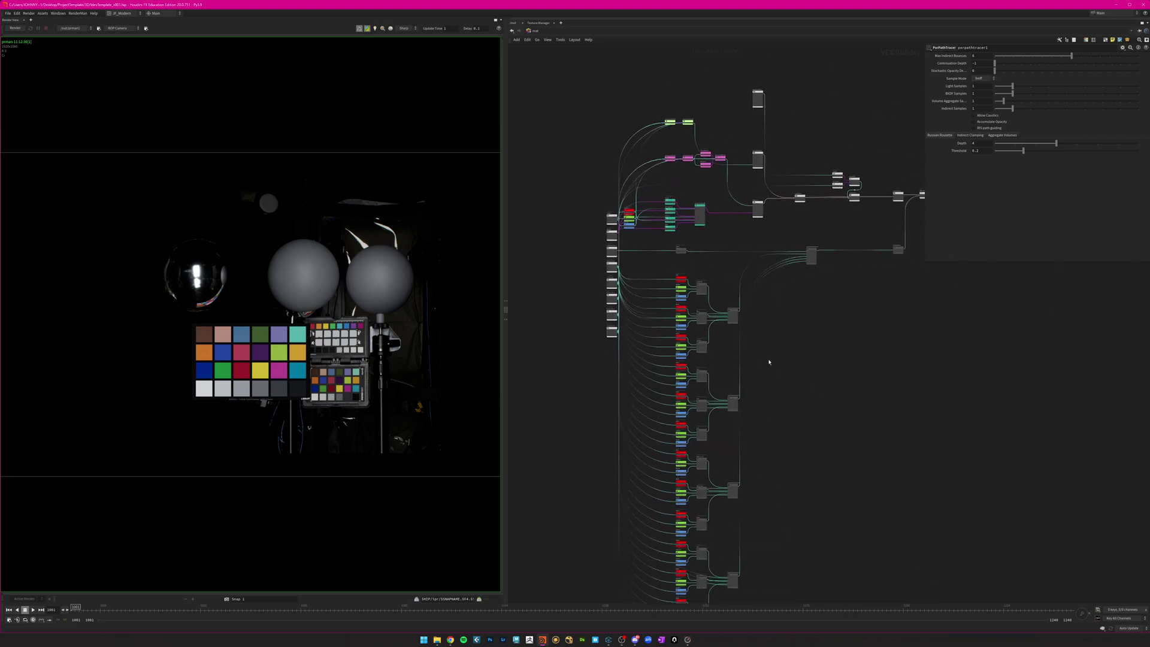
scroll(573, 227, "up", 6)
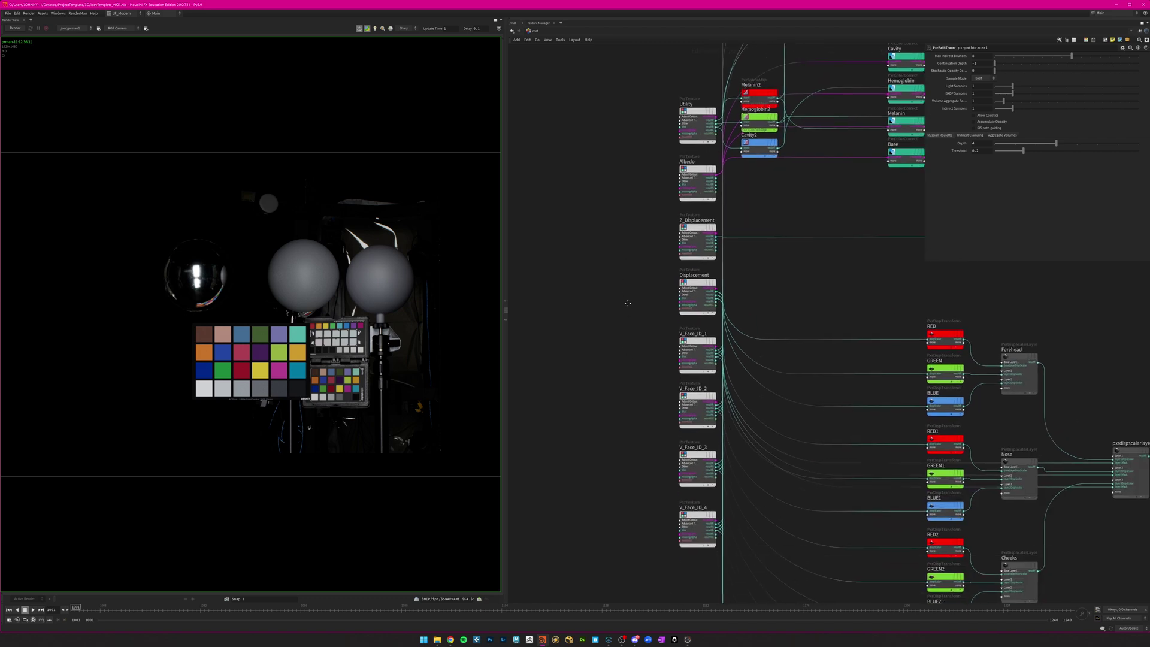
middle_click_drag(616, 231, 586, 206)
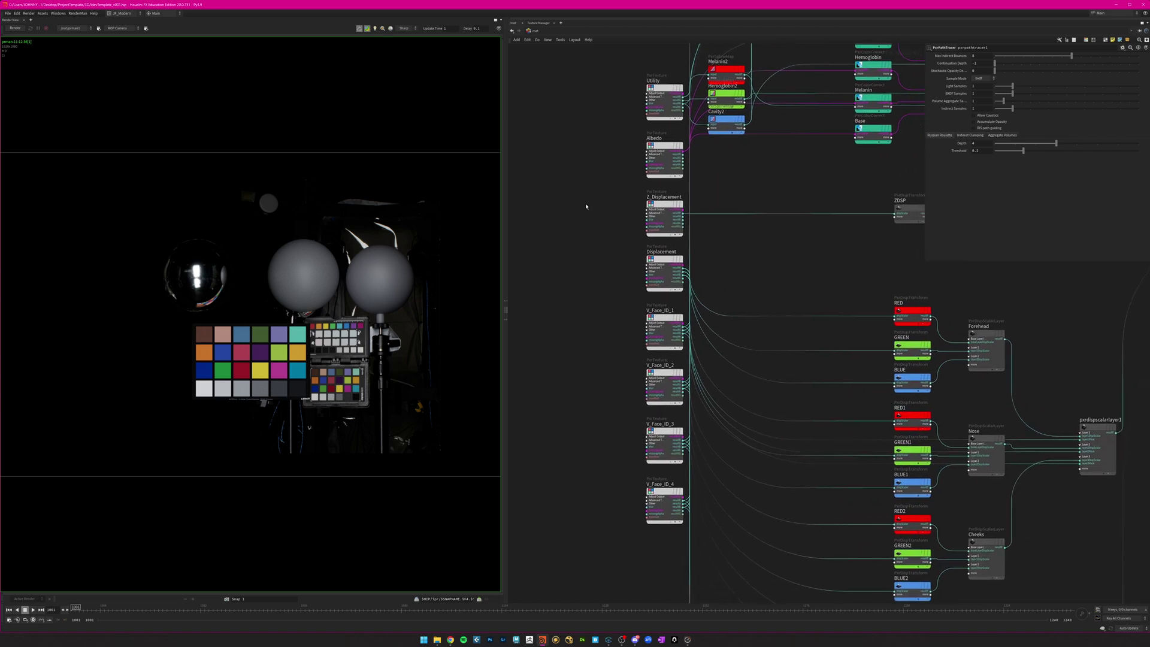
Examine the column of texture nodes, their connections and the parameters of Z_Displacement.
left_click_drag(598, 71, 688, 535)
left_click(663, 216)
middle_click_drag(769, 276, 727, 335)
scroll(724, 320, "down", 2)
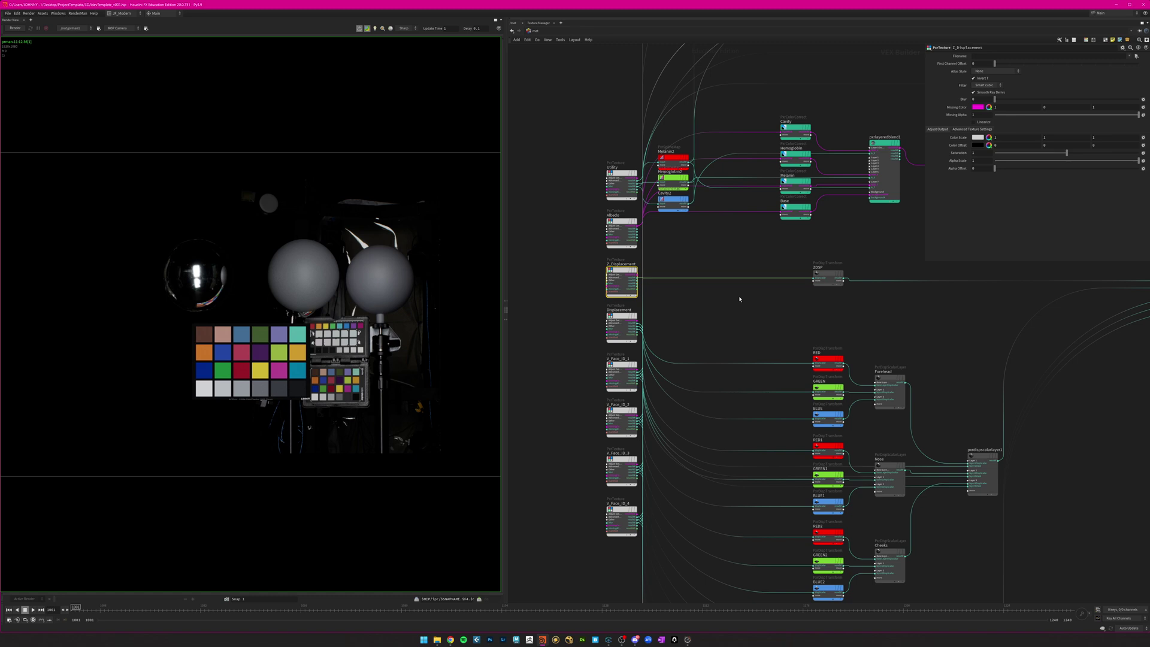
scroll(735, 305, "up", 2)
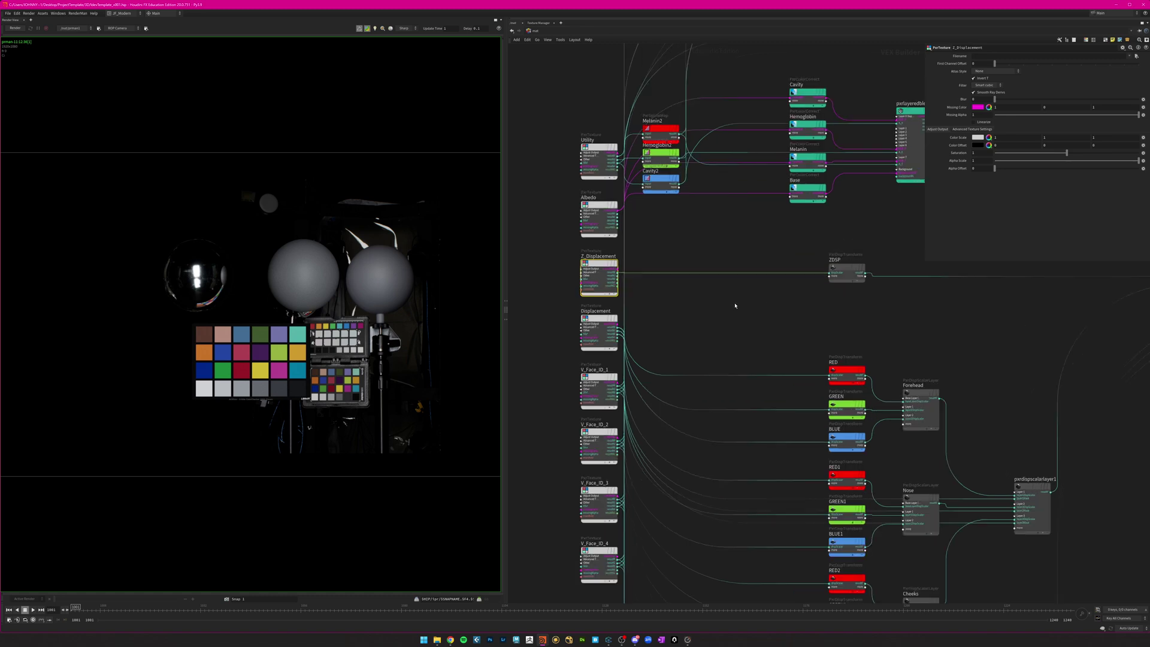
middle_click_drag(721, 302, 708, 356)
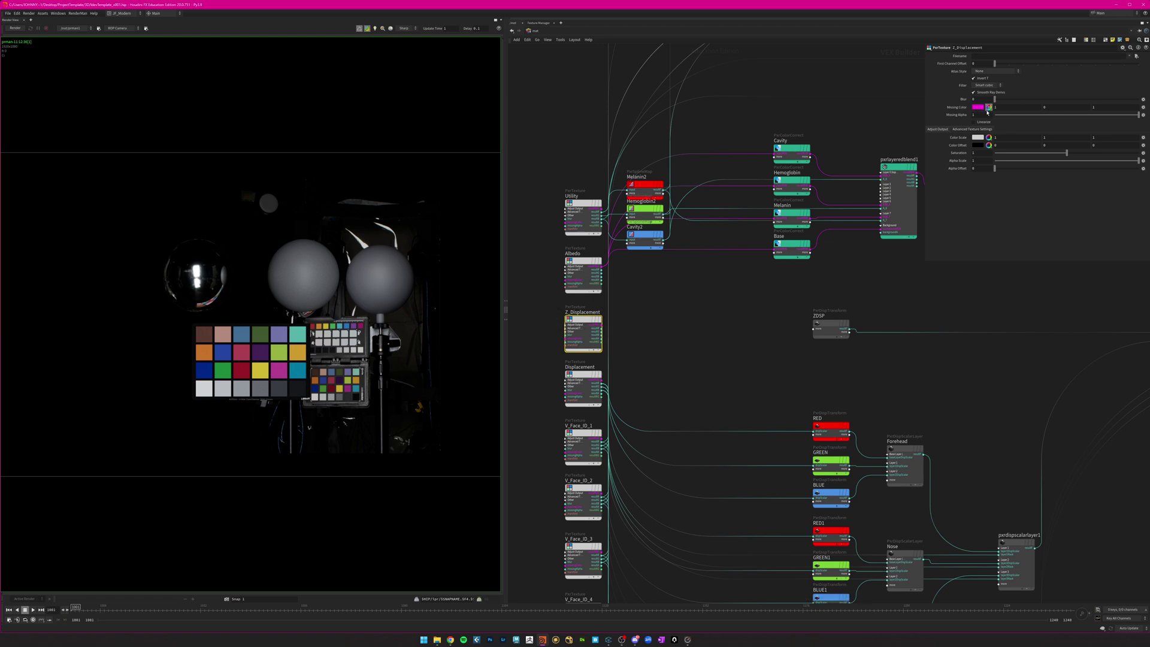
middle_click_drag(717, 293, 705, 304)
middle_click_drag(682, 373, 714, 348)
scroll(711, 394, "down", 3)
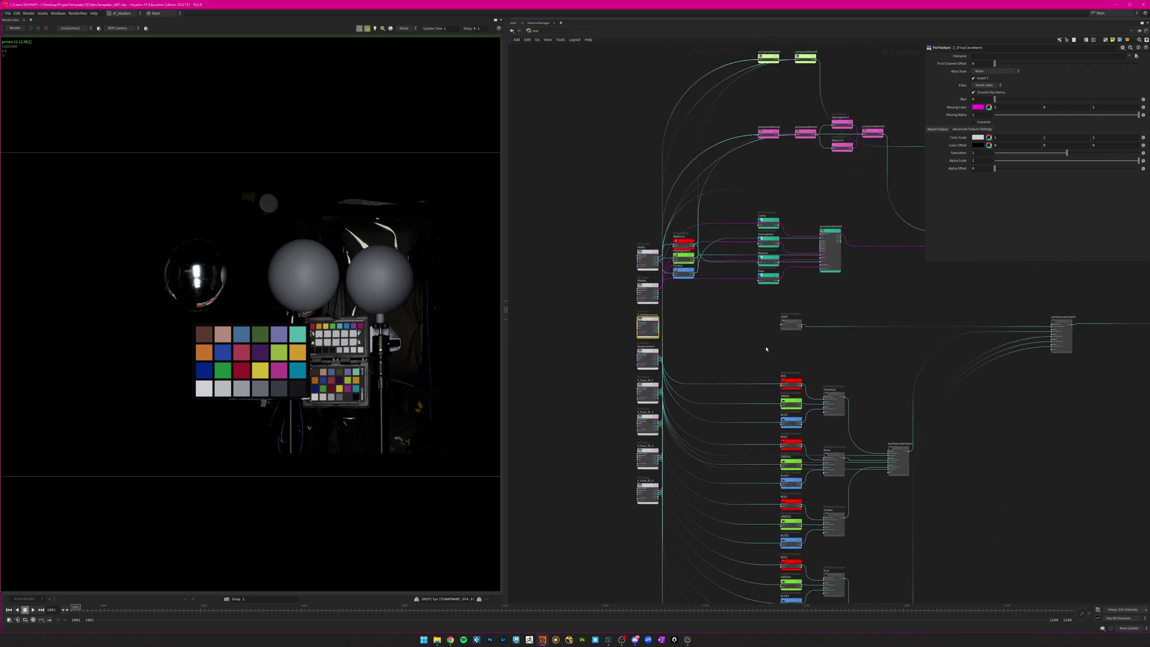
scroll(656, 261, "up", 5)
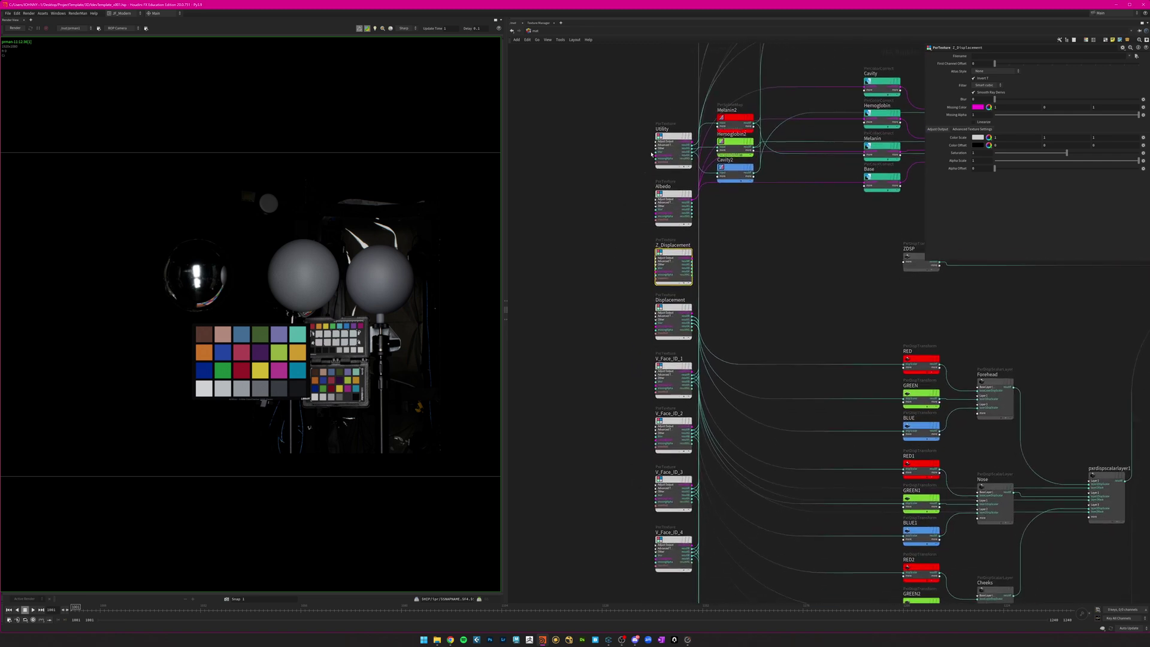
Load the XYZ utility map from the asset browser as the Utility texture node's file, with the browser placed beside the parameters.
left_click(671, 136)
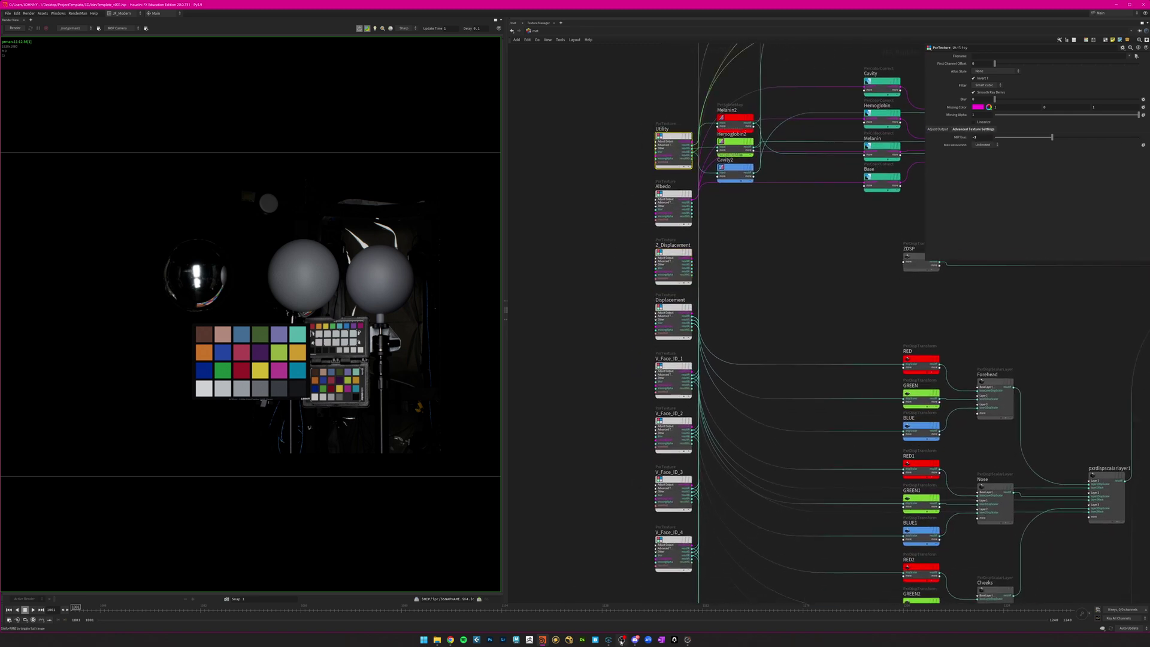
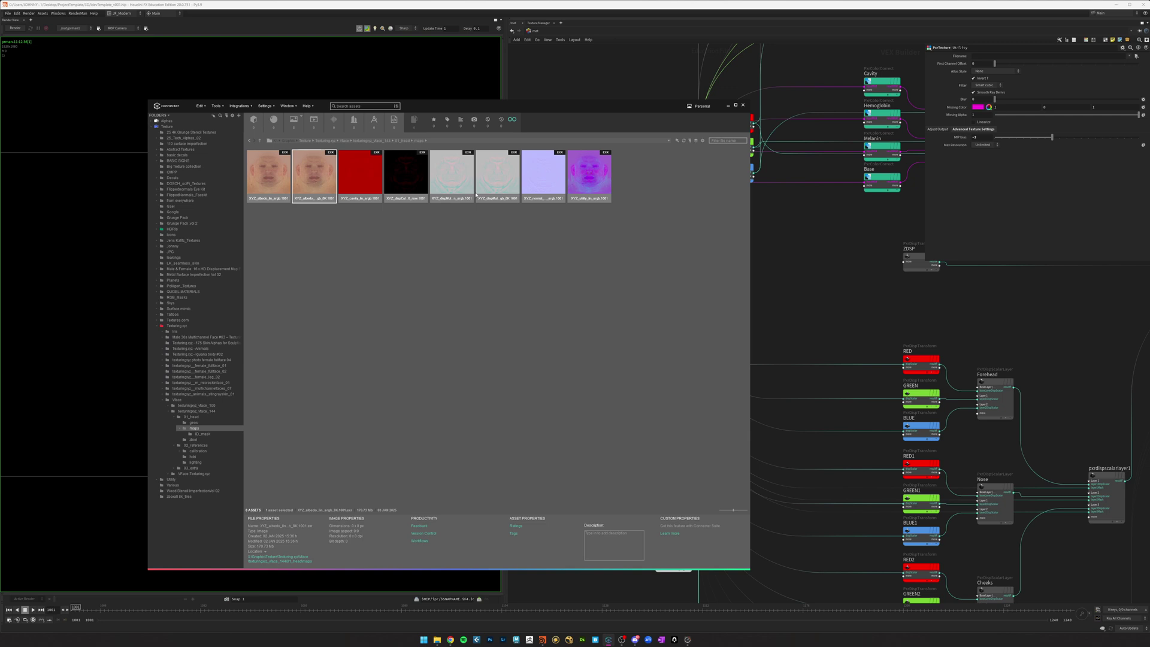
left_click(497, 187)
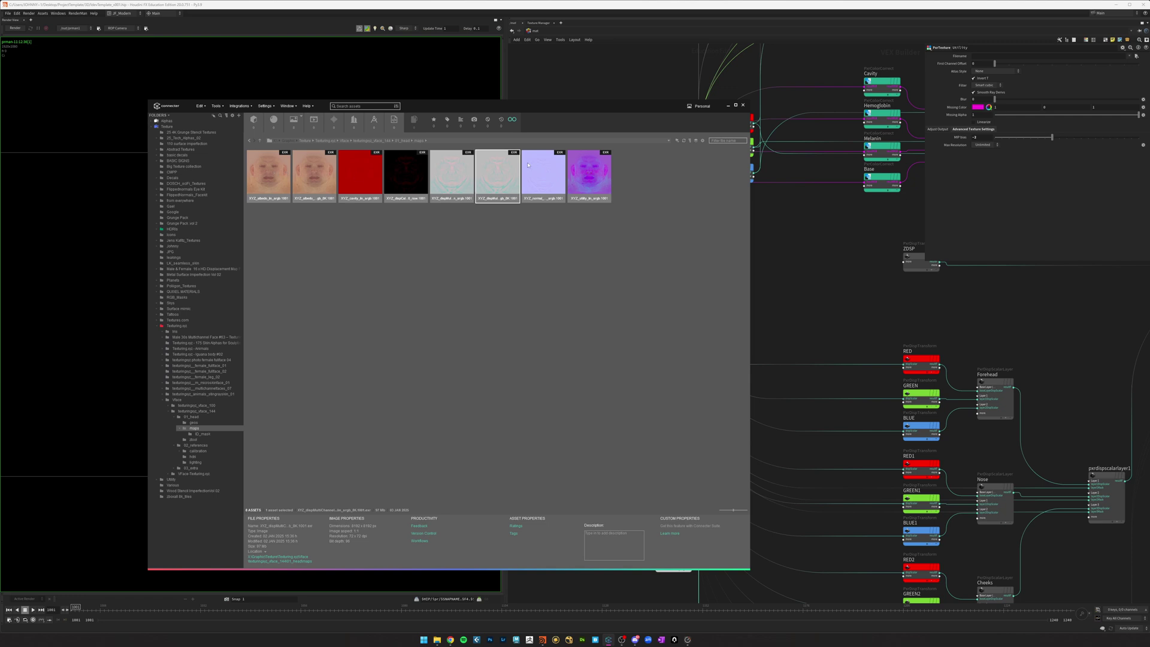
left_click_drag(628, 114, 462, 128)
left_click(462, 249)
left_click_drag(435, 186, 1004, 56)
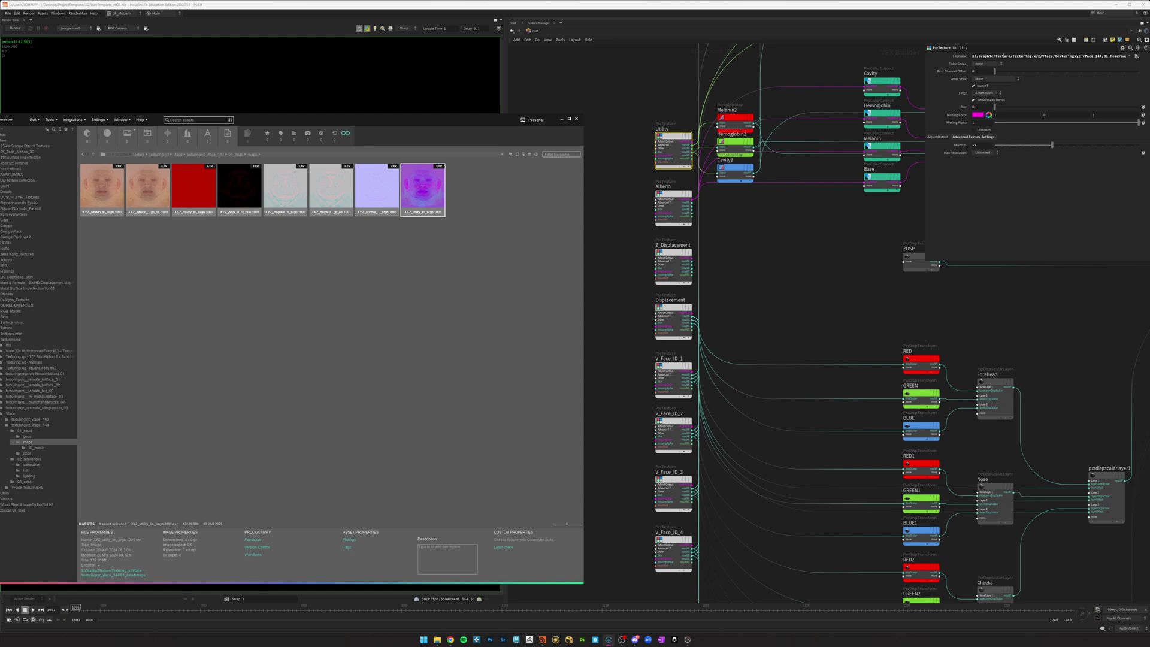
Load the second XYZ albedo map from the asset browser as the Albedo texture node's file.
left_click(670, 202)
key("alt+Tab")
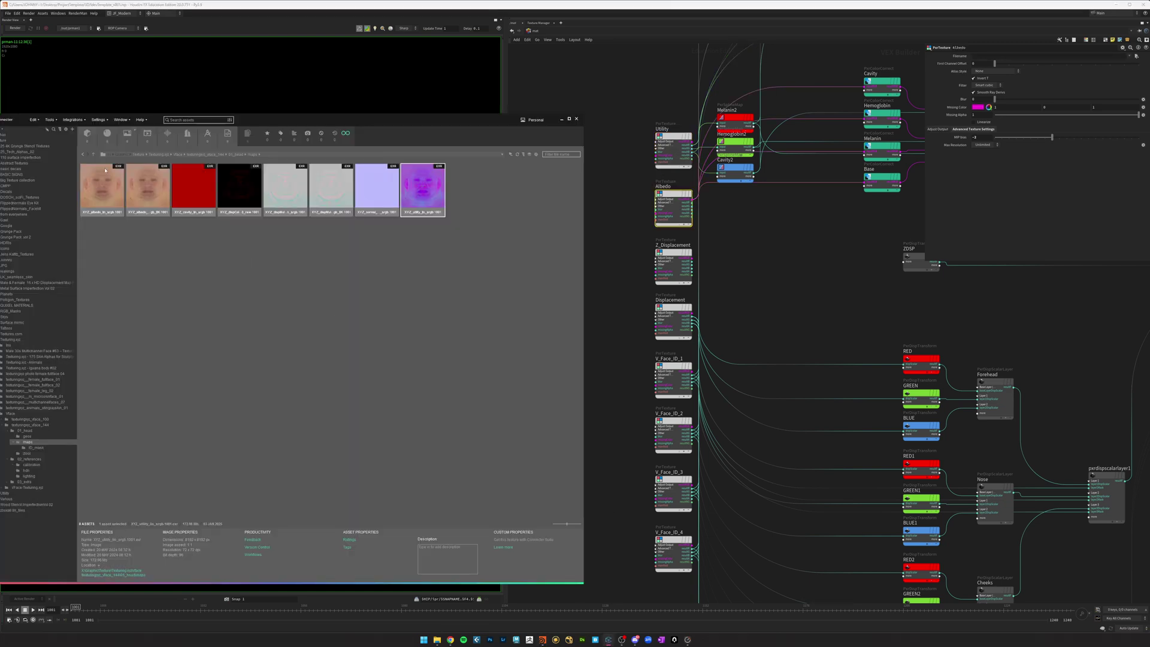
left_click_drag(141, 182, 1030, 57)
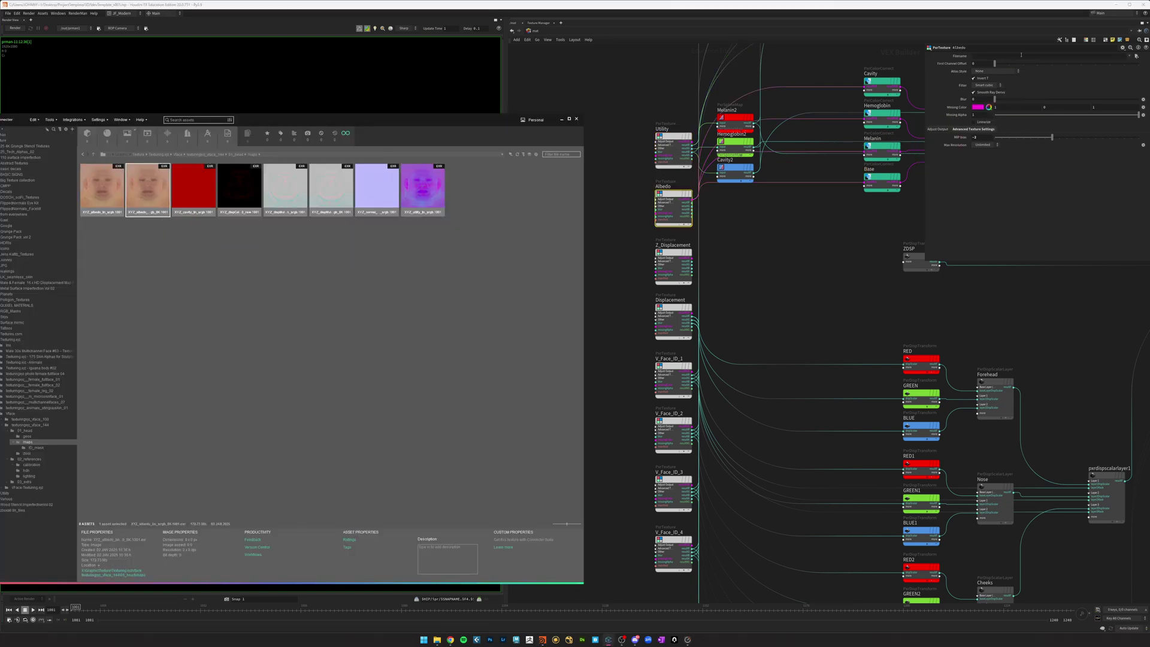
Load the second XYZ displacement map from the asset browser as the Displacement texture node's file.
left_click(670, 311)
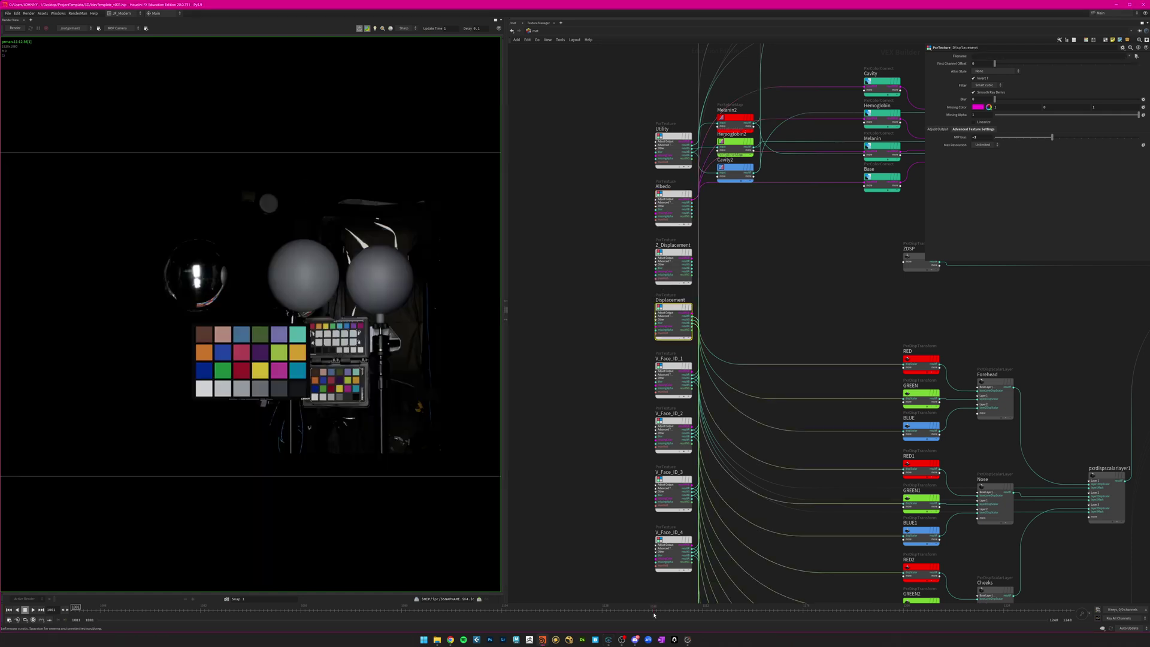
left_click(609, 639)
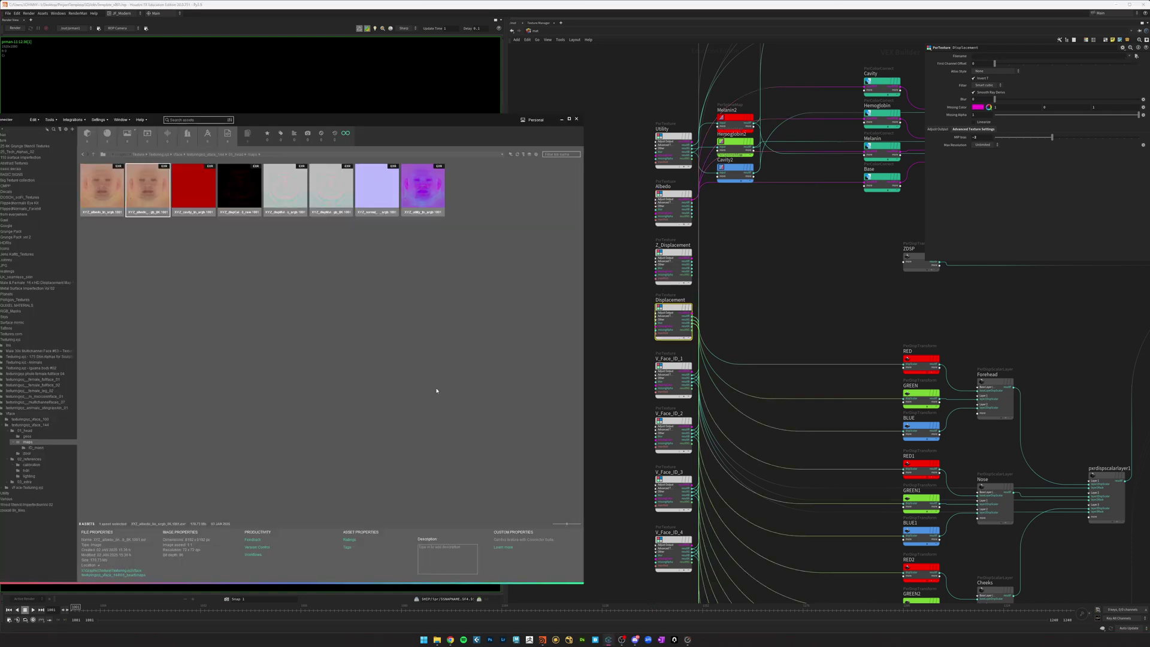
left_click_drag(324, 185, 1031, 56)
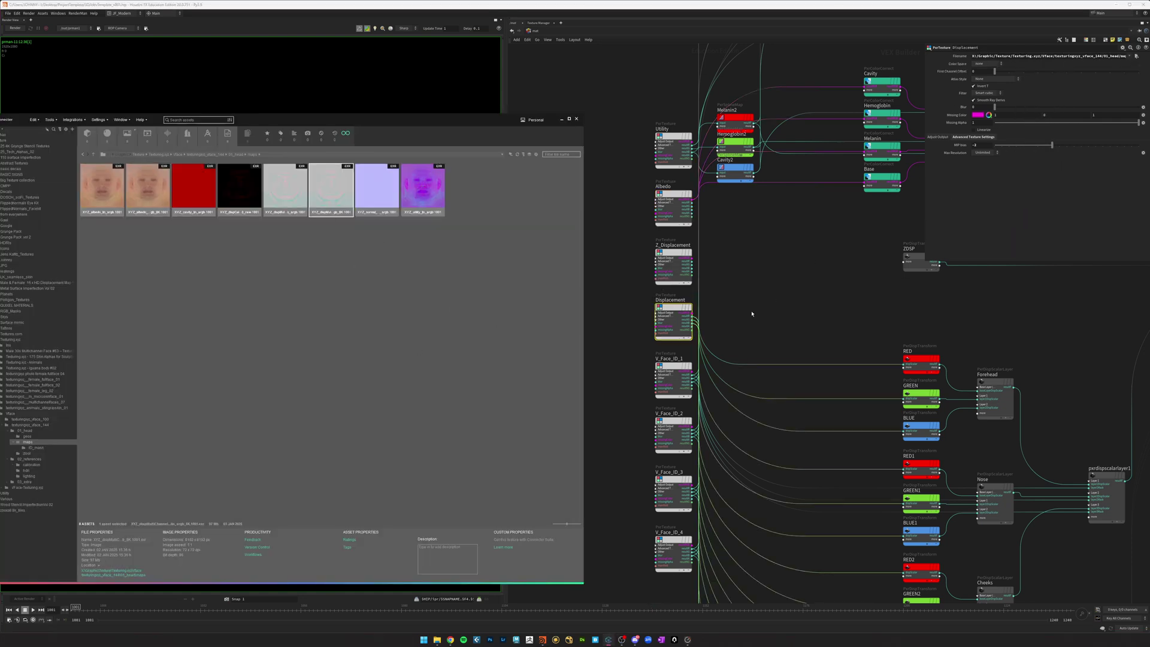
Load the first ID mask from the asset browser's ID mask folder as the V_Face_ID_1 texture node's file.
left_click(676, 366)
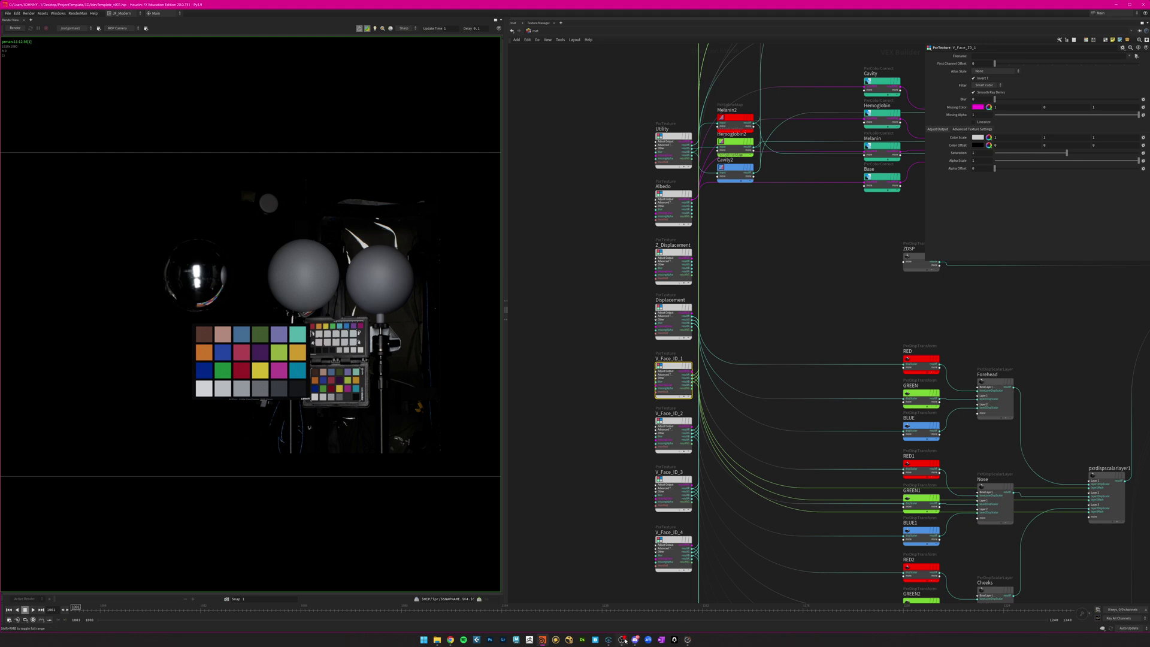
left_click(611, 641)
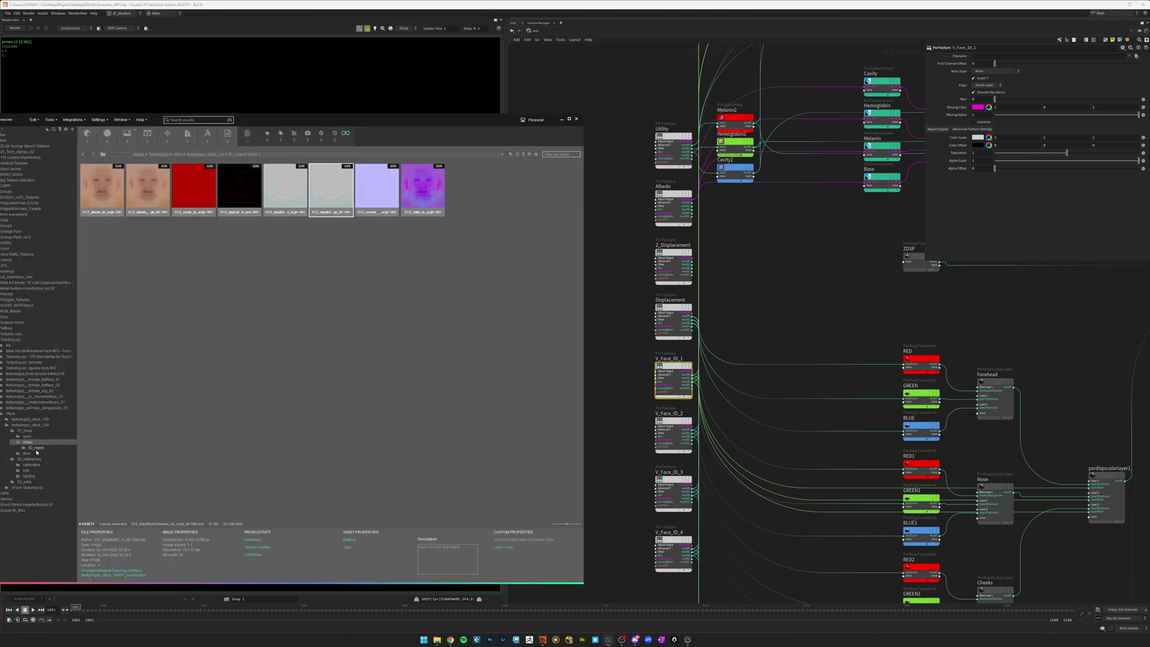
left_click_drag(350, 118, 432, 88)
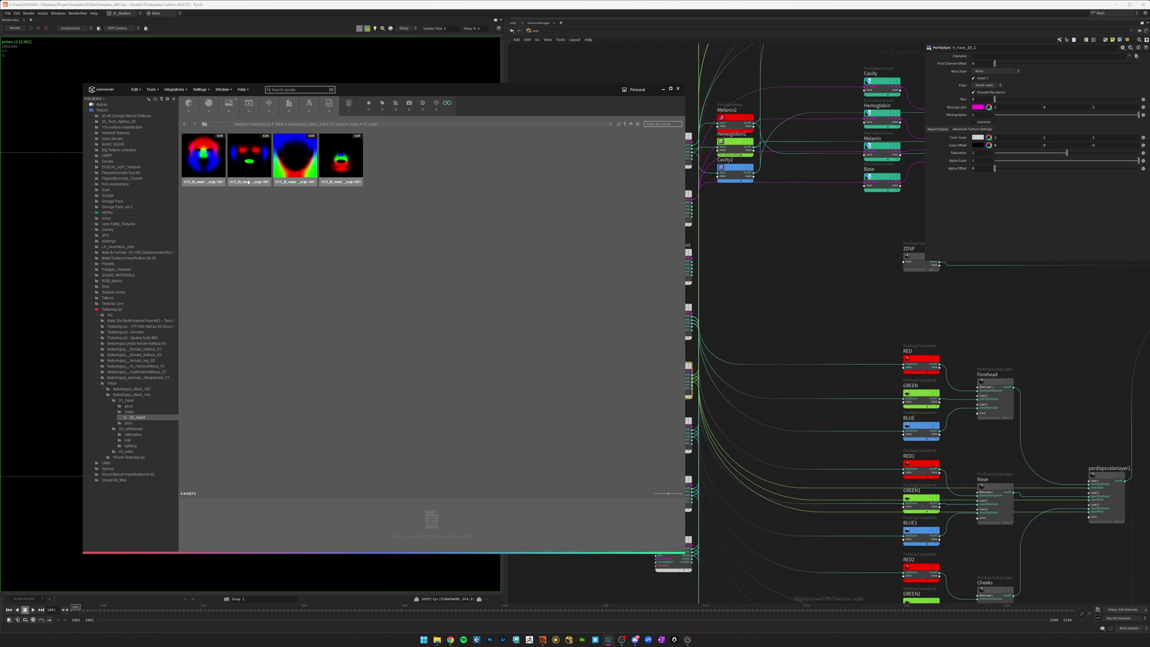
left_click_drag(207, 161, 1044, 58)
middle_click_drag(779, 348, 811, 285)
Load the second ID mask from the asset browser as the V_Face_ID_2 texture node's file.
left_click(705, 366)
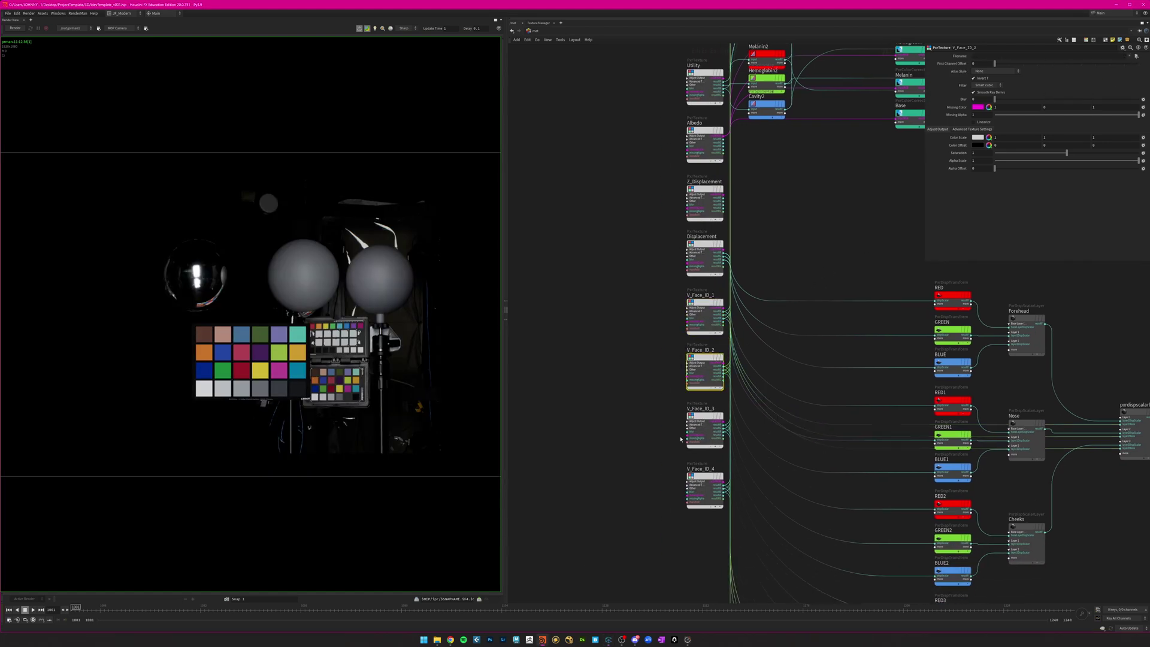
left_click(621, 640)
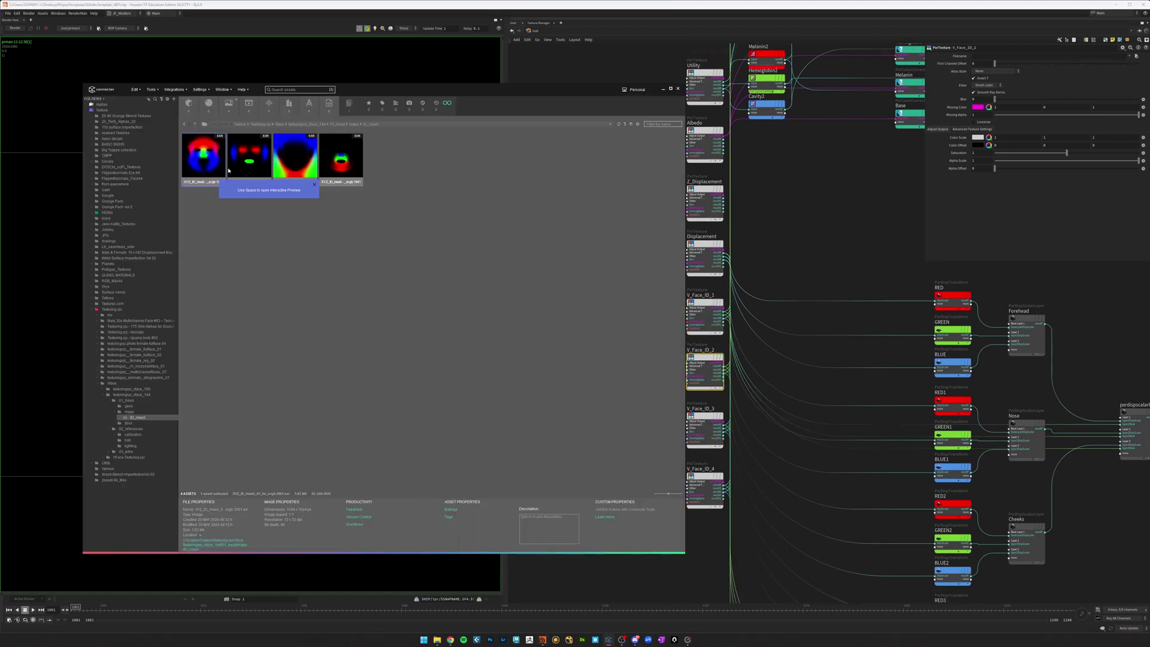
left_click_drag(246, 151, 1057, 57)
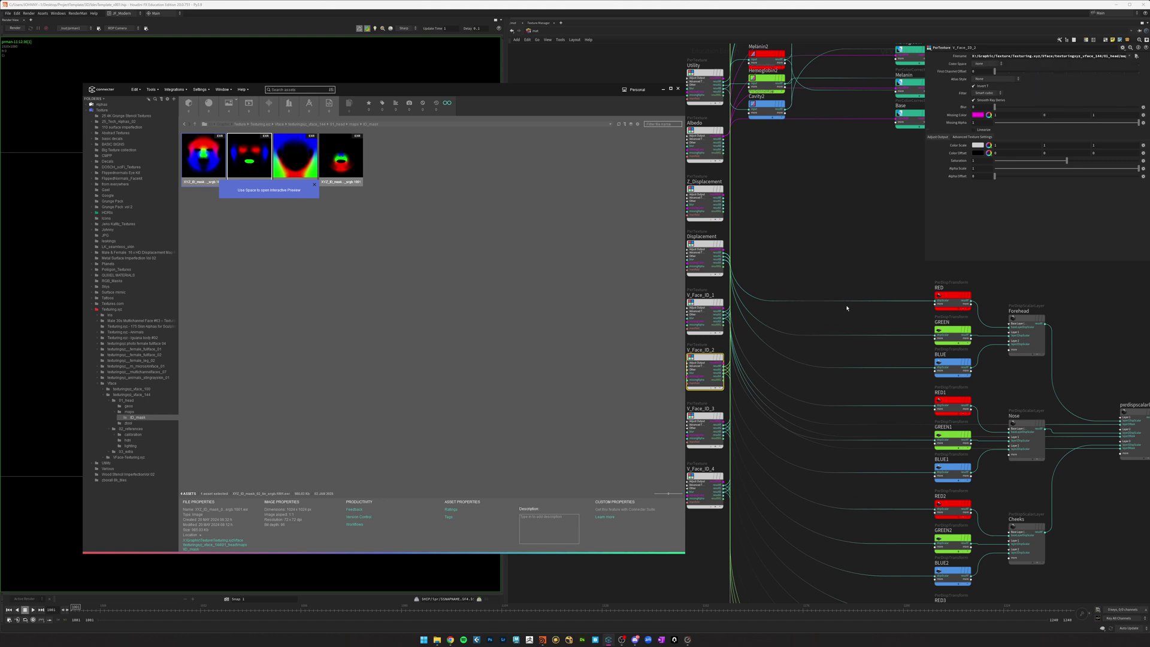
Load the third ID mask from the asset browser as the V_Face_ID_3 texture node's file.
left_click(708, 413)
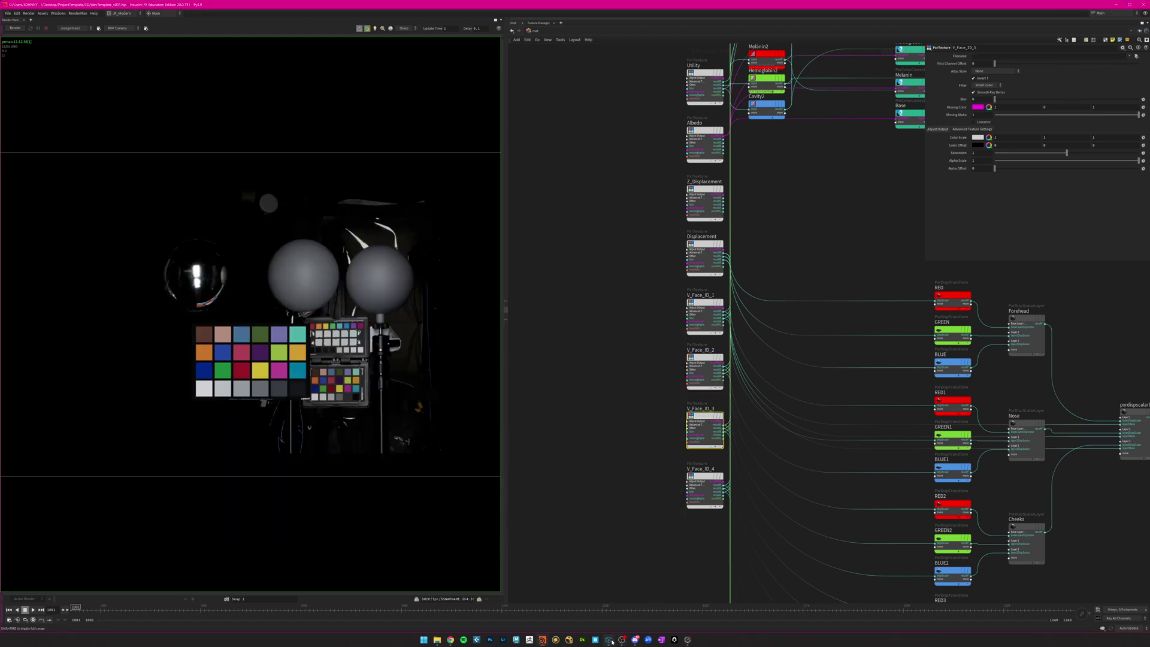
left_click(608, 640)
left_click_drag(303, 154, 1057, 57)
Load the fourth ID mask from the asset browser as the V_Face_ID_4 texture node's file.
left_click(705, 492)
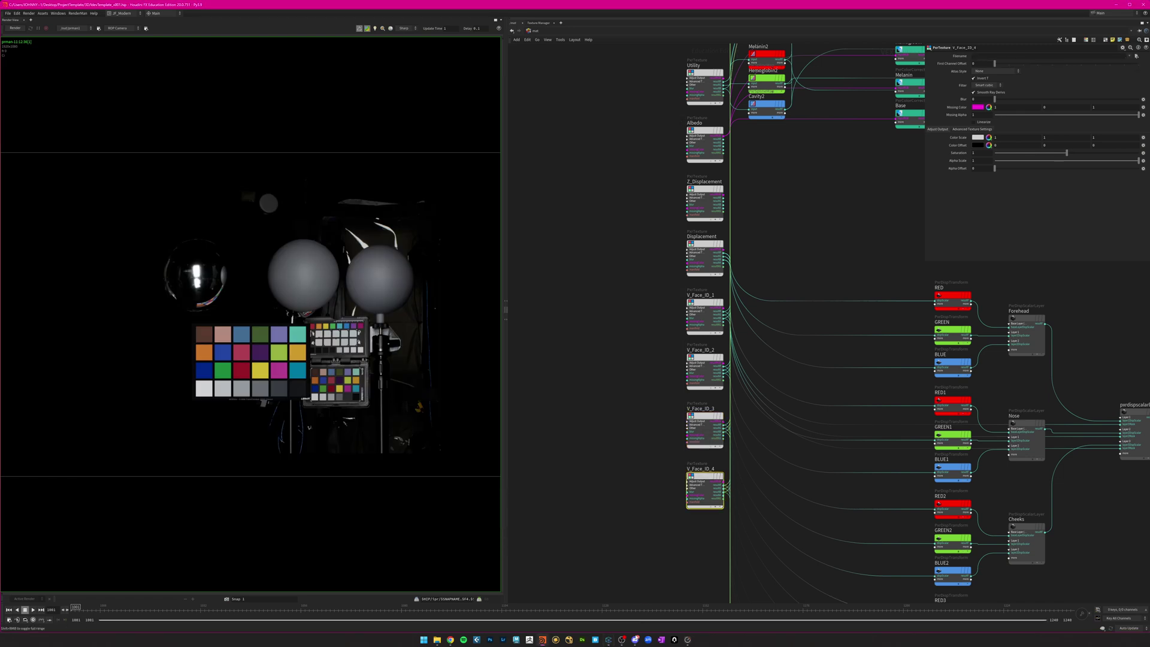
left_click(608, 640)
left_click_drag(336, 156, 1058, 57)
Parse the scene in the Texture Manager to convert the linked maps, and return to the material network.
scroll(805, 281, "down", 3)
middle_click_drag(805, 280, 797, 306)
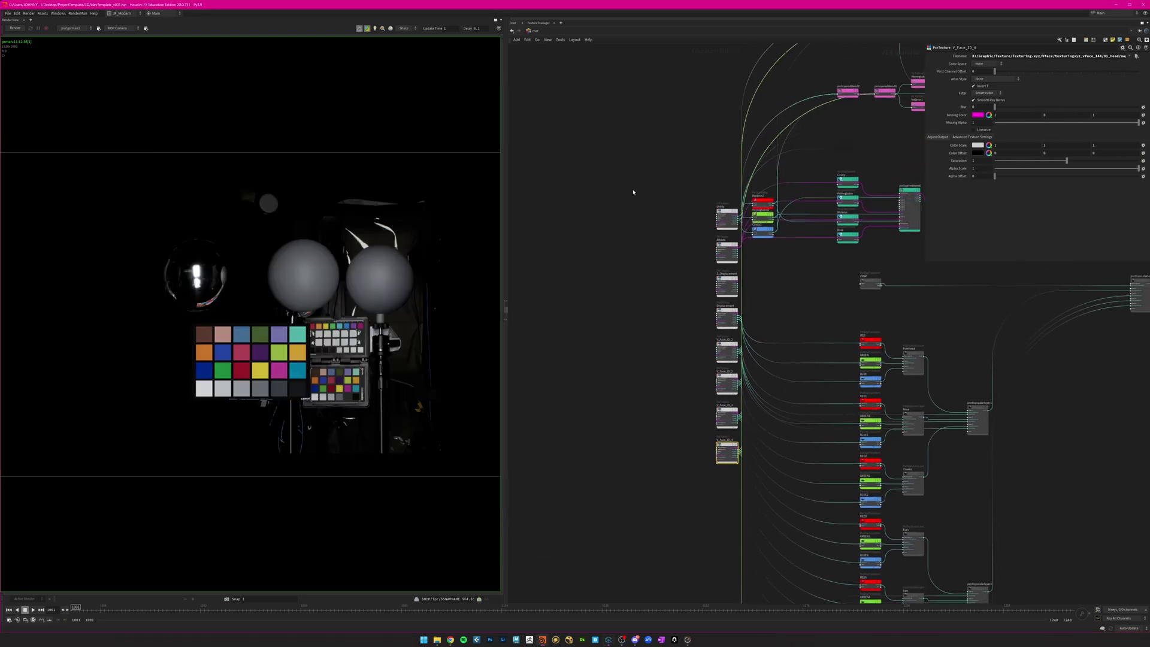
left_click(539, 24)
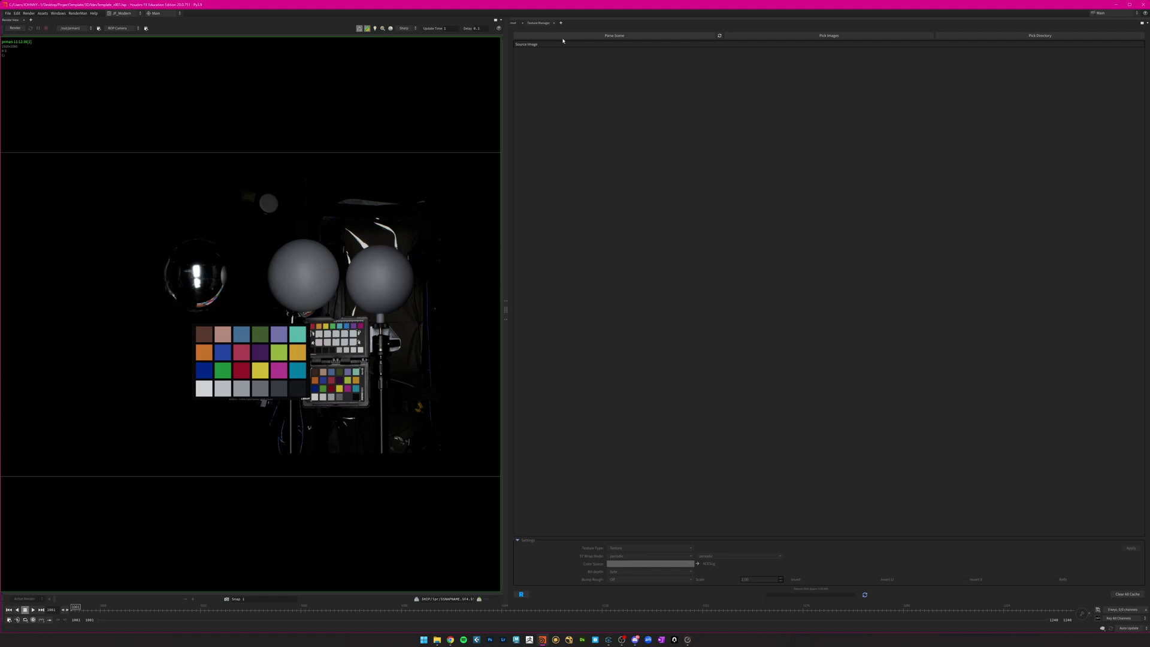
left_click(563, 37)
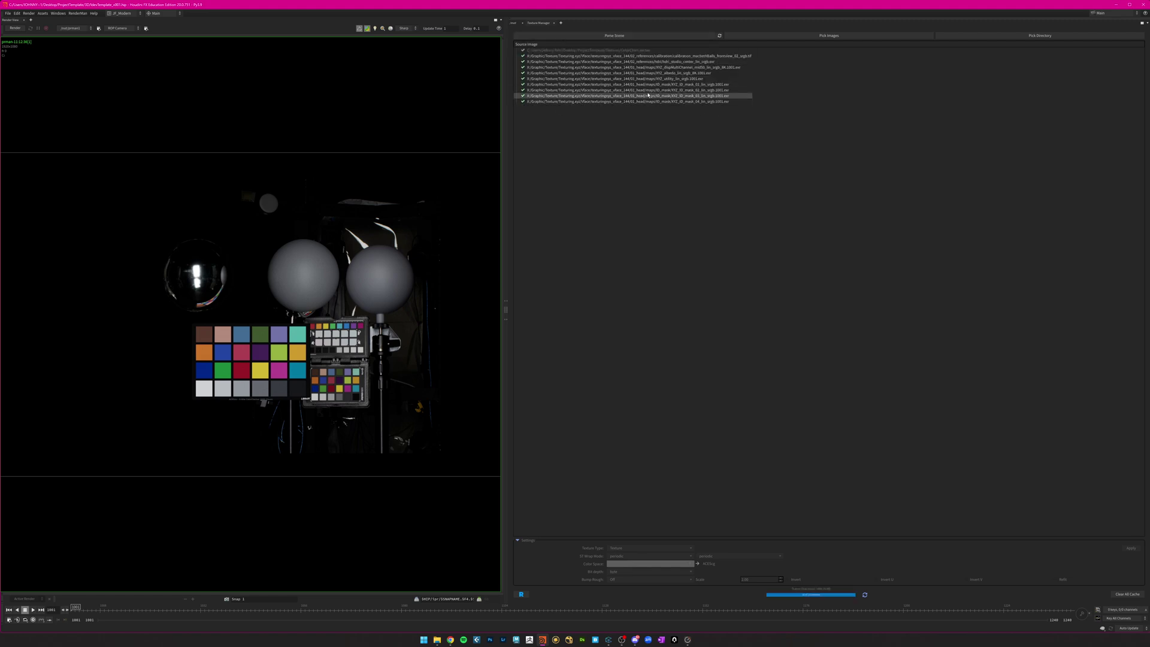
left_click(514, 24)
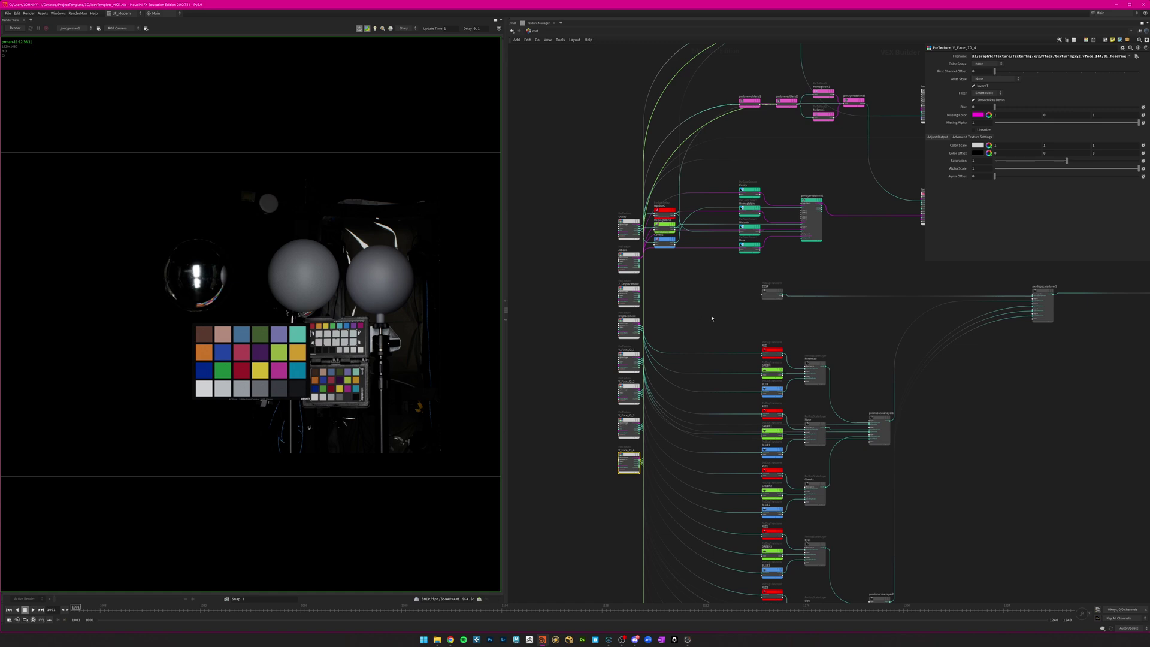
Start the interactive render of the head with the linked texture maps.
middle_click_drag(711, 318, 661, 308)
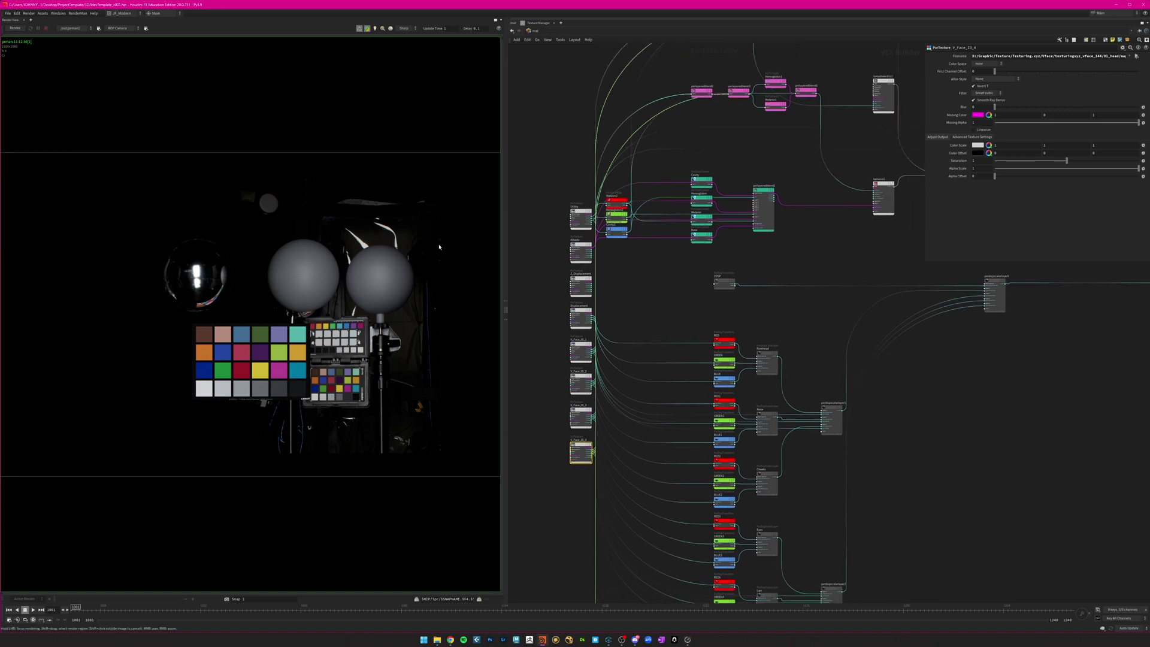
left_click(31, 28)
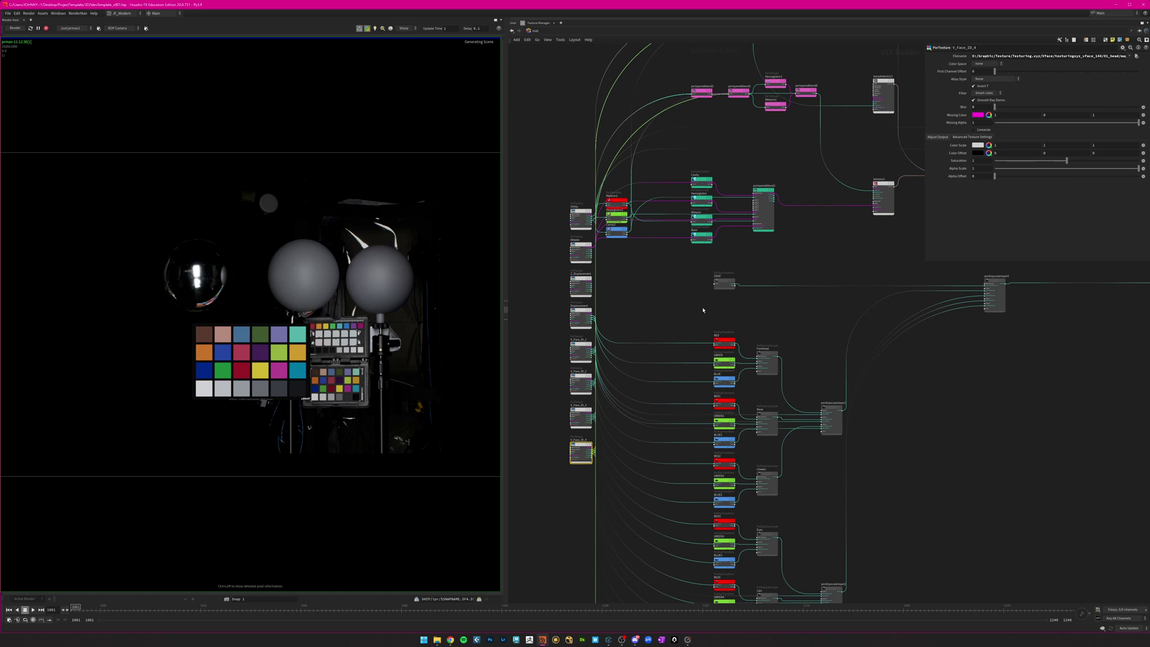
middle_click_drag(691, 304, 683, 301)
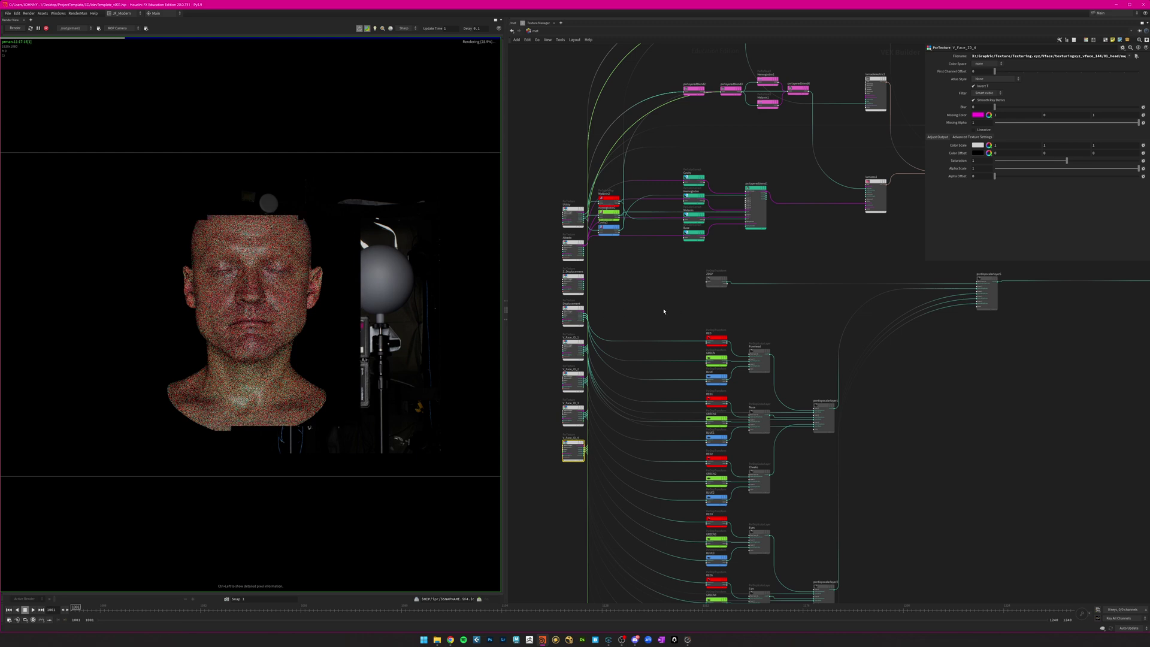
middle_click_drag(638, 304, 692, 301)
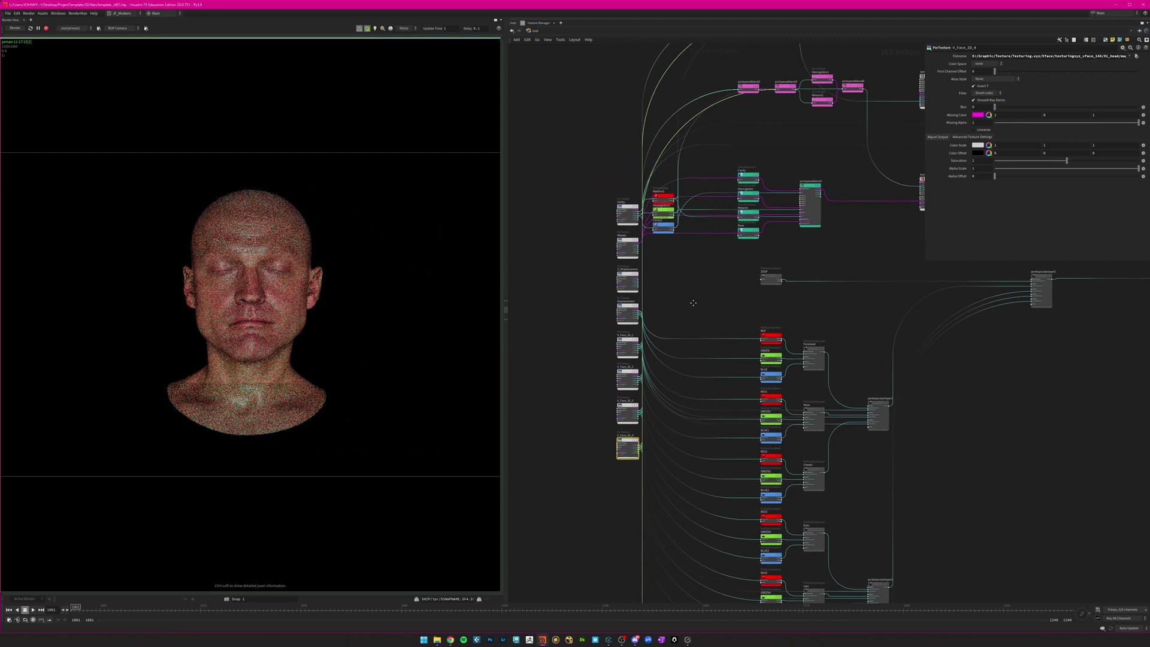
Enable Camera Visibility in the RMan attributes of pxrdomelight1 at the object level.
key("n")
left_click(668, 303)
middle_click_drag(882, 395, 623, 401)
left_click_drag(909, 477, 741, 357)
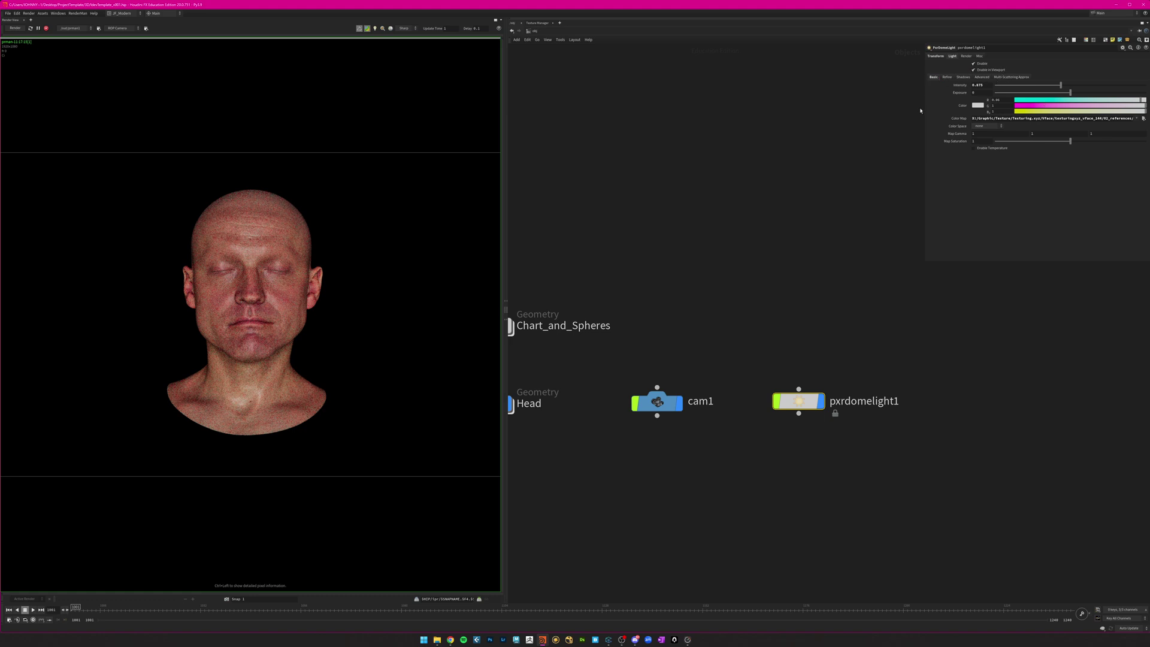
left_click(973, 63)
left_click(967, 57)
left_click(976, 71)
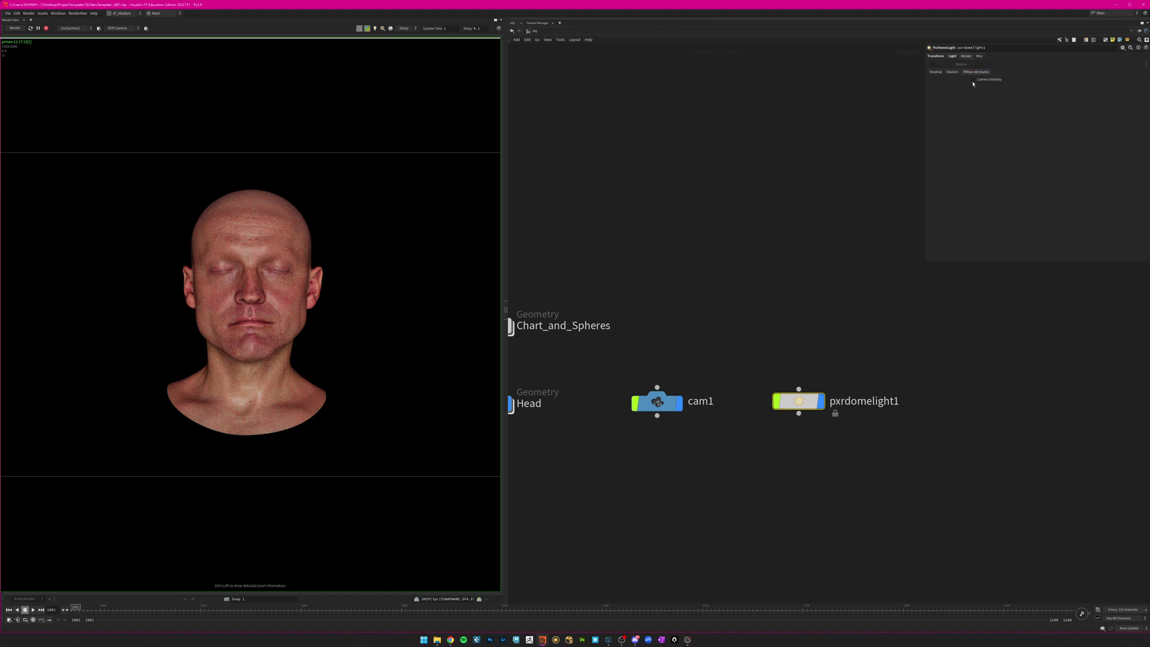
left_click(973, 79)
Return to the material network and examine the full stack of displacement transform and scalar layer nodes.
middle_click_drag(741, 306, 834, 328)
key("n")
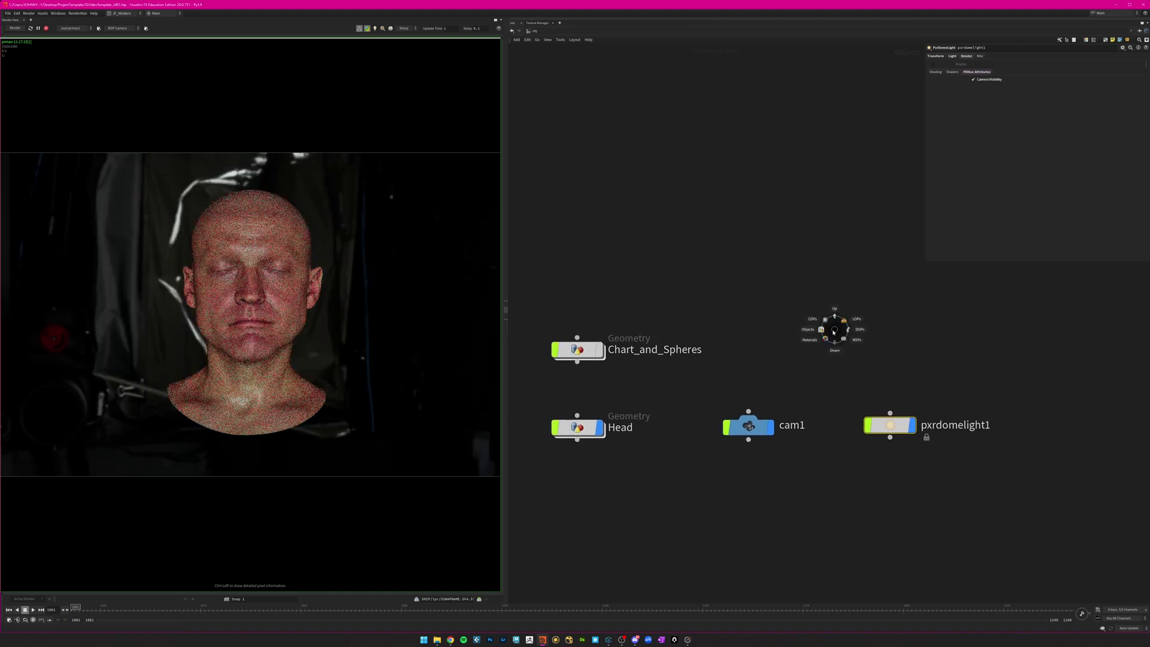
left_click(797, 358)
middle_click_drag(860, 375, 752, 236)
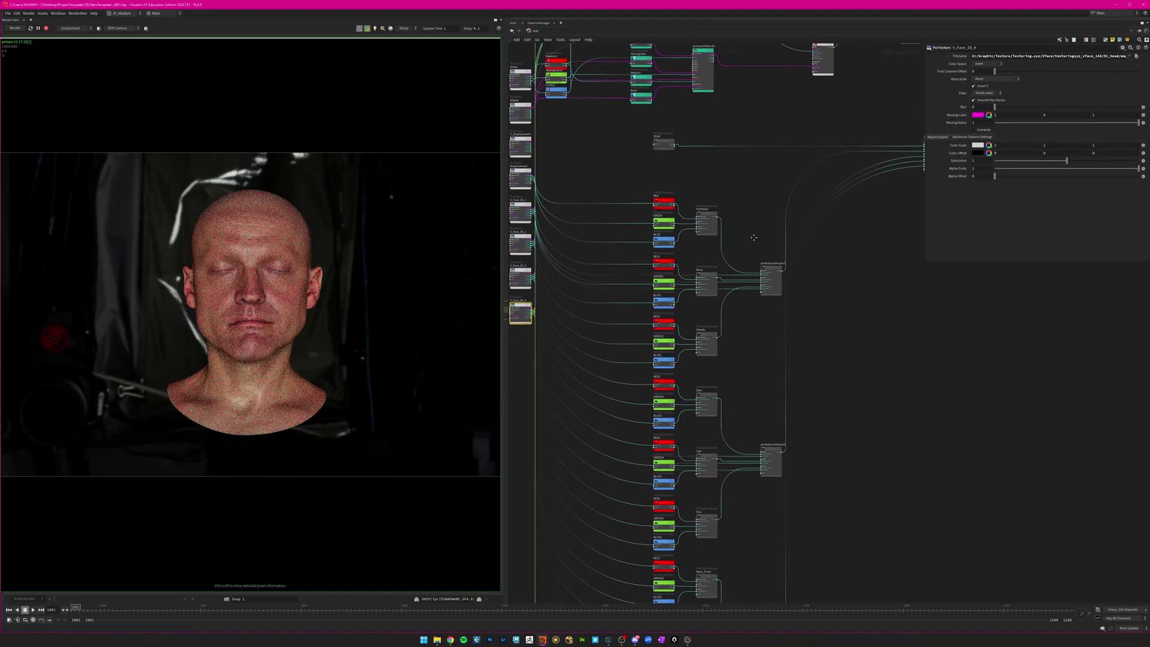
scroll(753, 237, "down", 3)
middle_click_drag(826, 298, 805, 151)
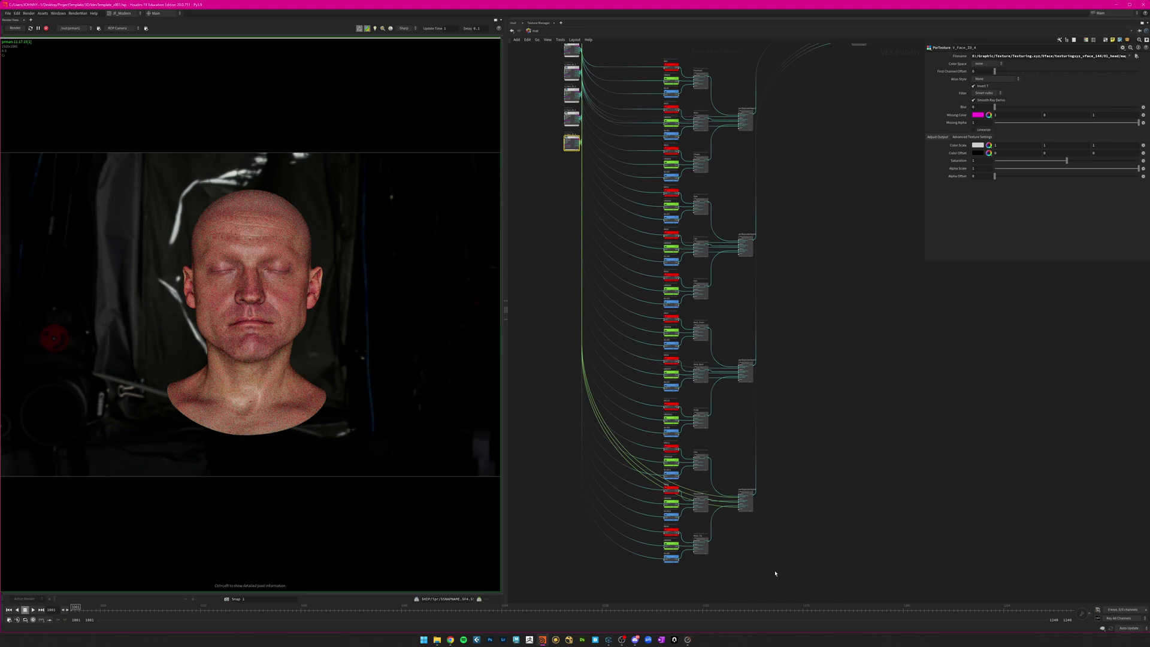
left_click_drag(775, 573, 647, 56)
middle_click_drag(800, 200, 808, 317)
left_click(803, 311)
Examine the displacement parameters of the RED transform node that feeds the Forehead layer.
scroll(684, 161, "up", 7)
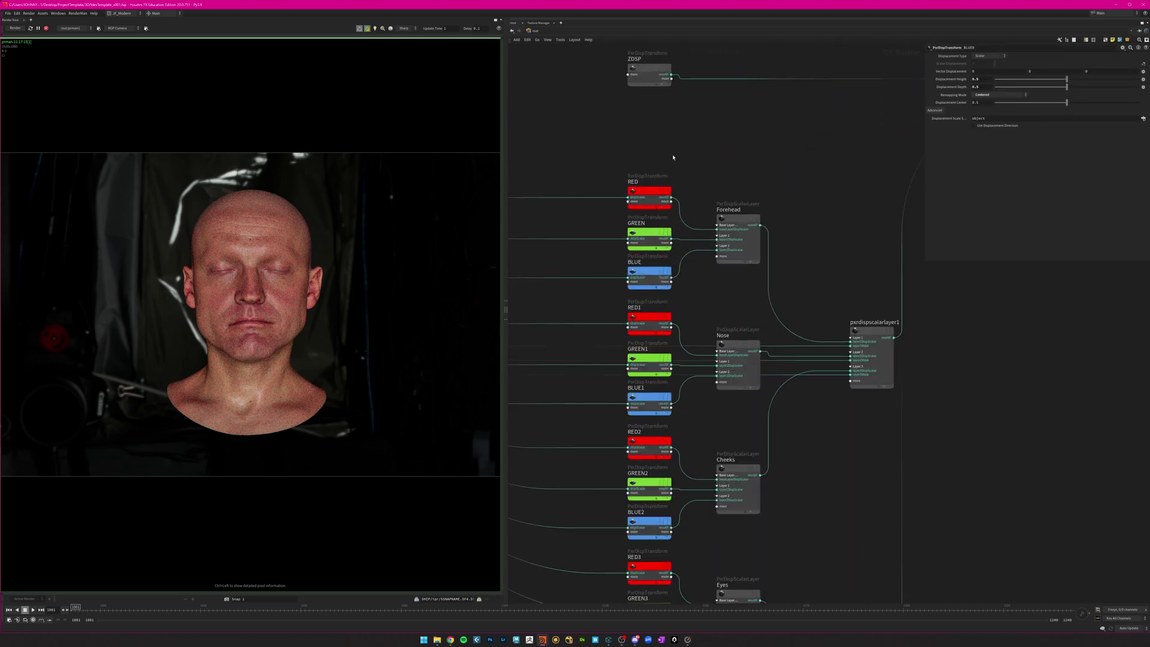
middle_click_drag(689, 174, 713, 187)
scroll(715, 183, "up", 2)
scroll(716, 180, "up", 2)
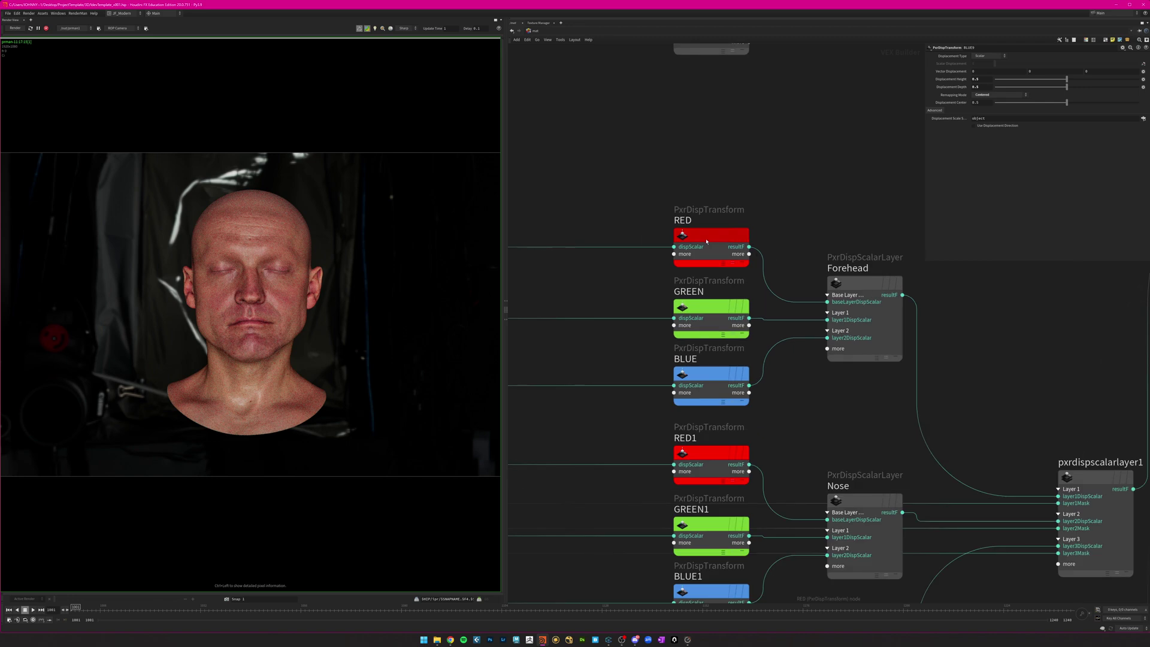
left_click(705, 240)
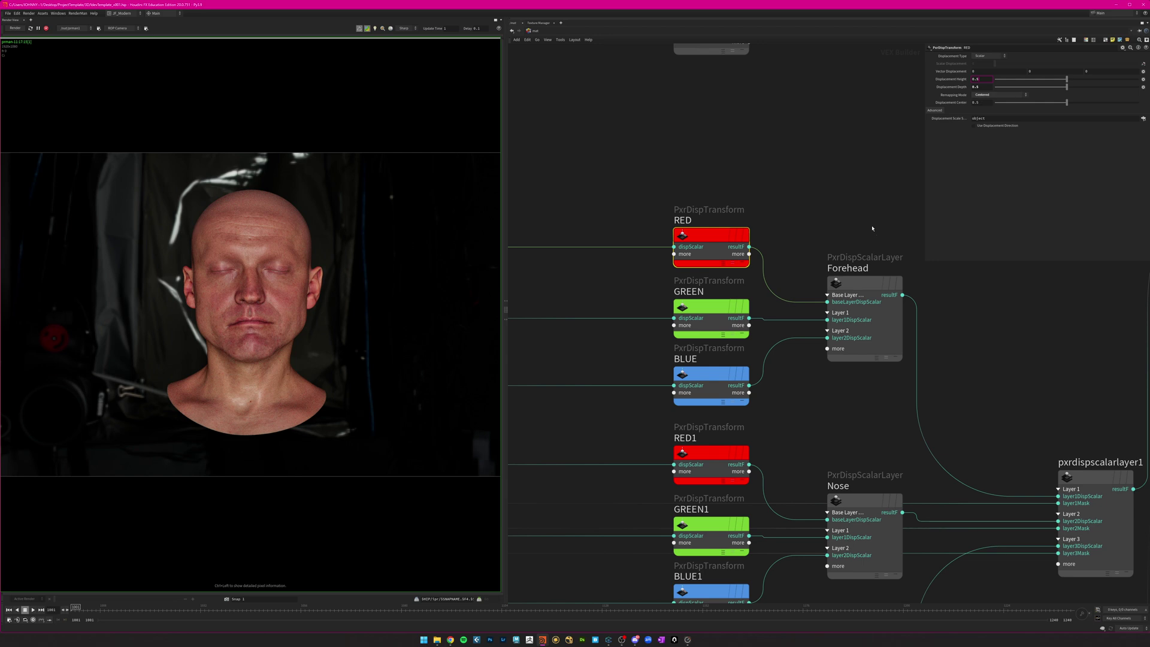
Examine the RED, GREEN and BLUE layer labels and gains of the Forehead node, with the parameter pane enlarged.
middle_click_drag(871, 228, 802, 216)
mouse_move(784, 151)
left_mouse_down()
mouse_move(786, 405)
mouse_move(890, 268)
left_mouse_up()
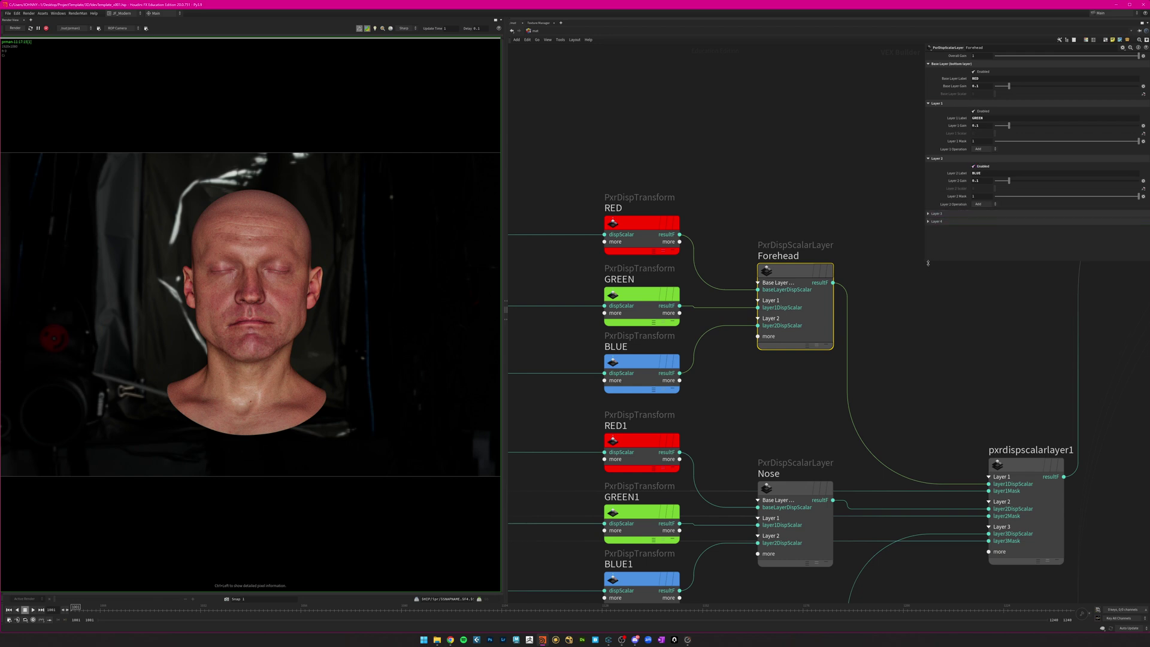
left_click_drag(925, 262, 898, 268)
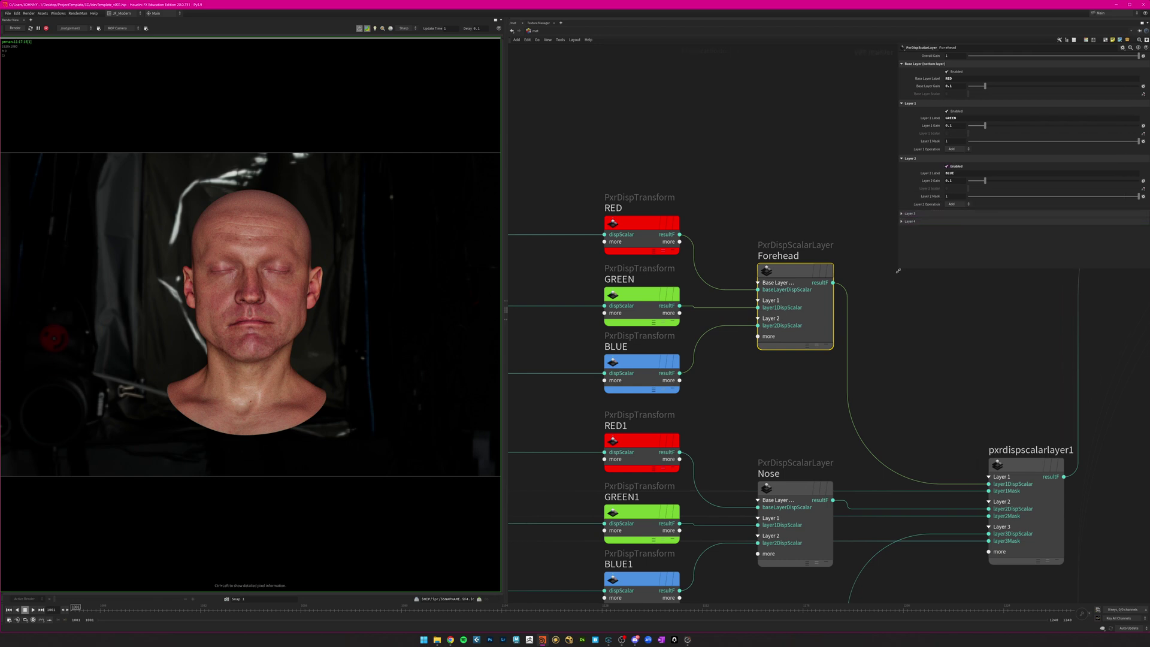
double_click(957, 79)
double_click(958, 118)
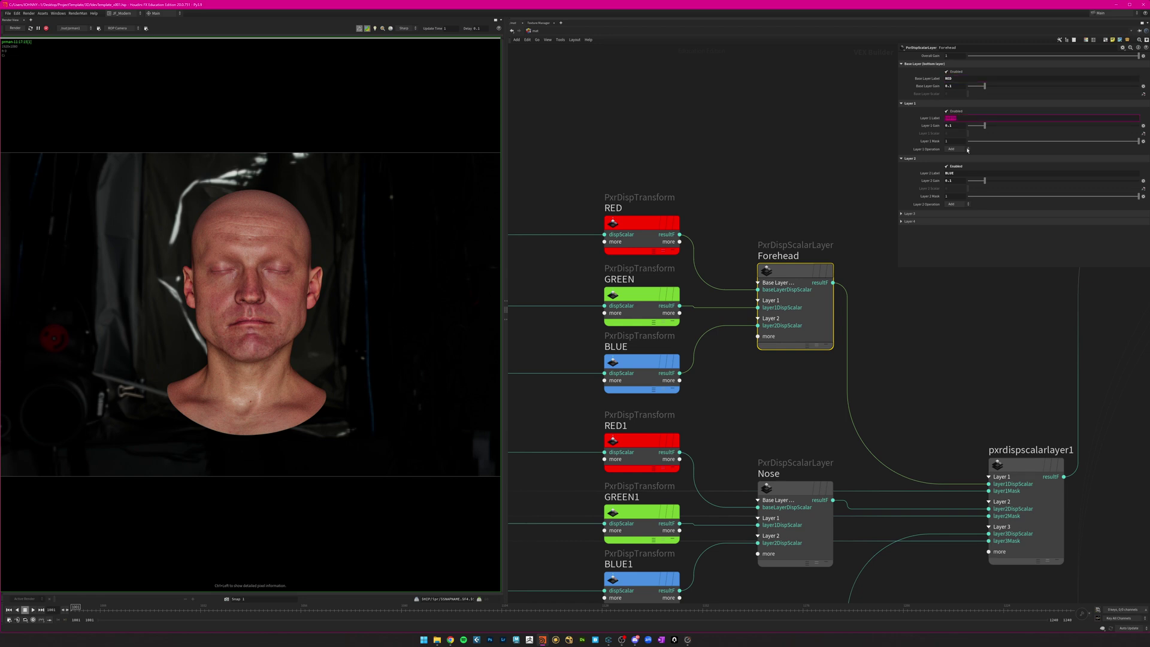
double_click(952, 173)
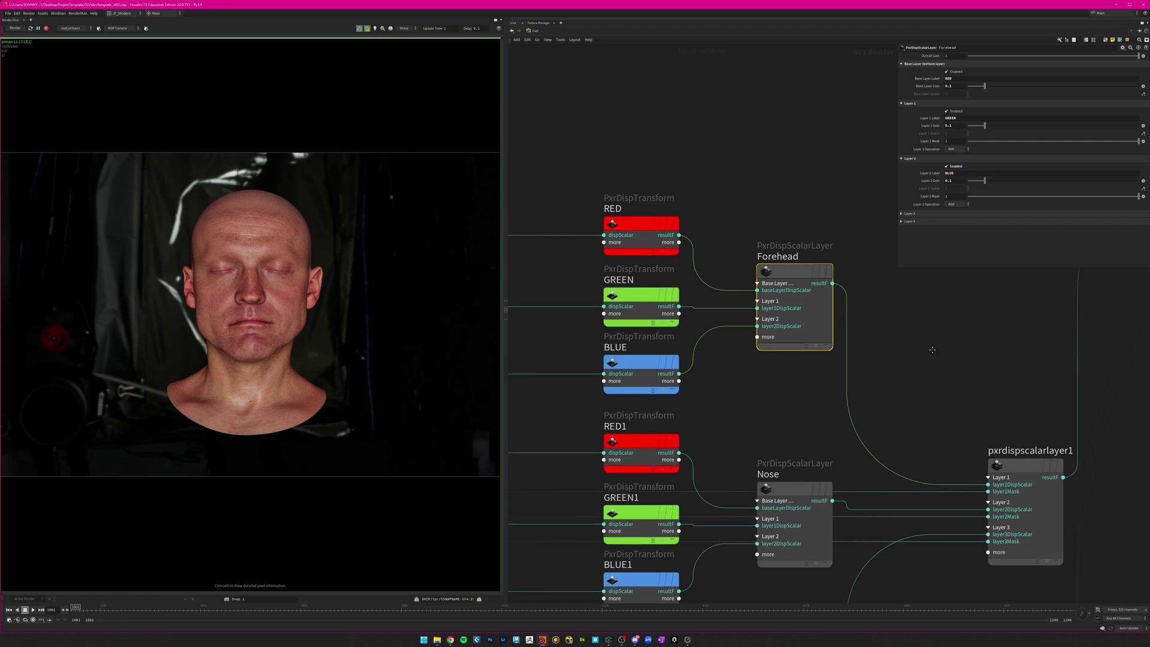
middle_click_drag(932, 349, 903, 341)
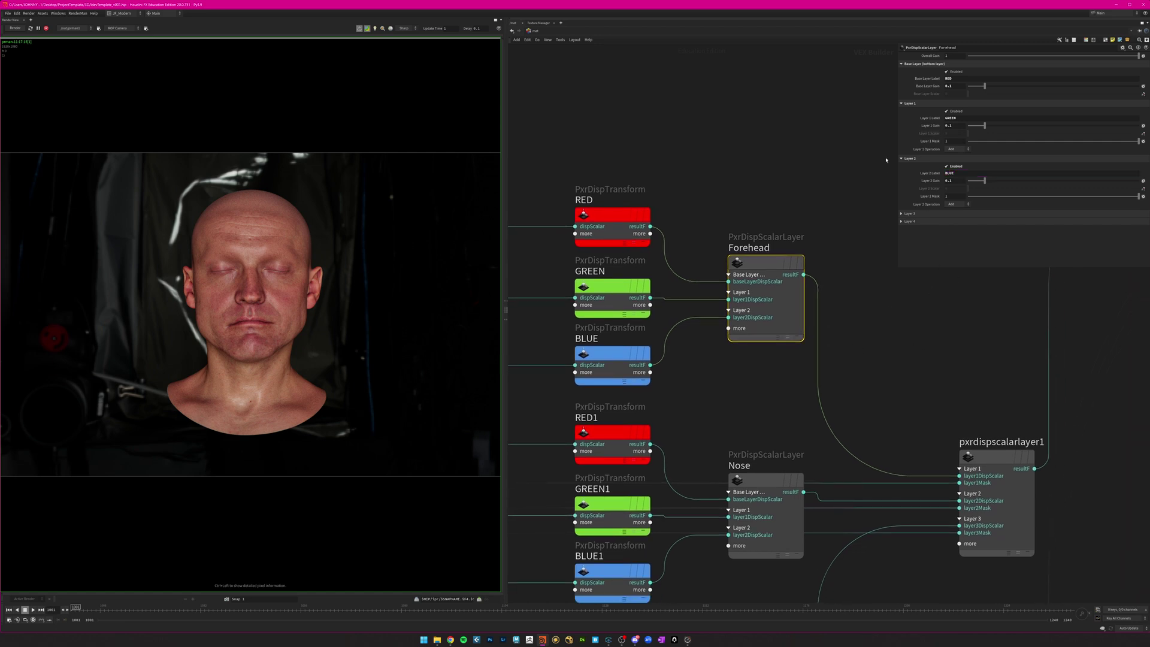
middle_click_drag(874, 385, 867, 376)
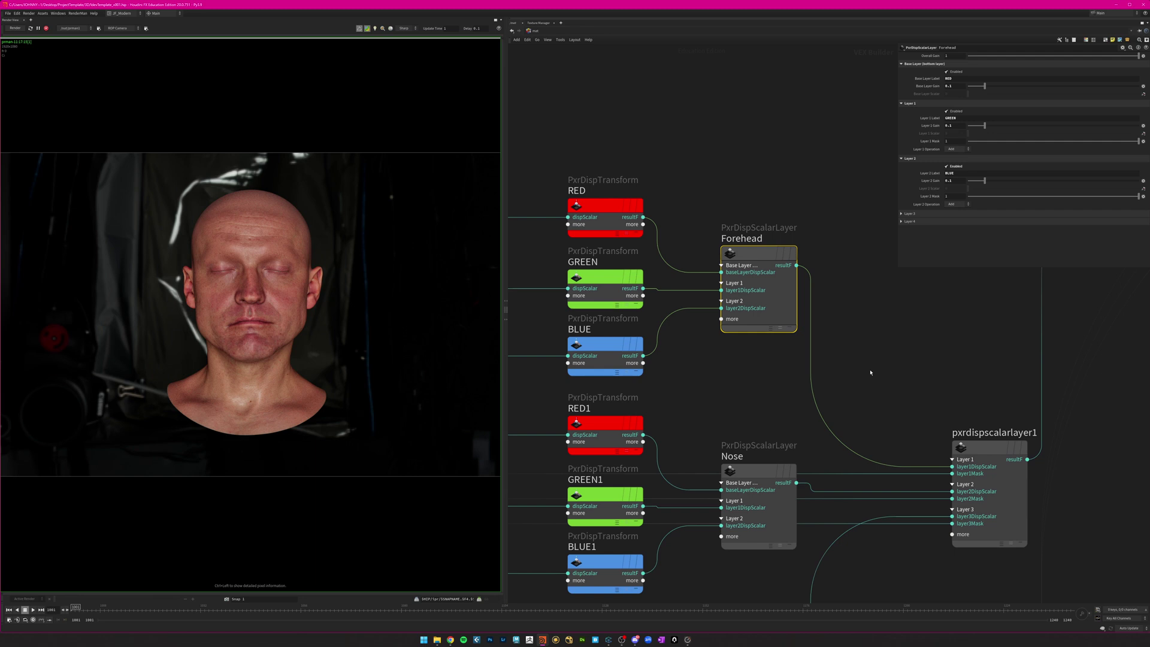
Compare the first ID mask in the asset browser with the Forehead, Nose and Cheeks layers feeding pxrdispscalarlayer1.
scroll(871, 368, "down", 3)
middle_click_drag(873, 370, 811, 294)
left_click_drag(796, 187, 698, 328)
middle_click_drag(707, 336, 733, 325)
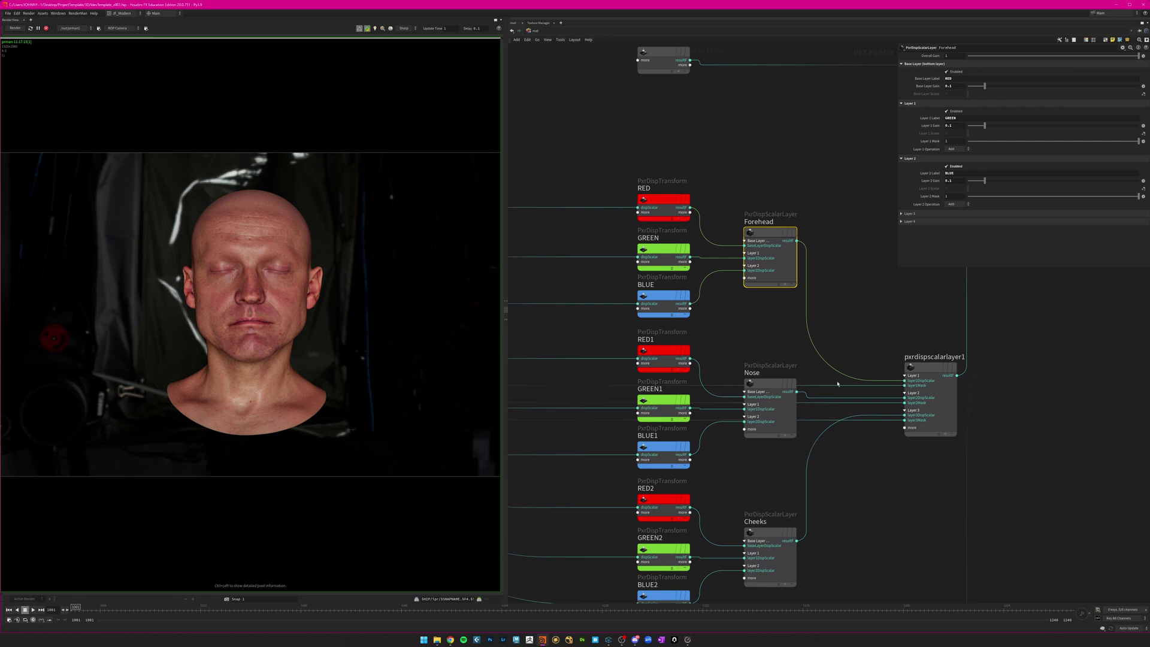
mouse_move(608, 639)
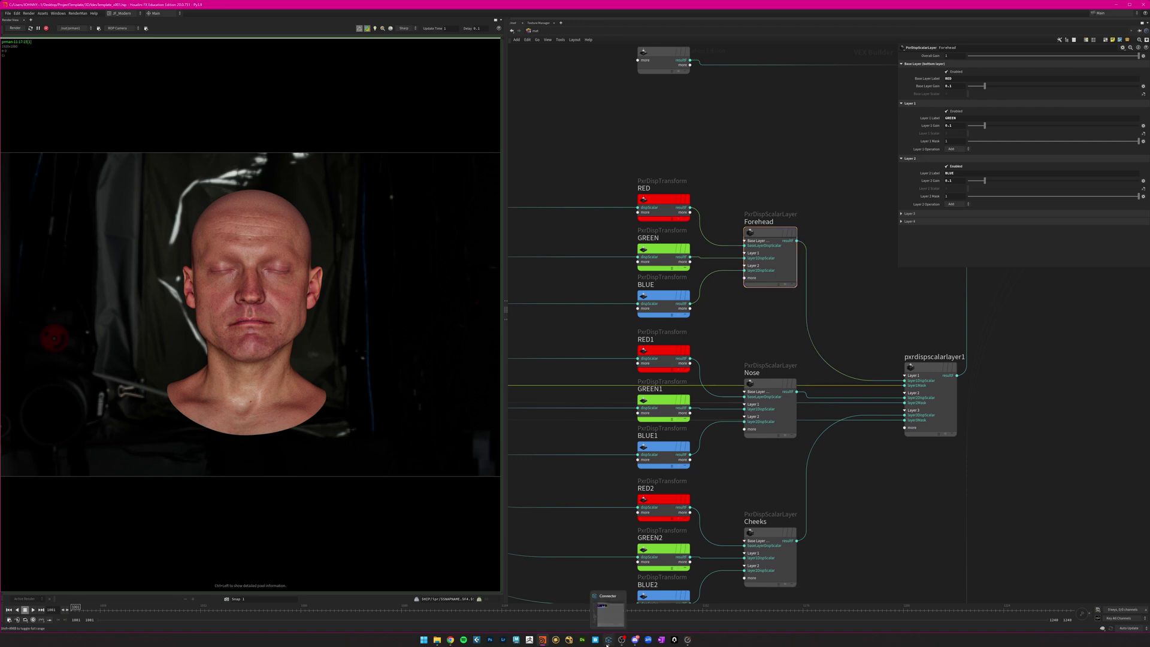
left_click(611, 612)
left_click(200, 154)
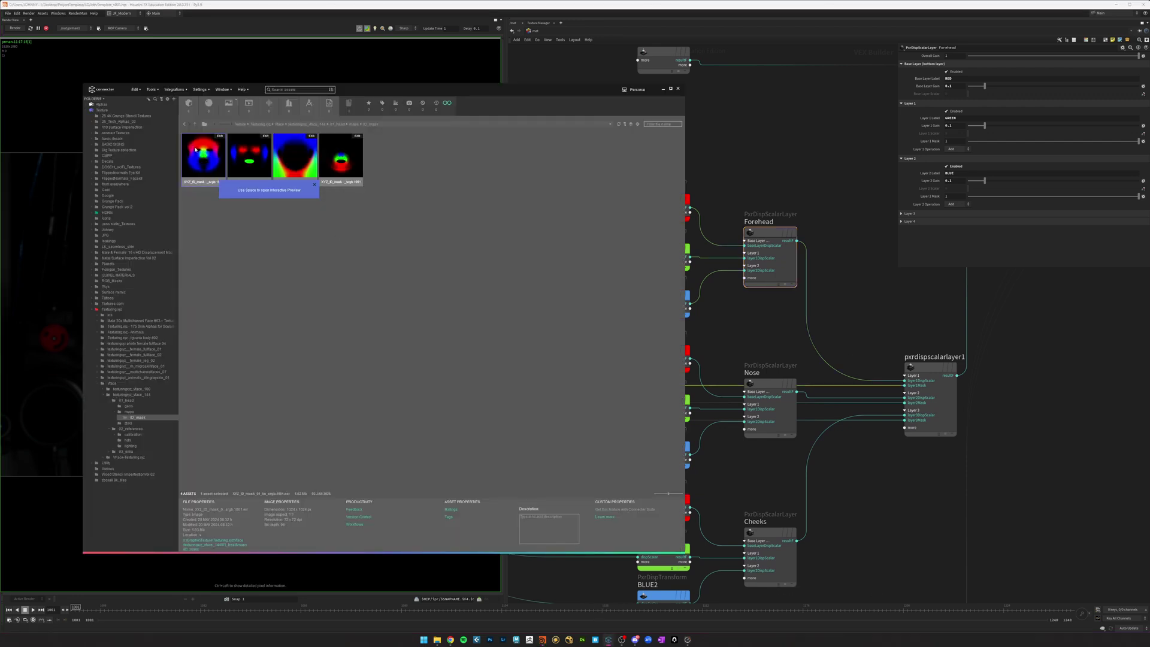
left_click(700, 240)
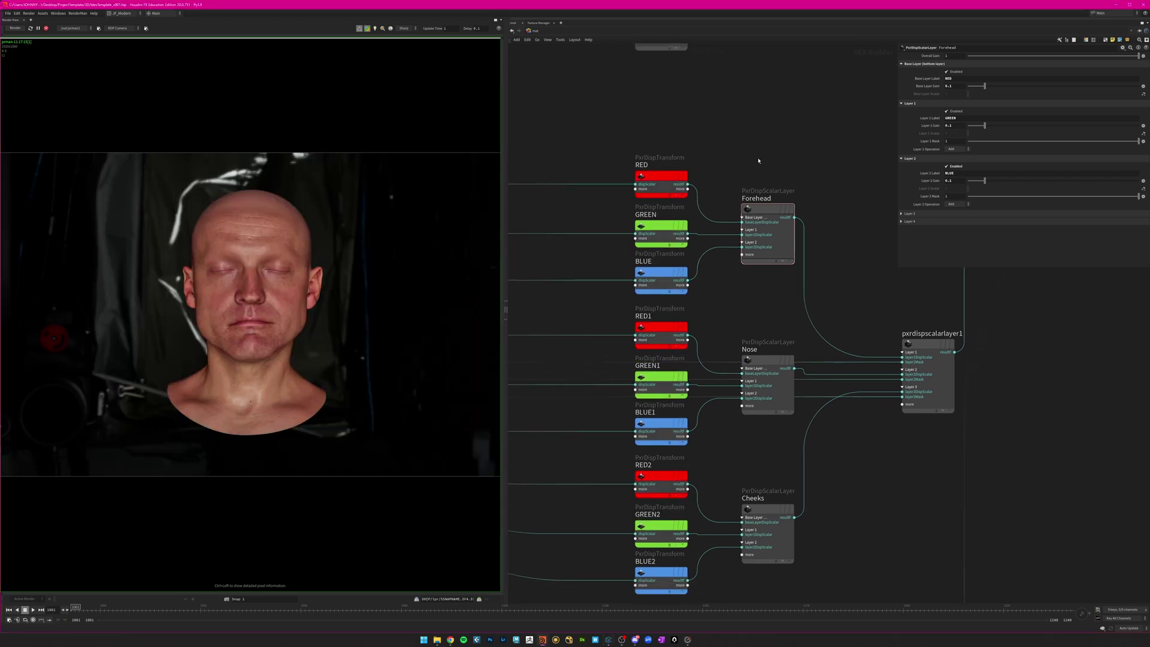
left_click(764, 237)
middle_click_drag(882, 492, 888, 475)
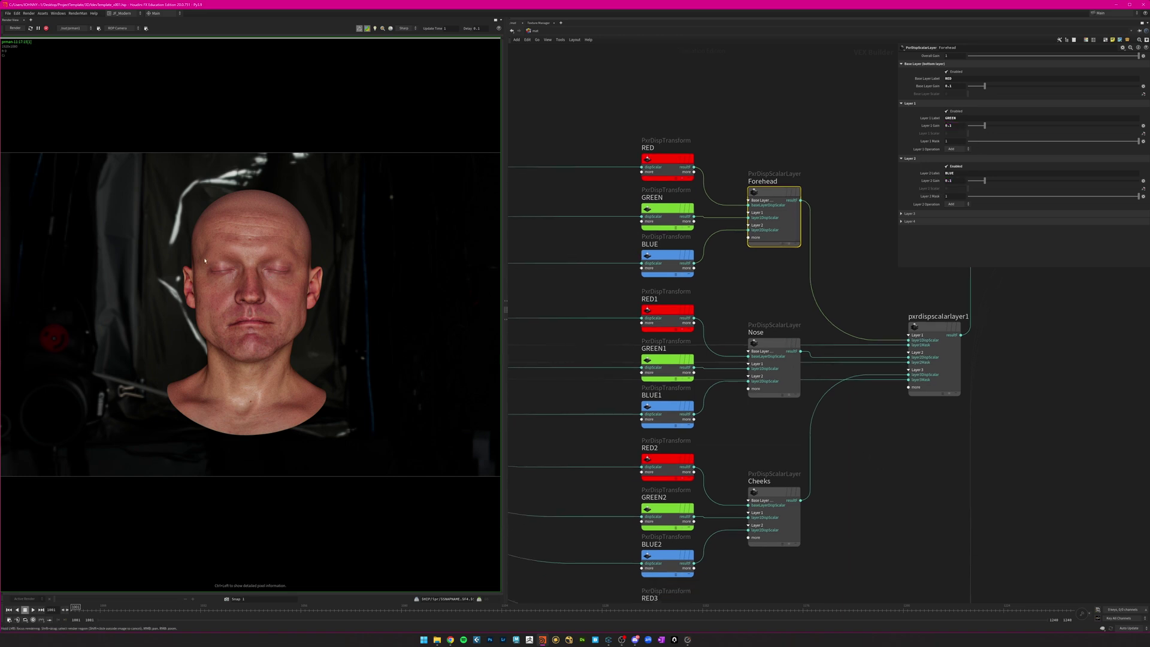
Examine the stack of regional displacement layers from Forehead to Ears together with their RED, GREEN and BLUE transform nodes.
middle_click_drag(777, 299, 747, 265)
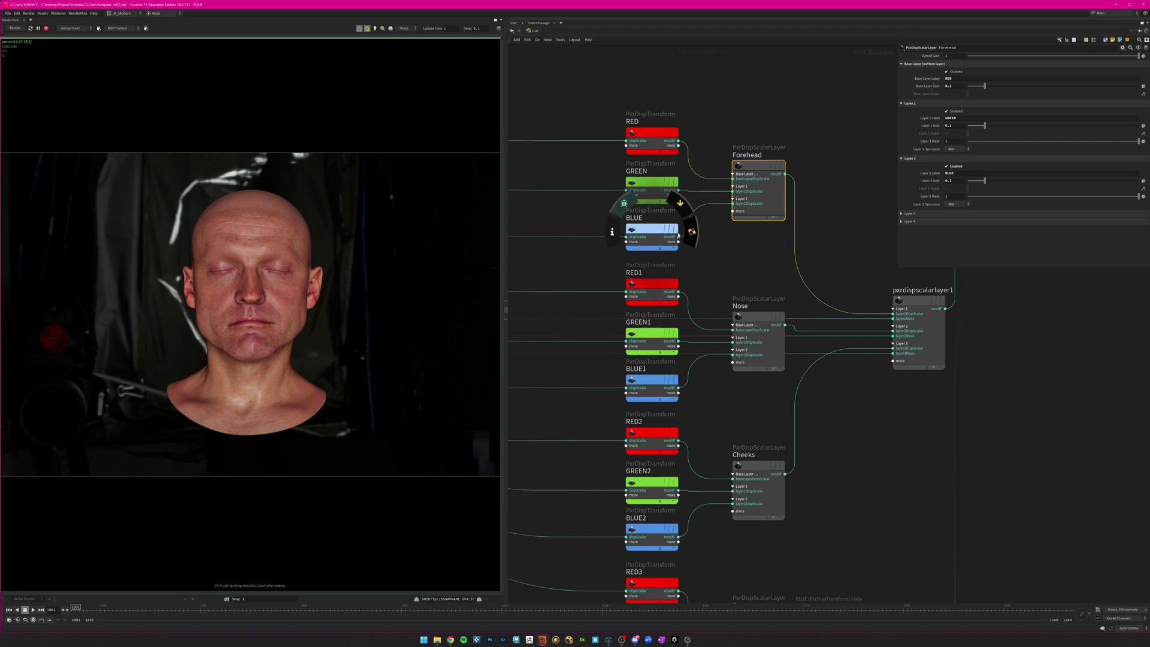
middle_click_drag(757, 267, 689, 249)
scroll(706, 240, "down", 3)
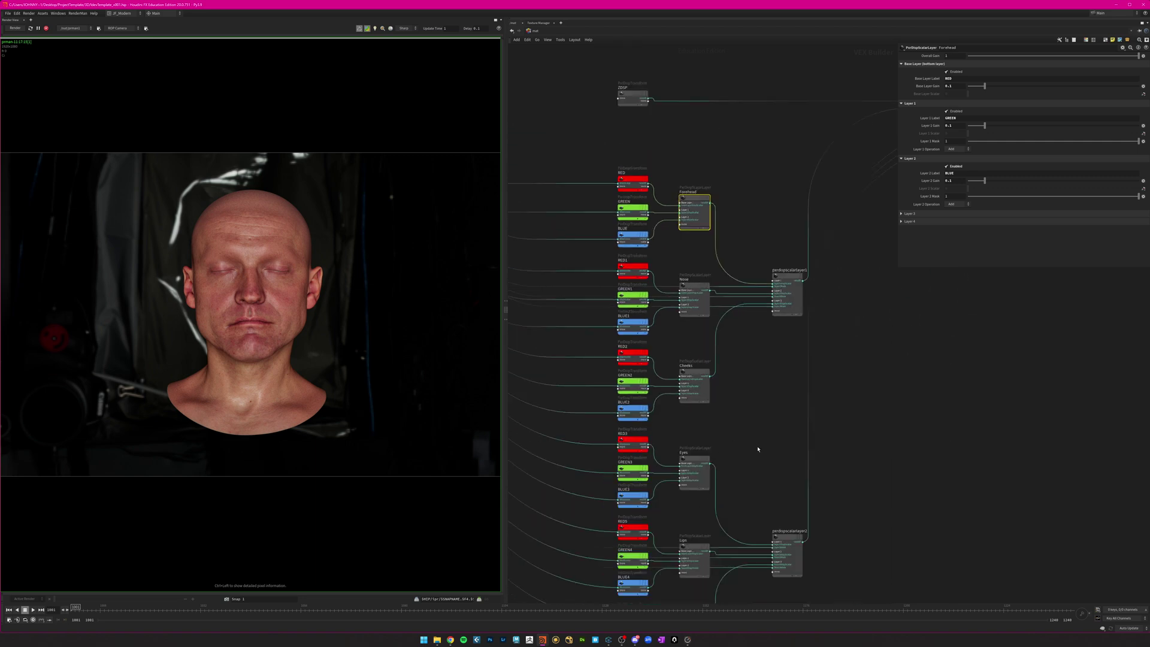
scroll(778, 383, "down", 5)
scroll(790, 287, "up", 5)
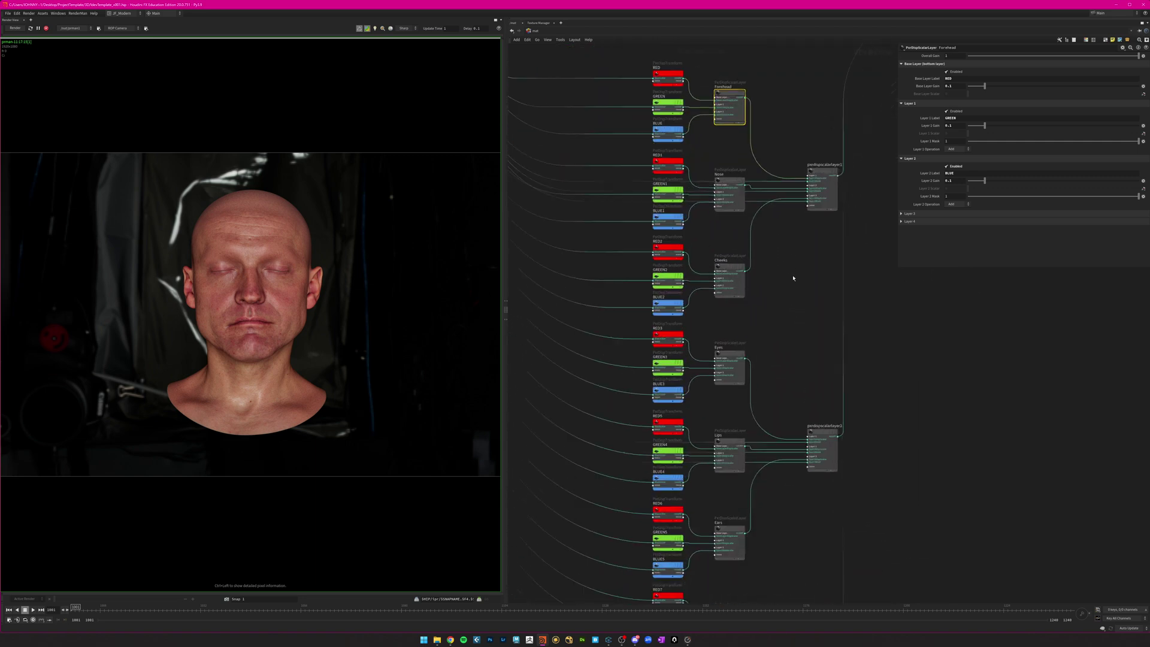
middle_click_drag(792, 278, 792, 477)
Examine the layer parameters of pxrdispscalarlayer1 and of pxrdispscalarlayer5, the node that combines the regional groups.
left_click(812, 392)
scroll(962, 477, "down", 3)
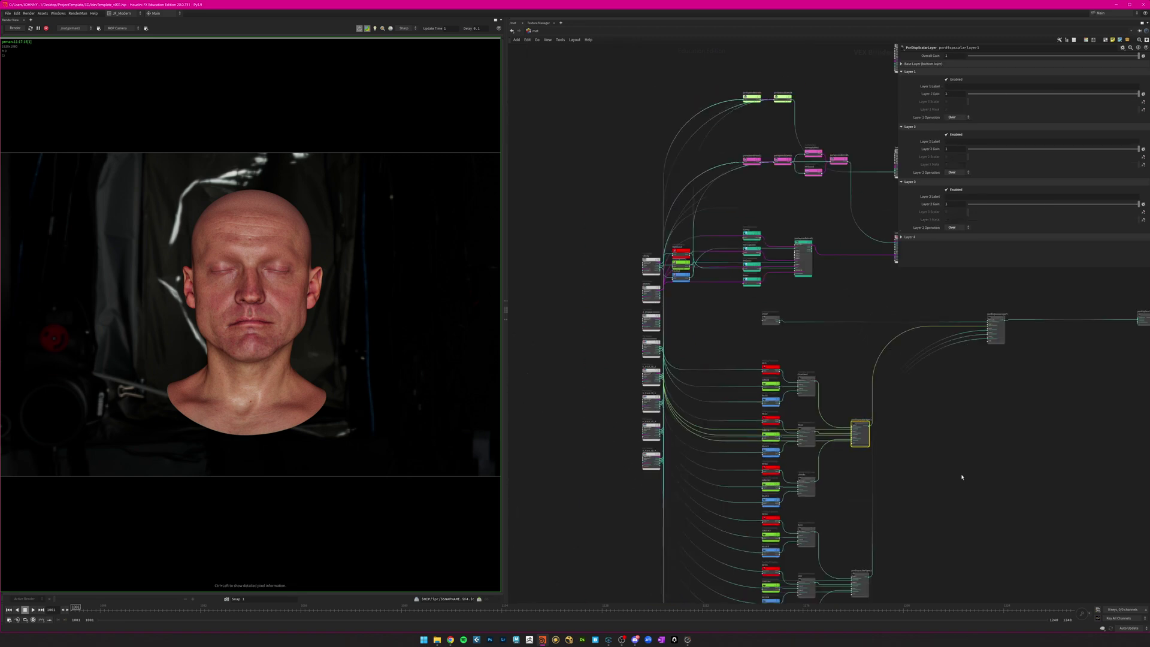
middle_click_drag(962, 477, 825, 500)
left_click_drag(920, 427, 838, 338)
scroll(635, 509, "up", 5)
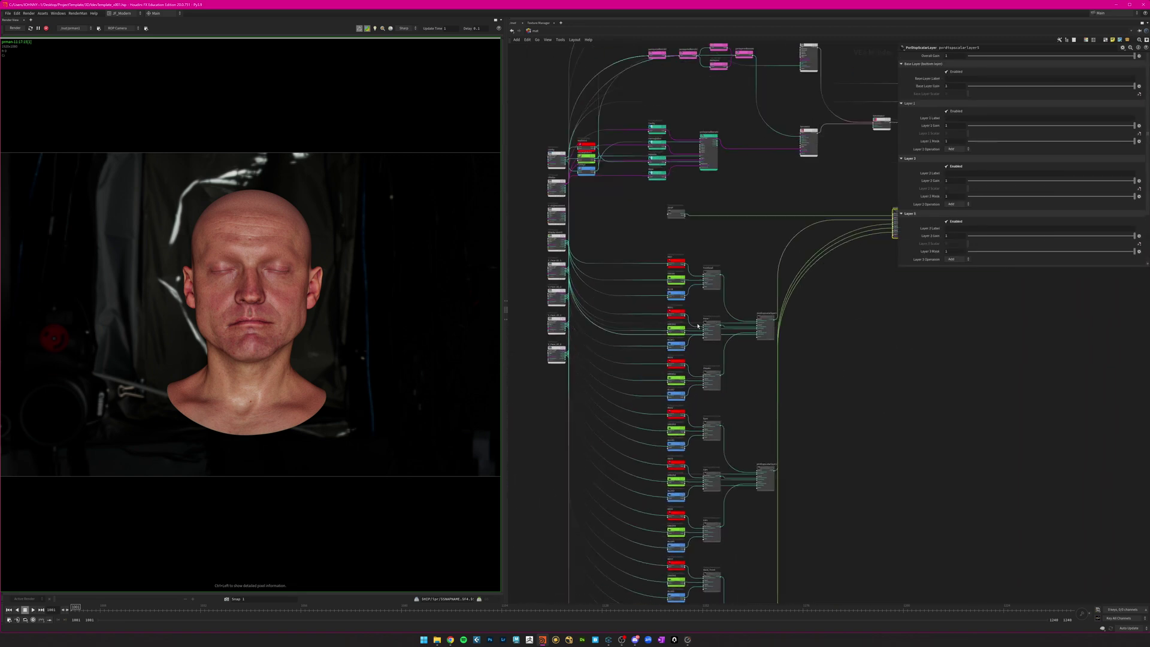
Compare the layer parameters of the Forehead node with those of pxrdispscalarlayer1, which it feeds.
left_click(738, 258)
scroll(751, 317, "down", 3)
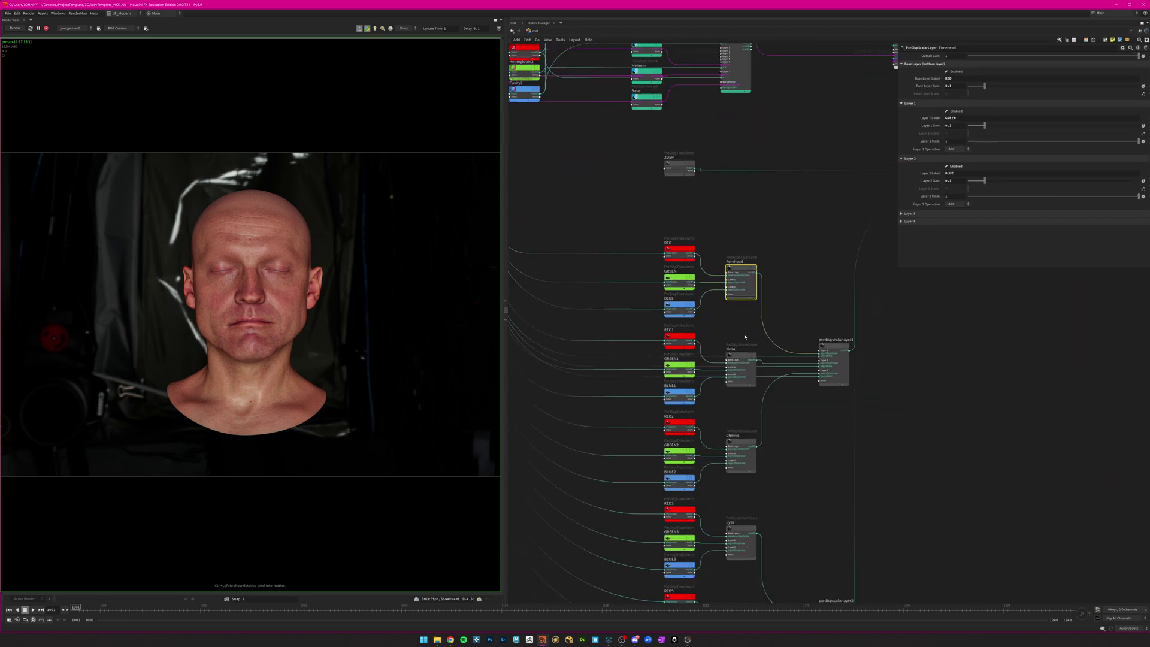
middle_click_drag(752, 317, 715, 338)
left_click(799, 383)
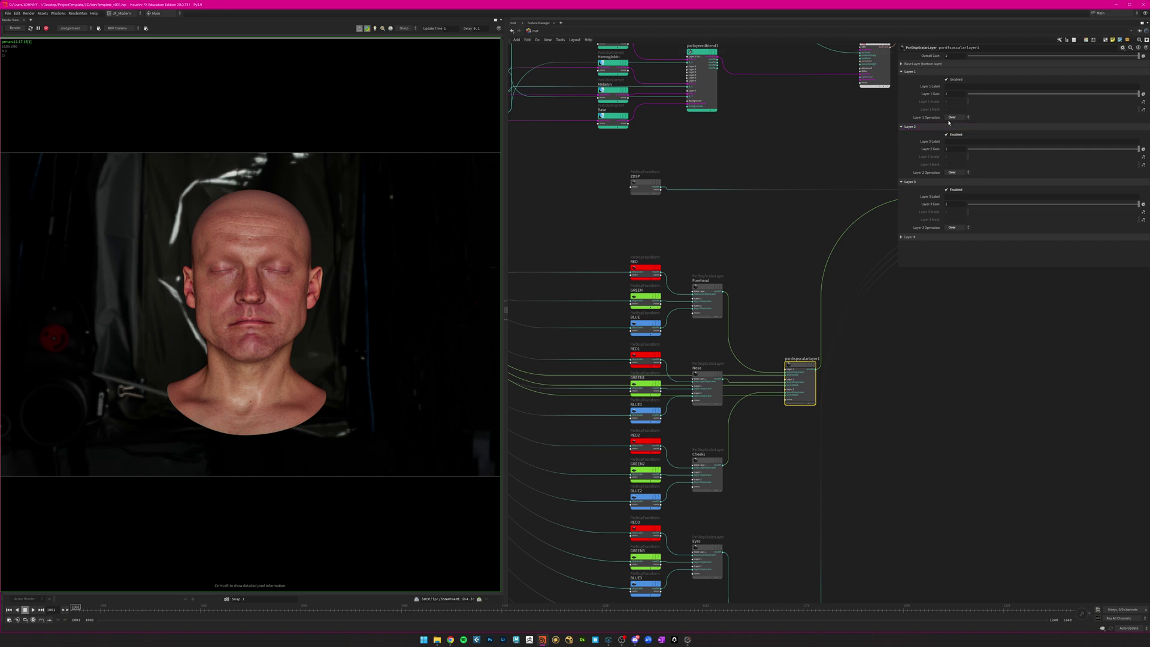
Trace the pxrdispscalarlayer1 output into pxrdispscalarlayer5 and examine that node's base layer and layer parameters.
scroll(952, 381, "down", 3)
middle_click_drag(951, 381, 834, 447)
scroll(907, 358, "up", 5)
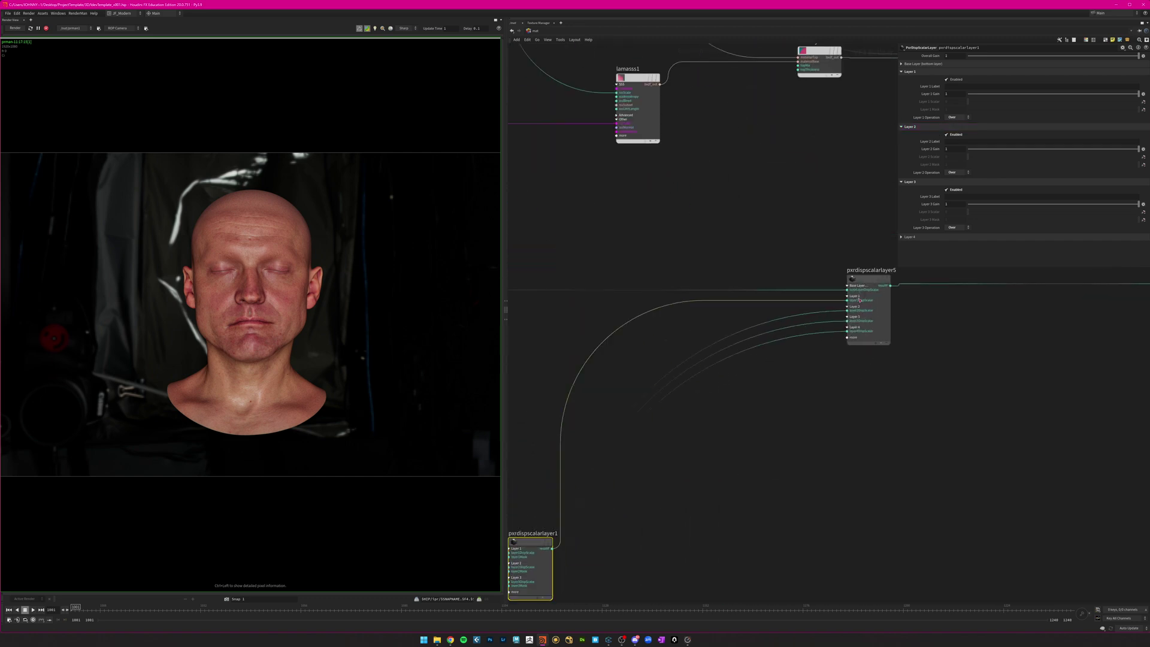
left_click_drag(862, 237, 873, 364)
scroll(850, 368, "down", 3)
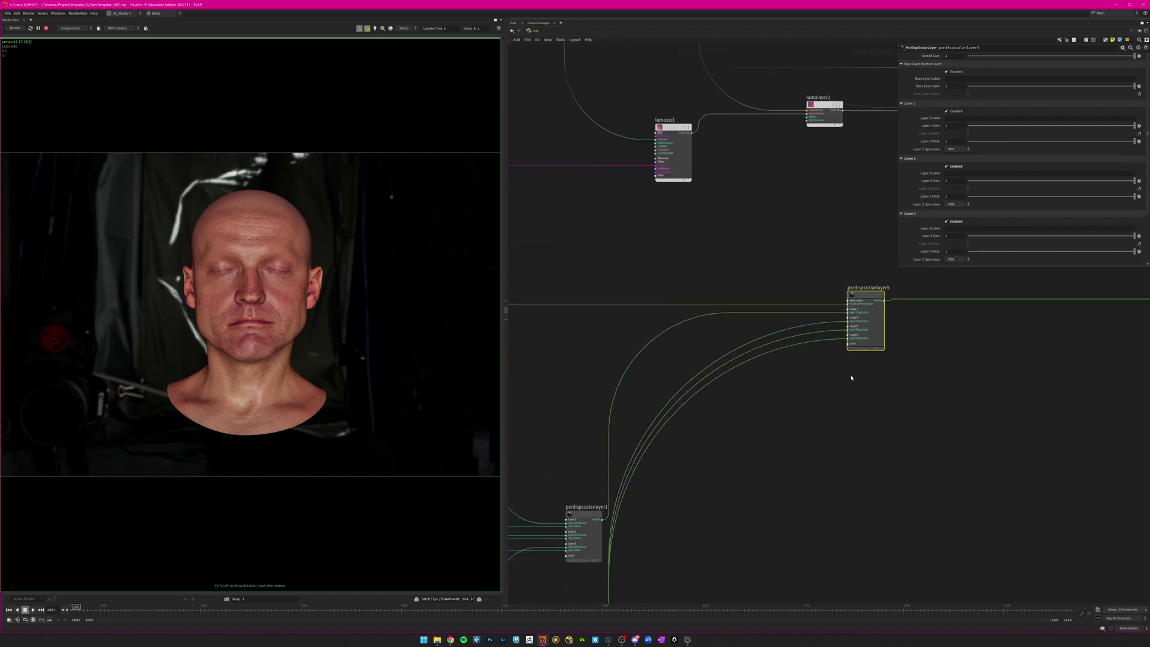
middle_click_drag(832, 469, 940, 511)
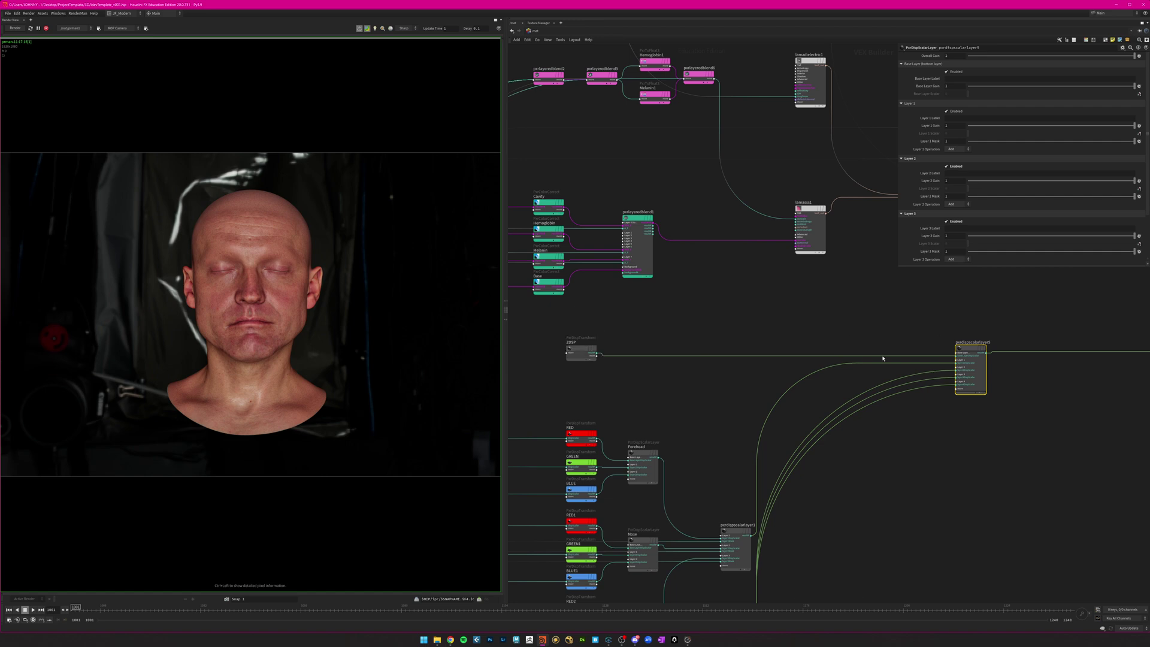
Examine the whole displacement network, from the final shader connections down through the grouped regional layers such as Neck_Front and Neck_Back.
scroll(588, 376, "down", 3)
scroll(752, 472, "down", 2)
scroll(751, 472, "down", 1)
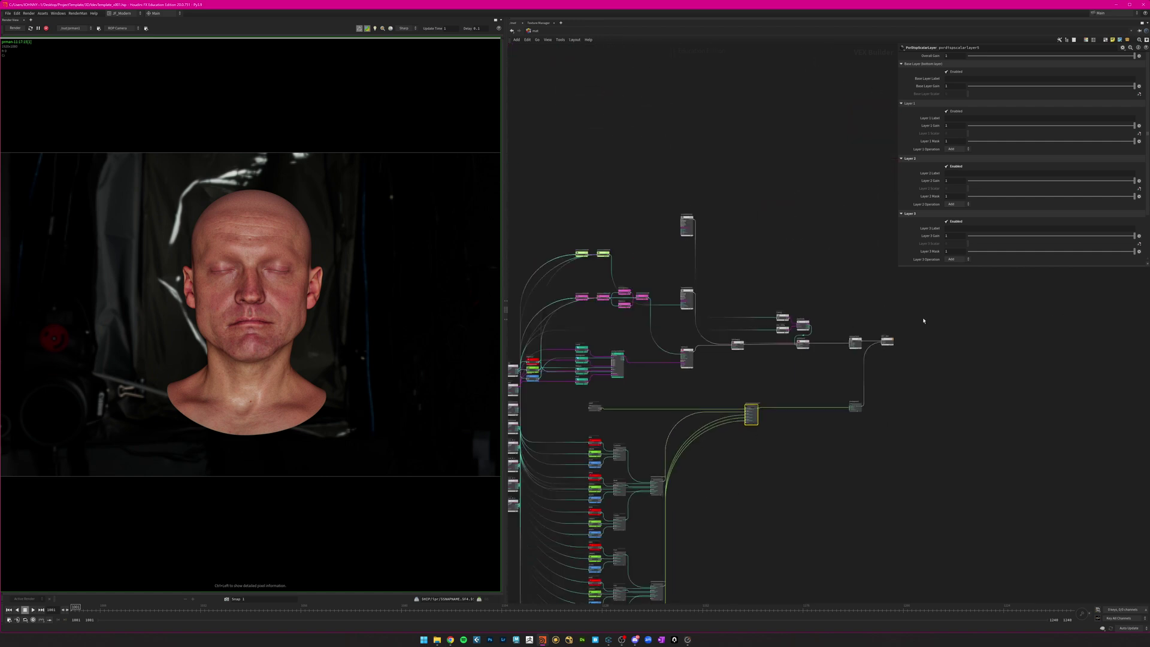
scroll(729, 502, "up", 1)
middle_click_drag(703, 511, 796, 209)
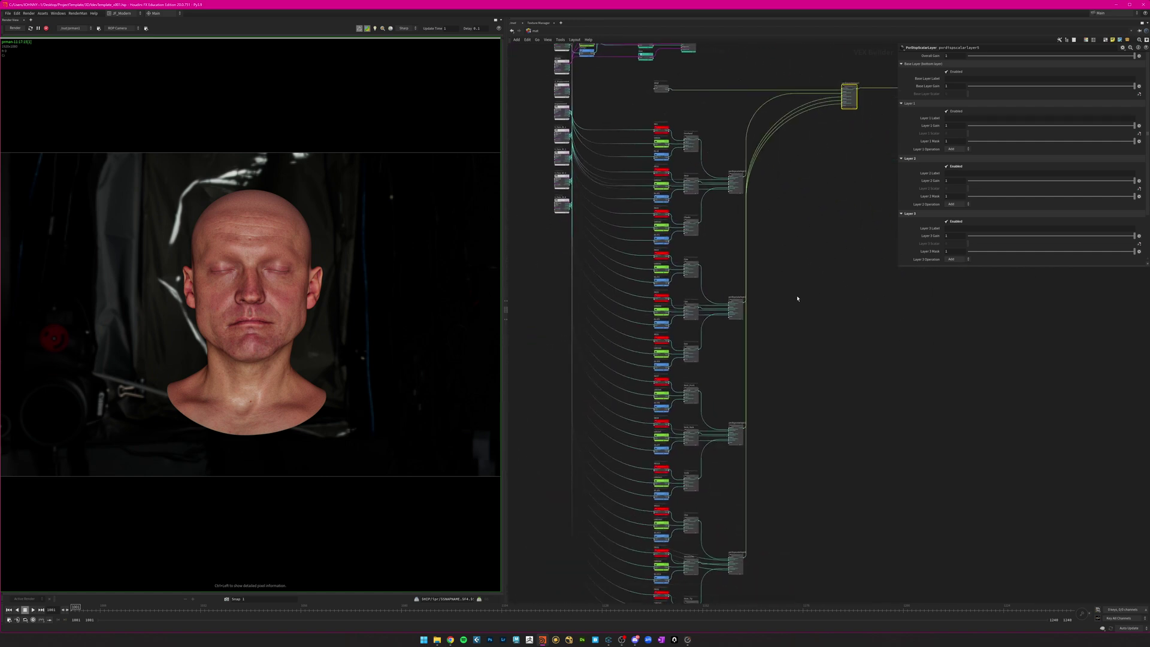
middle_click_drag(744, 384, 749, 308)
scroll(678, 334, "up", 6)
scroll(800, 258, "down", 6)
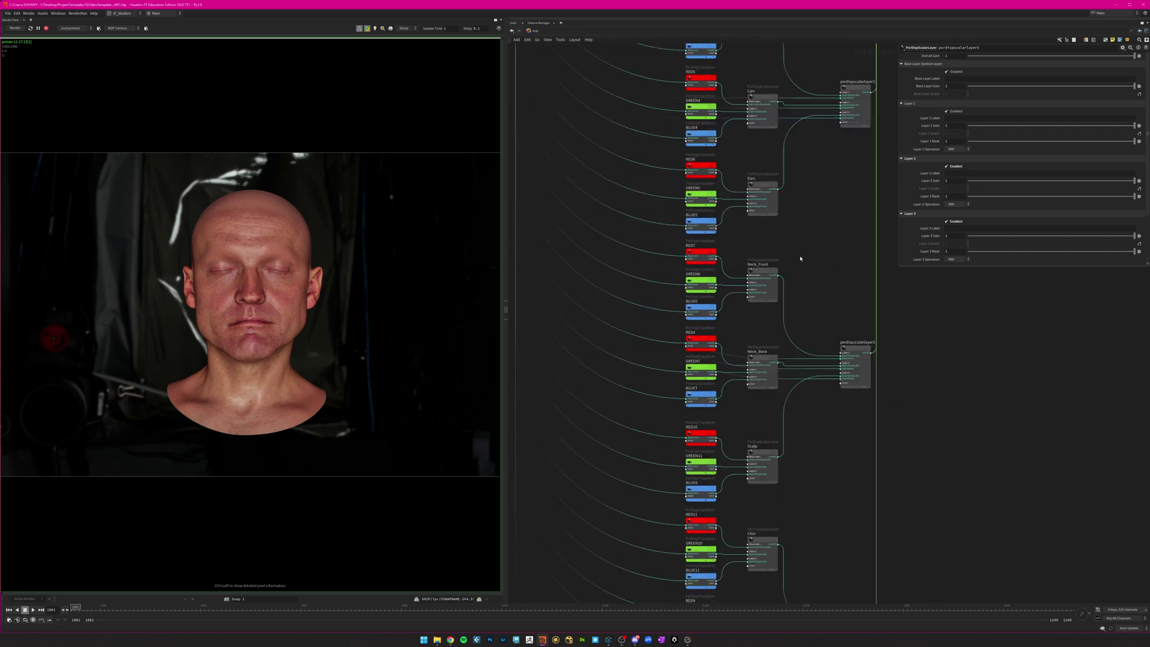
middle_click_drag(799, 264, 767, 444)
middle_click_drag(770, 189, 807, 454)
scroll(772, 323, "up", 5)
Examine the parameters of the lamasss1 subsurface node and the lamadielectric1 node that feed lamalayer2.
left_click_drag(886, 434, 791, 310)
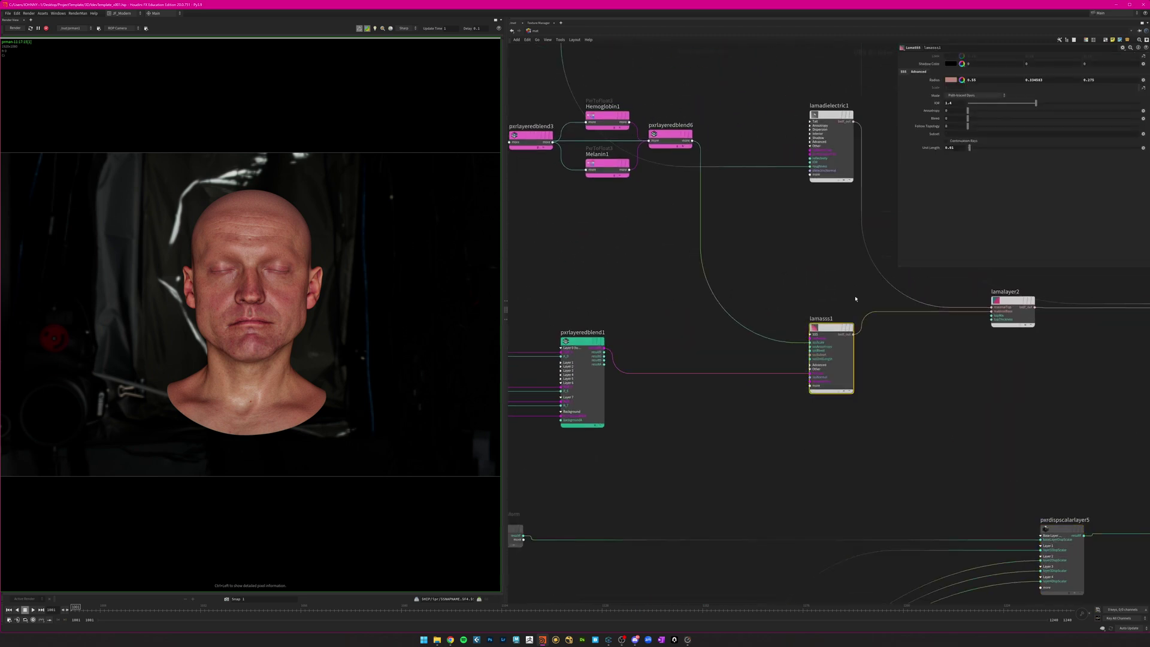
middle_click_drag(826, 179, 778, 280)
left_click(779, 280)
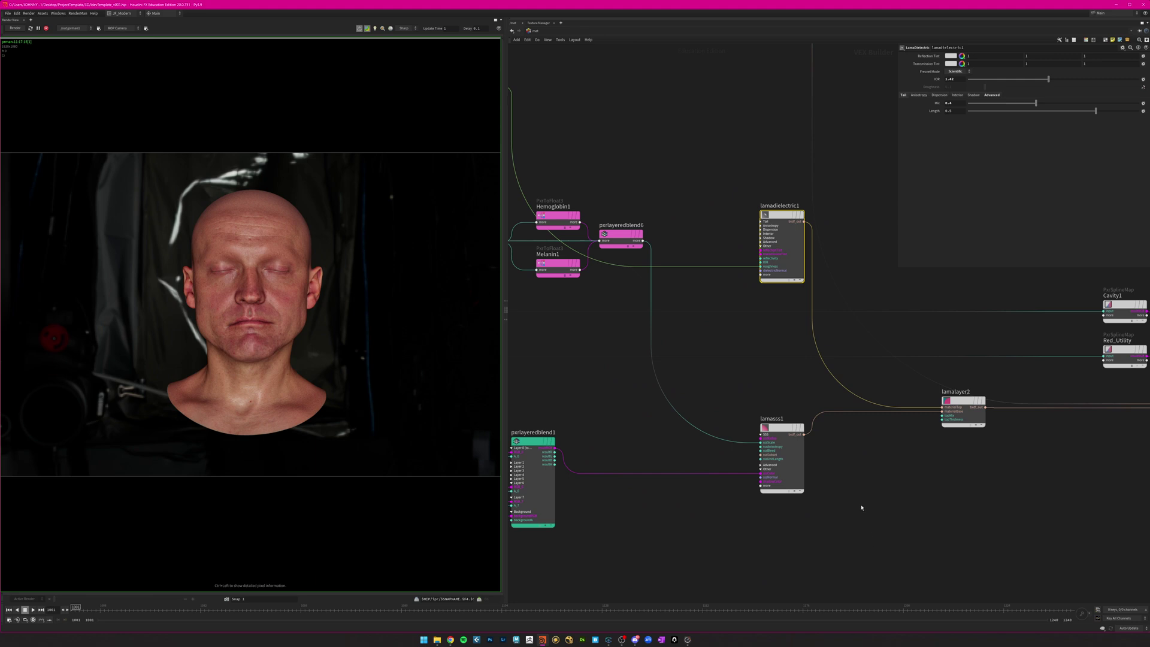
middle_click_drag(817, 539, 830, 504)
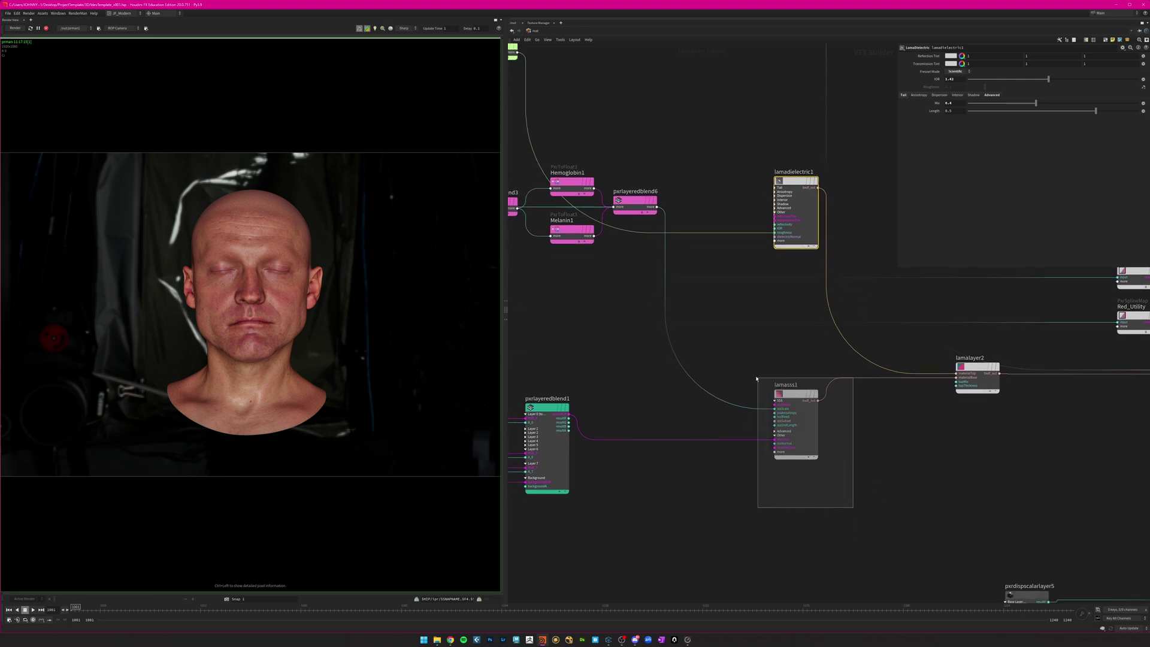
left_click(796, 425)
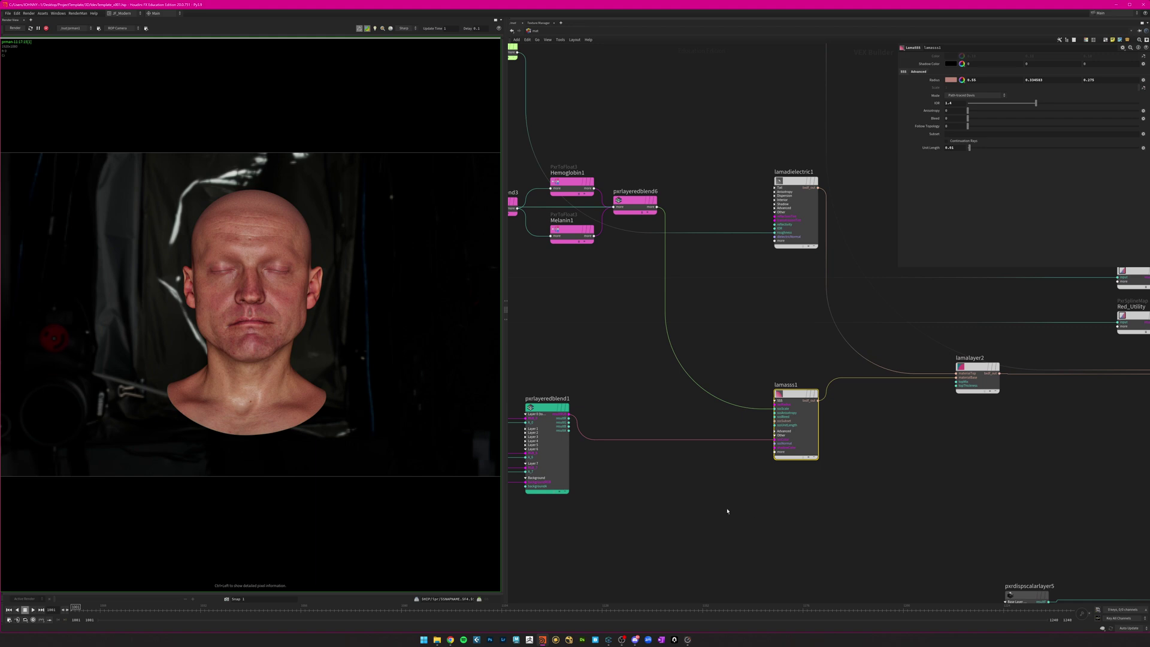
Trace the lamasss1 colour input back to pxrlayeredblend1 and examine that node's blend layers.
middle_click_drag(661, 508, 872, 472)
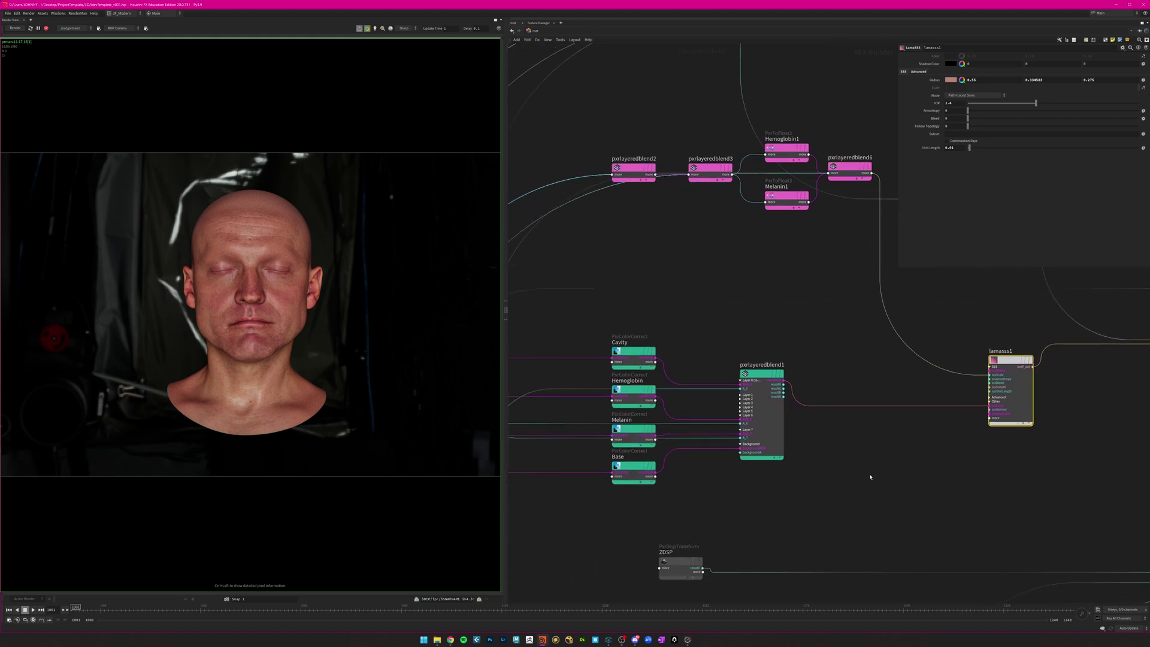
middle_click_drag(723, 521, 784, 550)
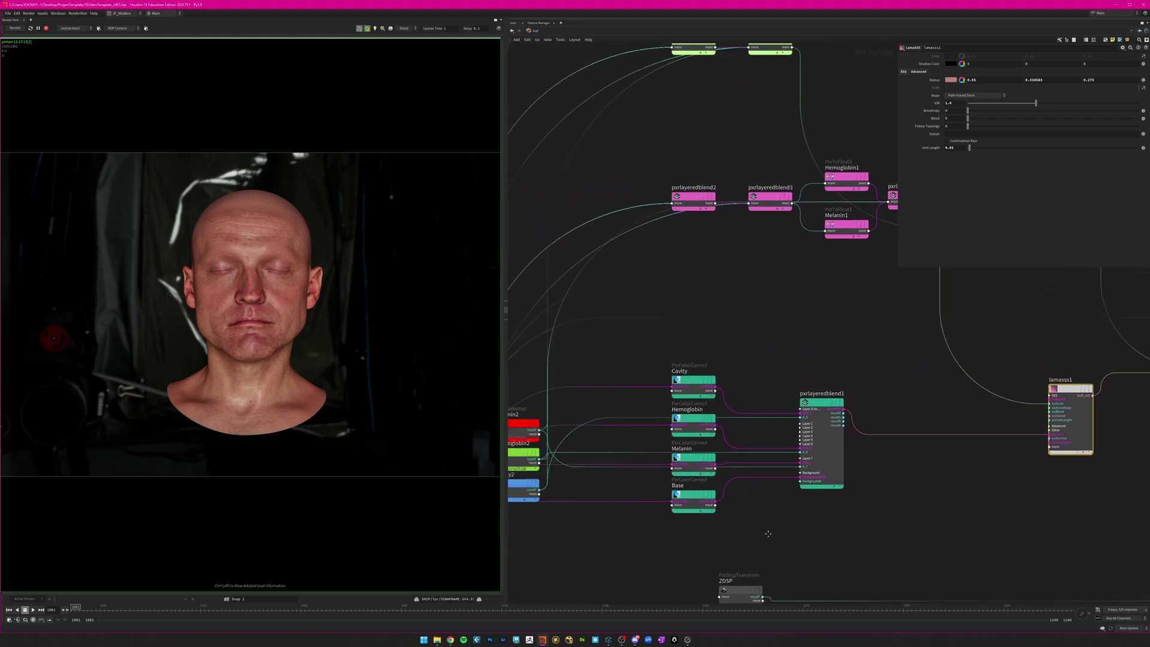
scroll(831, 522, "up", 2)
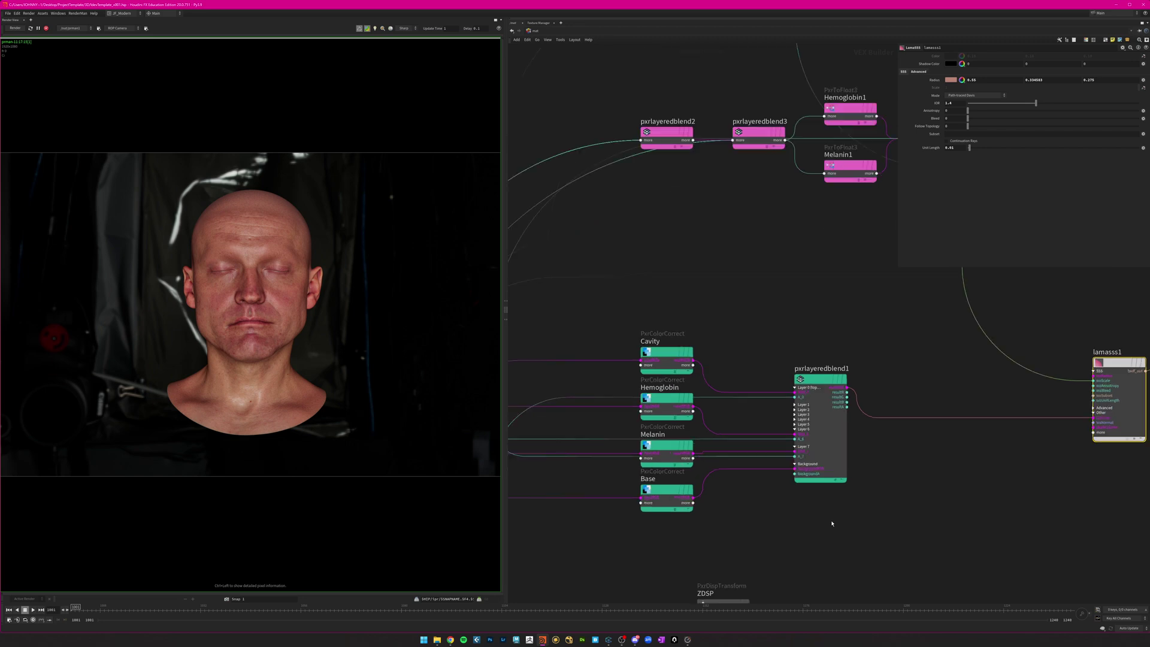
left_click_drag(865, 316, 757, 527)
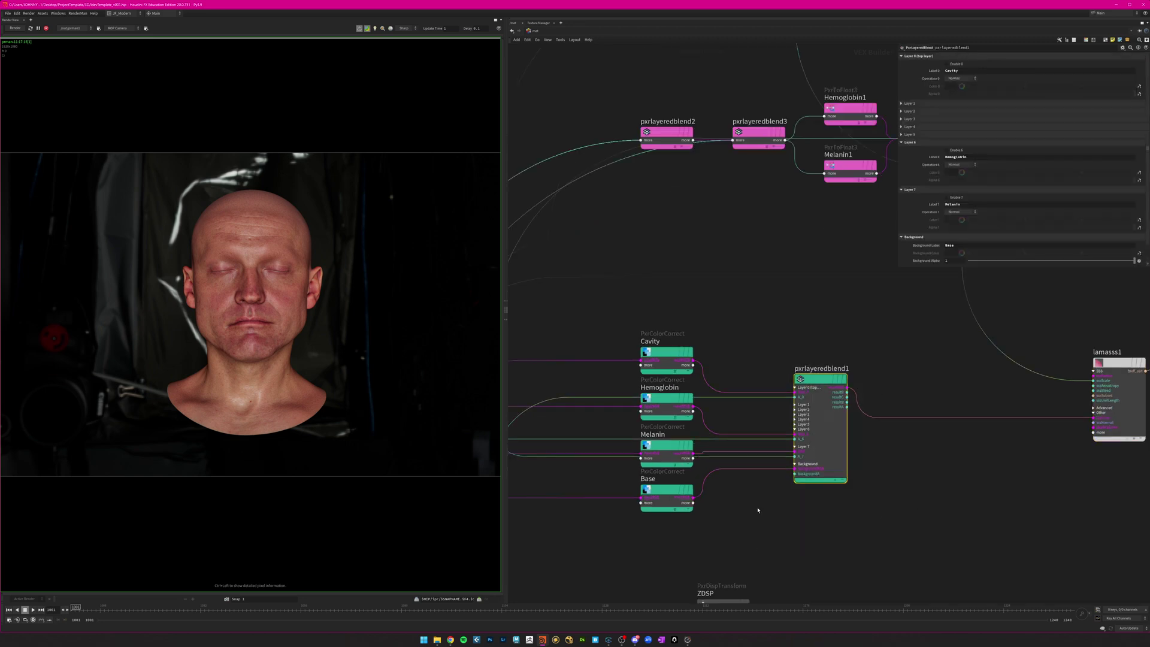
Trace the Cavity, Hemoglobin, Melanin and Base colour corrections back to the spline maps and the Utility and Albedo textures.
middle_click_drag(614, 524, 754, 476)
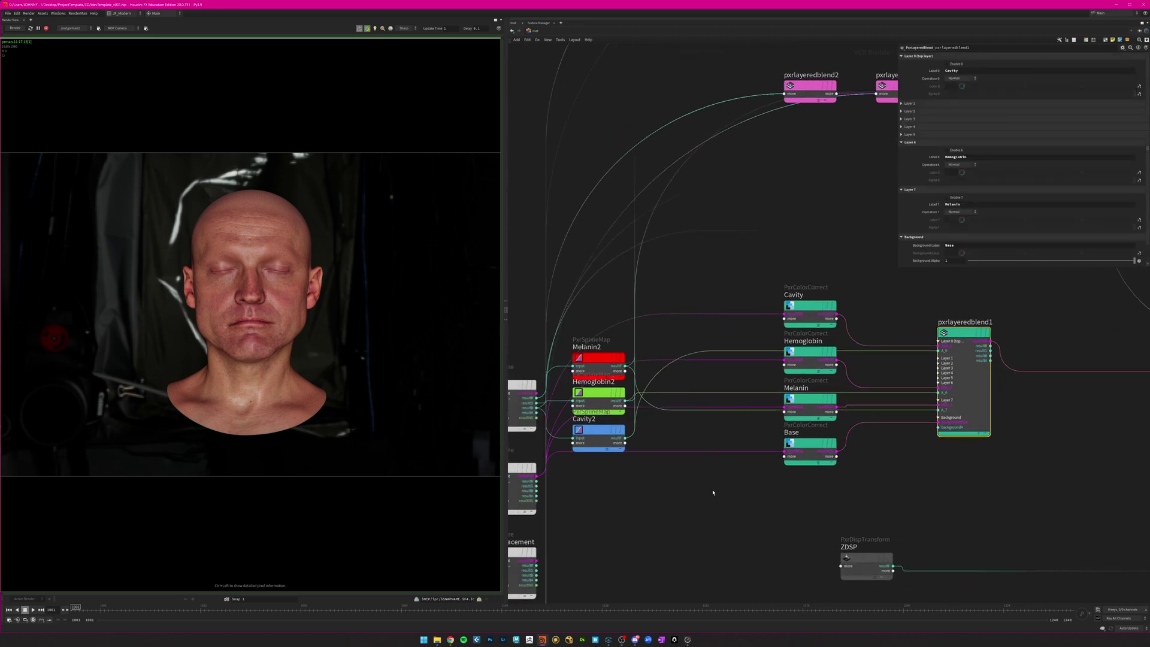
scroll(710, 493, "down", 2)
scroll(713, 491, "up", 2)
mouse_move(804, 442)
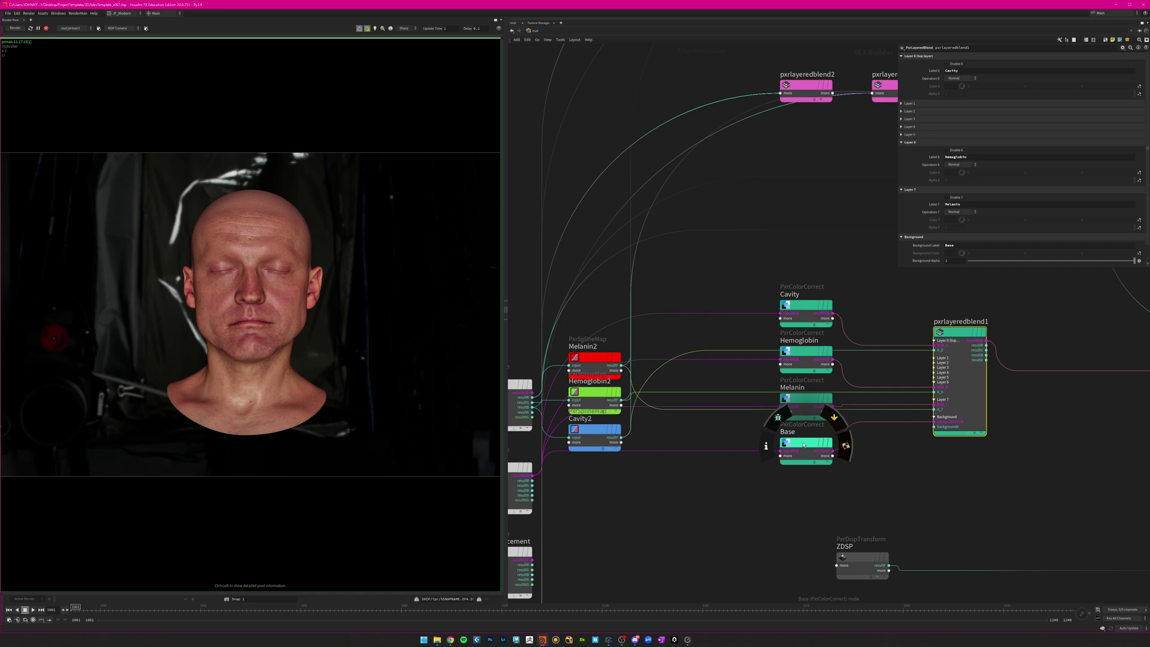
middle_click_drag(734, 500, 777, 524)
mouse_move(549, 405)
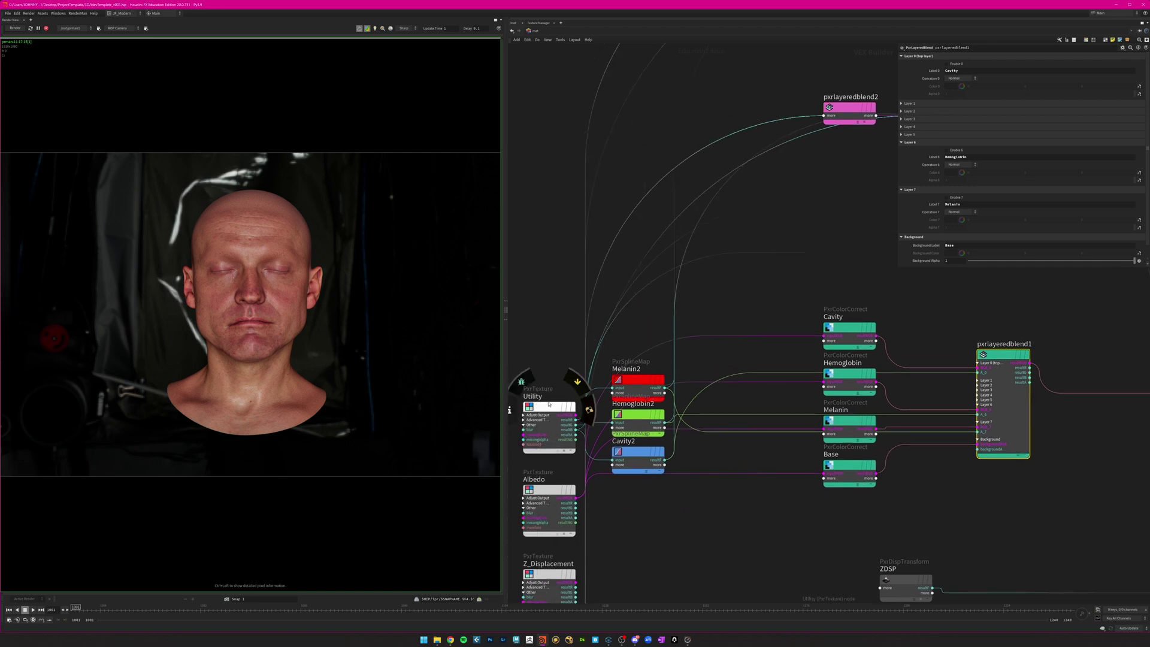
mouse_move(842, 424)
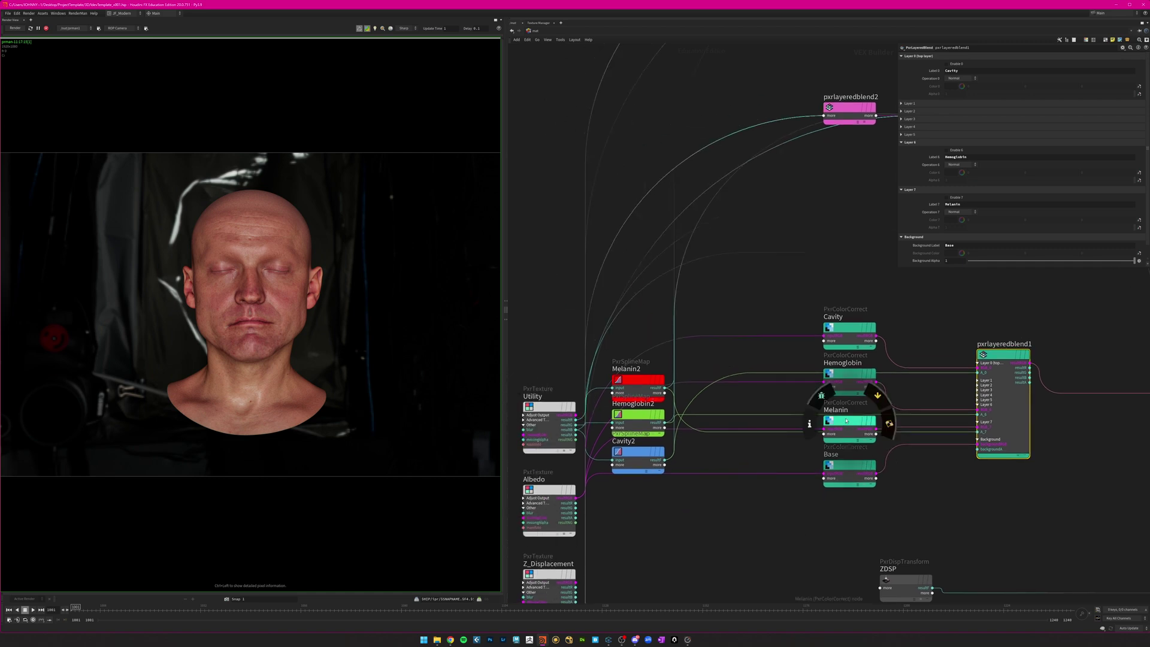
middle_click_drag(927, 469, 875, 458)
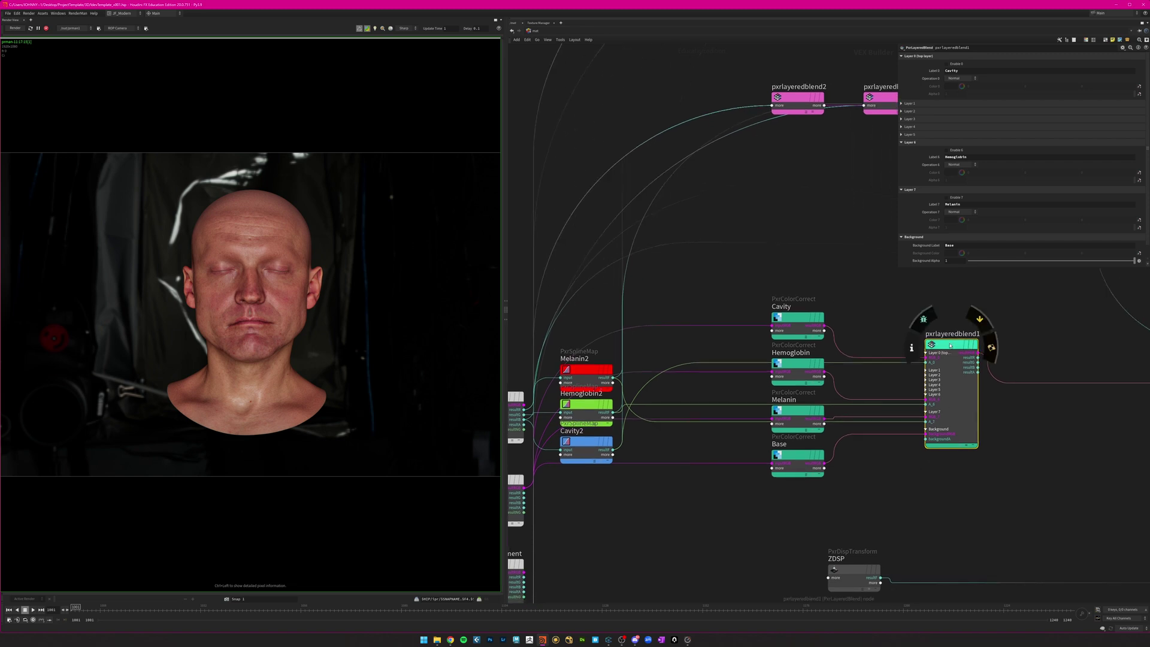
Enlarge the parameter pane of pxrlayeredblend1 and examine the Layer 6 label, Hemoglobin.
middle_click_drag(1042, 355, 844, 320)
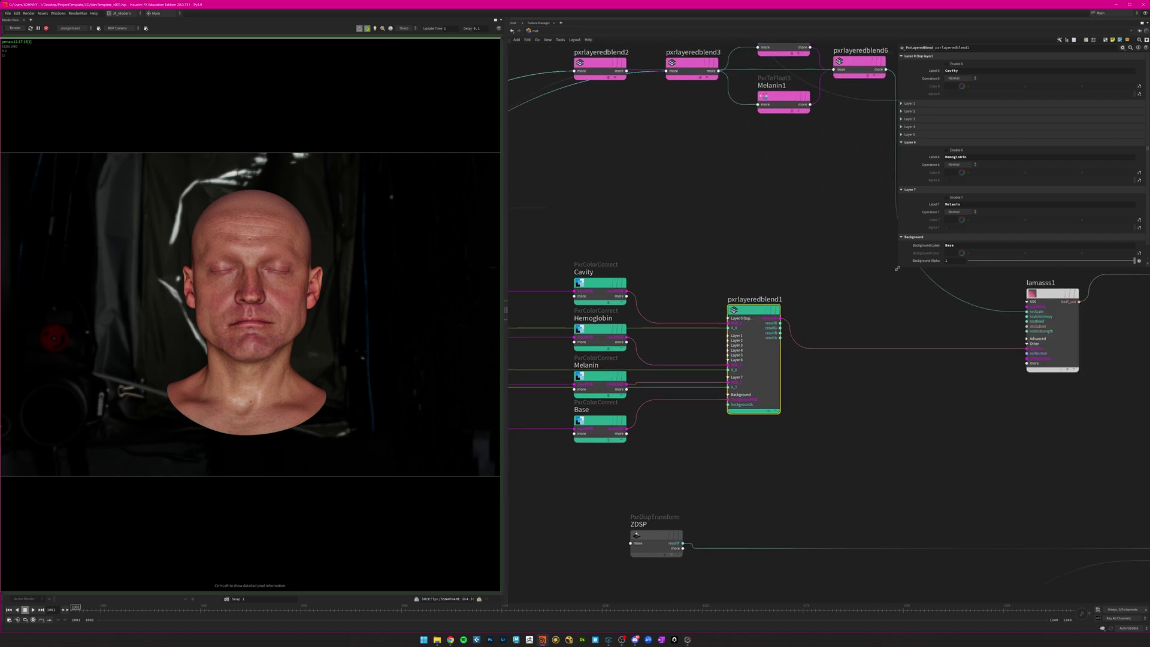
left_click_drag(897, 269, 882, 361)
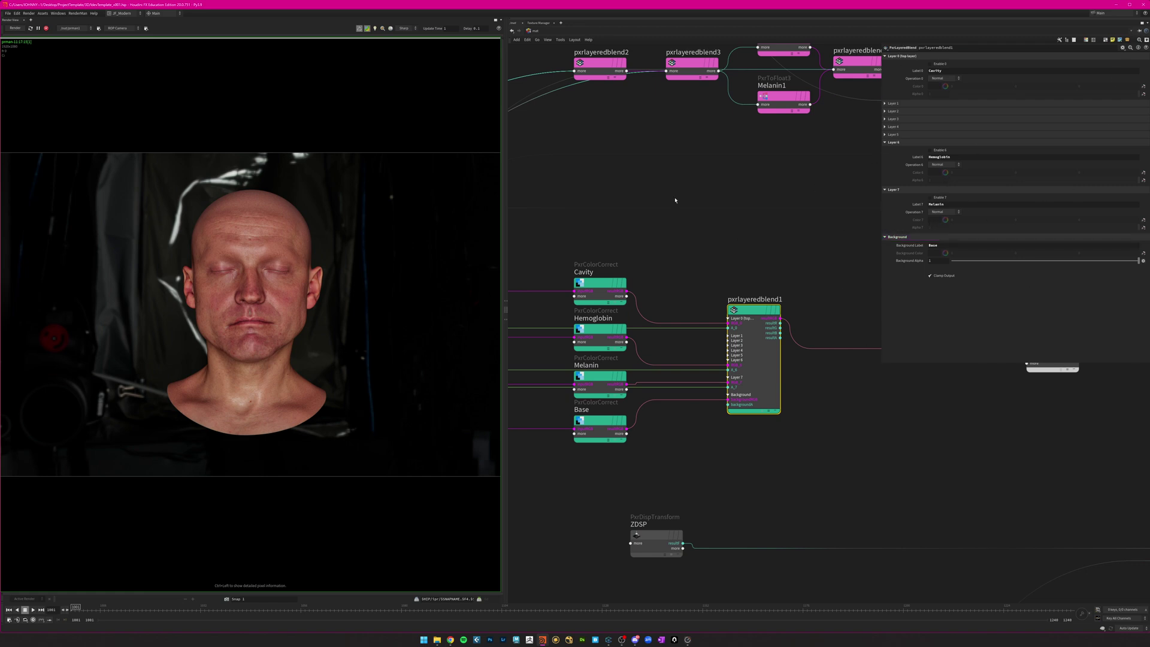
double_click(955, 156)
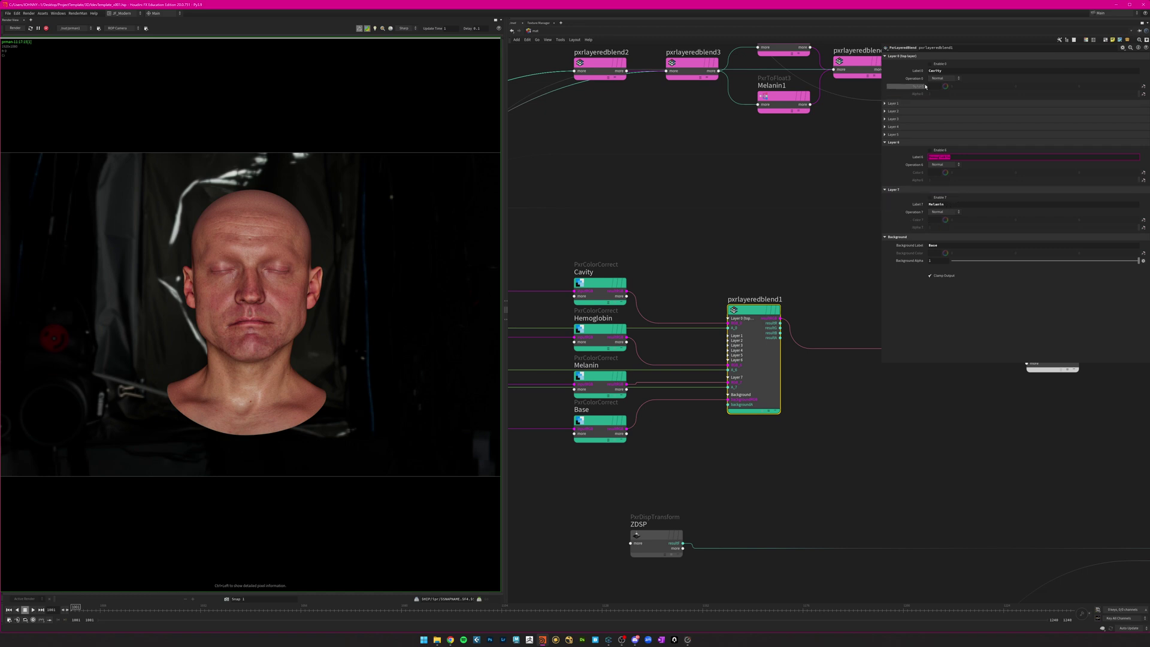
Compare the layer settings of pxrlayeredblend1 with its incoming colour correction connections and the neighbouring Hemoglobin1 and Melanin1 nodes.
middle_click_drag(790, 51, 783, 73)
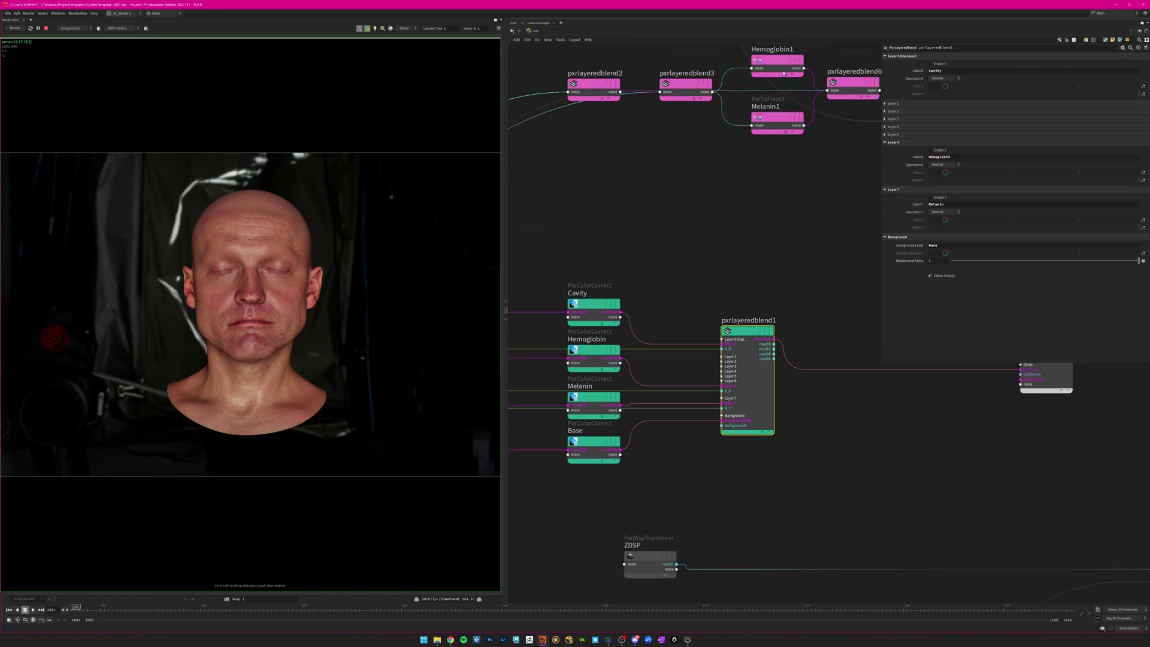
middle_click_drag(751, 229, 732, 225)
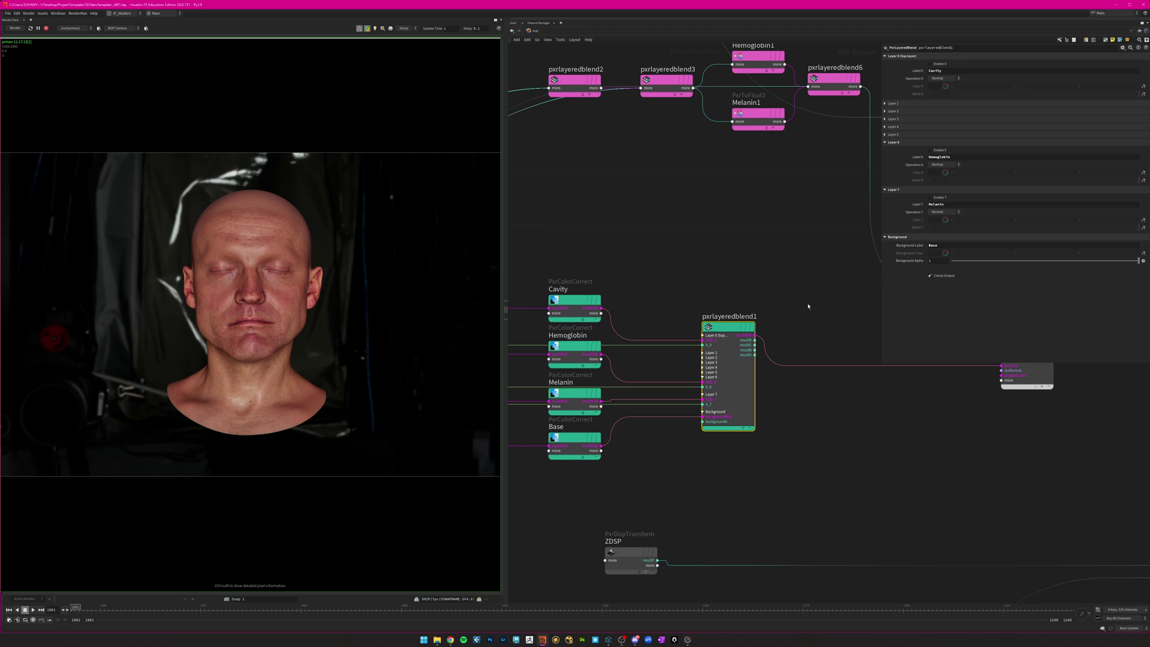
middle_click_drag(761, 310, 788, 307)
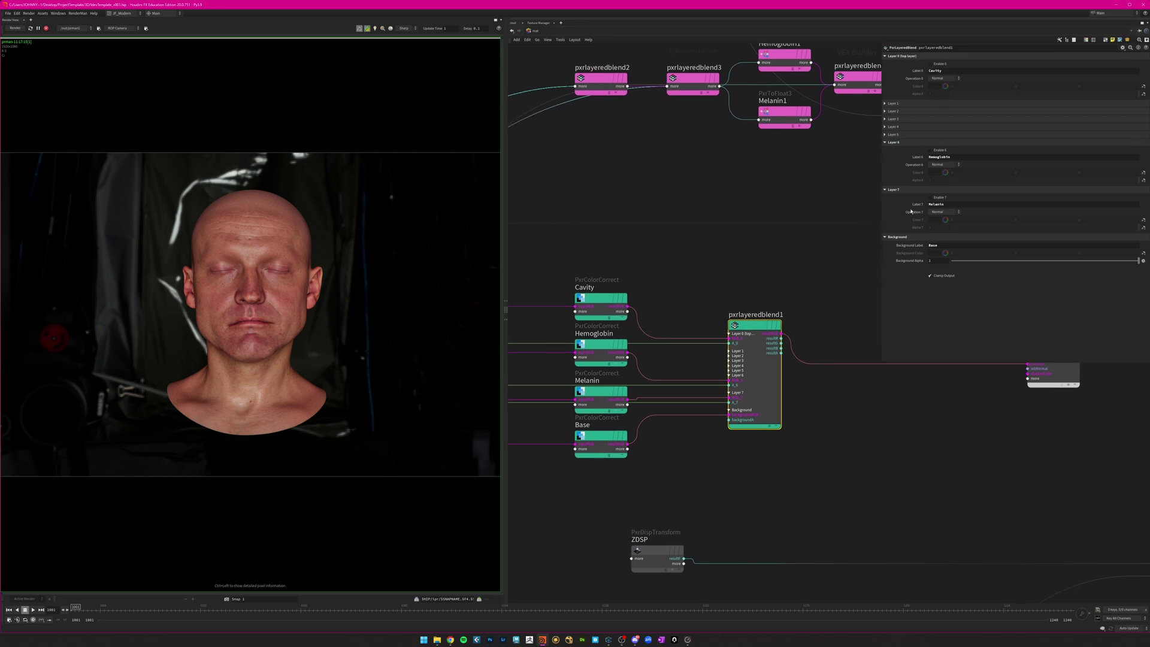
middle_click_drag(806, 262, 807, 285)
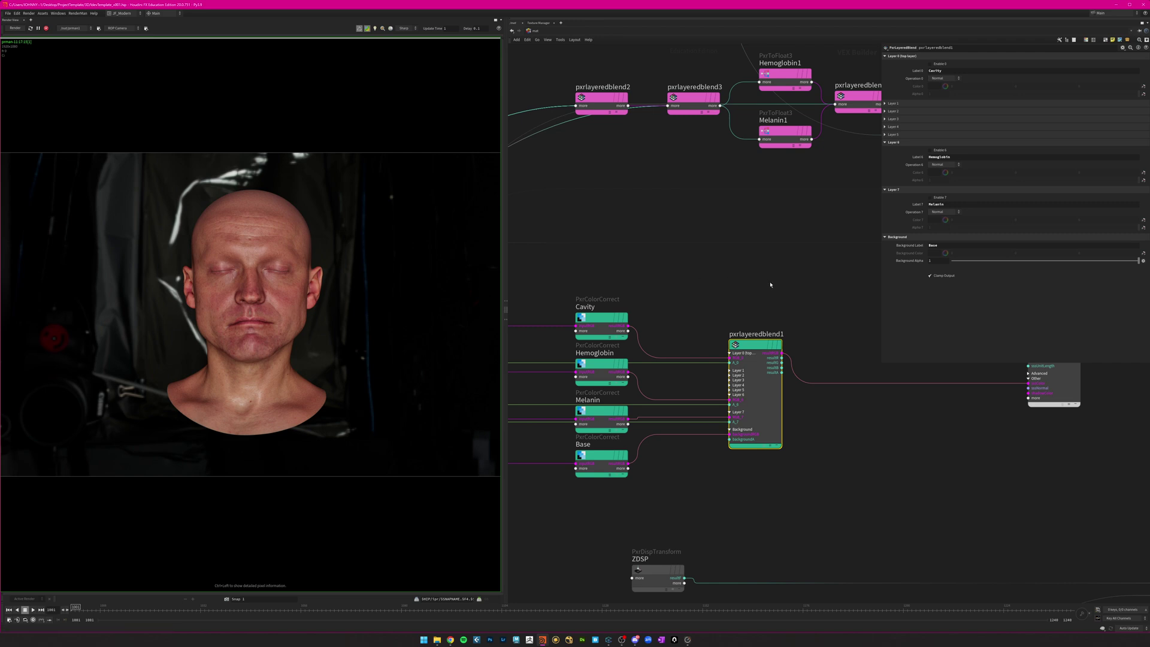
scroll(798, 322, "down", 5)
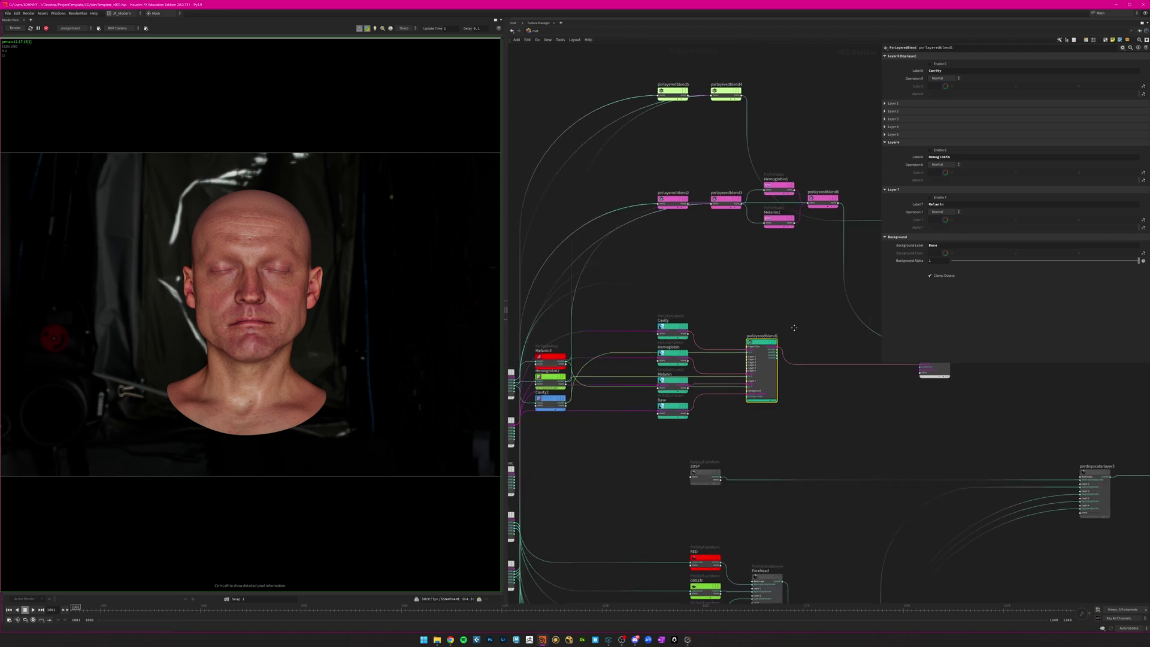
scroll(713, 397, "up", 8)
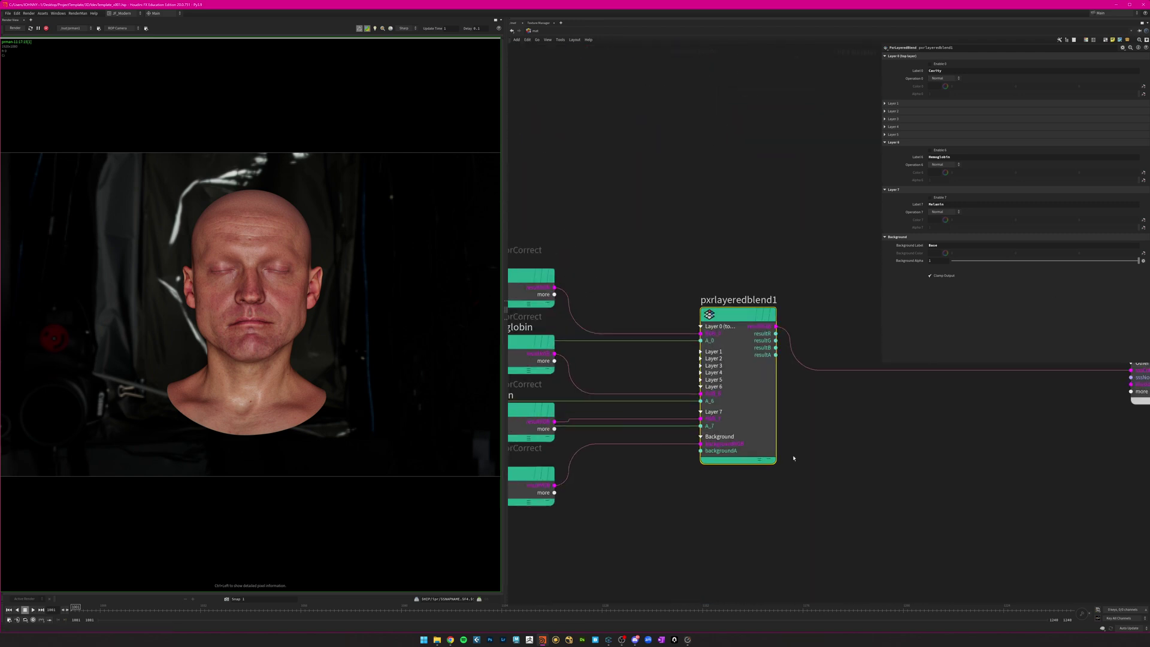
Reduce the parameter pane's size and select the magenta node group from pxrlayeredblend2 to pxrlayeredblend6.
scroll(614, 381, "up", 1)
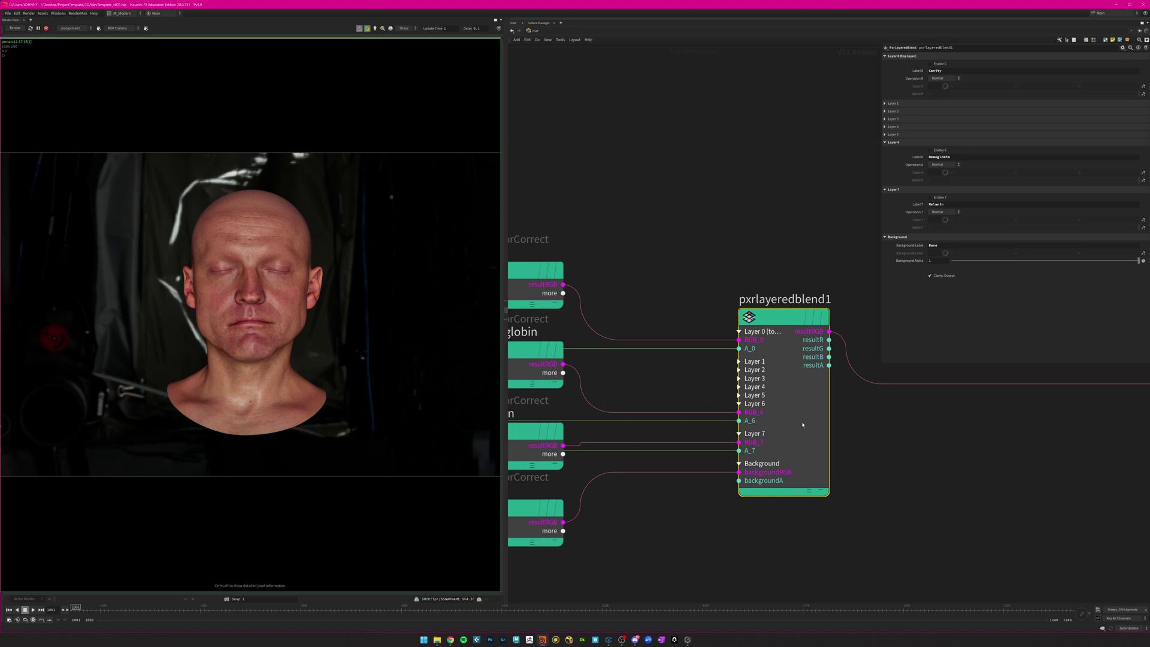
scroll(811, 431, "down", 2)
scroll(843, 486, "down", 3)
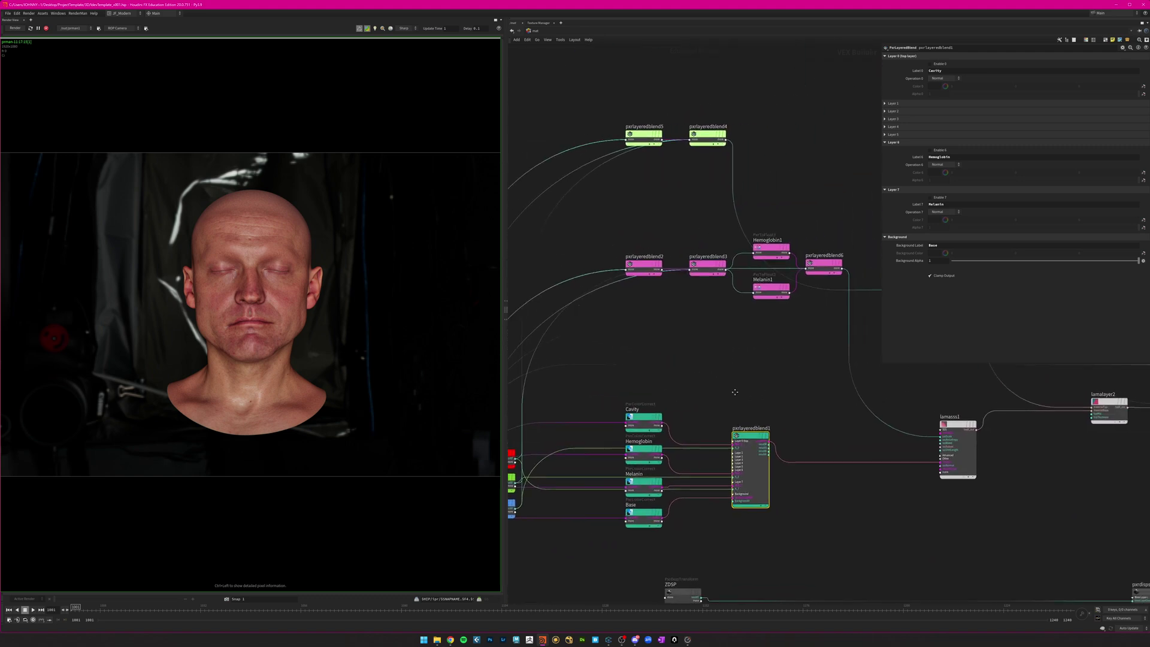
left_click_drag(883, 363, 939, 329)
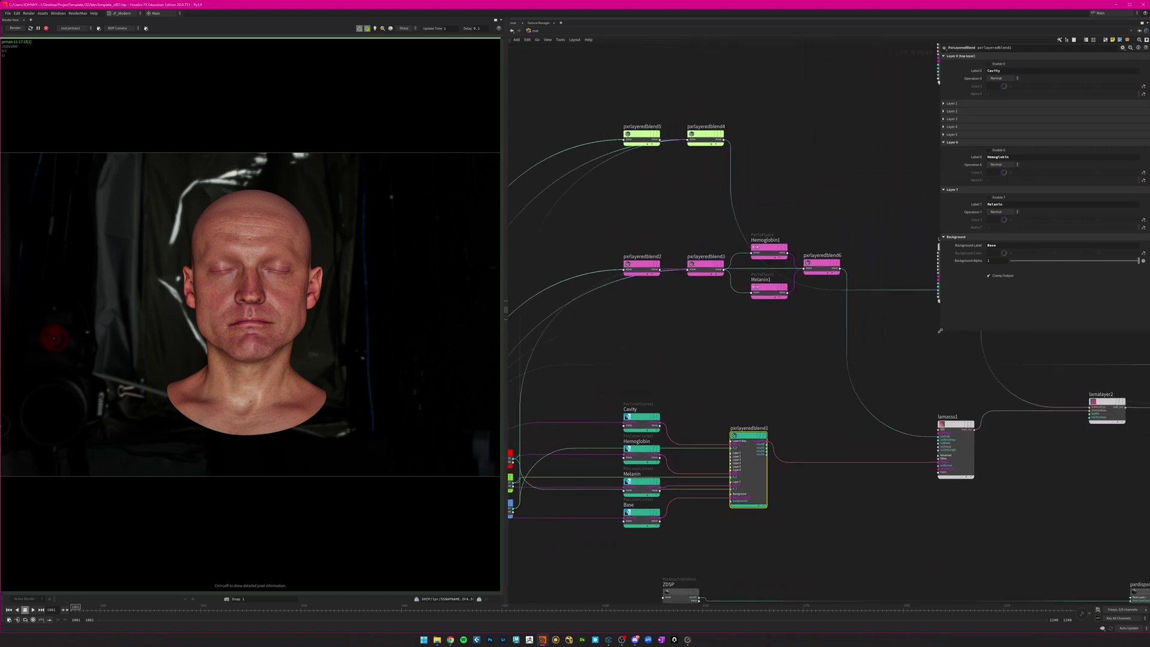
middle_click_drag(722, 340, 651, 362)
scroll(767, 369, "up", 2)
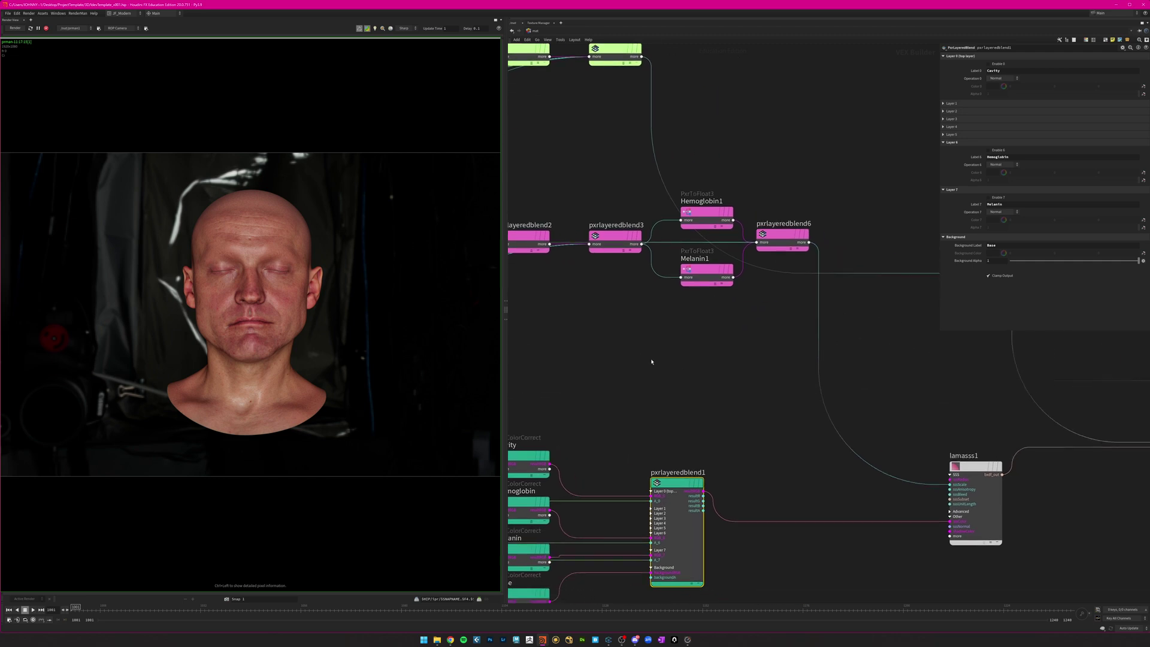
scroll(801, 171, "down", 2)
left_click_drag(832, 174, 544, 277)
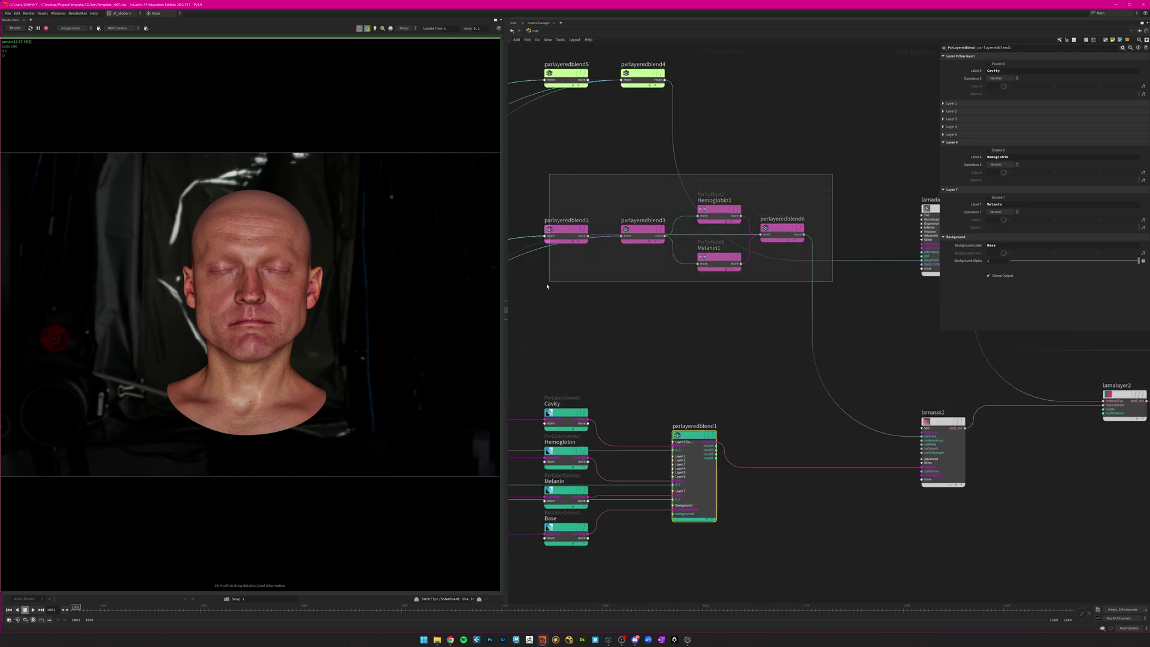
scroll(783, 285, "up", 2)
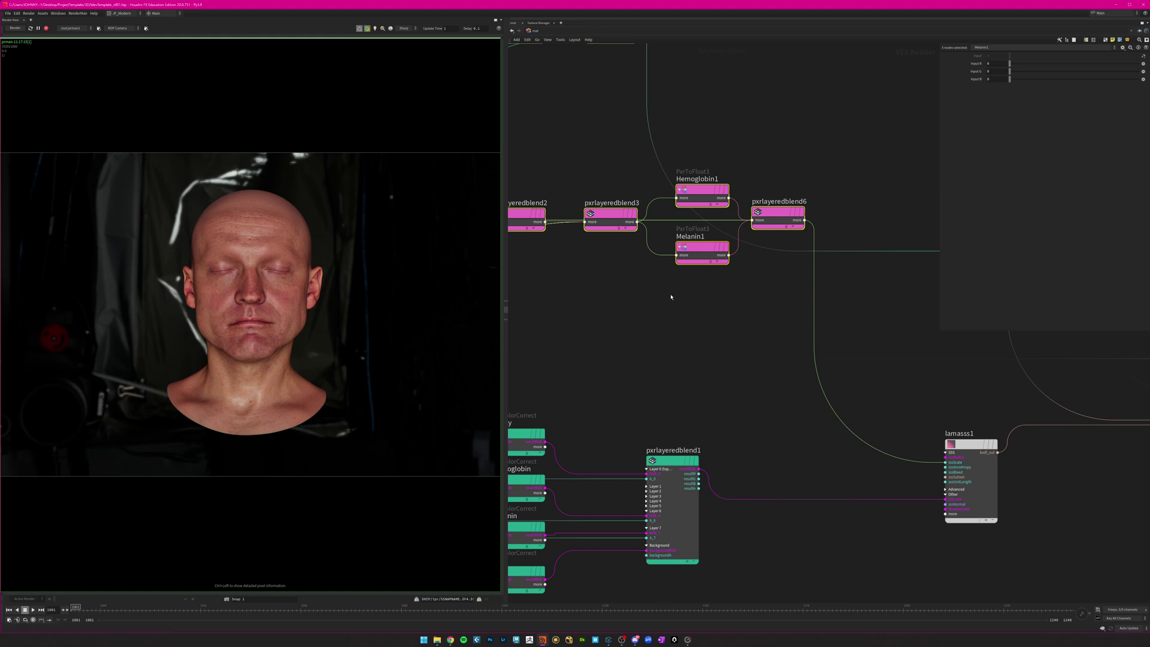
Select pxrlayeredblend2, expand its connectors and examine the region layers with their incoming alpha connections.
middle_click_drag(521, 243, 637, 257)
left_click(633, 228)
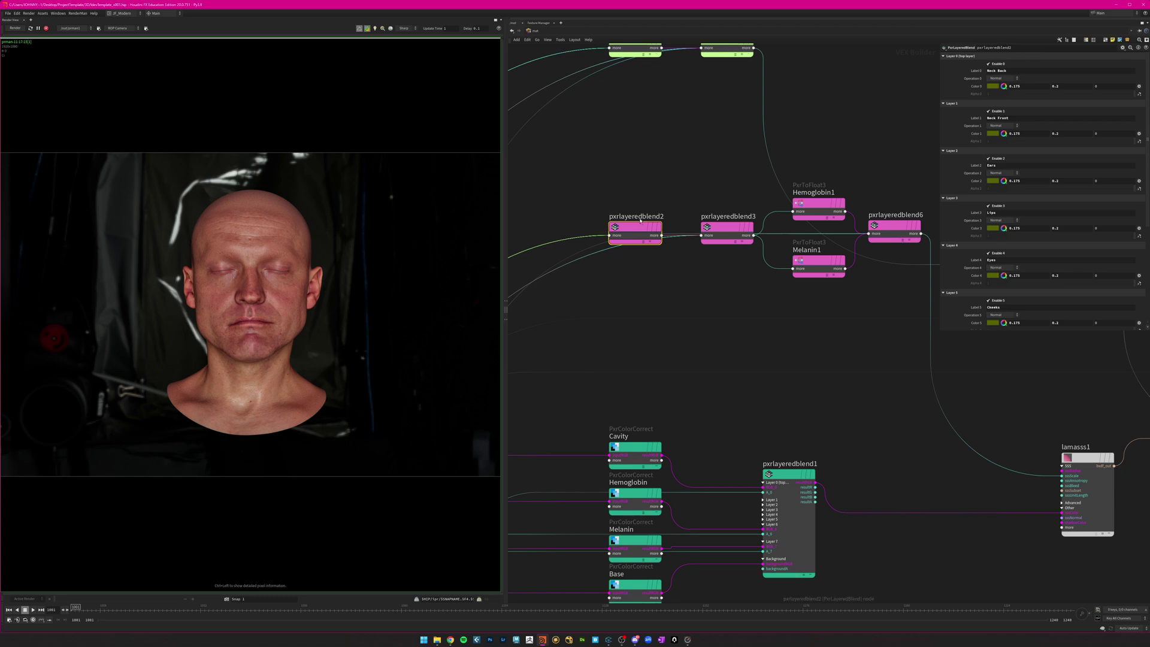
left_click(645, 242)
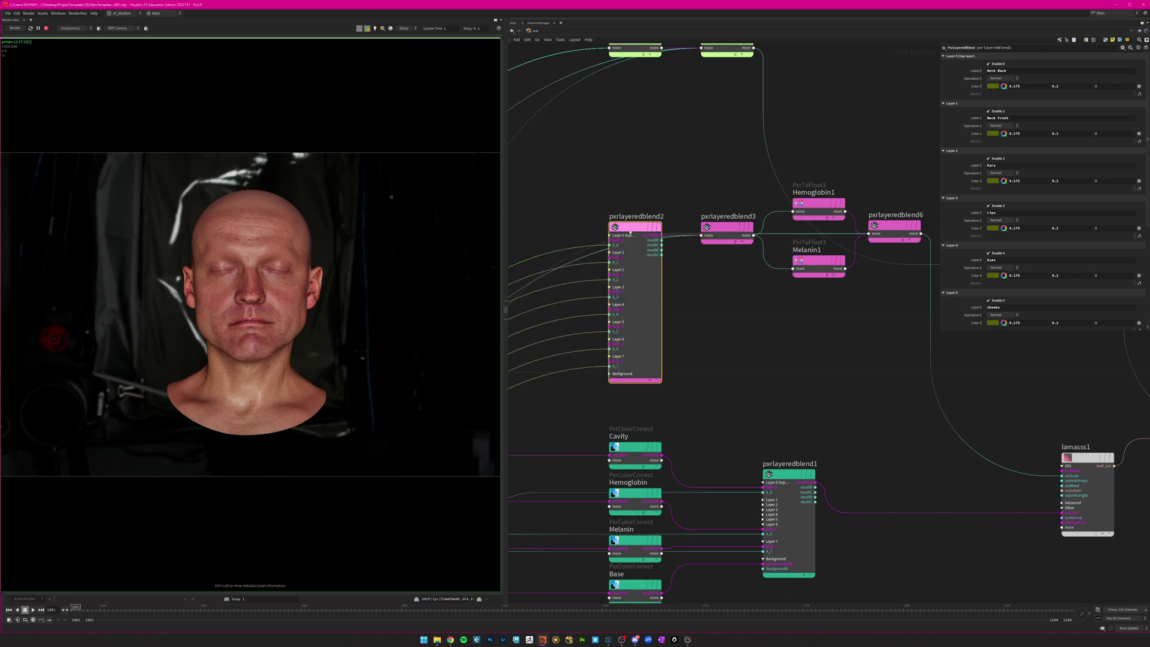
mouse_move(634, 227)
middle_click_drag(561, 312, 619, 296)
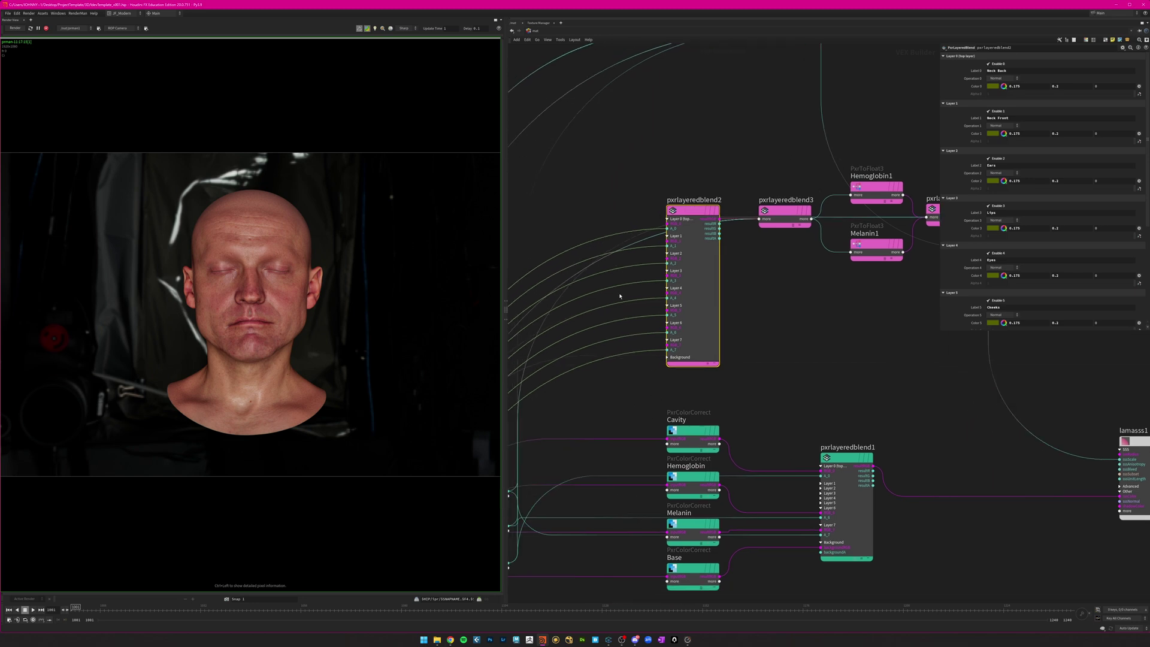
key("h")
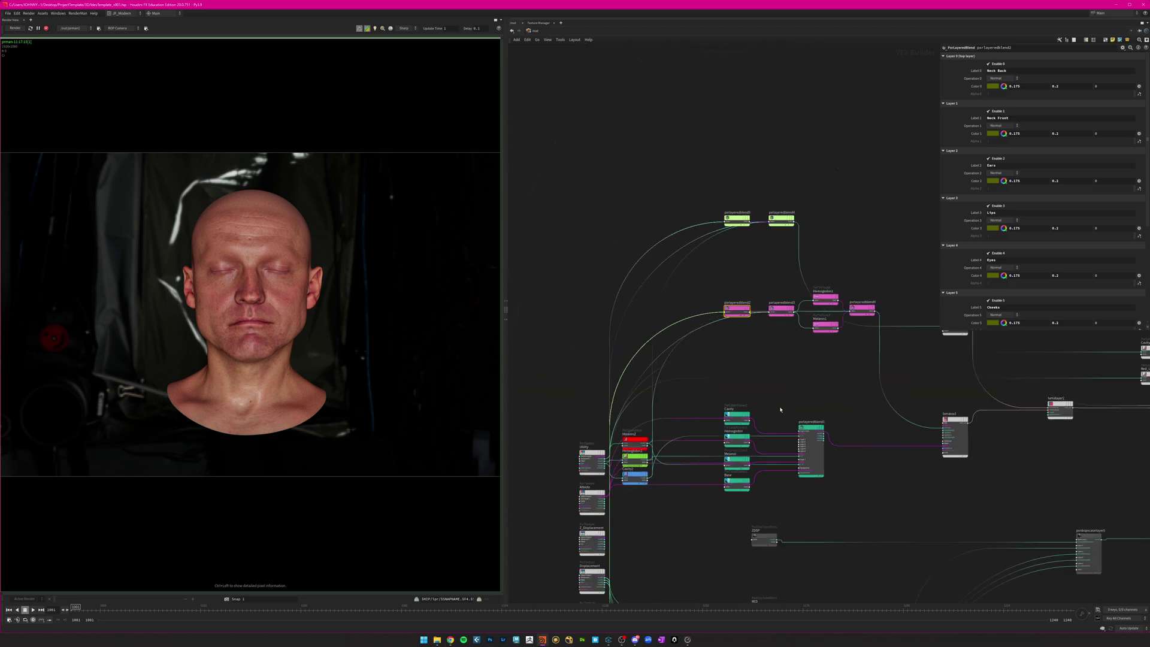
Select the four face ID texture nodes and trace their outputs to the magenta and green layered blend nodes.
scroll(603, 400, "up", 3)
left_click_drag(593, 325, 684, 563)
scroll(690, 562, "down", 3)
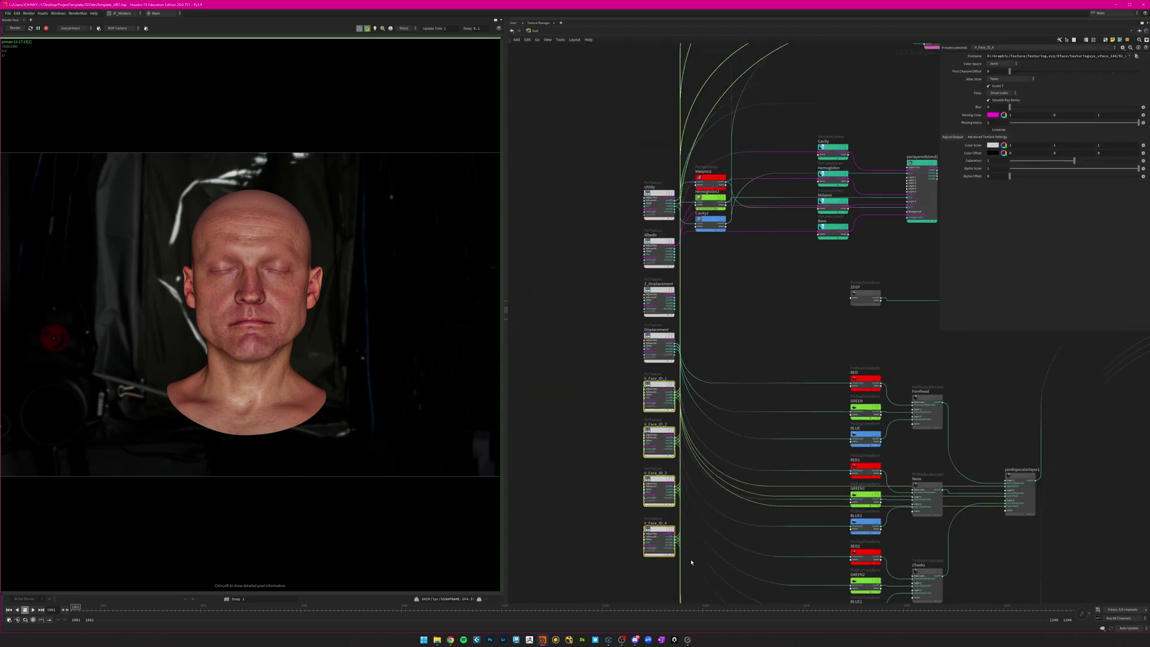
middle_click_drag(753, 411, 687, 345)
middle_click_drag(777, 272, 757, 343)
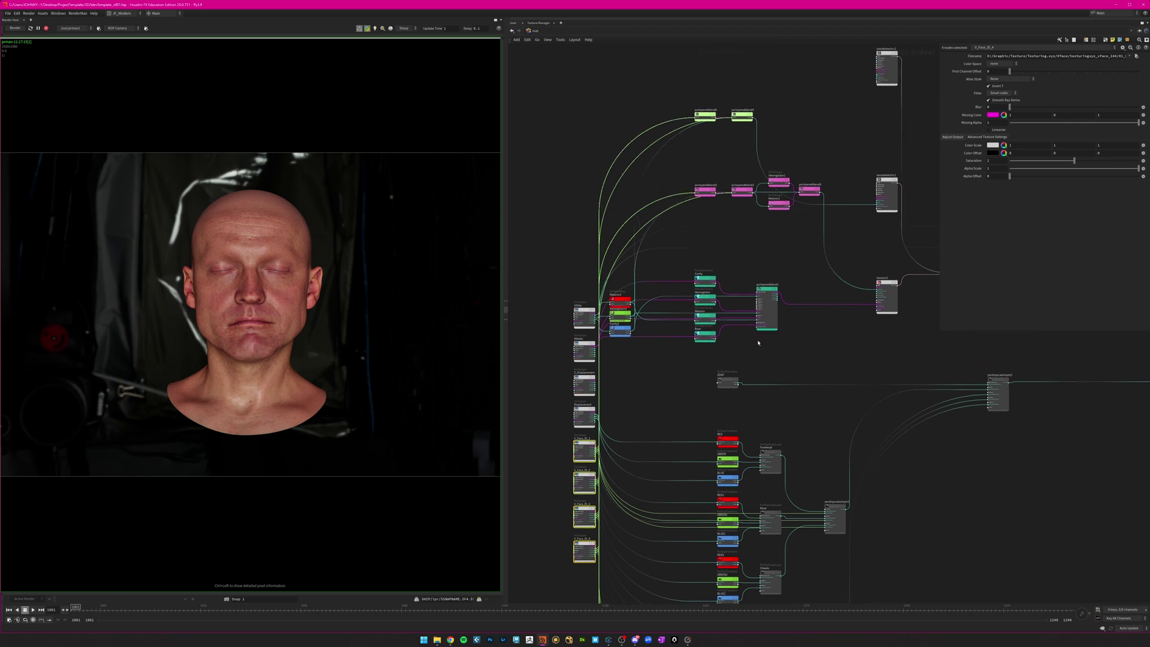
scroll(677, 205, "up", 3)
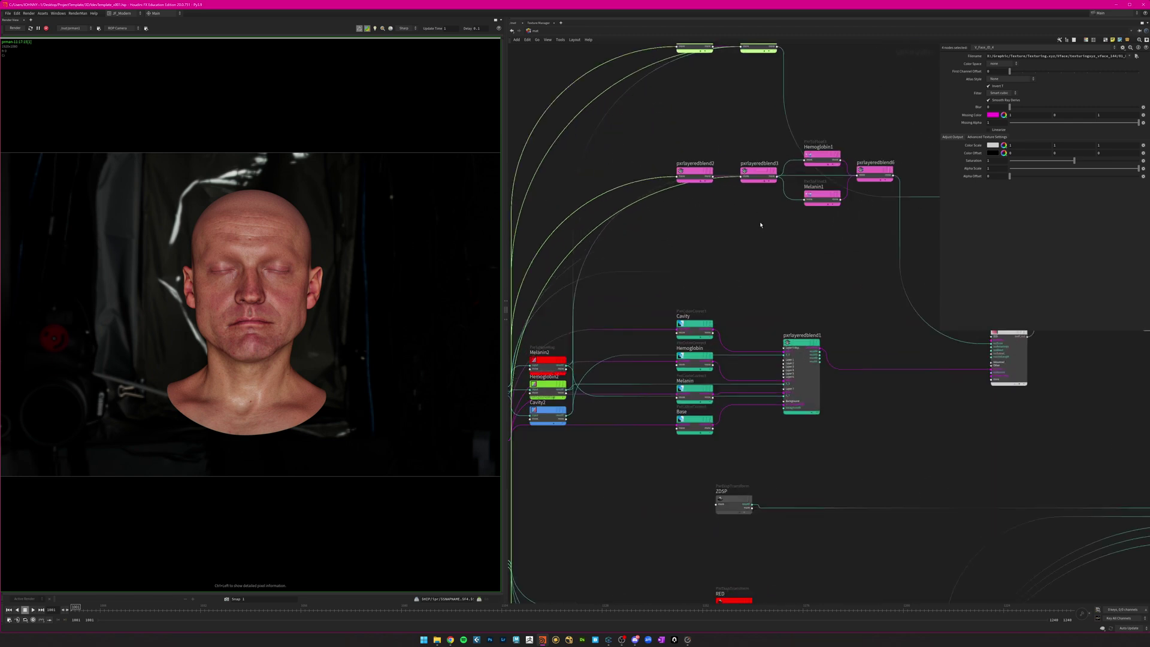
Compare the region labels and layer colours of pxrlayeredblend2 and pxrlayeredblend3, and review their surrounding connections.
left_click(656, 189)
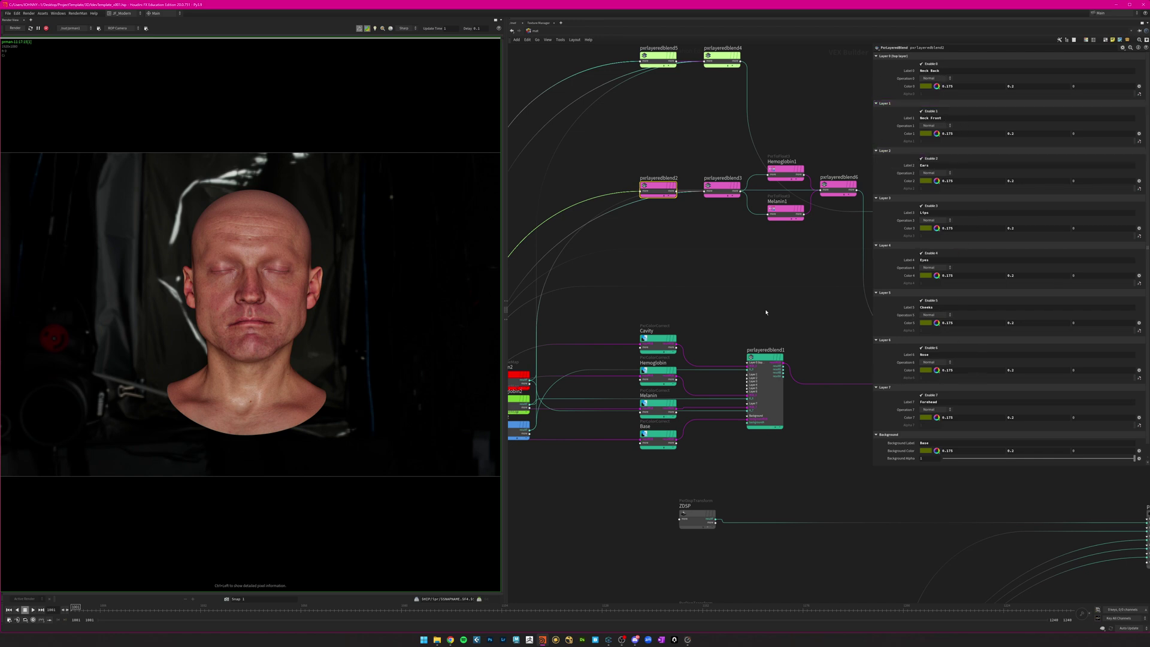
left_click(721, 185)
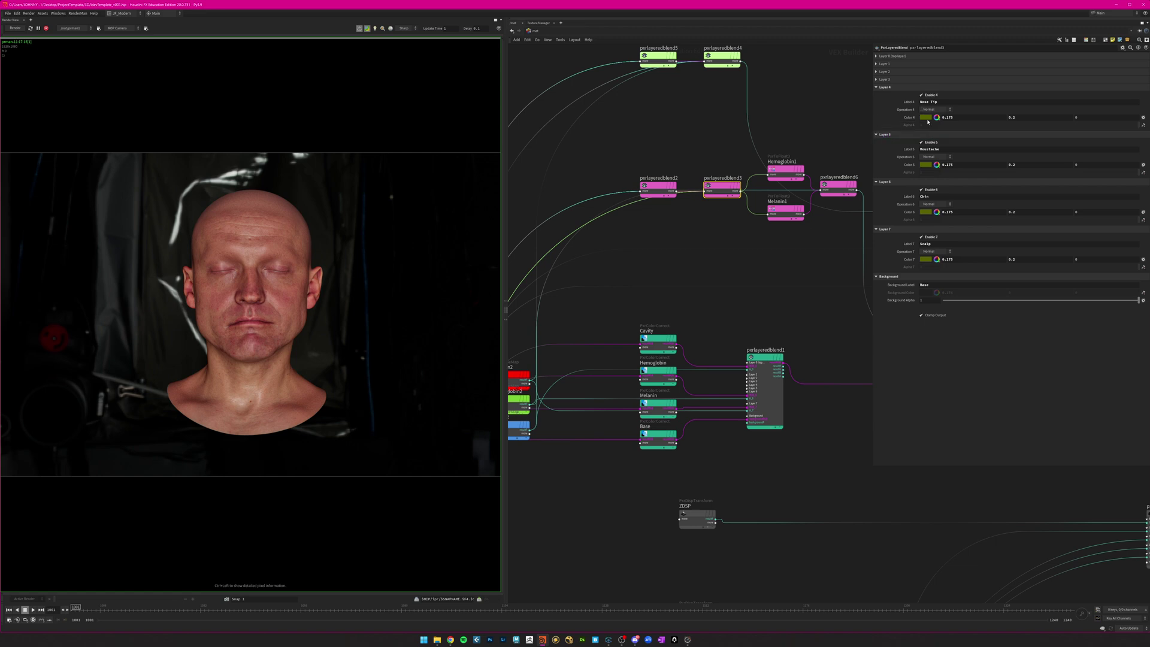
left_click(658, 186)
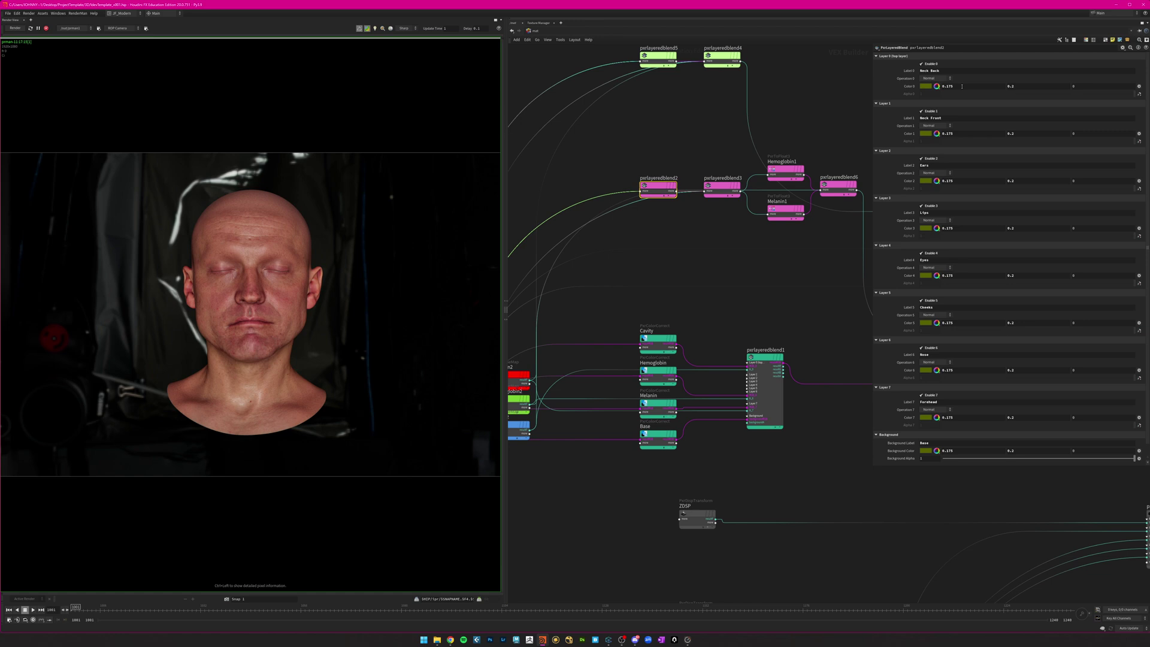
double_click(962, 86)
double_click(1012, 86)
middle_click_drag(760, 221, 736, 292)
scroll(702, 294, "up", 2)
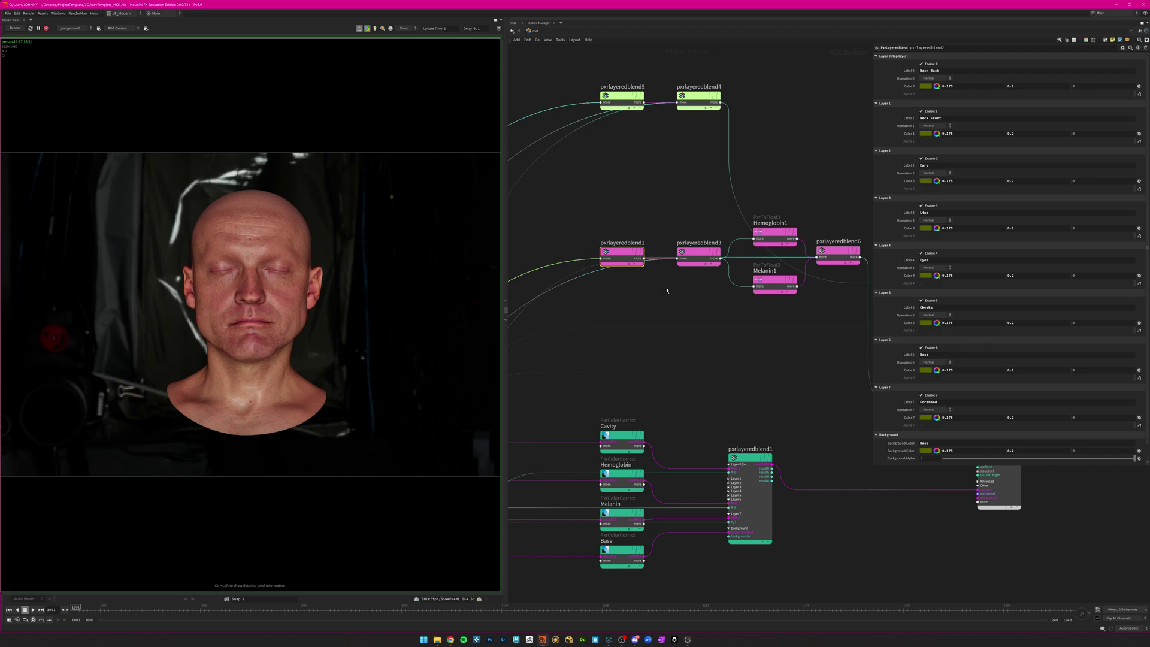
scroll(650, 332, "down", 3)
middle_click_drag(647, 338, 716, 365)
scroll(584, 406, "up", 3)
middle_click_drag(803, 298, 722, 334)
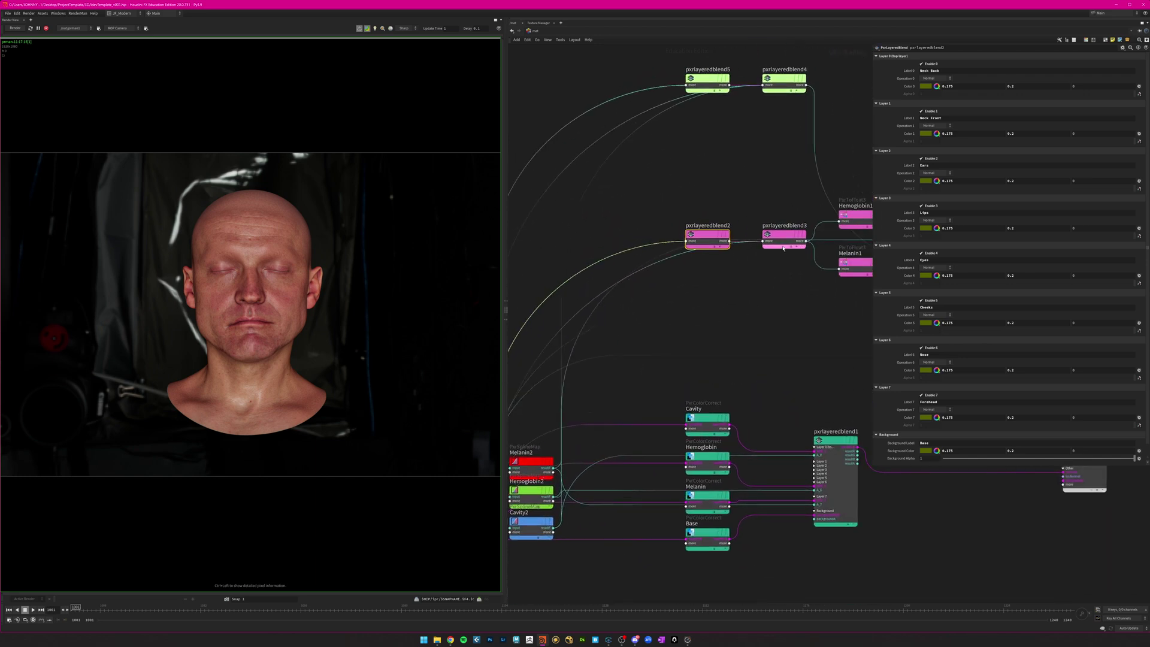
middle_click_drag(780, 277, 721, 313)
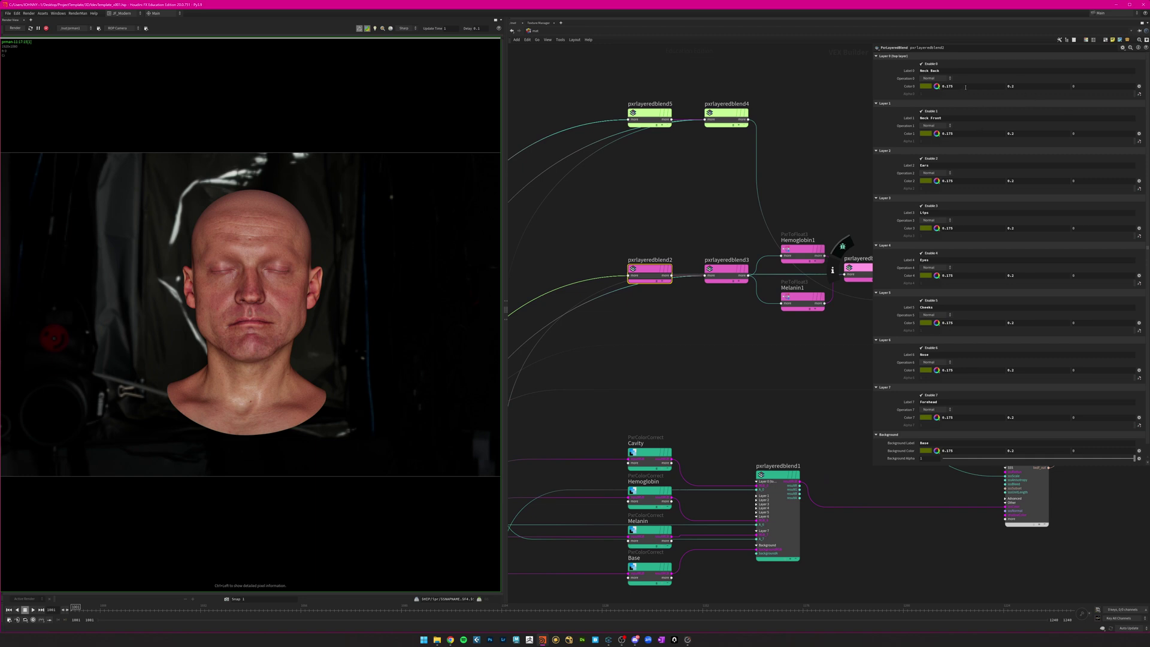
In pxrlayeredblend2, set the first two colour values of the Lips layer to 0.25 and the first Eyes value to 0.2.
left_click_drag(963, 86, 938, 90)
left_click(958, 230)
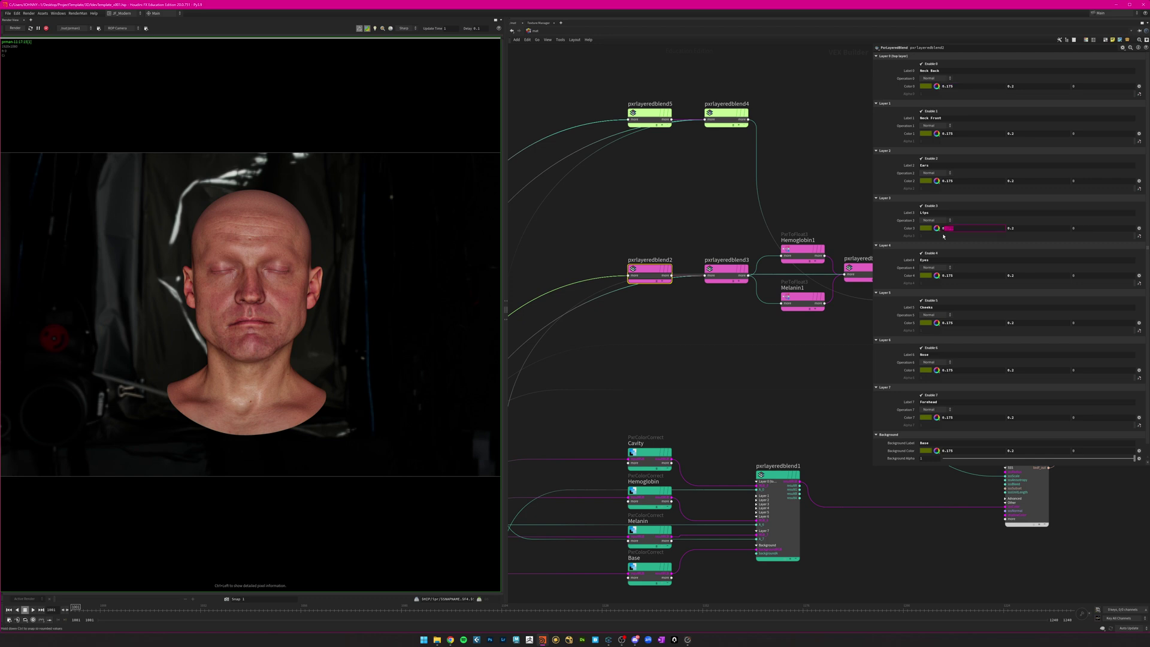
left_click(958, 276)
left_click(958, 276)
key("Return")
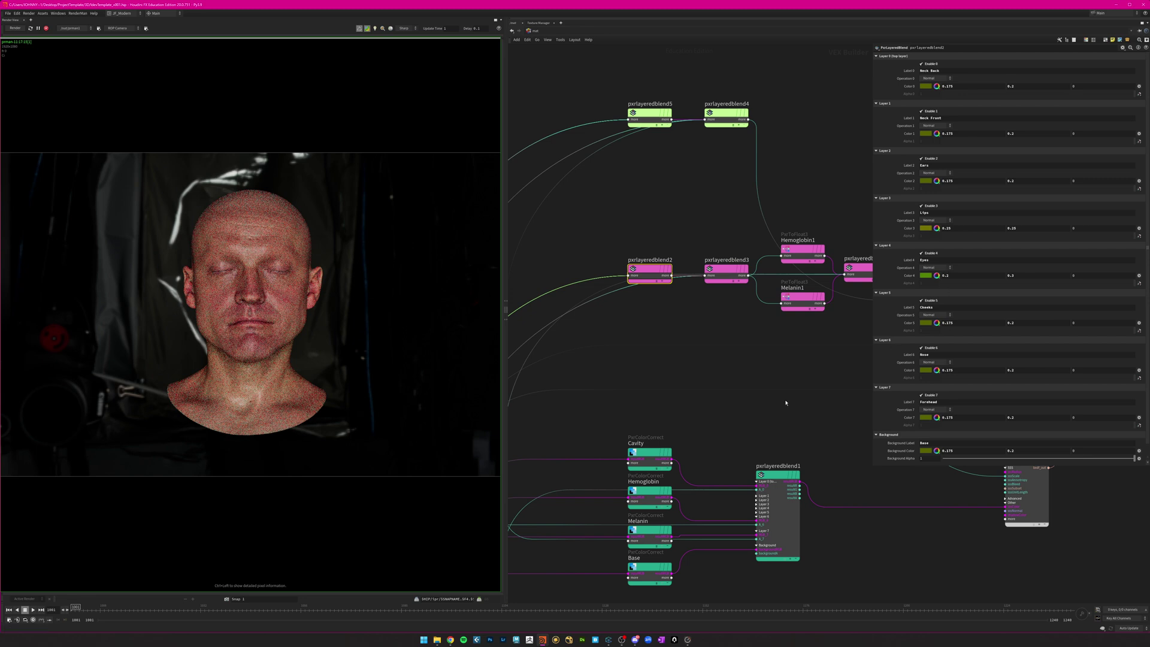
Expand pxrlayeredblend3 and trace its result channels into the Hemoglobin1 and Melanin1 nodes.
middle_click_drag(765, 372, 724, 366)
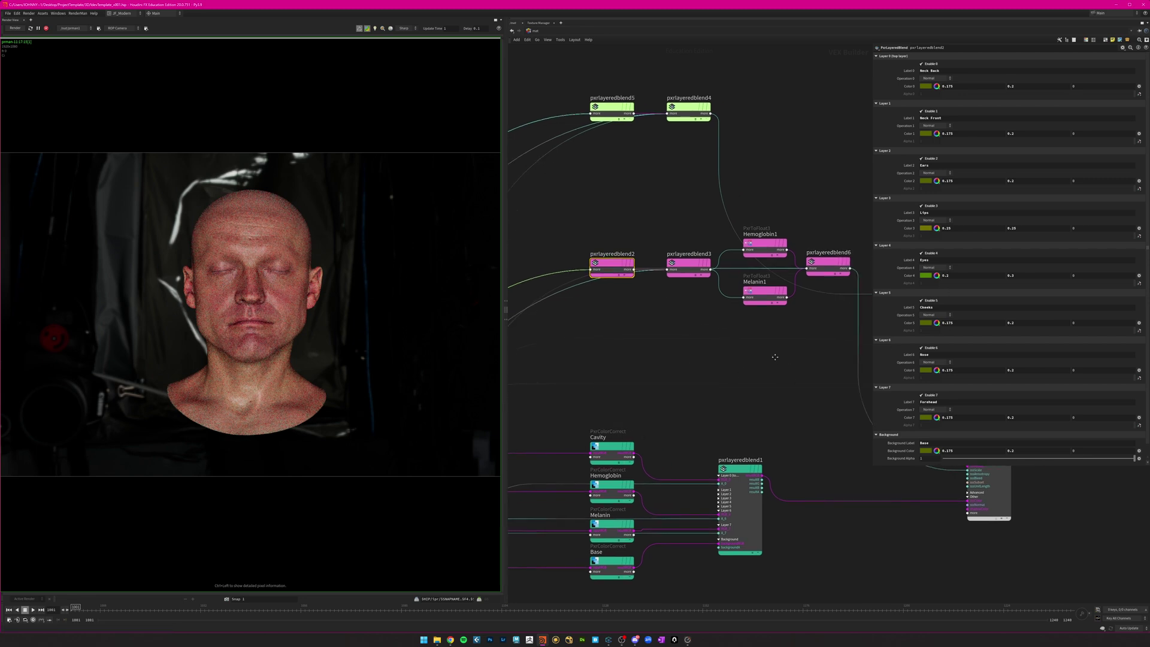
middle_click_drag(775, 357, 744, 364)
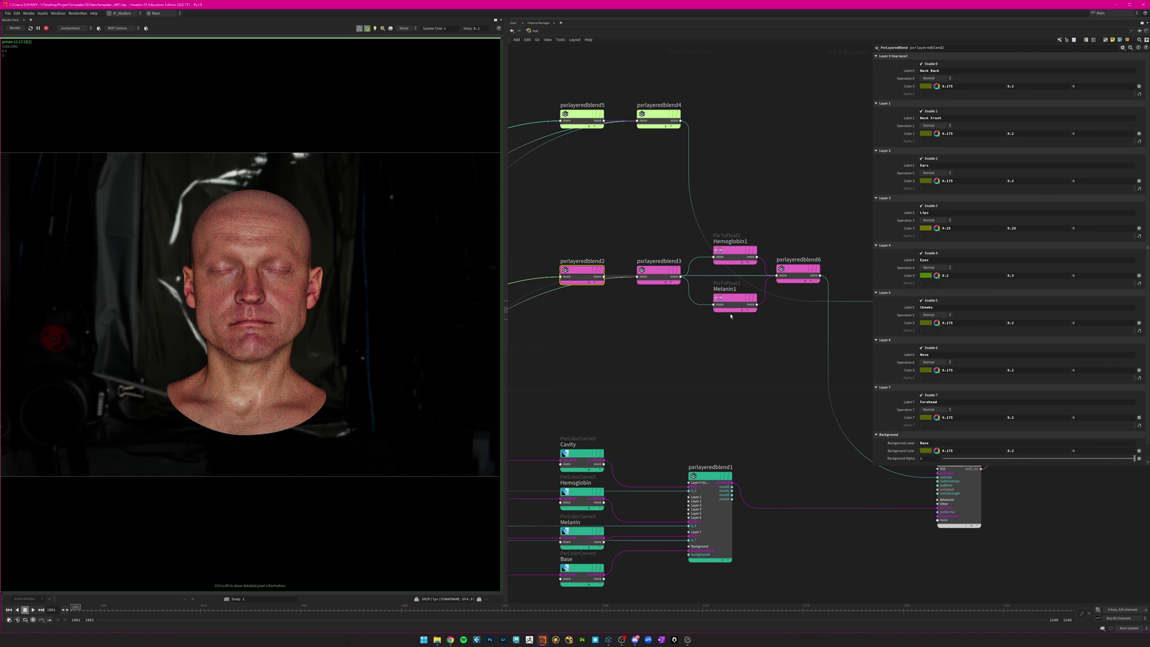
left_click(665, 283)
scroll(667, 285, "up", 5)
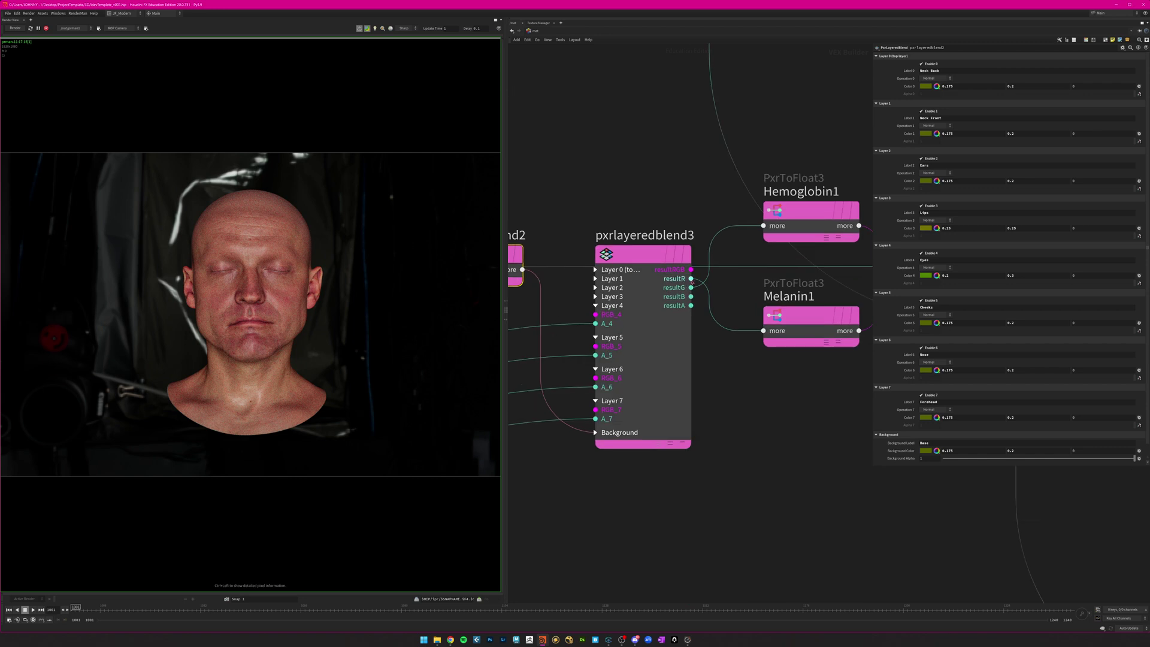
middle_click_drag(698, 331, 630, 342)
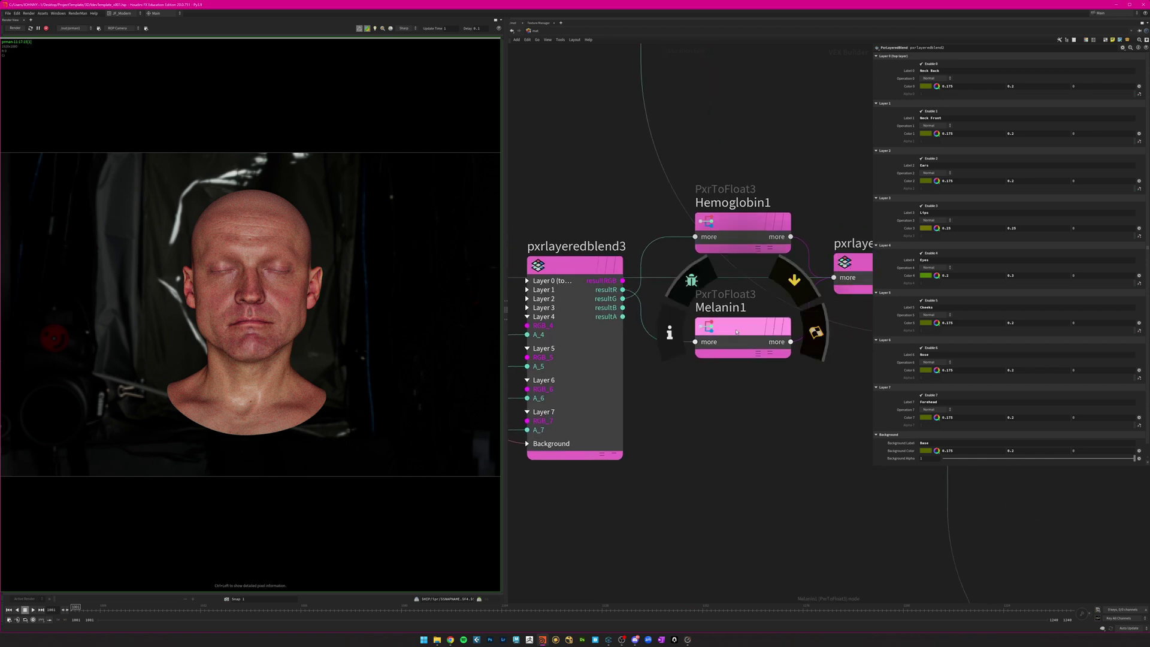
left_click(736, 333)
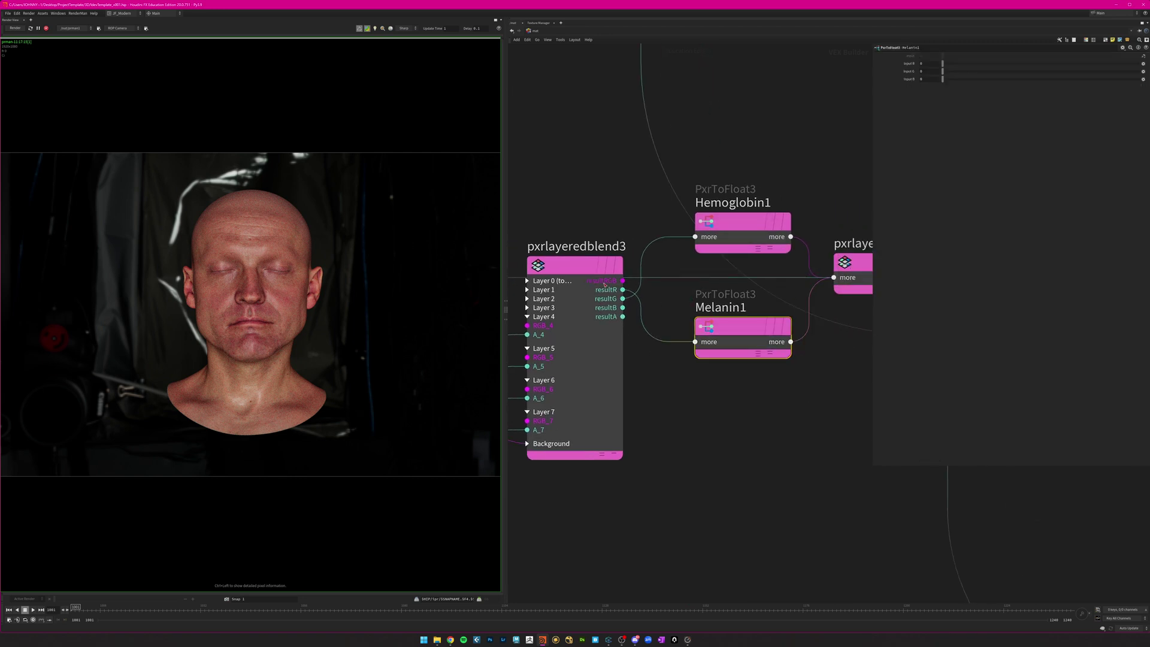
left_click(598, 452)
Expand pxrlayeredblend6 and trace the colour and alpha connections feeding Layer 6 and Layer 7, with its output to lamasss1.
middle_click_drag(824, 366, 617, 377)
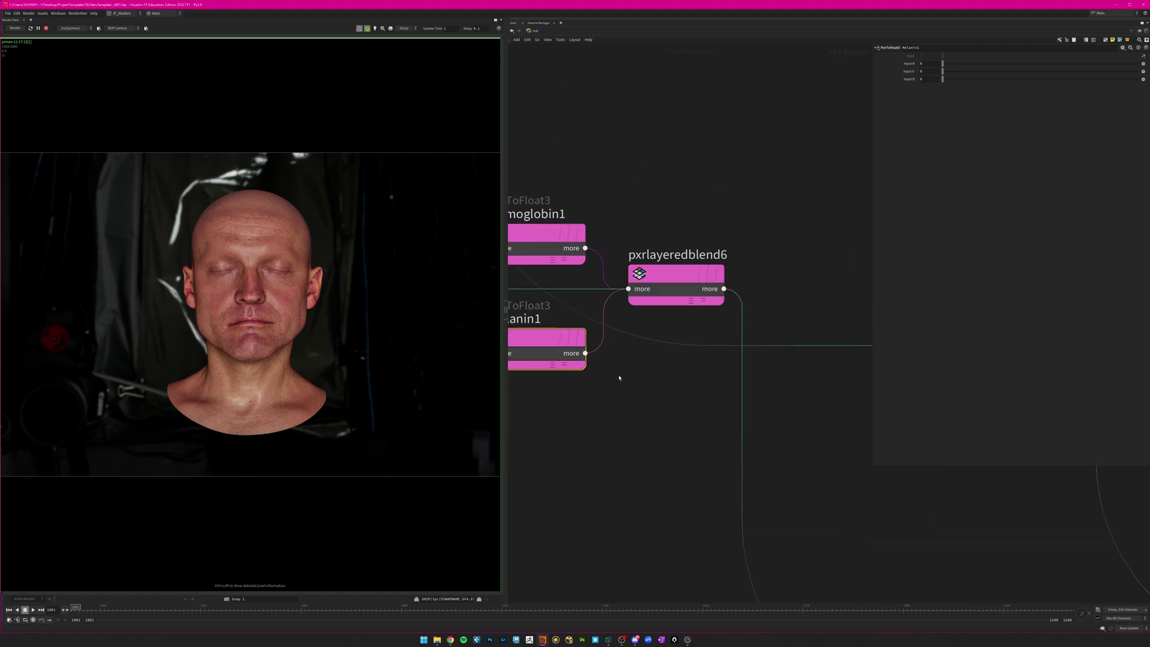
left_click(695, 300)
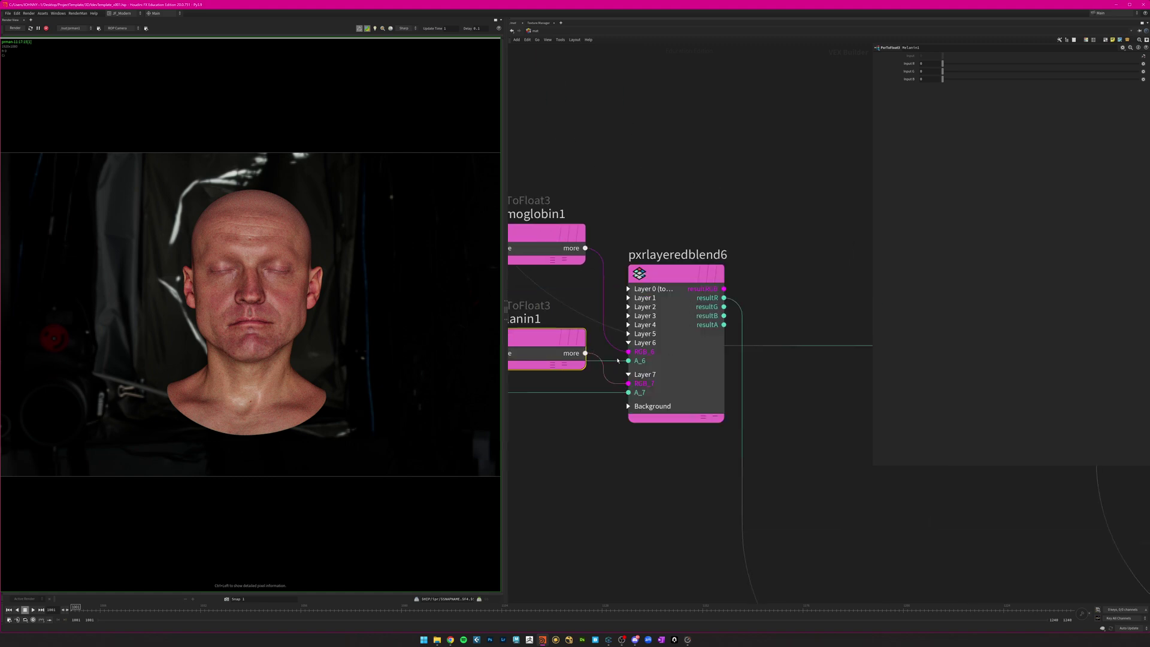
scroll(659, 365, "down", 5)
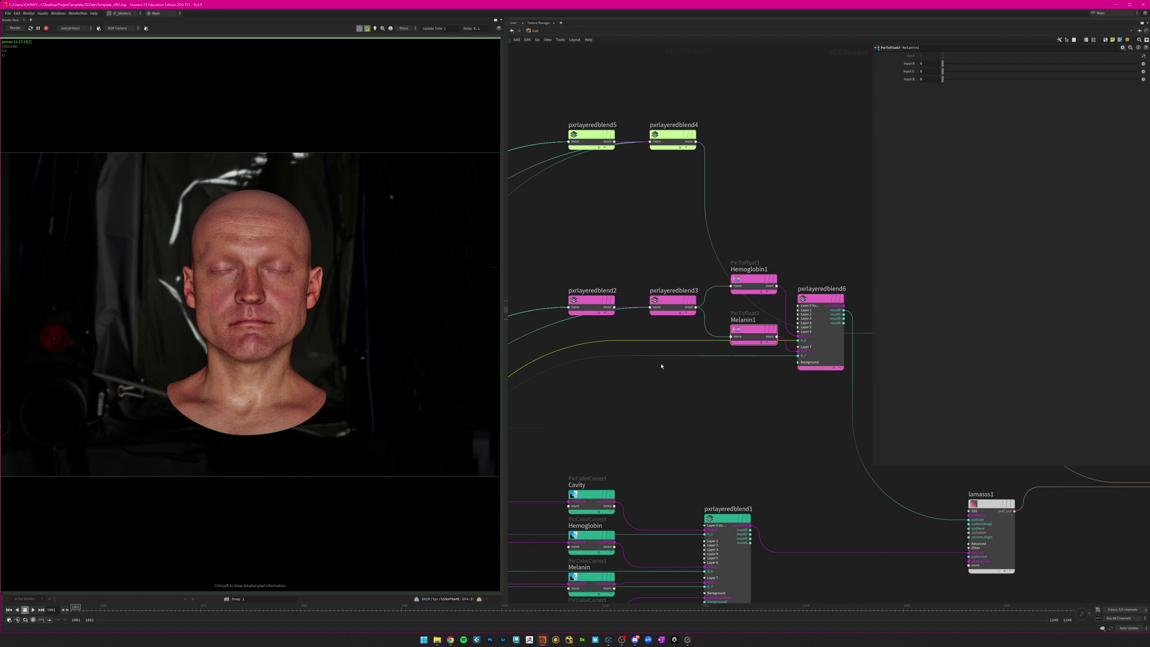
middle_click_drag(787, 388, 706, 320)
scroll(754, 380, "up", 3)
left_click(763, 371)
scroll(764, 378, "down", 3)
scroll(762, 385, "down", 1)
scroll(730, 364, "up", 1)
scroll(784, 479, "up", 2)
scroll(748, 497, "down", 5)
scroll(672, 334, "up", 2)
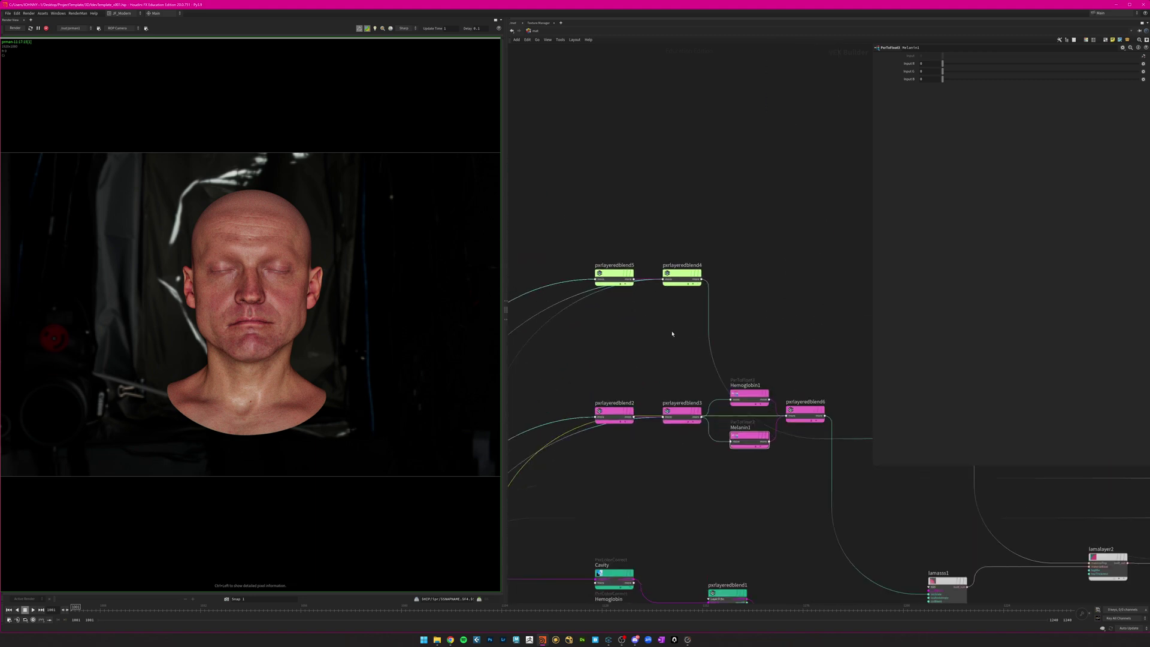
Examine the red region layer colours of pxrlayeredblend5 and compare them with those of pxrlayeredblend2.
left_click(610, 275)
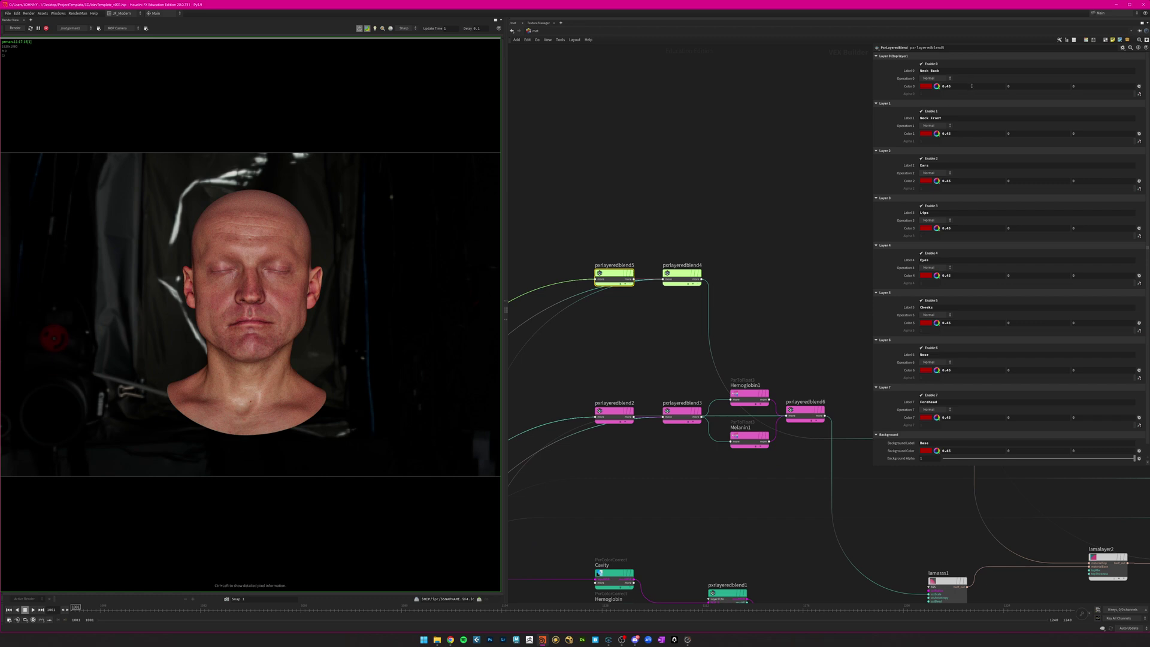
left_click(946, 133)
left_click(729, 219)
scroll(662, 274, "up", 2)
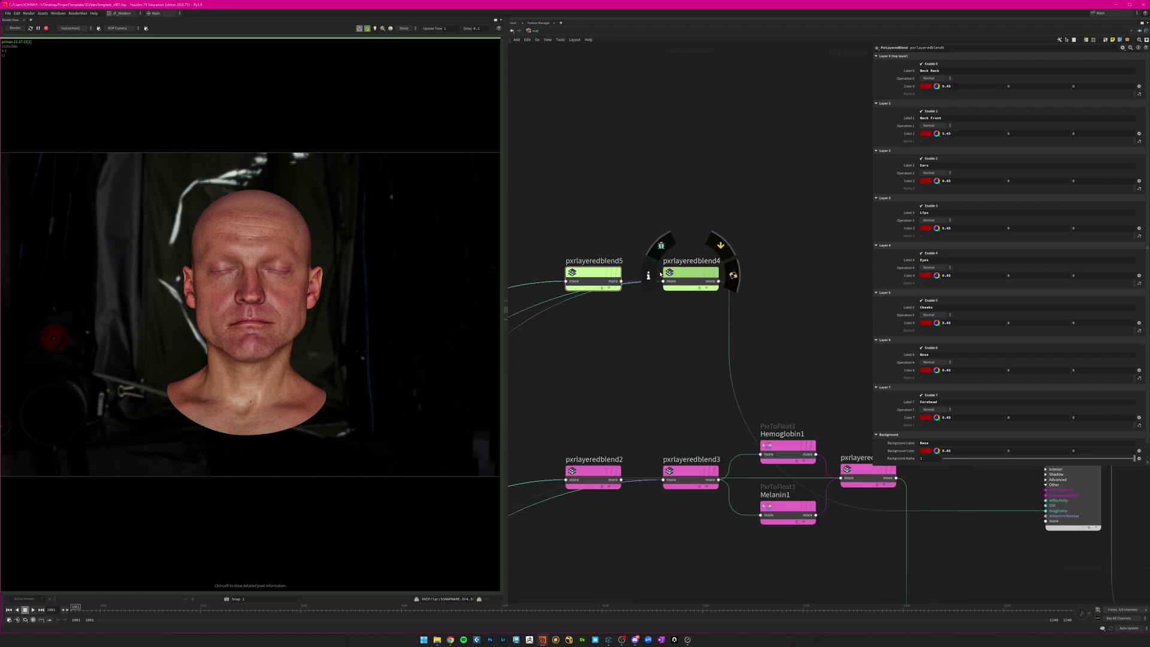
left_click(599, 475)
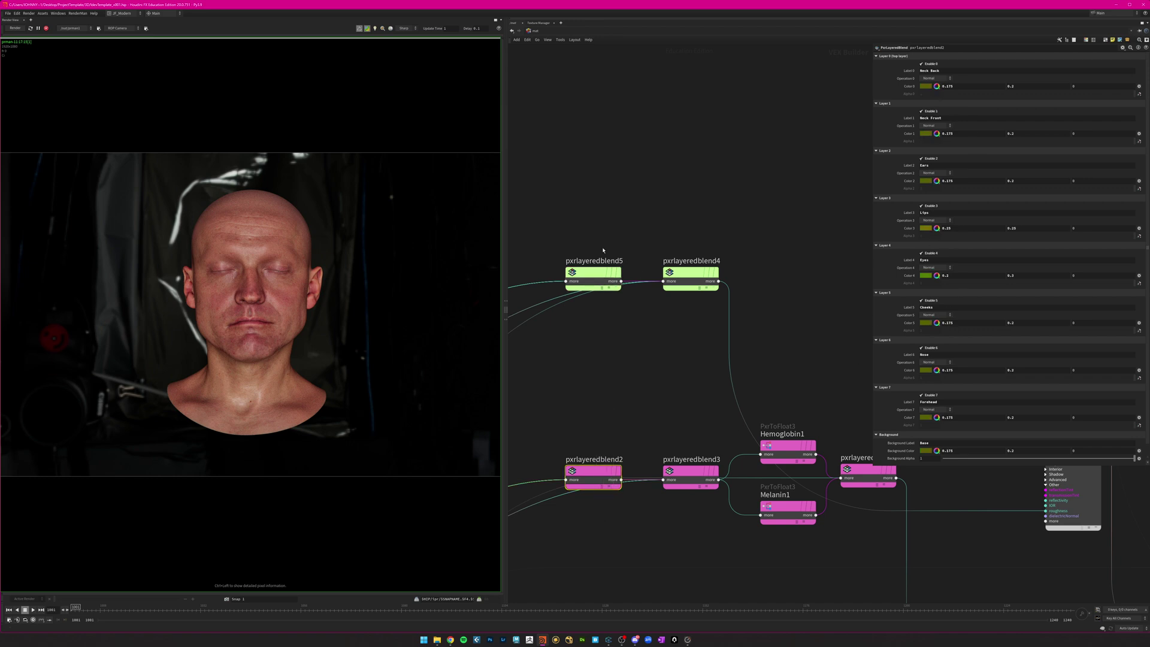
Change the first colour value of the Lips and Eyes layers in pxrlayeredblend5.
left_click(599, 274)
left_click(934, 111)
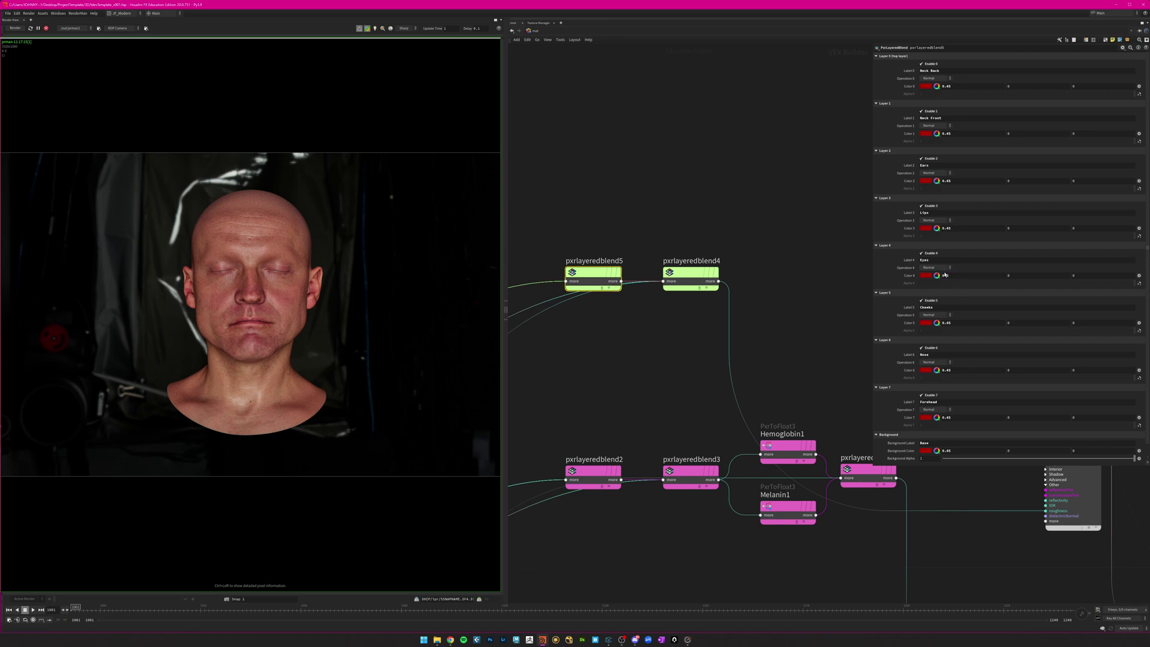
key("BackSpace")
key("Return")
middle_click_drag(686, 402, 616, 378)
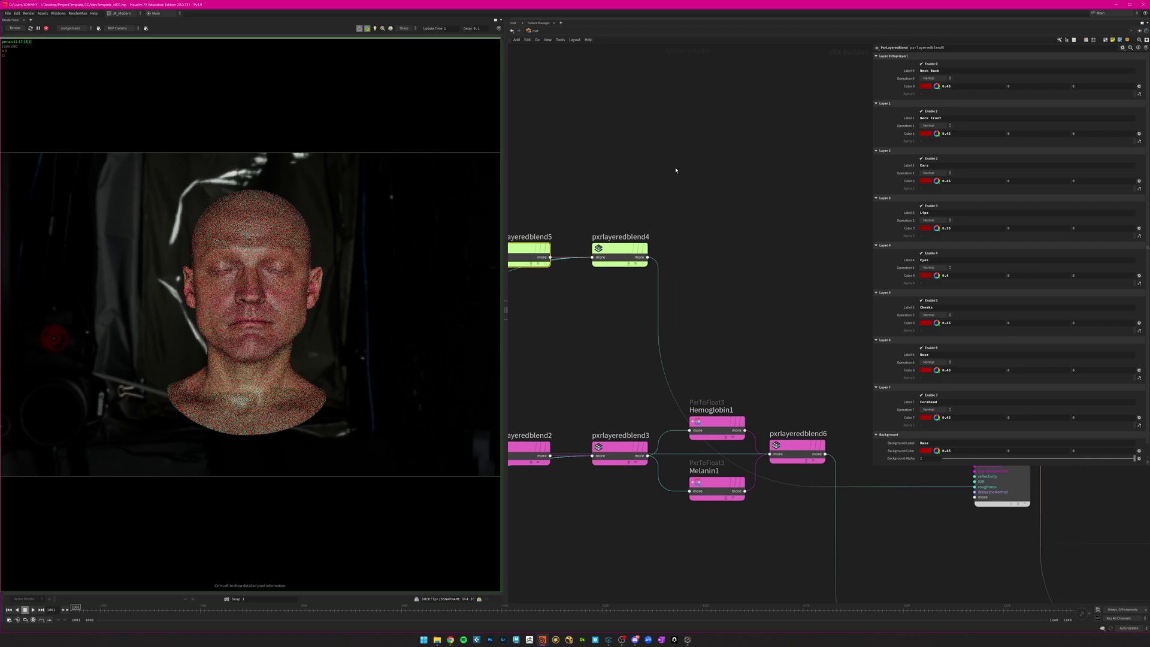
Open pxrlayeredblend4 and examine its regional layer colours, such as Nose Tip, Moustache, Chin and Scalp.
left_click_drag(621, 204, 616, 283)
left_click(619, 251)
middle_click_drag(743, 160, 729, 227)
double_click(946, 74)
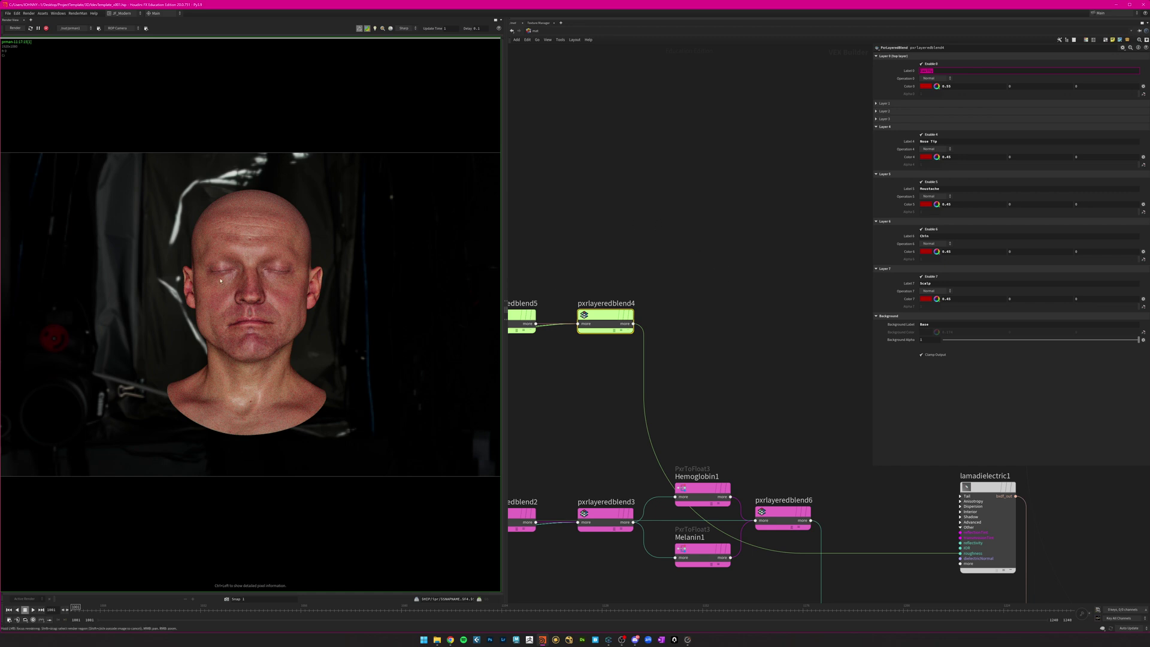
Trace pxrlayeredblend4 into the roughness of lamadielectric1, and inspect the IOR, roughness and advanced settings of the second LamaDielectric node above it.
scroll(744, 381, "down", 4)
middle_click_drag(777, 404, 645, 369)
scroll(701, 385, "up", 3)
left_click_drag(654, 311, 759, 476)
scroll(718, 420, "down", 5)
middle_click_drag(664, 367, 642, 336)
scroll(671, 347, "up", 4)
left_click_drag(682, 364, 720, 483)
middle_click_drag(675, 357, 654, 428)
scroll(645, 419, "down", 1)
left_click_drag(659, 253, 714, 373)
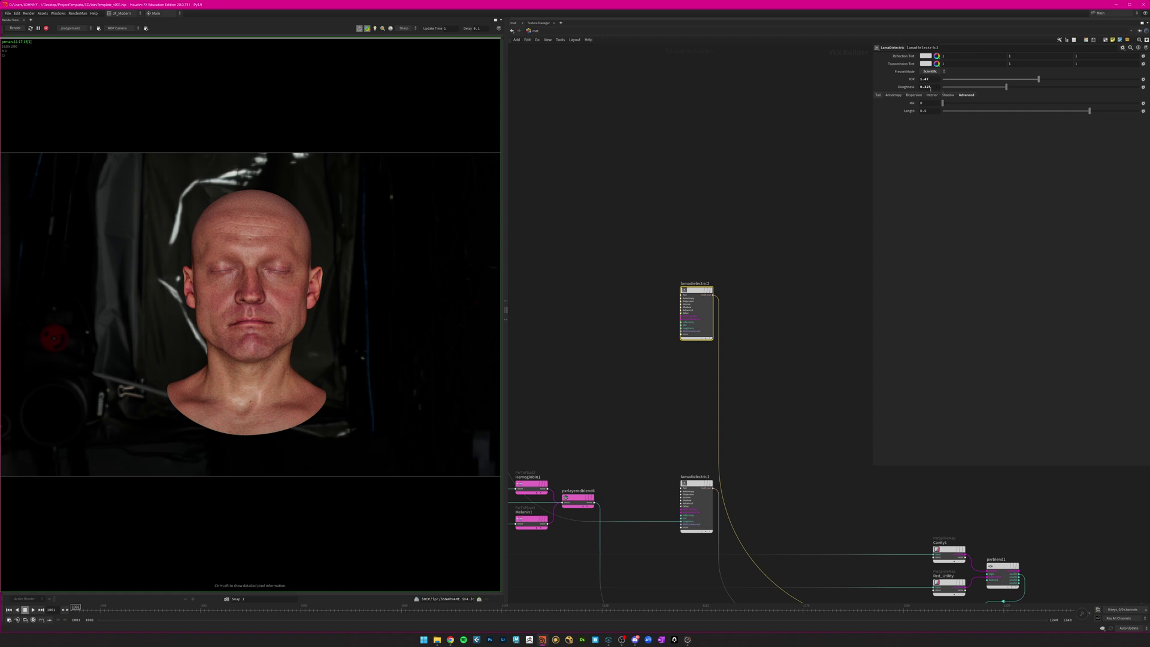
Shrink the parameter overlay so the final material end of the network is uncovered.
middle_click_drag(785, 419, 698, 297)
scroll(723, 309, "down", 4)
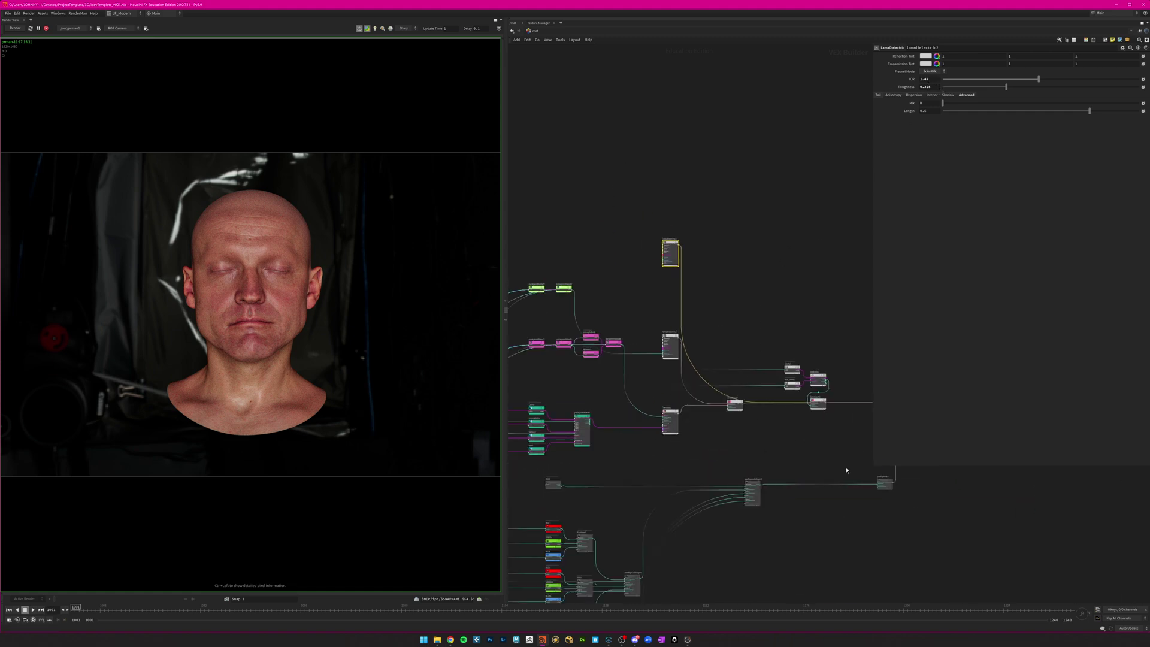
left_click_drag(872, 464, 913, 259)
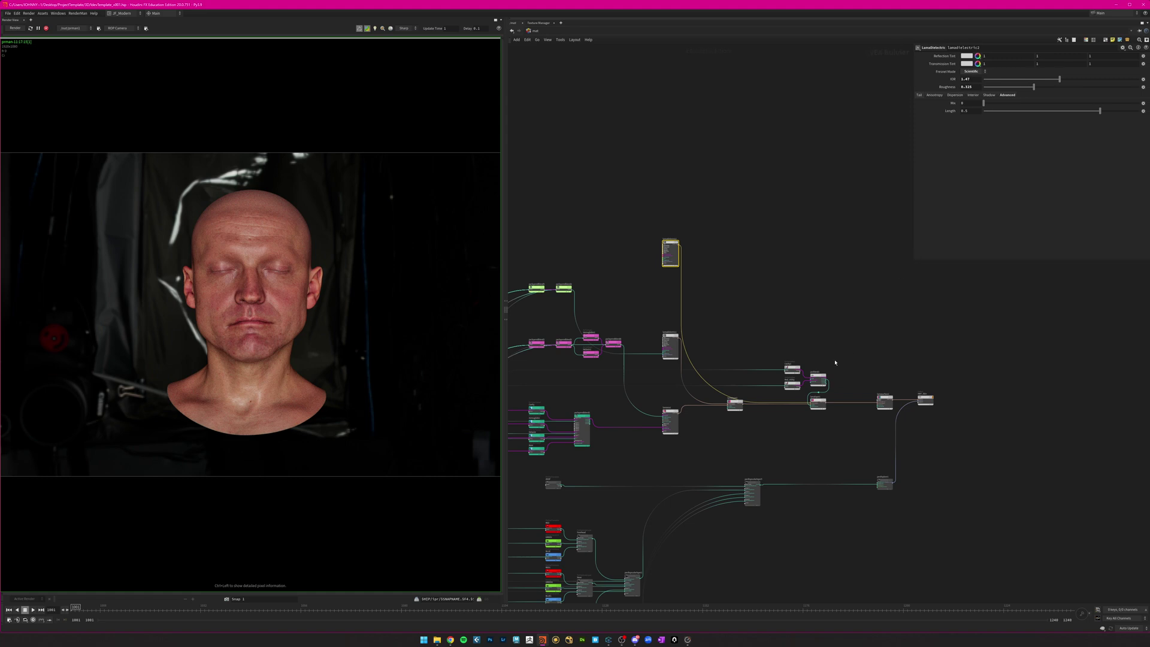
Trace the two dielectric nodes and the subsurface node through lamalayer2 and lamalayer1 towards lamasurface1.
scroll(738, 382, "up", 6)
scroll(844, 419, "down", 2)
middle_click_drag(844, 425, 808, 498)
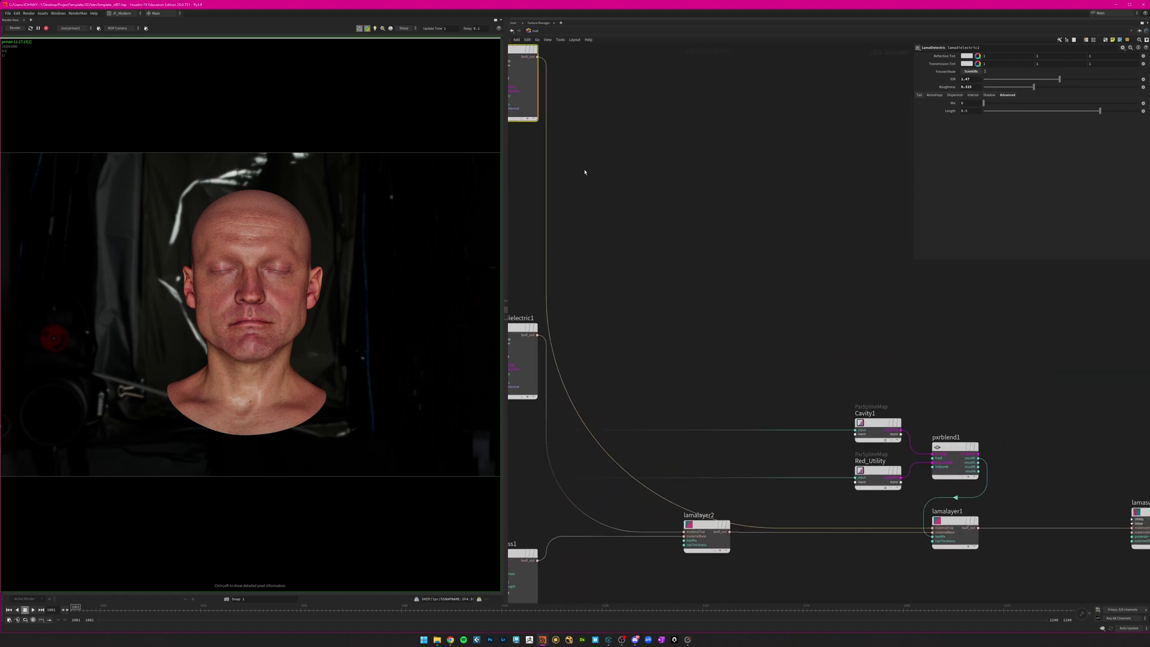
middle_click_drag(595, 160, 640, 239)
left_click_drag(617, 77, 530, 205)
middle_click_drag(897, 465, 773, 305)
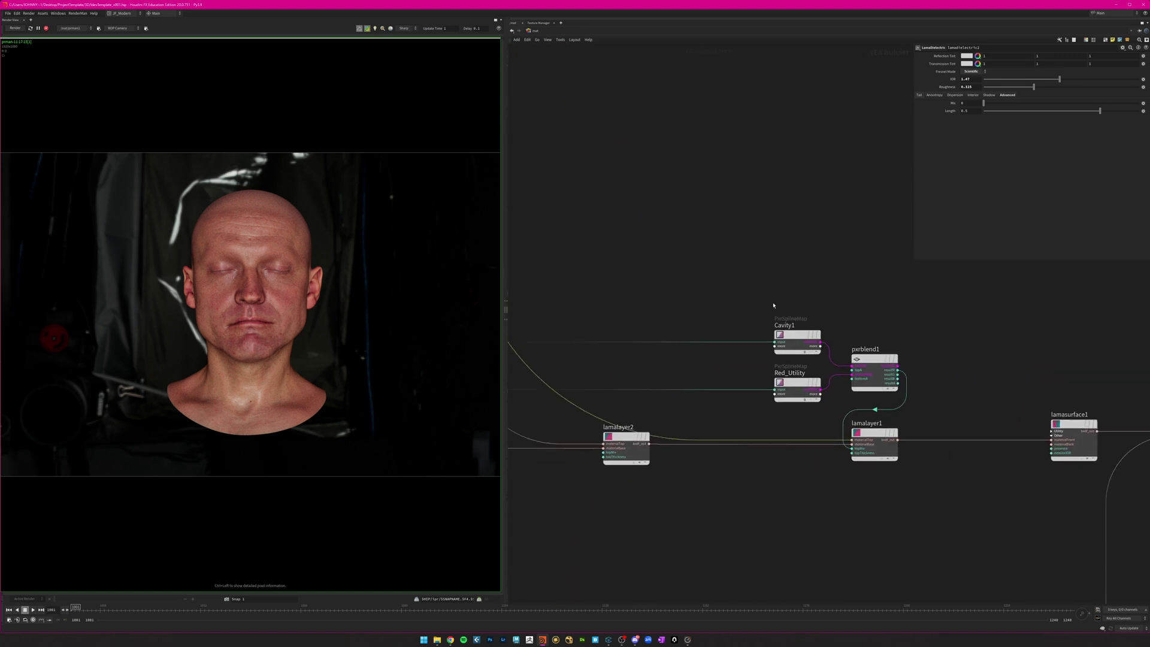
Examine the ramps of Red_Utility and Cavity1 and the blend operation of pxrblend1, which drives the lamalayer1 mix.
scroll(836, 382, "up", 2)
left_click(789, 387)
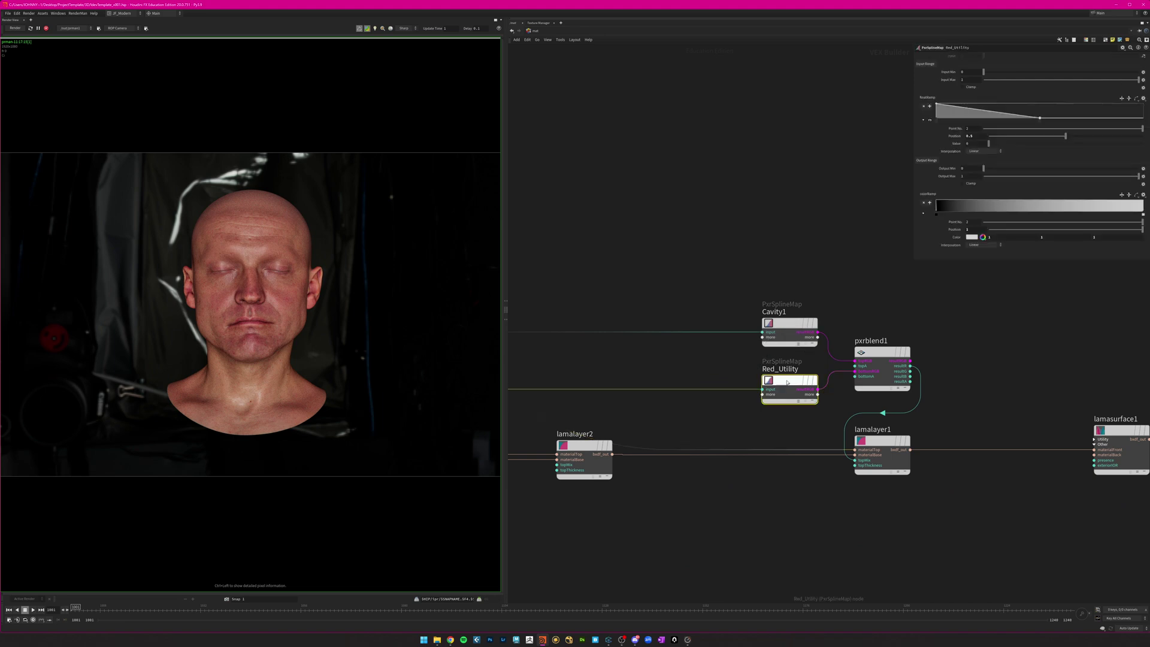
left_click(789, 327)
left_click(881, 352)
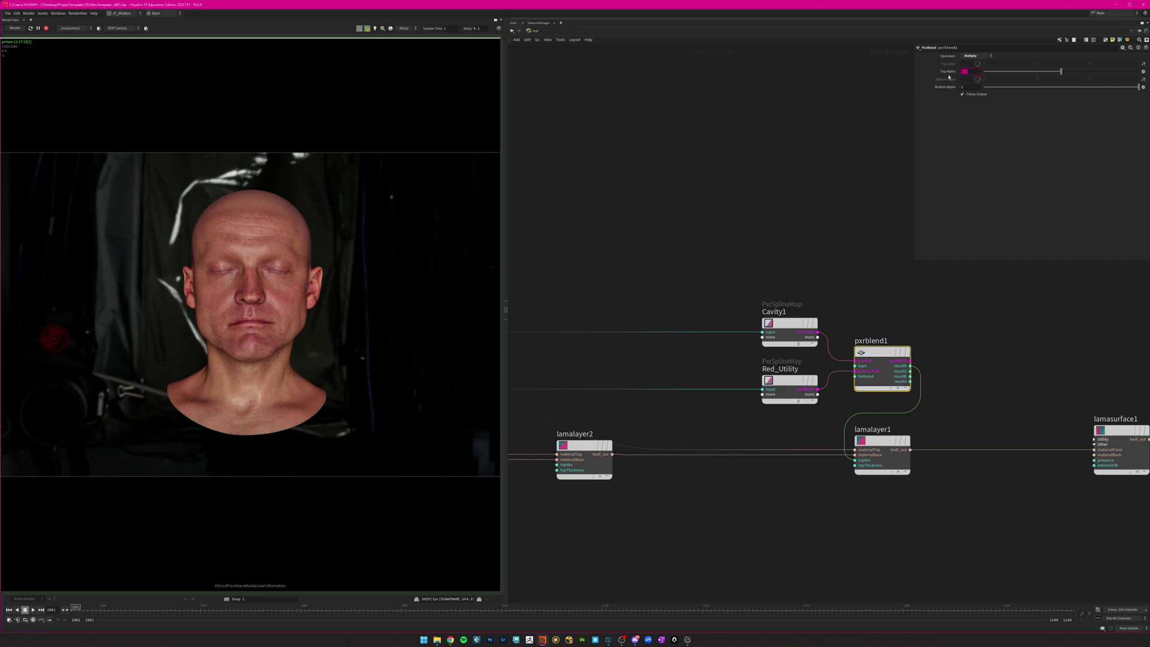
scroll(818, 323, "down", 2)
left_click(787, 331)
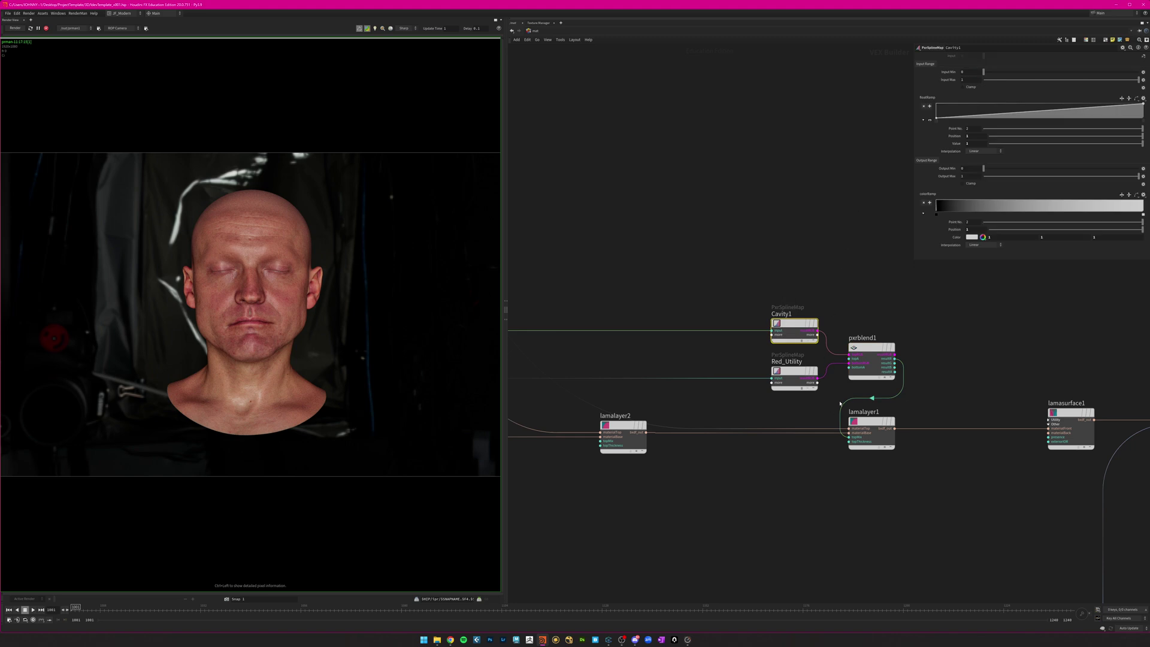
Review the whole shading network, selecting all the texture nodes to trace their connections into the mask, colour and displacement branches.
scroll(849, 361, "down", 6)
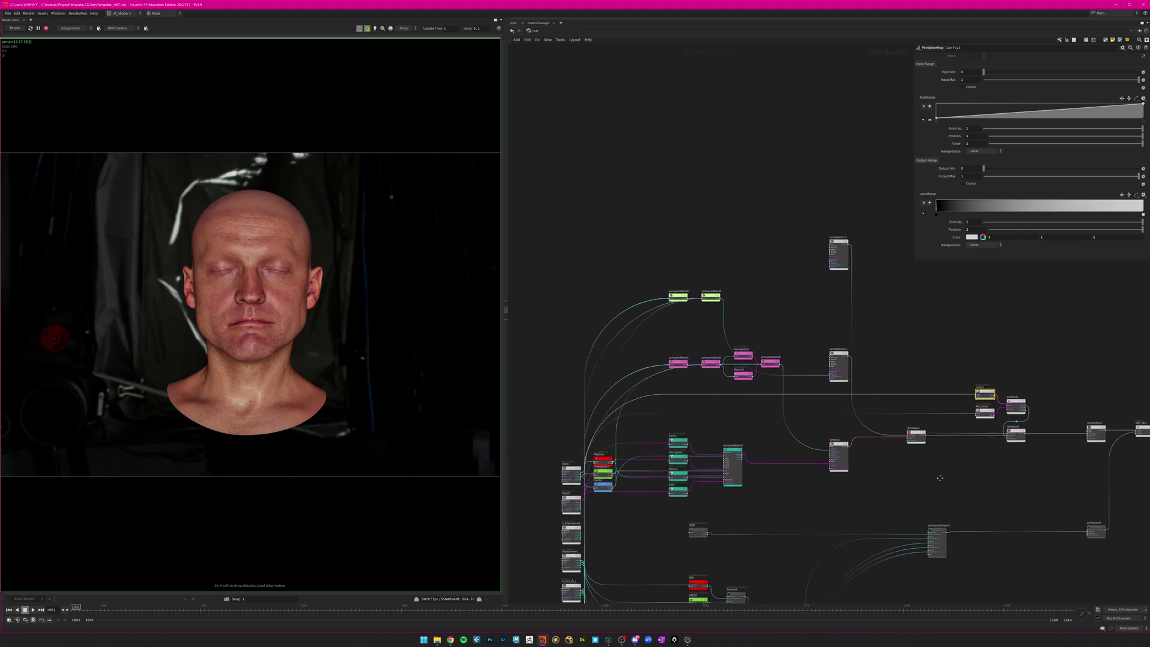
scroll(849, 361, "down", 4)
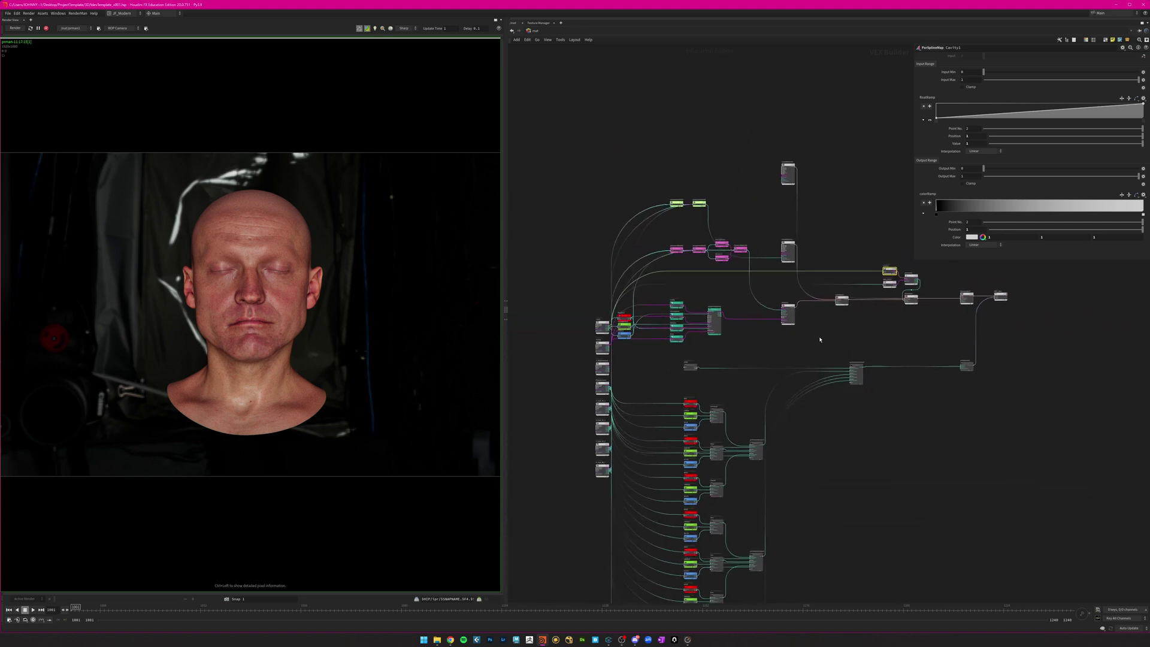
scroll(805, 349, "up", 4)
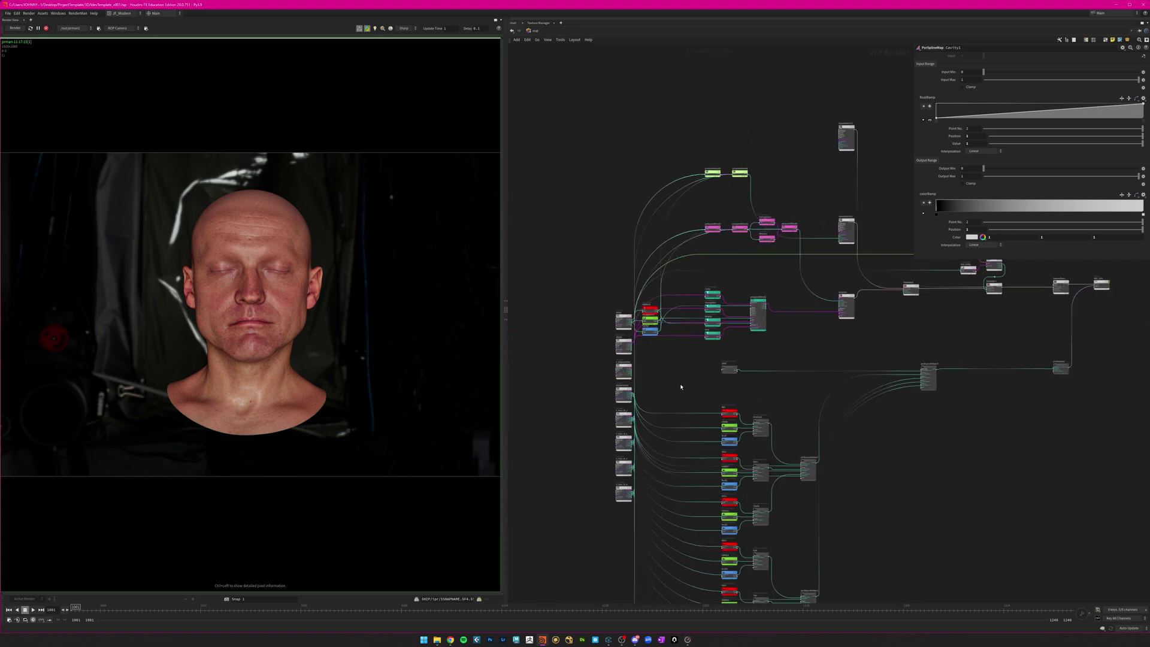
middle_click_drag(654, 369, 663, 331)
scroll(648, 381, "up", 2)
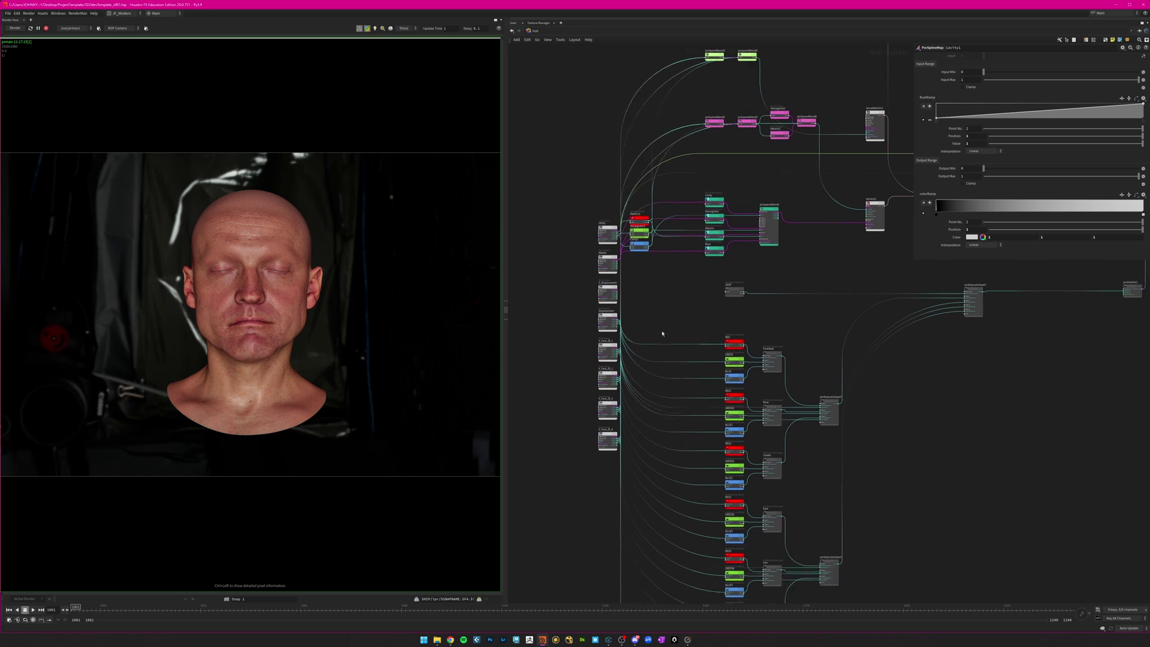
left_click_drag(581, 174, 623, 482)
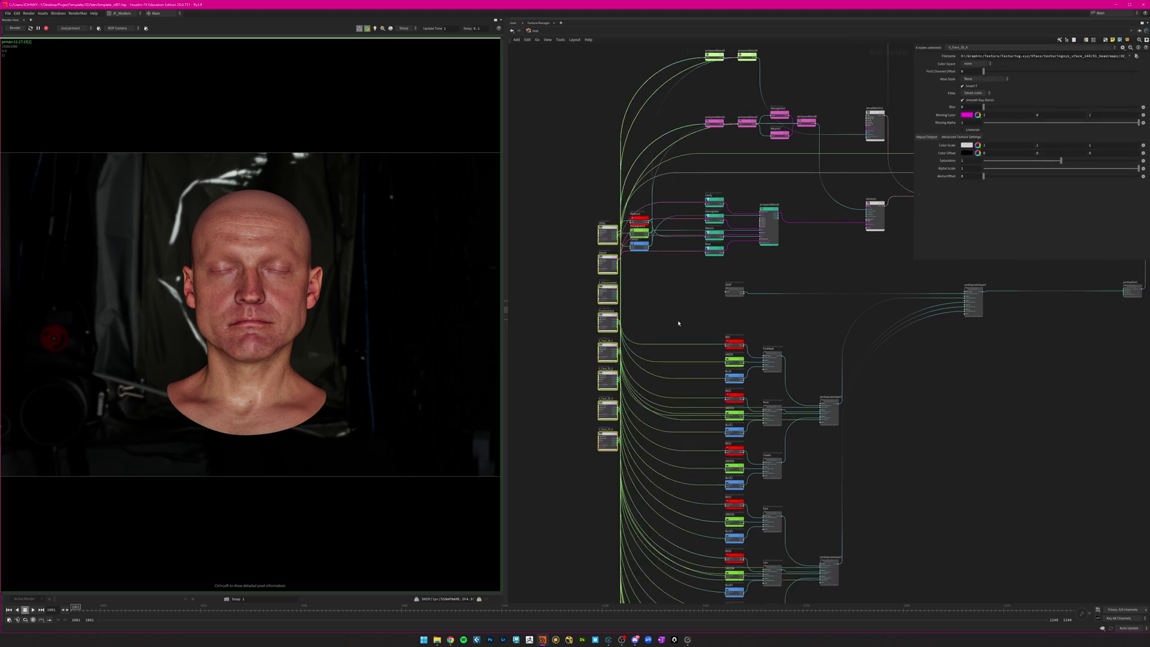
middle_click_drag(677, 299, 640, 179)
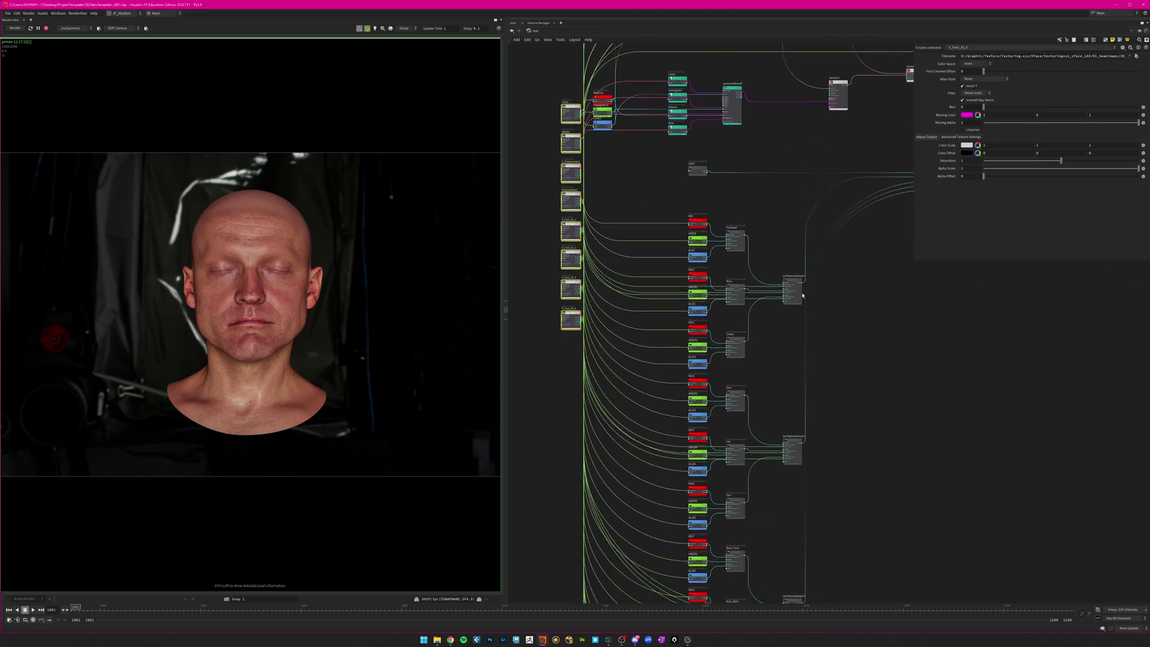
middle_click_drag(789, 368, 789, 463)
scroll(784, 278, "down", 2)
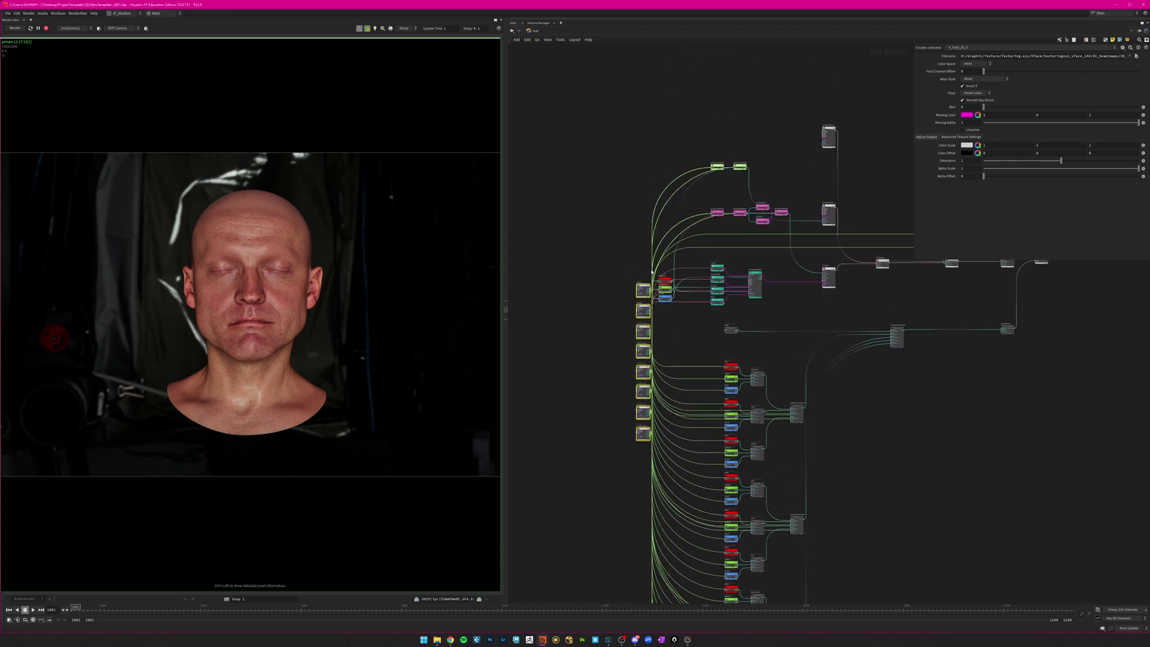
Compare the float ramps of the Cavity2, Hemoglobin2 and Melanin2 spline maps fed by the Utility texture.
scroll(654, 269, "up", 6)
mouse_move(685, 332)
scroll(688, 336, "up", 3)
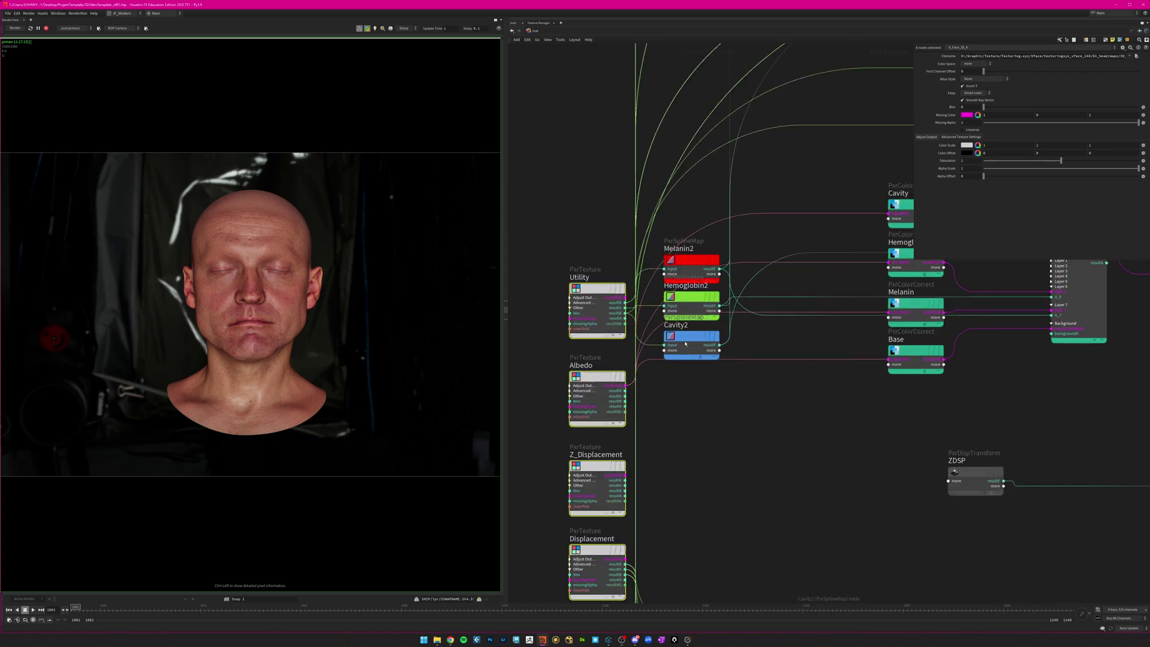
left_click(689, 337)
left_click(689, 296)
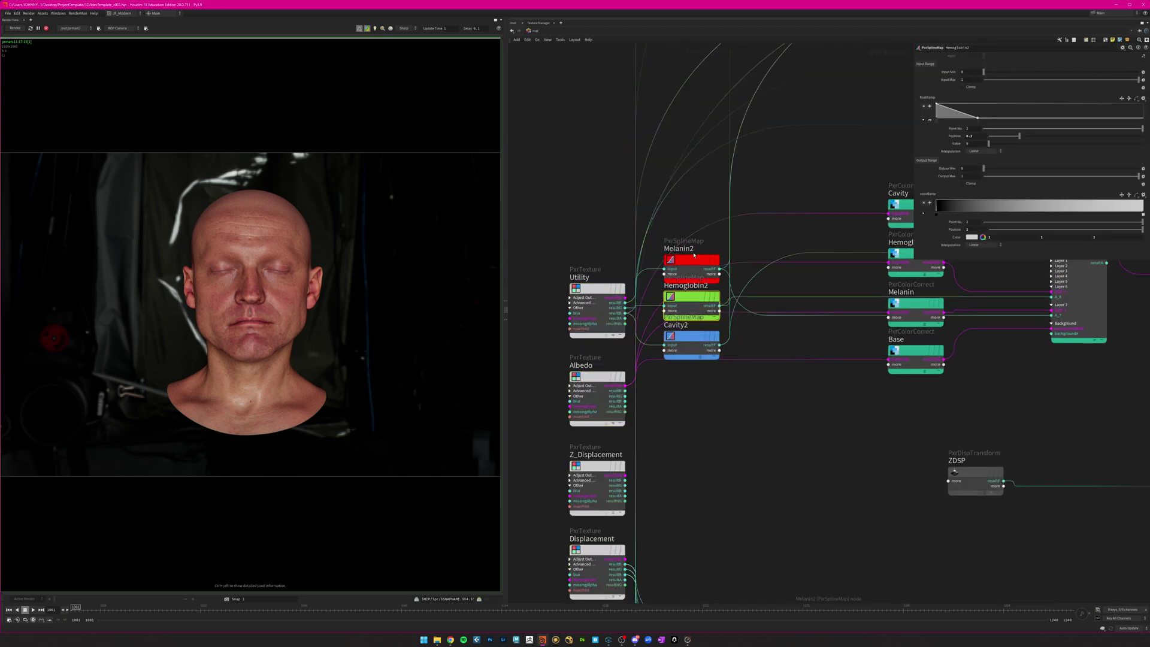
left_click(692, 260)
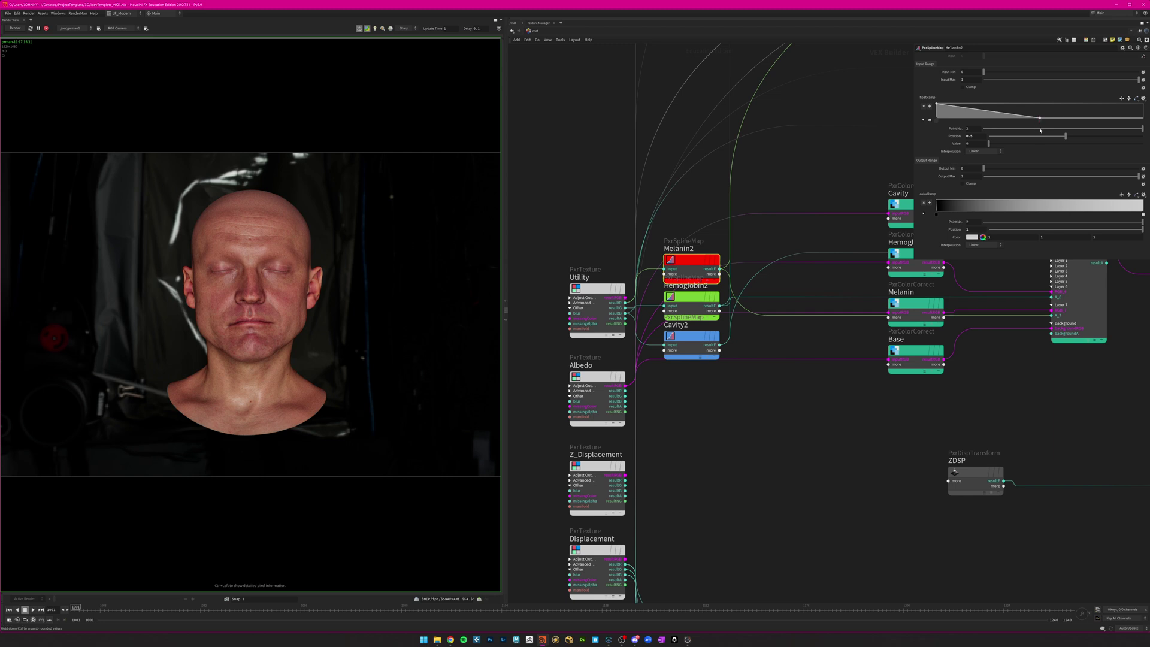
Add a PxrToFloat3 node in the empty space below the spline maps and colour correct nodes.
scroll(829, 443, "down", 5)
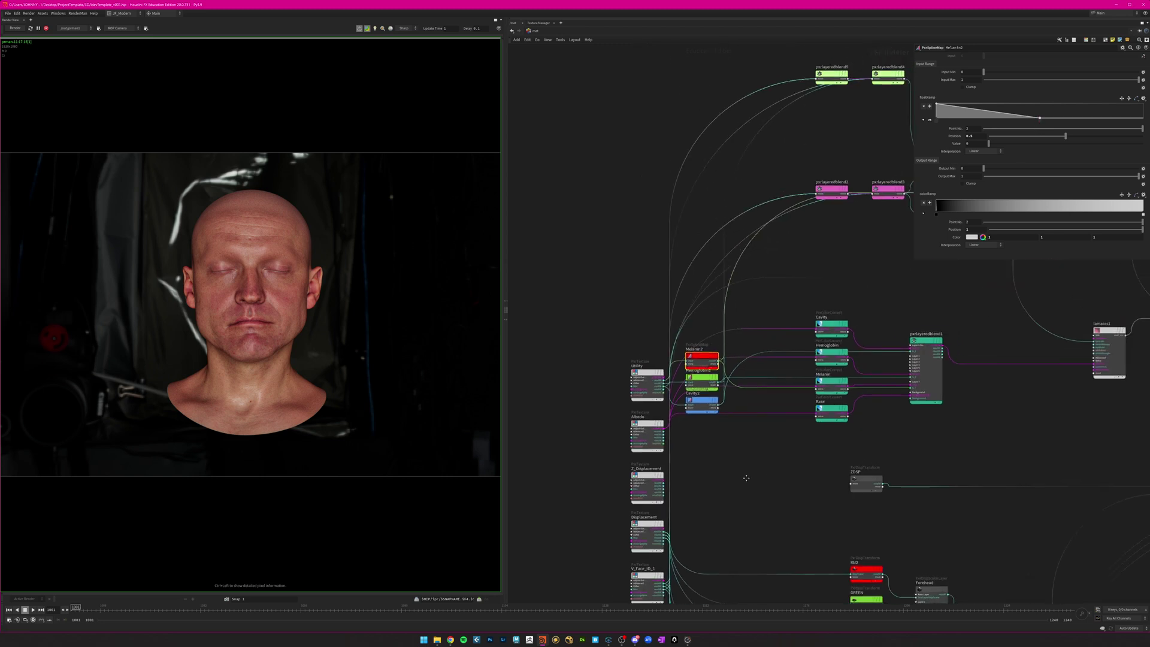
left_click(831, 479)
key("Tab")
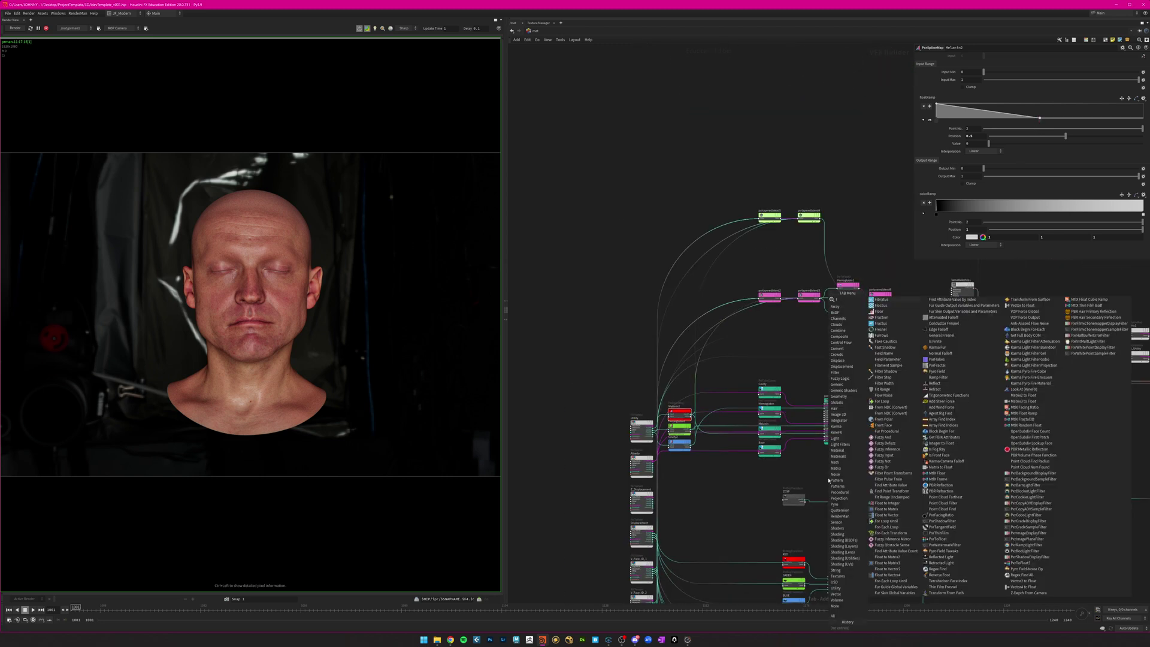
left_click(885, 388)
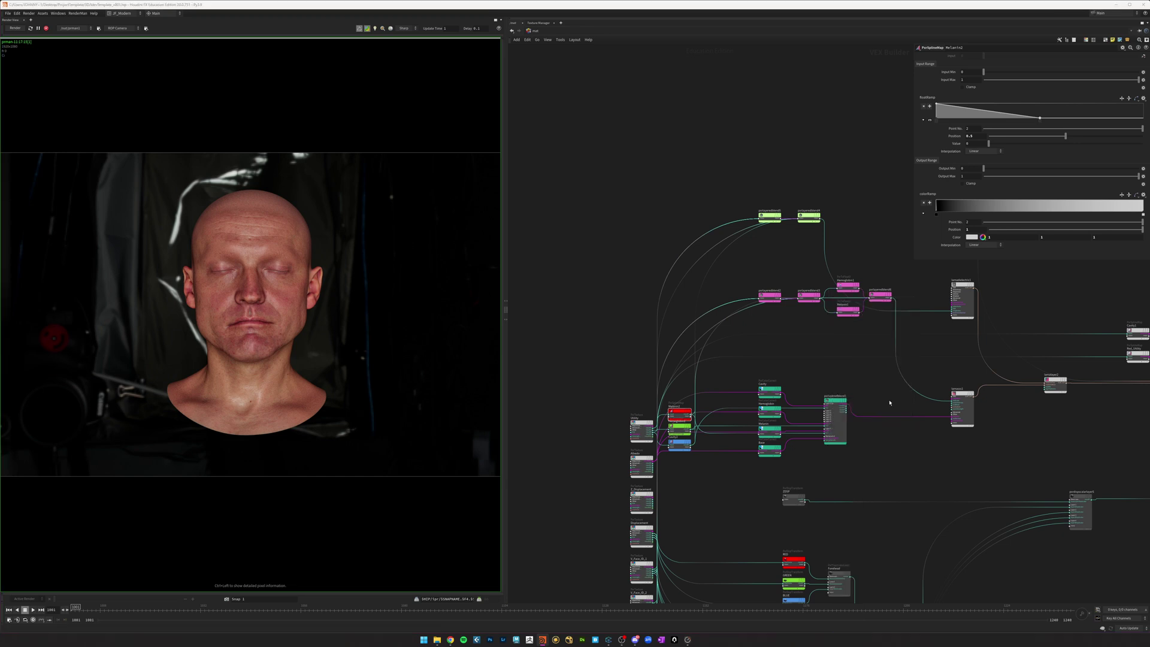
left_click(734, 480)
scroll(703, 483, "up", 3)
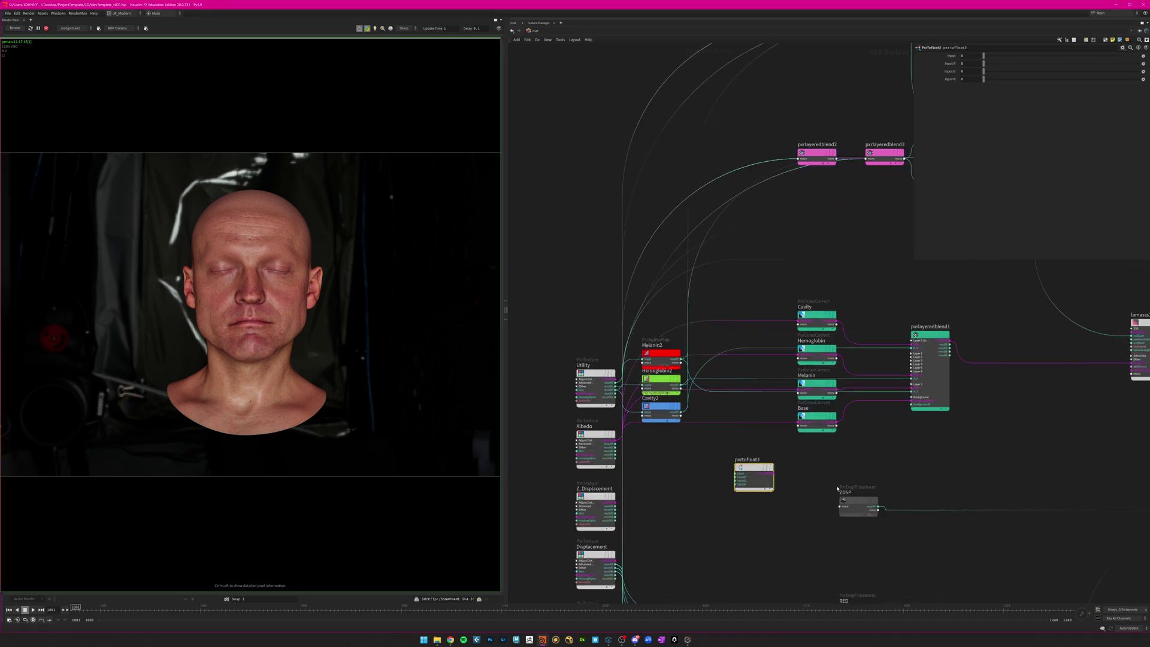
Add a PxrConstant node beside the pxrtofloat3 node.
left_click(847, 462)
key("Tab")
type("pxr")
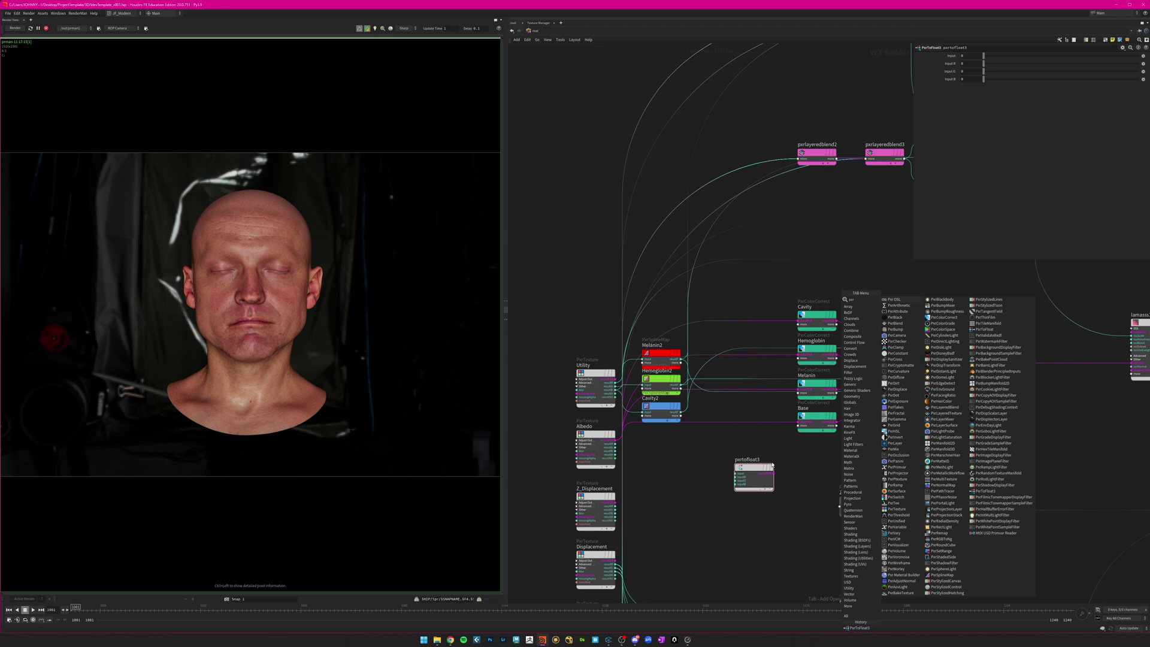
type("cons")
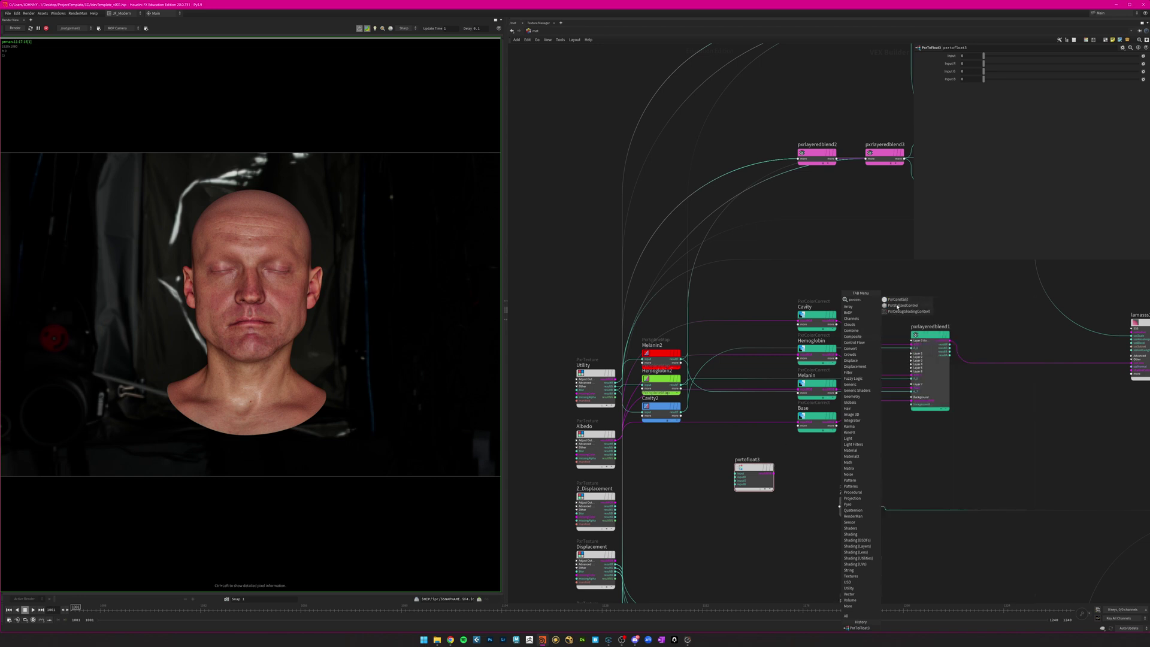
left_click(894, 299)
left_click(789, 466)
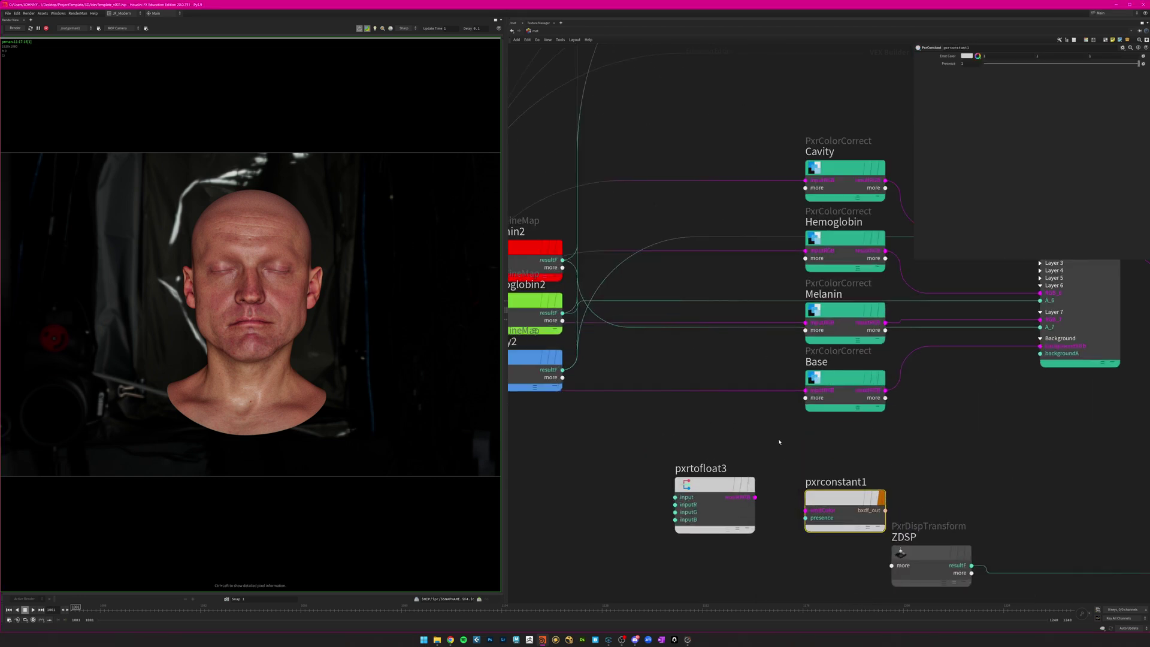
Connect the pxrtofloat3 colour output to the emission colour of pxrconstant1 and move pxrconstant1 clear of the ZDSP node.
scroll(785, 464, "up", 4)
left_click_drag(754, 497, 805, 510)
scroll(872, 504, "down", 2)
middle_click_drag(961, 472, 825, 434)
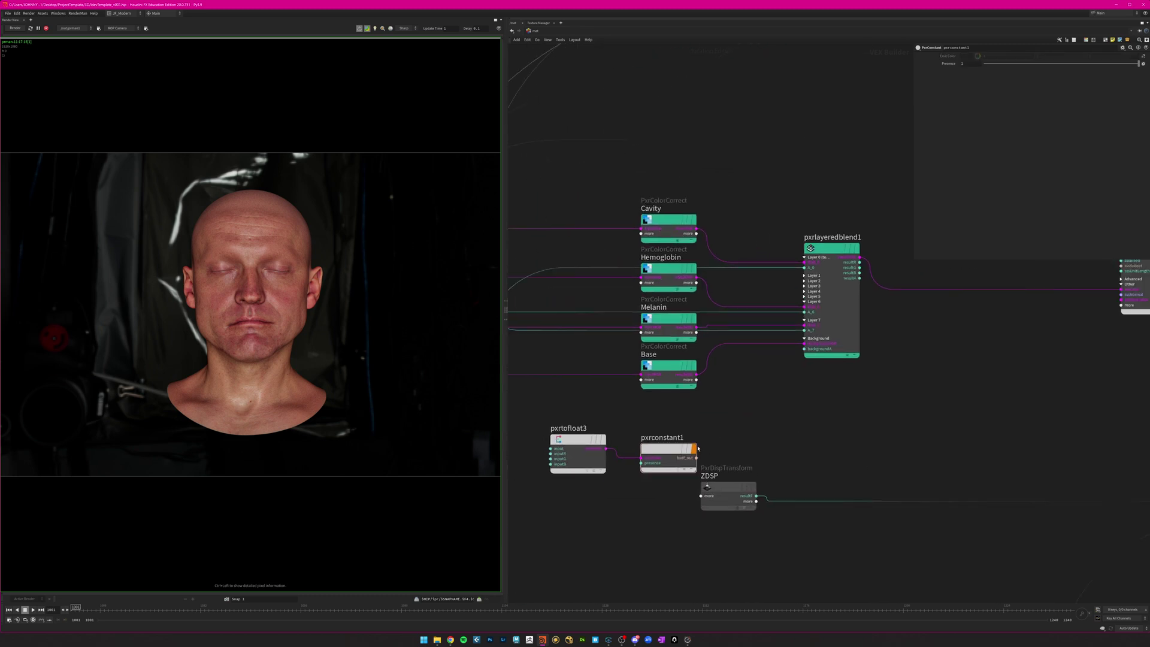
left_click_drag(681, 441, 693, 431)
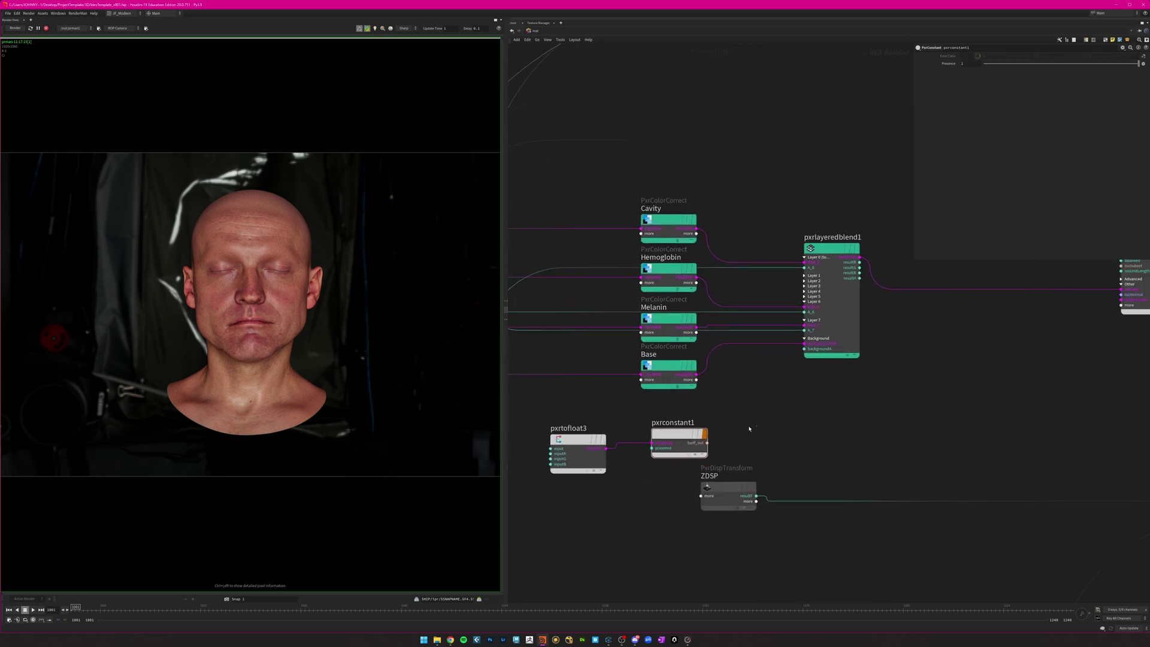
Connect the bxdf_out output of pxrconstant1 to the first shader input of the MAT_Skin collect node.
left_click(707, 442)
scroll(940, 410, "down", 4)
middle_click_drag(1085, 416, 893, 446)
scroll(844, 444, "up", 5)
left_click(864, 315)
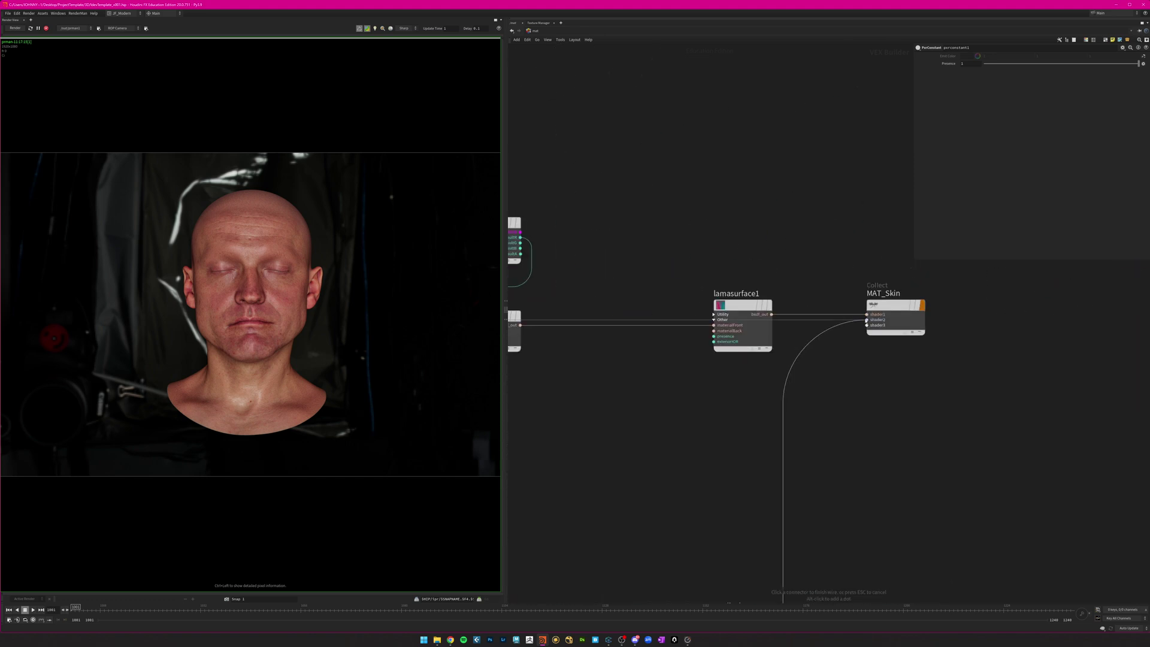
Connect the Melanin2 result to the pxrtofloat3 input to preview that mask, and switch the network wires to the straight style.
scroll(665, 471, "down", 5)
middle_click_drag(621, 486, 978, 437)
scroll(659, 448, "up", 6)
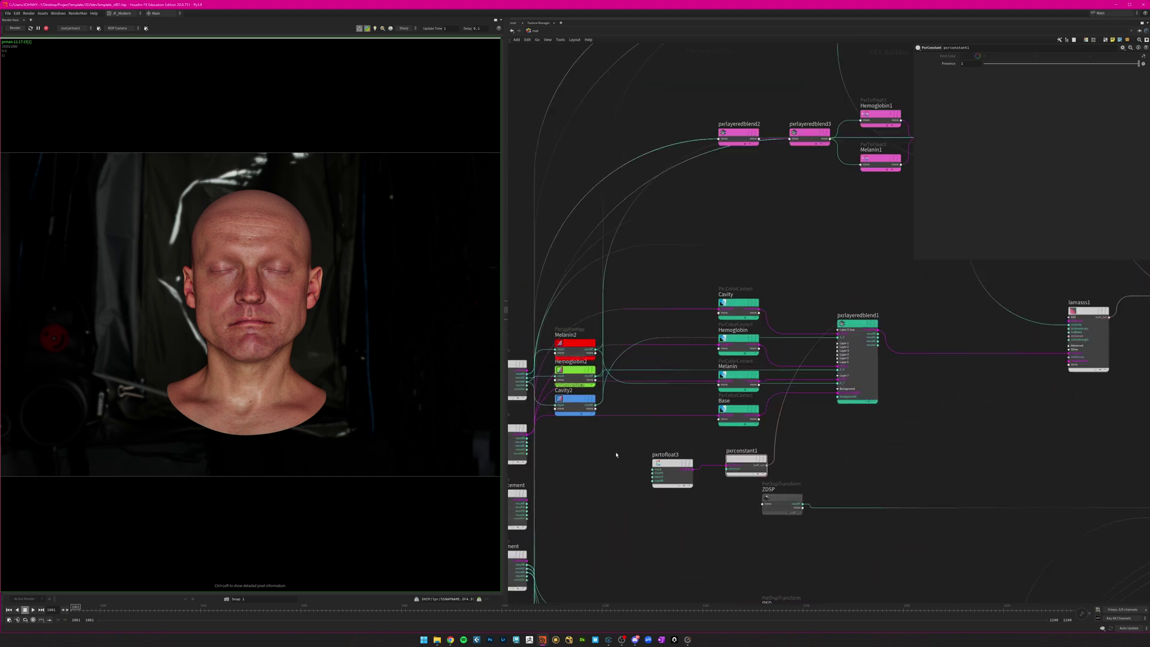
middle_click_drag(616, 455, 727, 431)
left_click_drag(793, 449, 729, 363)
key("shift+s")
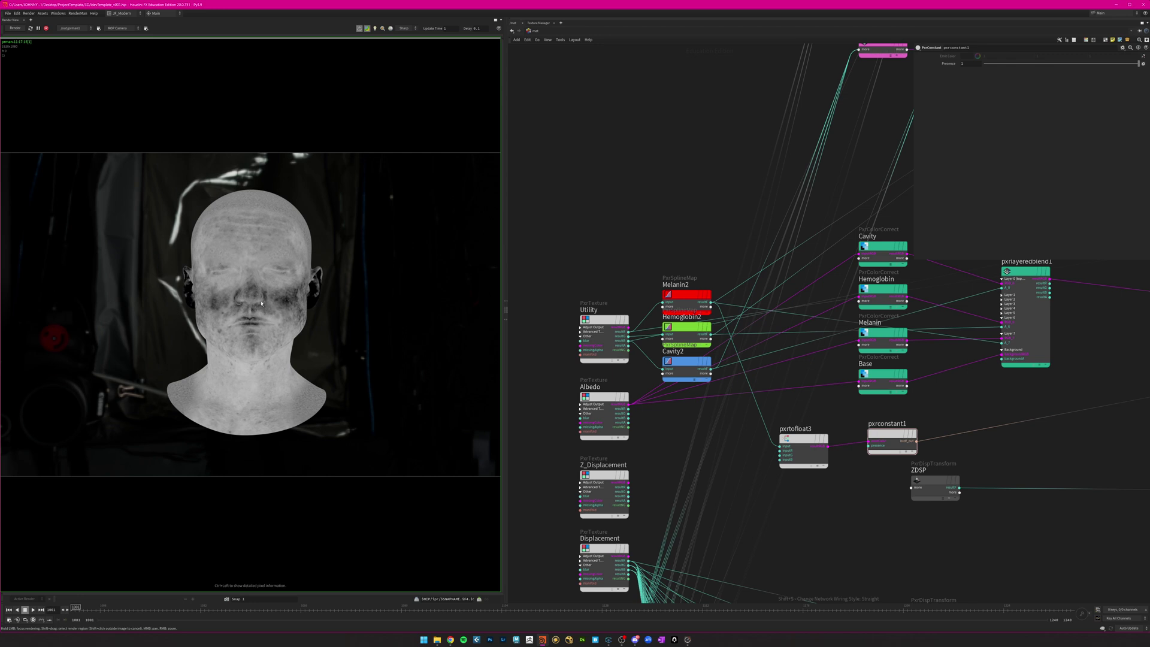
Try moving the end point of the Melanin2 float ramp to a lower position, and undo the ramp change.
scroll(682, 301, "up", 2)
left_click(687, 293)
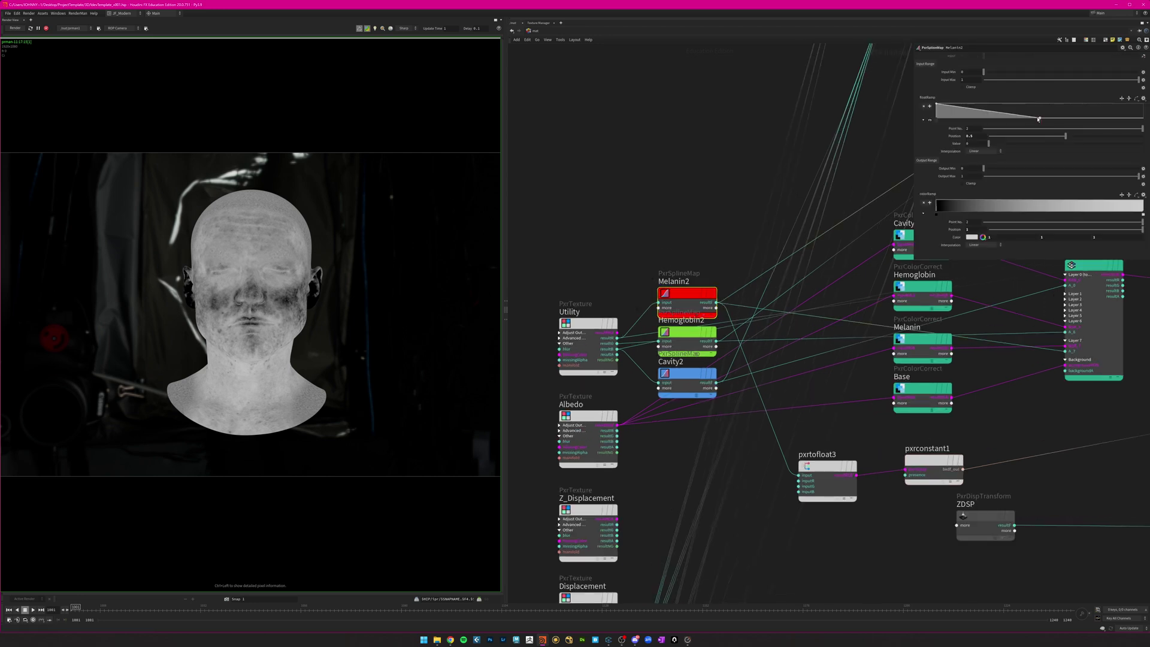
left_click_drag(1038, 122, 1008, 122)
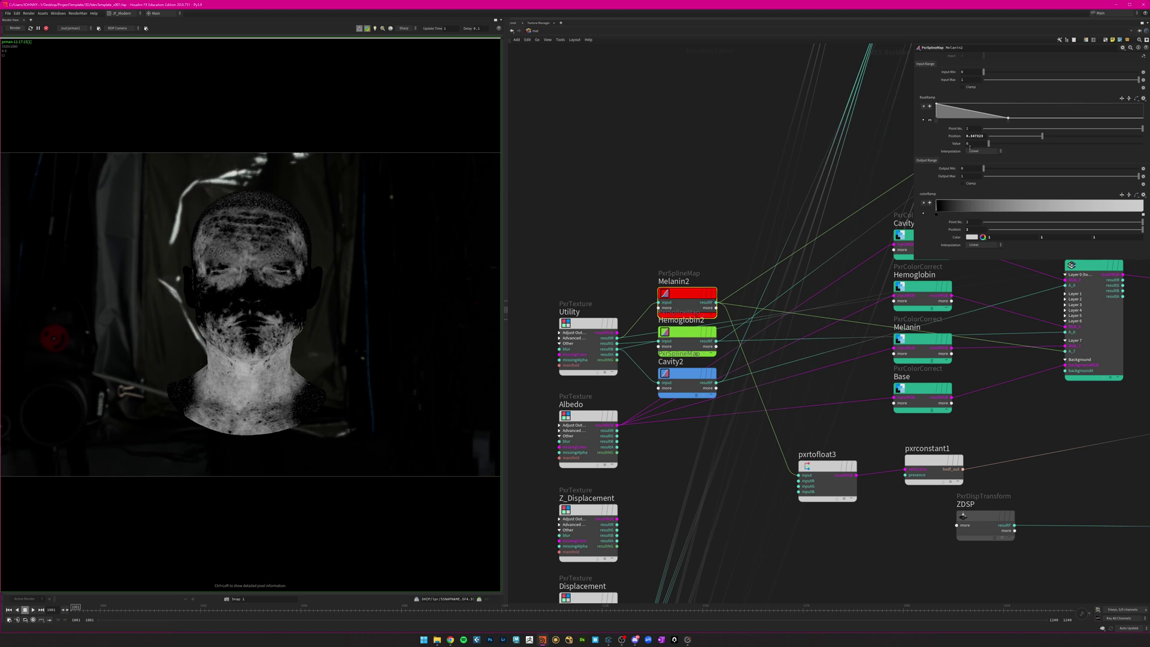
key("ctrl+z")
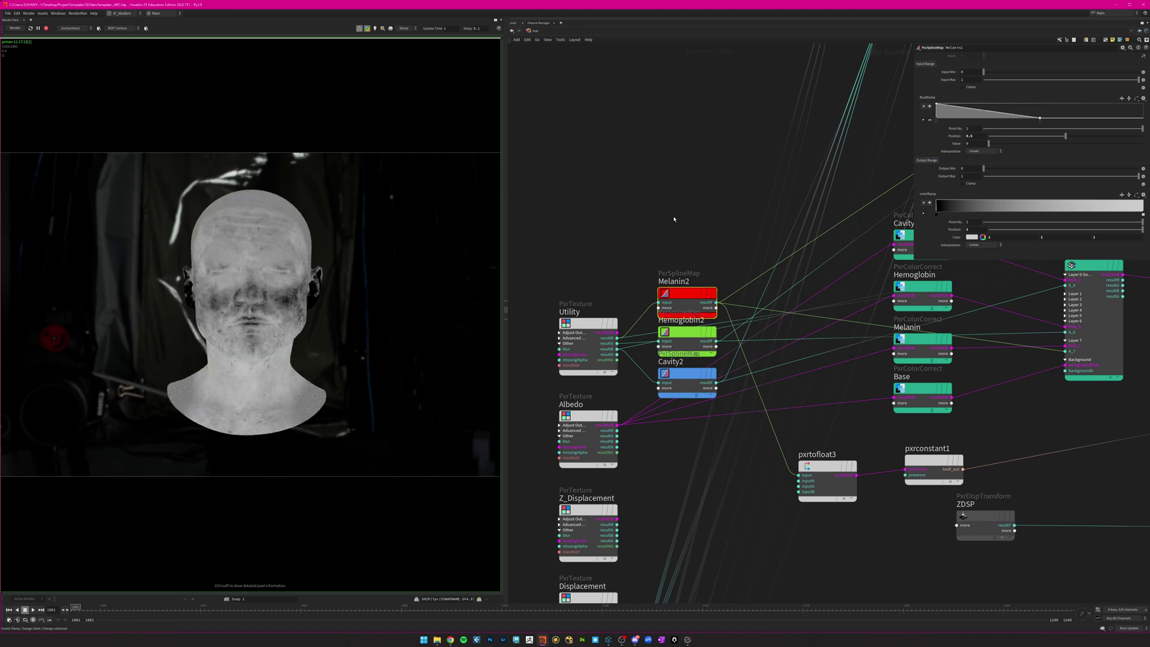
Preview the Hemoglobin2 mask and the Cavity2 mask in turn by connecting each result to the pxrtofloat3 input, and show each node's parameters.
middle_click_drag(673, 218, 635, 229)
left_click_drag(695, 333, 682, 348)
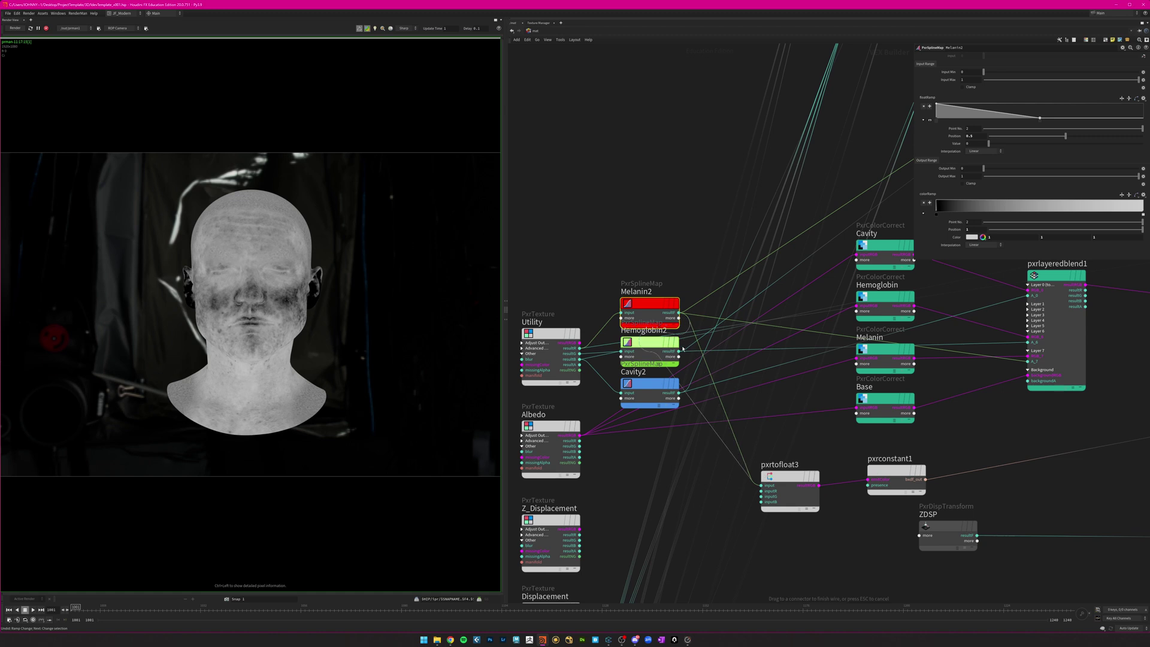
left_click(760, 485)
left_click(649, 342)
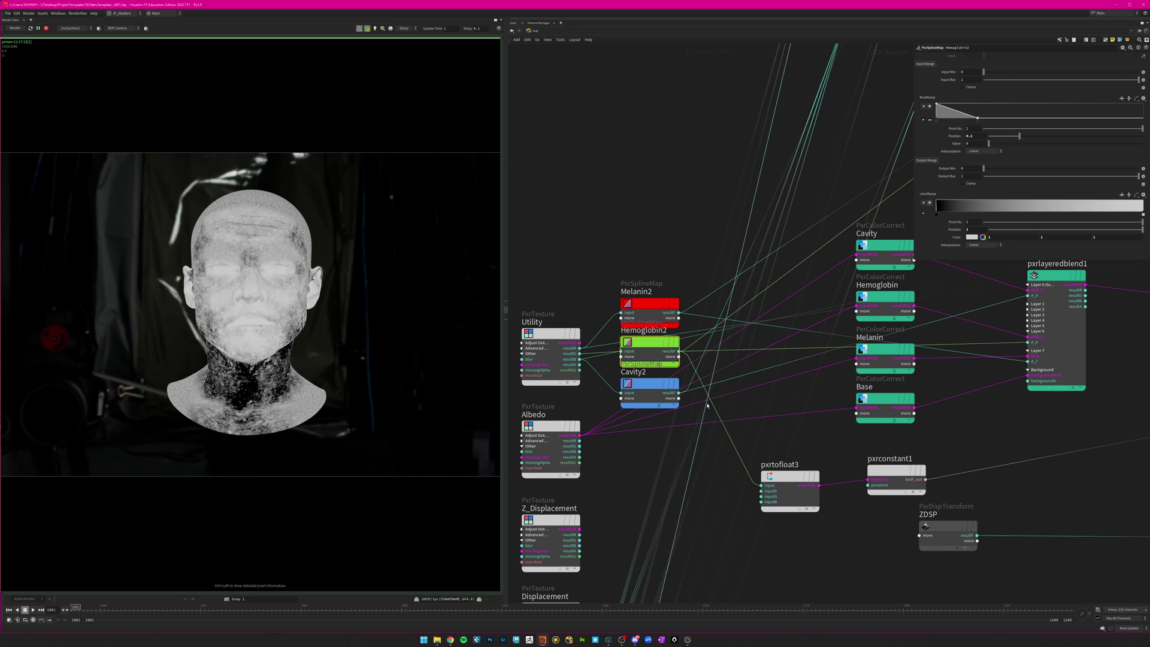
left_click_drag(713, 407, 659, 394)
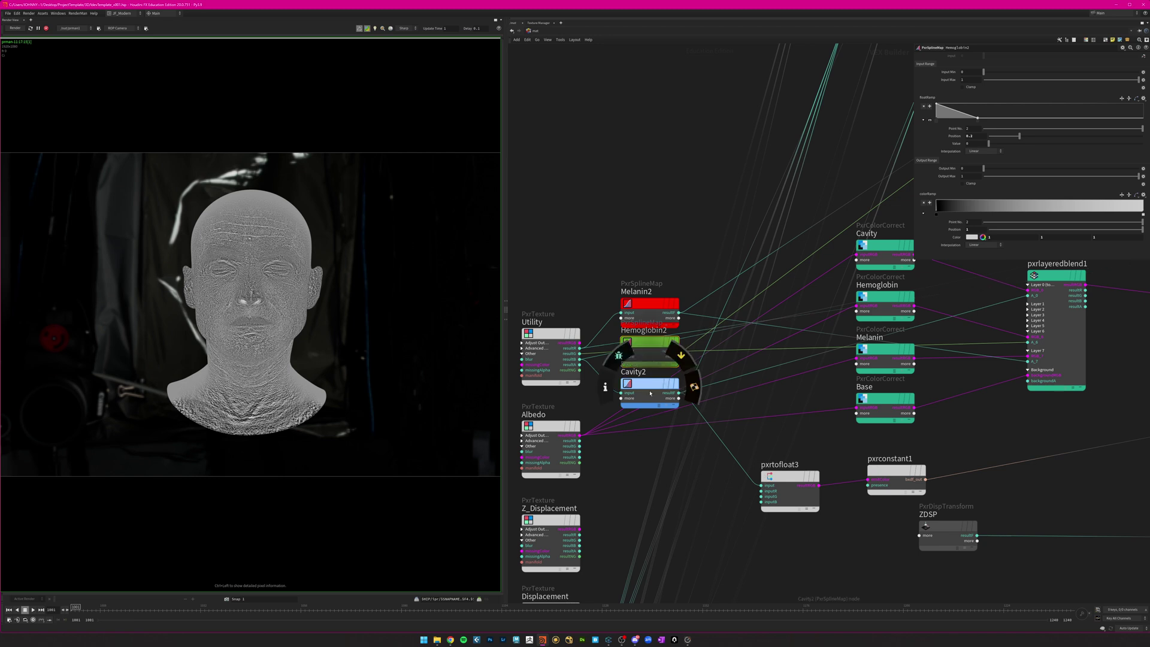
left_click(649, 387)
Examine the whole skin shading network, from the texture nodes to the stacked red, green and blue mask branches feeding the displacement layers.
scroll(662, 491, "down", 5)
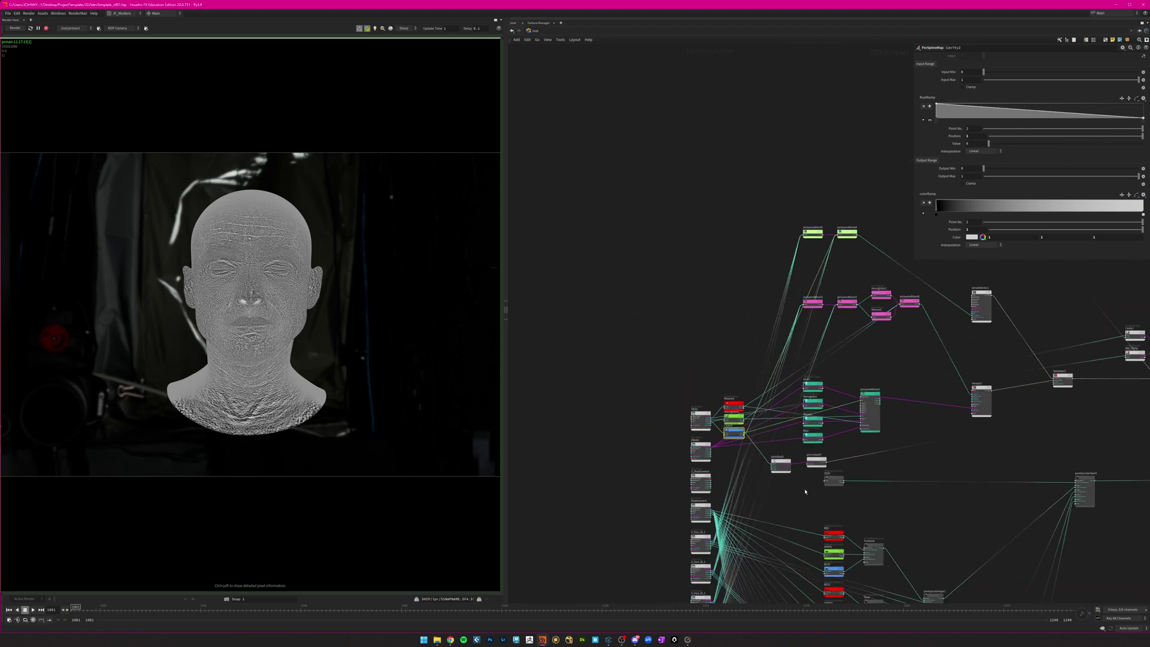
scroll(714, 519, "up", 3)
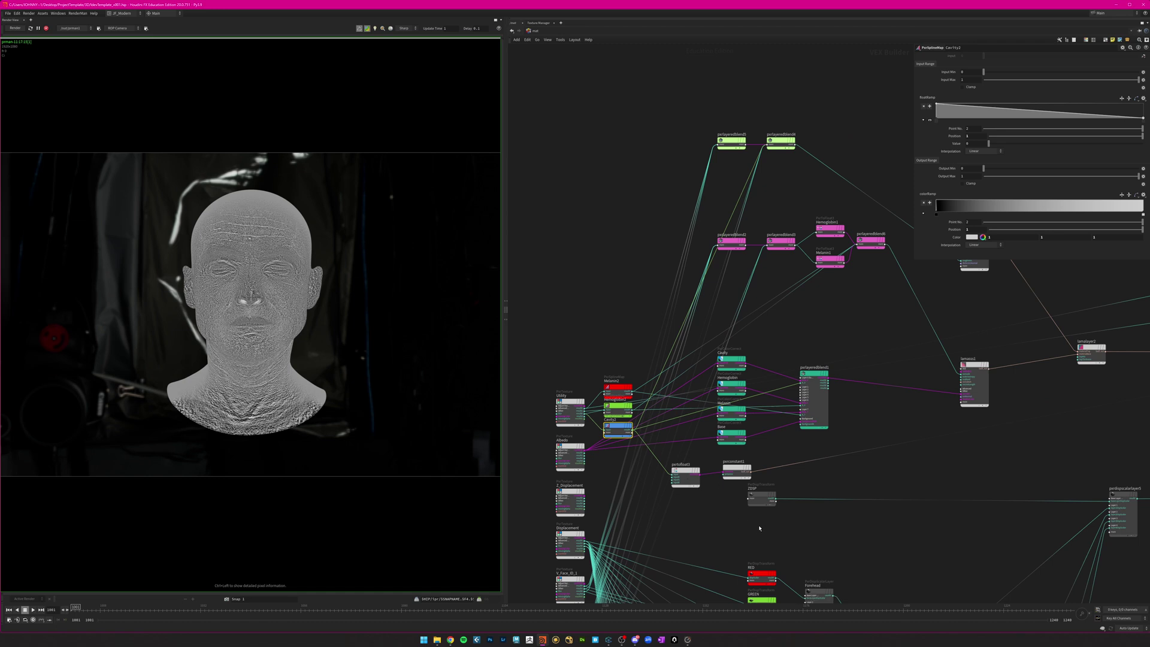
scroll(759, 528, "down", 5)
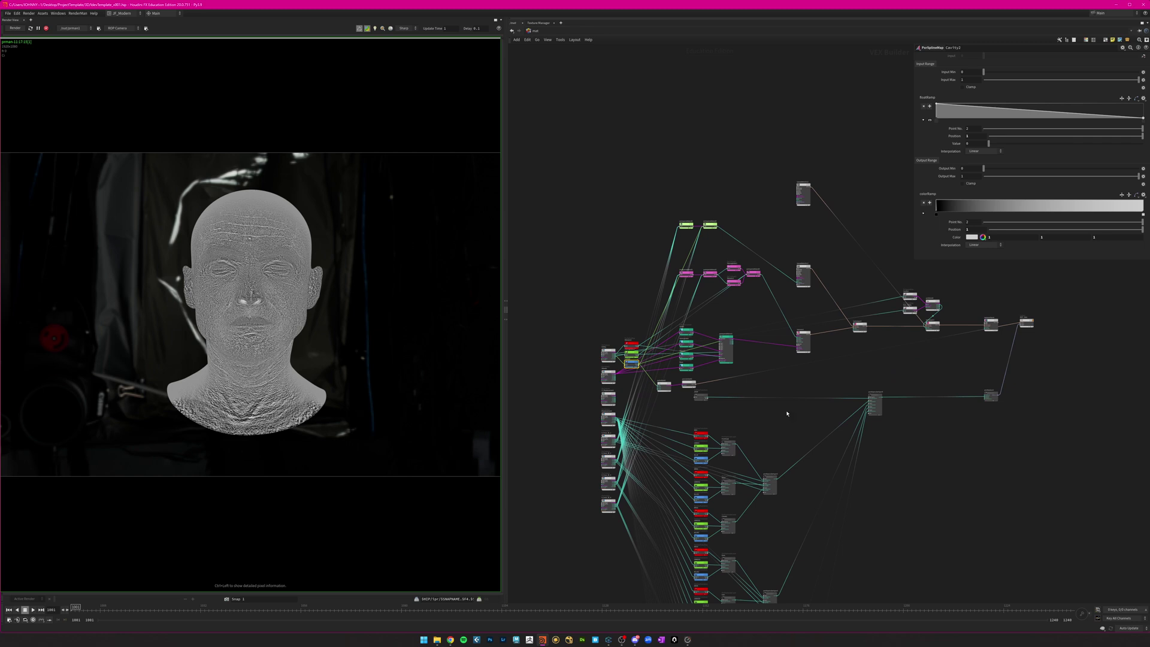
middle_click_drag(777, 417, 751, 410)
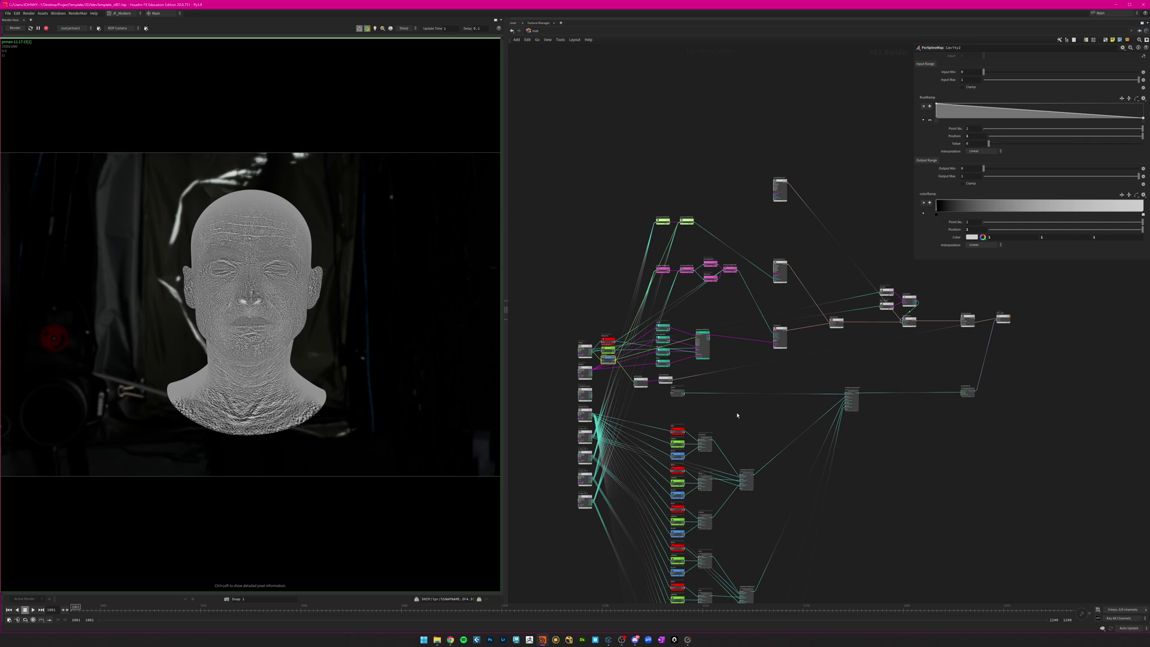
scroll(761, 426, "down", 3)
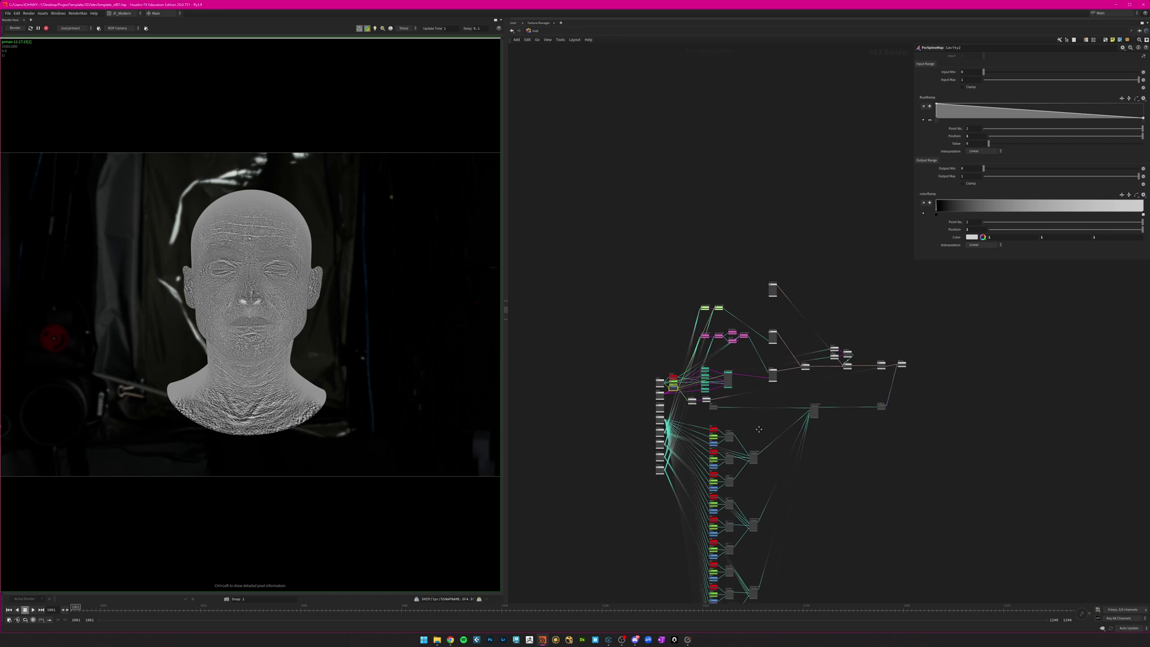
middle_click_drag(767, 431, 713, 323)
scroll(712, 286, "up", 3)
scroll(712, 278, "down", 2)
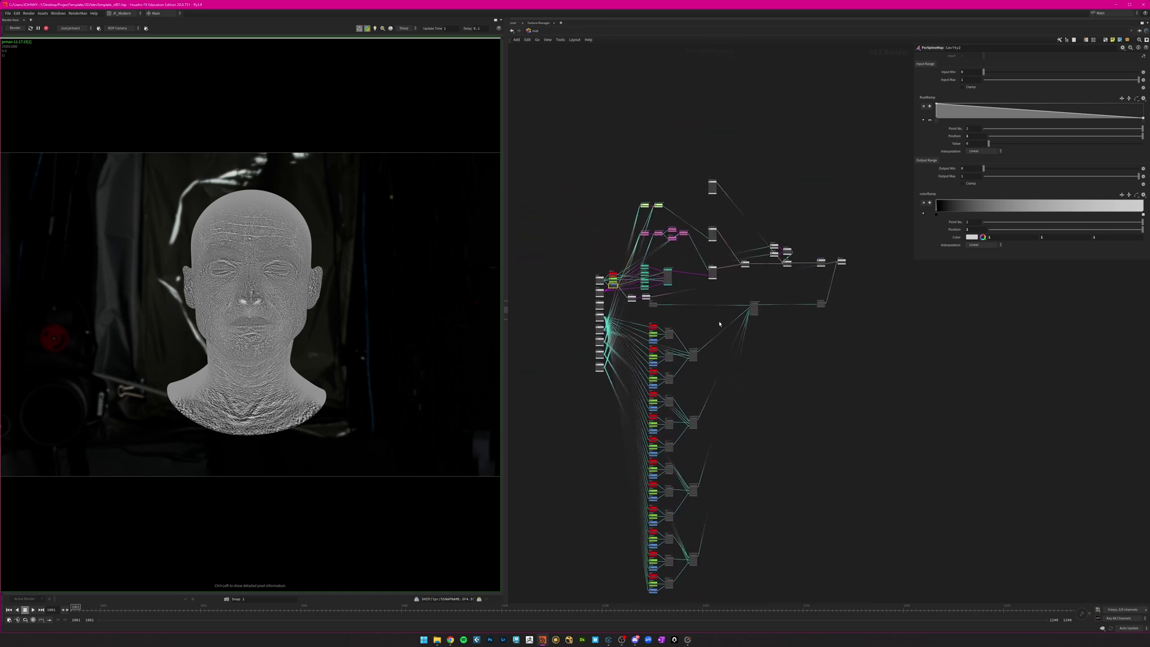